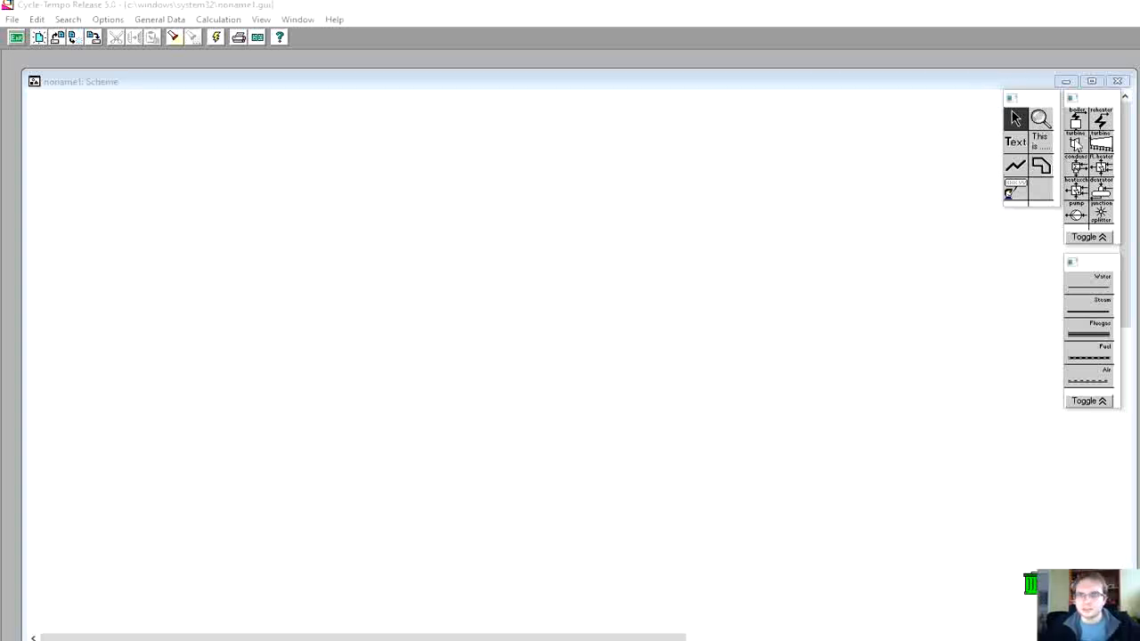
Step: Place a boiler at the scheme's left, a turbine up and to its right, and a condenser below the turbine
left_click(1075, 121)
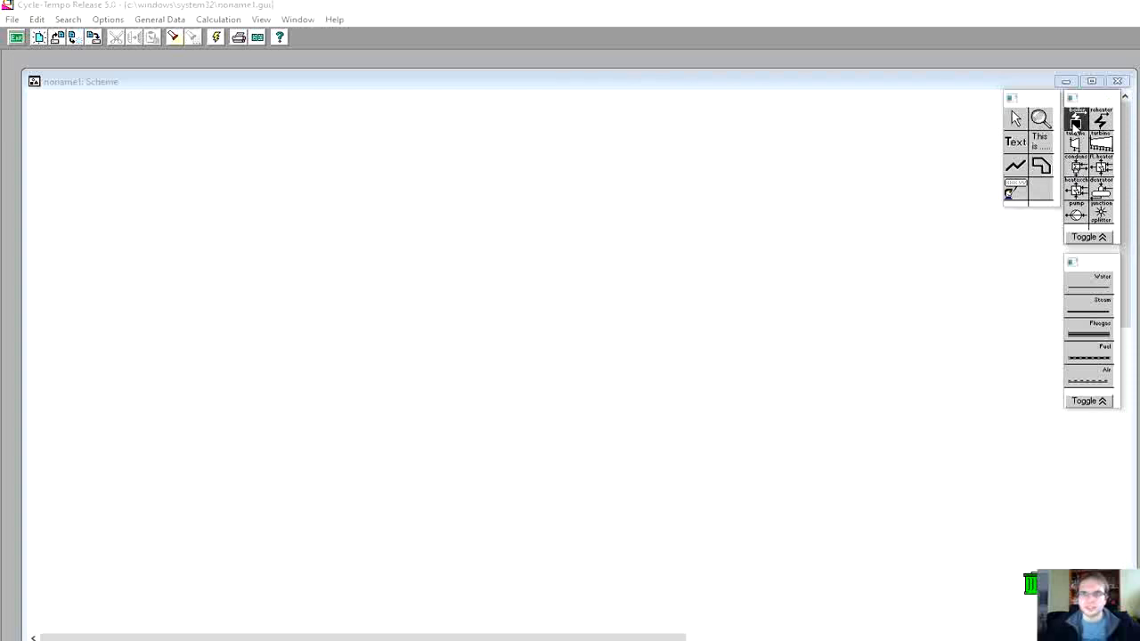
left_click(161, 273)
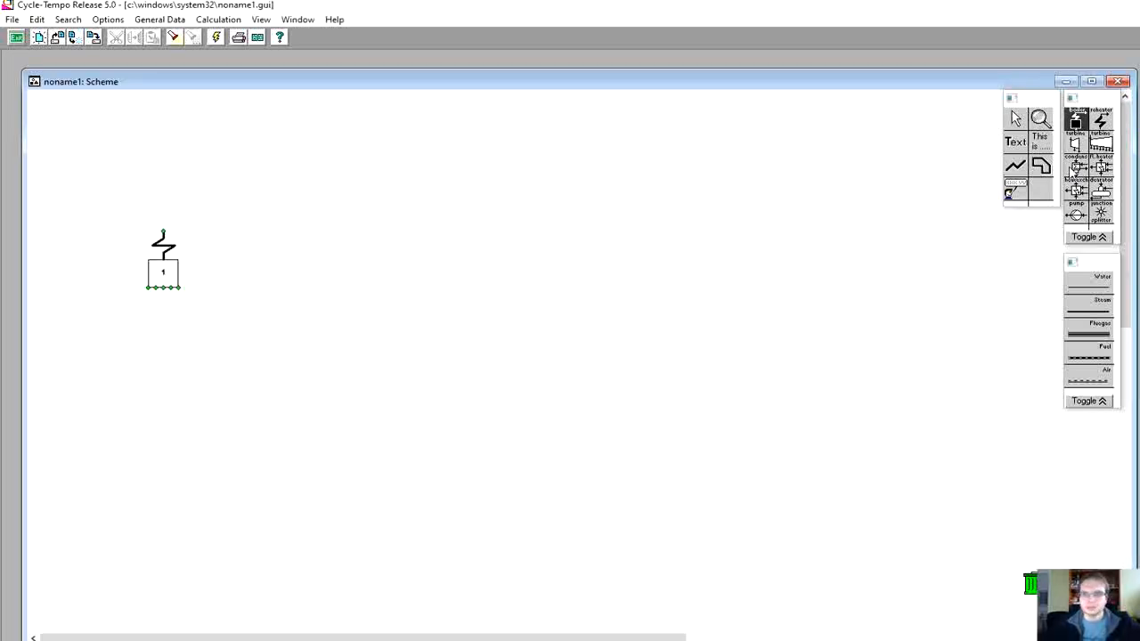
left_click(1076, 143)
left_click(536, 204)
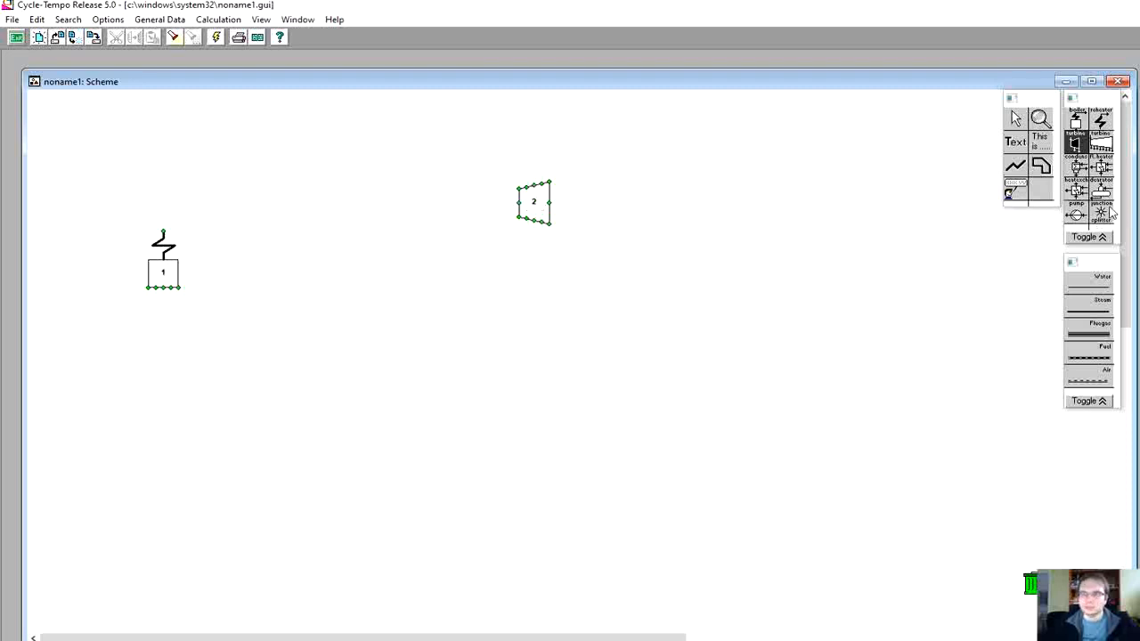
left_click(1077, 166)
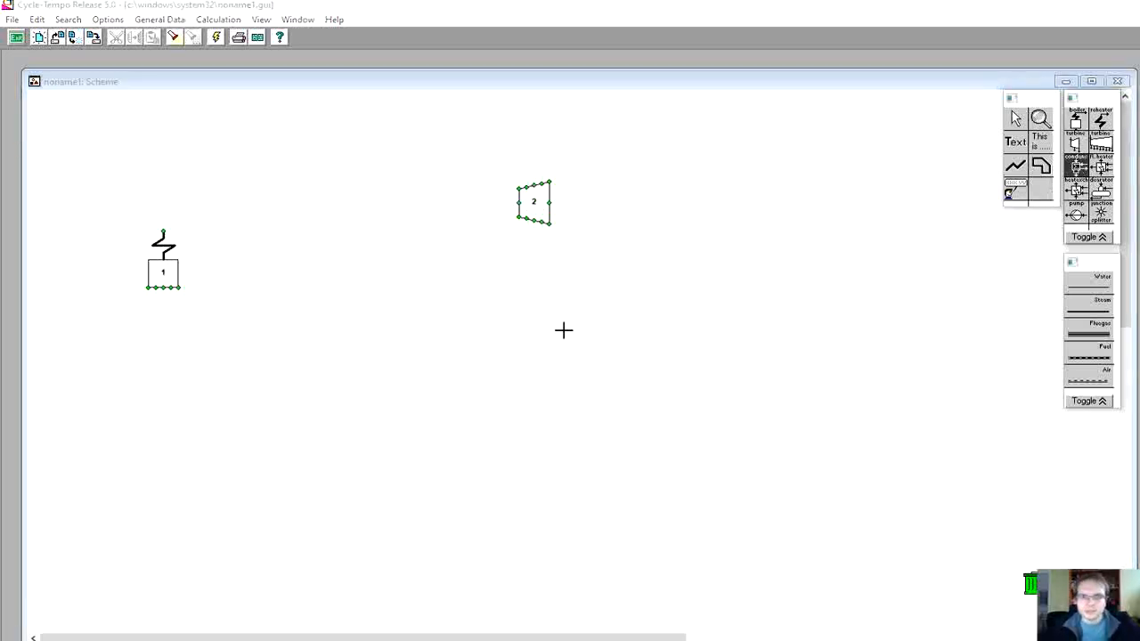
left_click(551, 342)
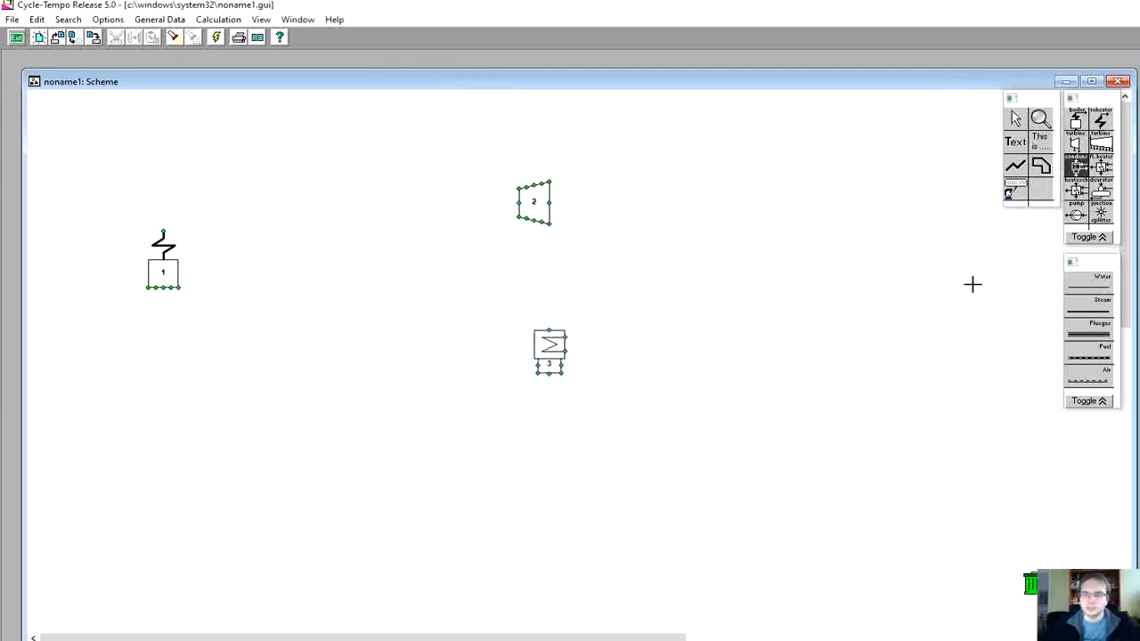
Step: Add one pump below the condenser and another below the boiler, a deaerator between them, and a sink/source beside the condenser
left_click(1076, 214)
left_click(486, 436)
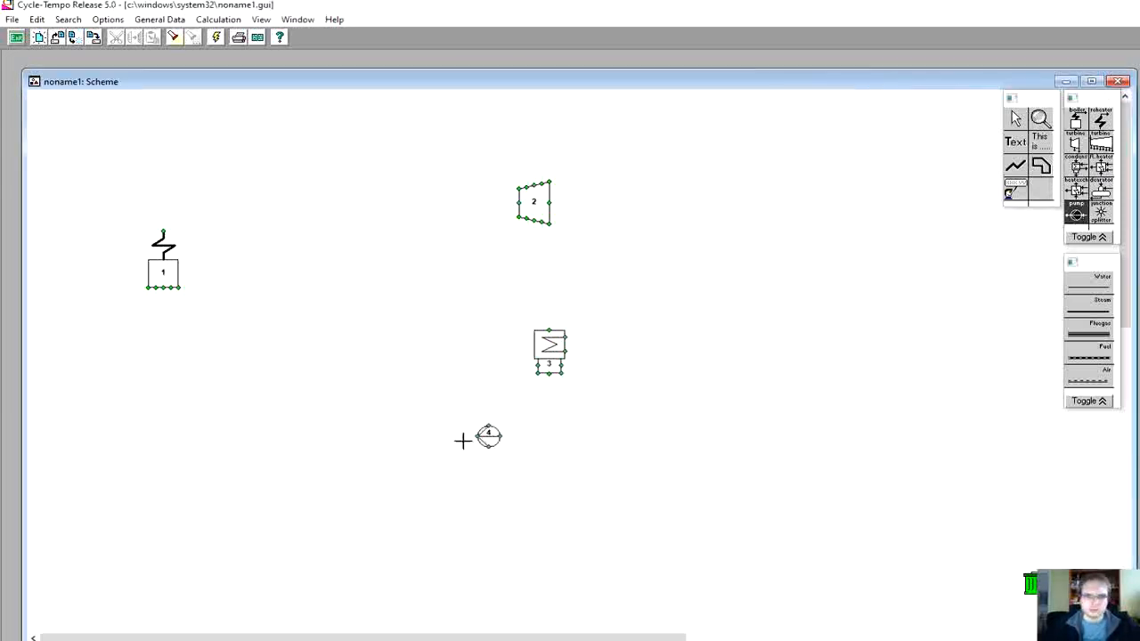
left_click(216, 435)
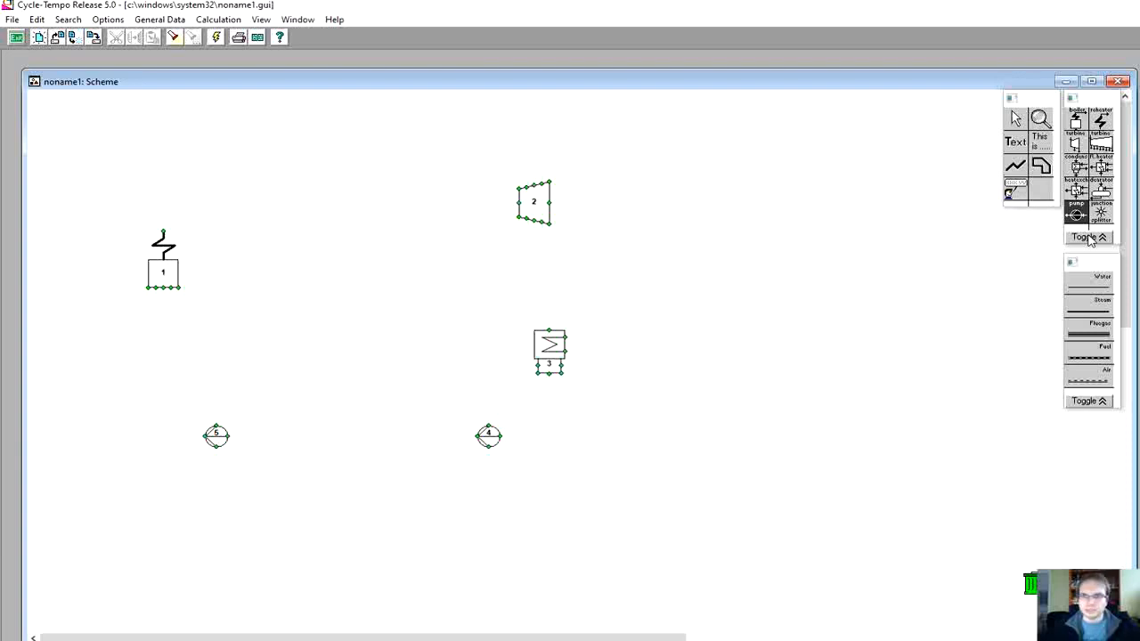
left_click(1100, 189)
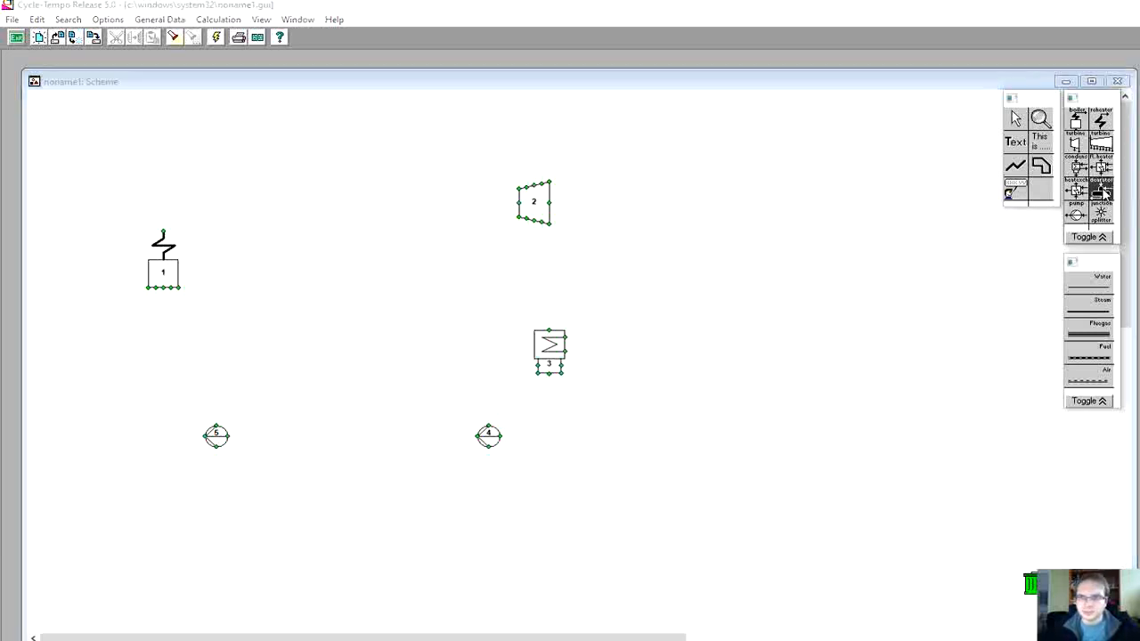
left_click(333, 387)
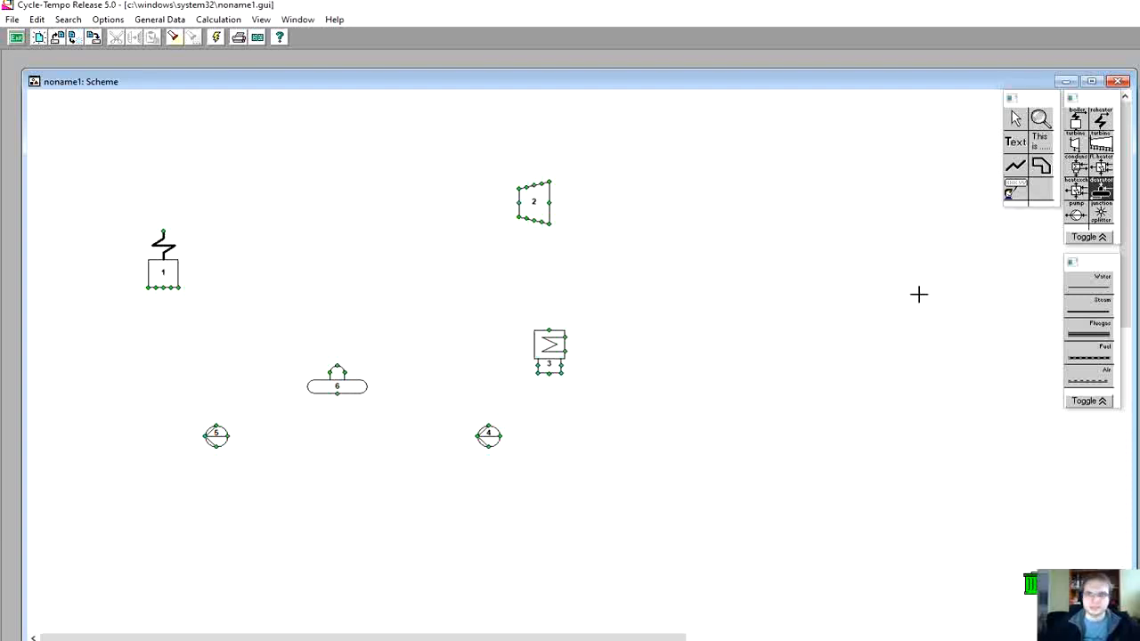
left_click(1102, 237)
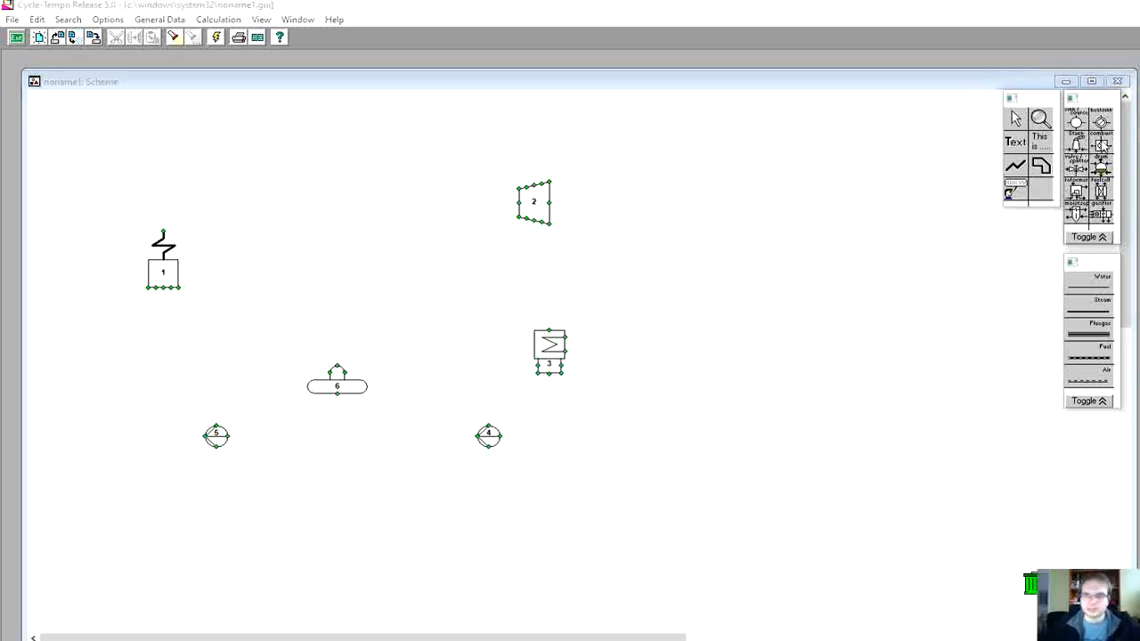
left_click(670, 350)
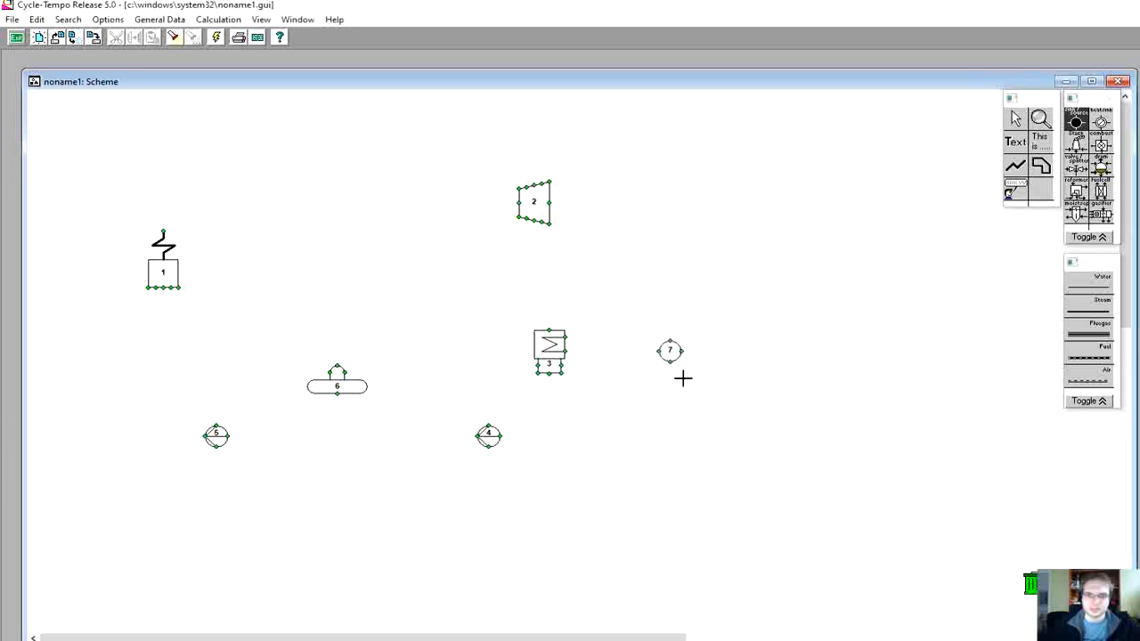
Step: Draw a water pipe from the condenser's bottom outlet to the right side of pump 4
left_click(1085, 286)
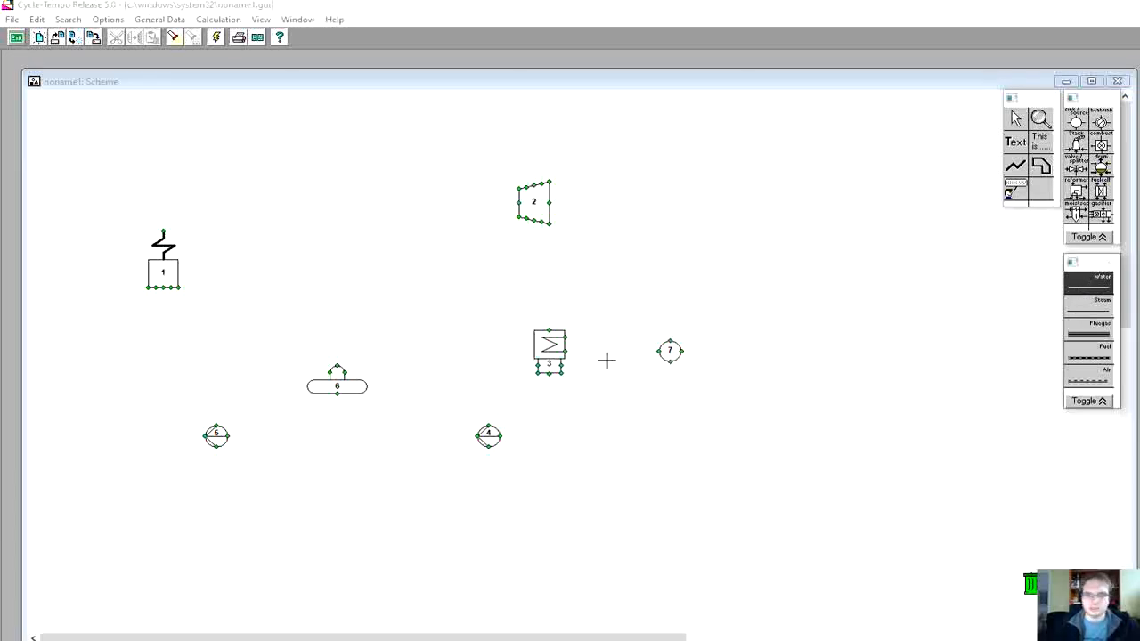
left_click(548, 374)
left_click(500, 435)
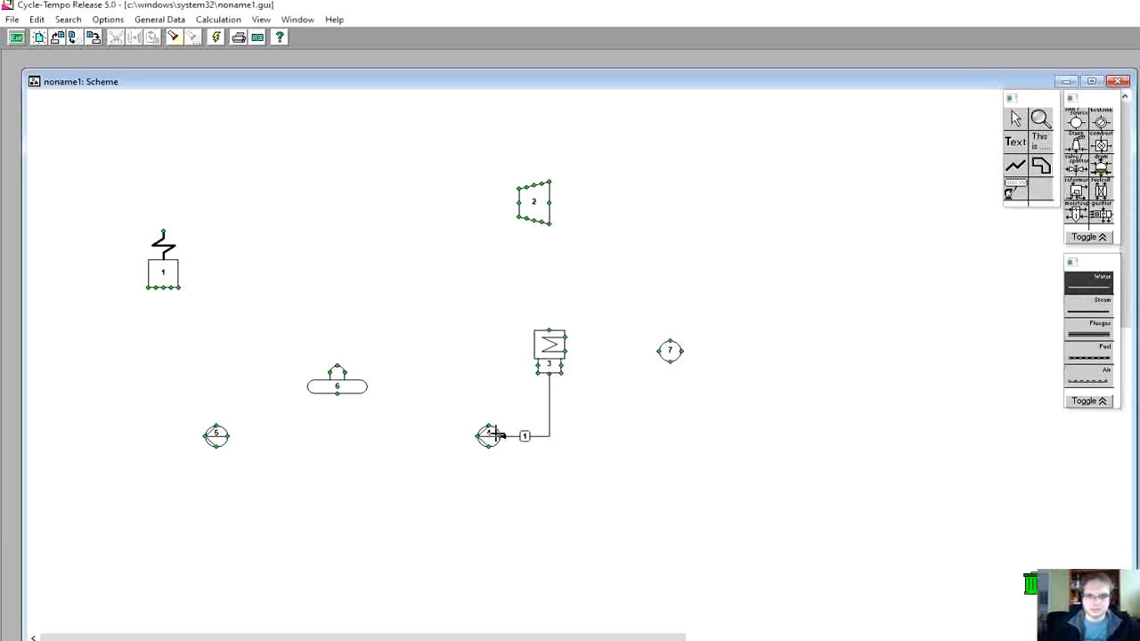
left_click(475, 436)
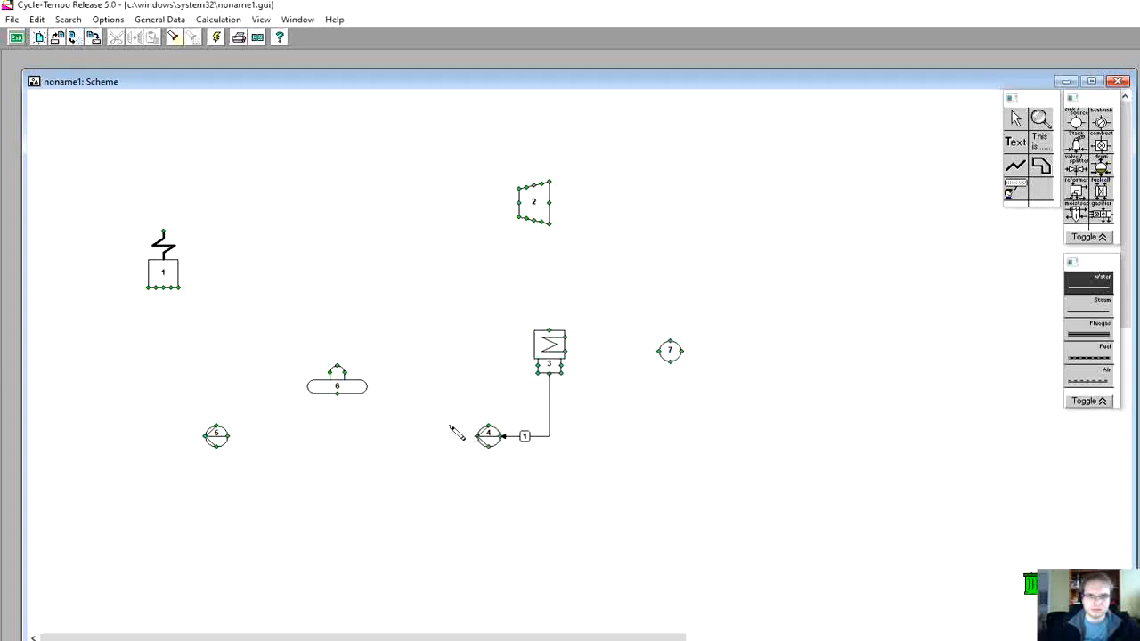
left_click(339, 367)
key("Escape")
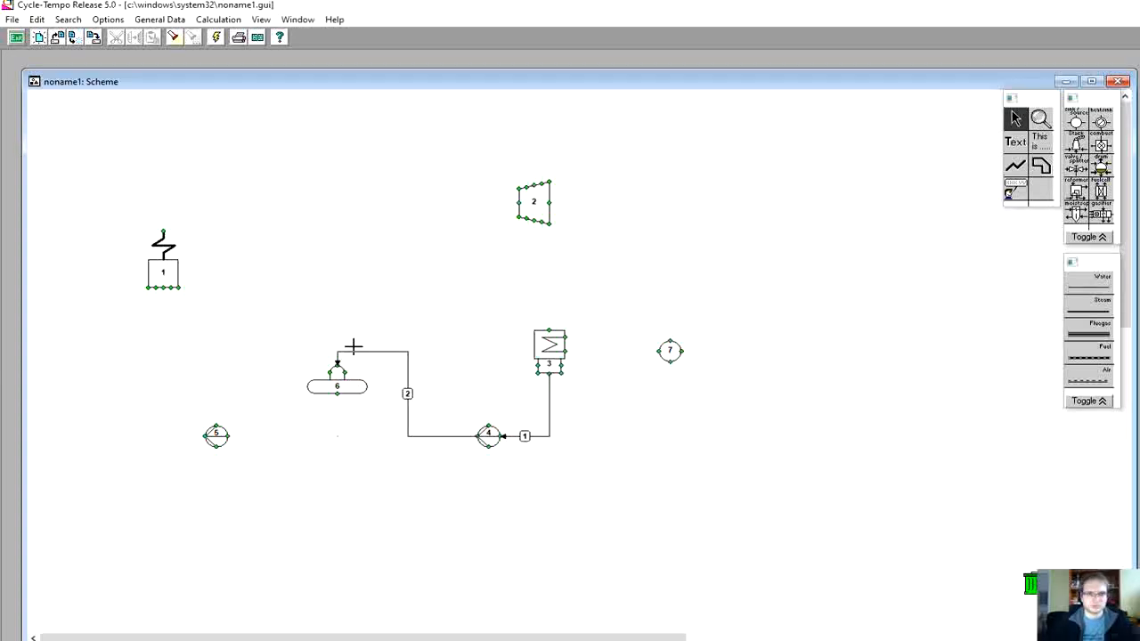
left_click(354, 351)
key("Delete")
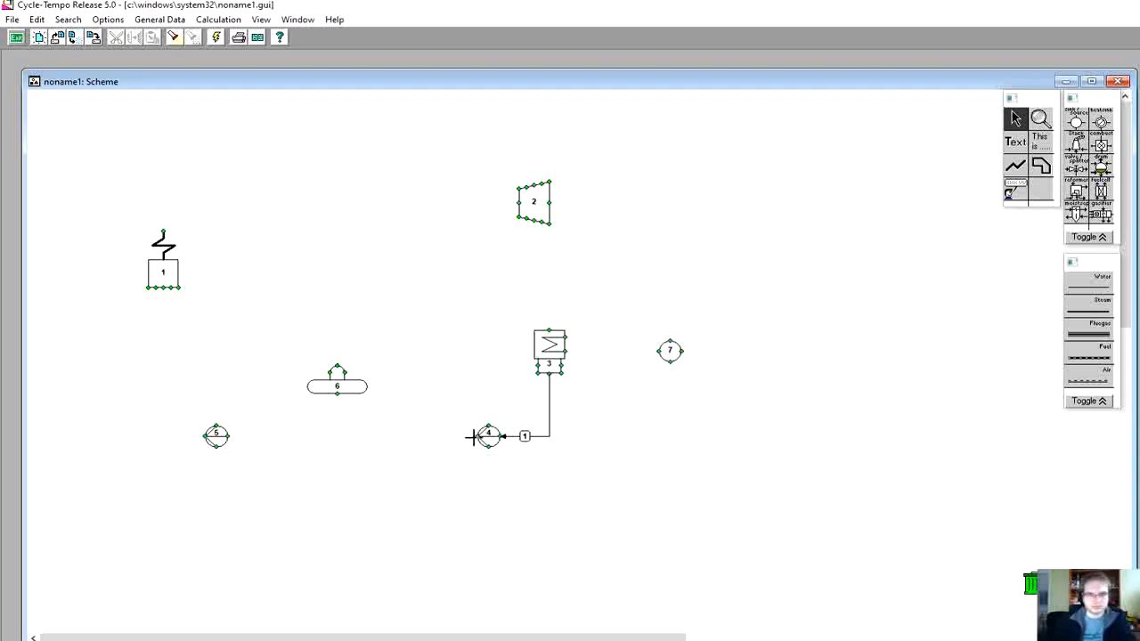
Step: Draw water pipes from pump 4 to the deaerator's right-side inlet, from its bottom outlet to pump 5, and on to the boiler's bottom
left_click(1080, 285)
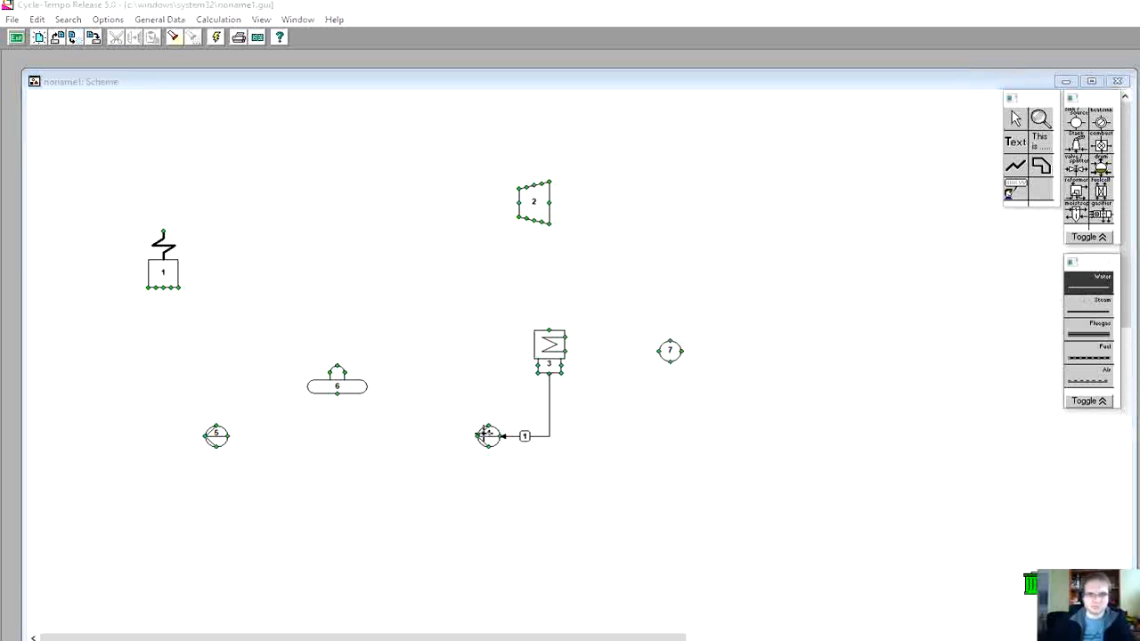
left_click(350, 378)
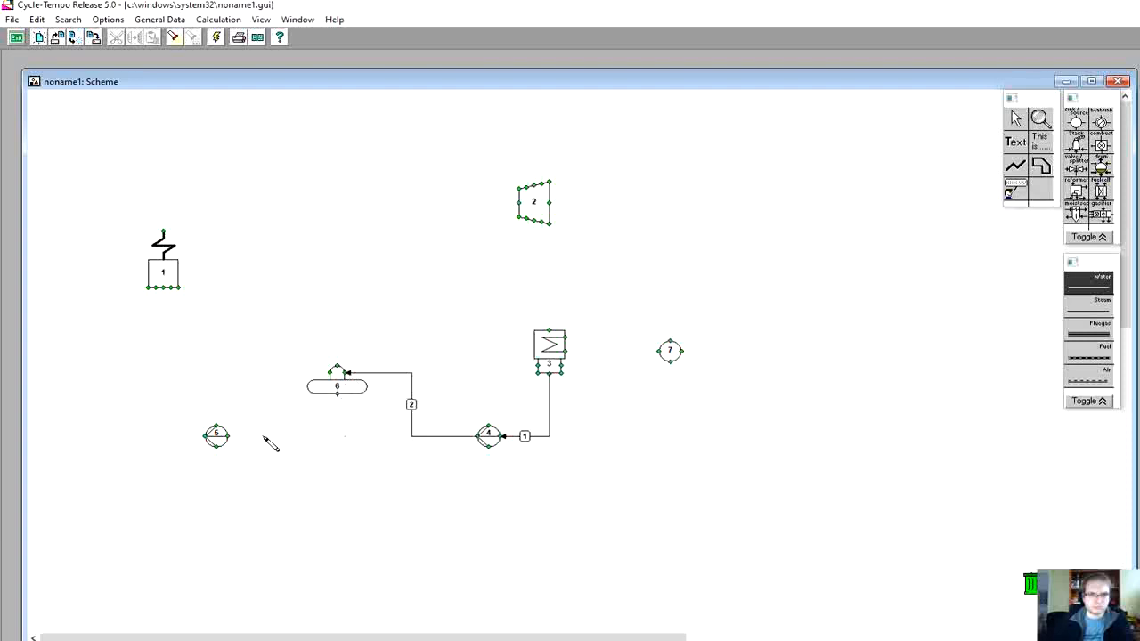
left_click(229, 435)
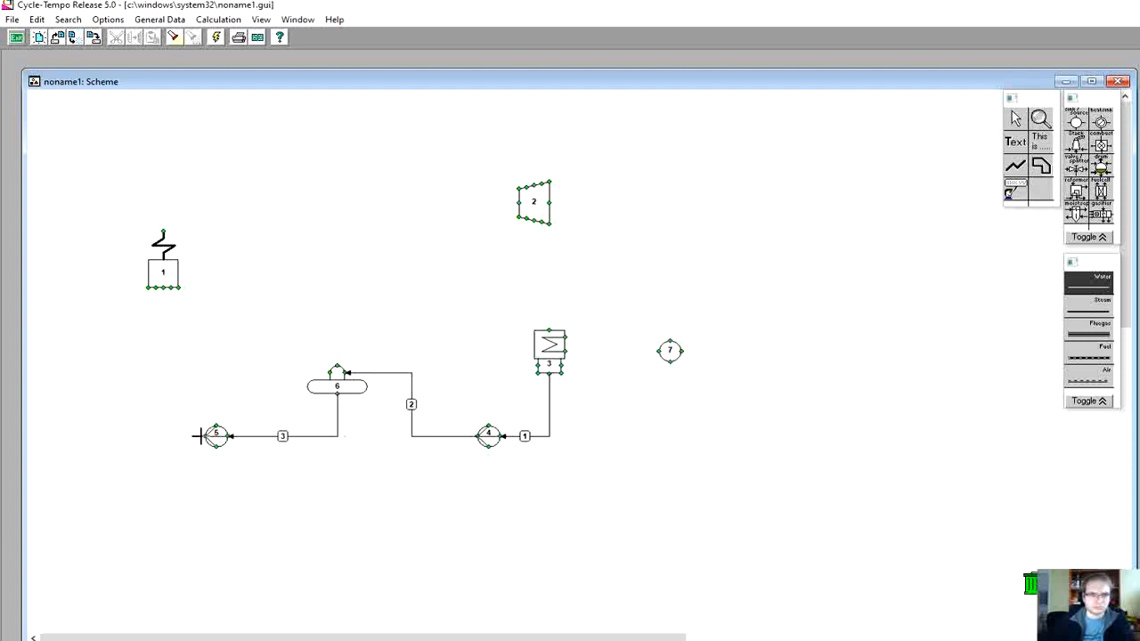
left_click(163, 289)
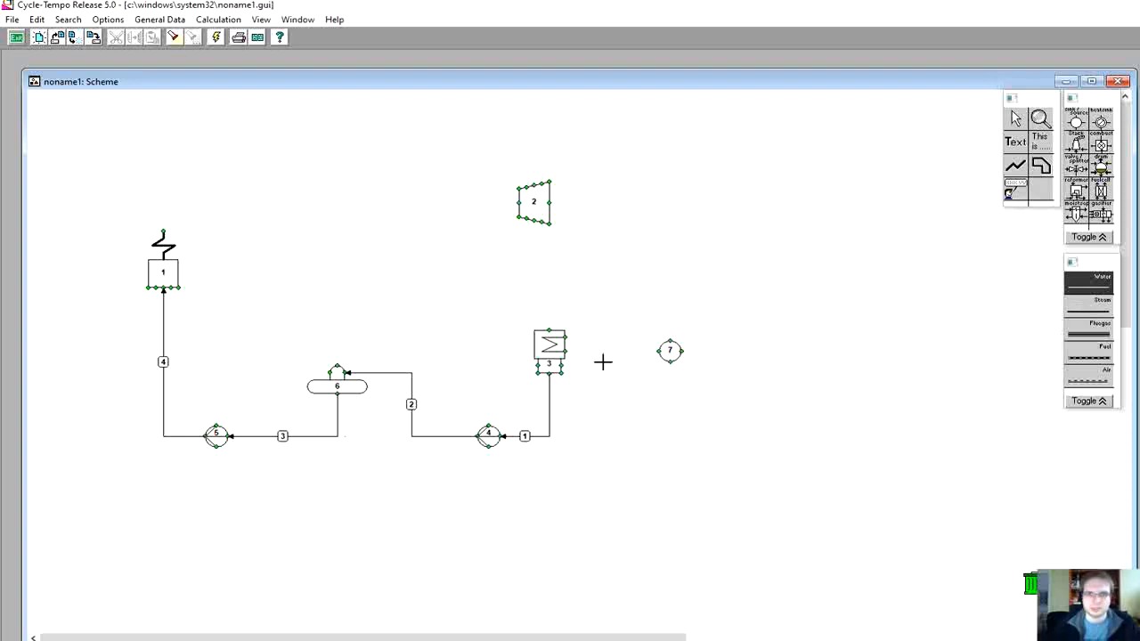
Step: Draw the cooling water loop from the bottom of sink/source 7 through the condenser and back to its top
left_click(673, 367)
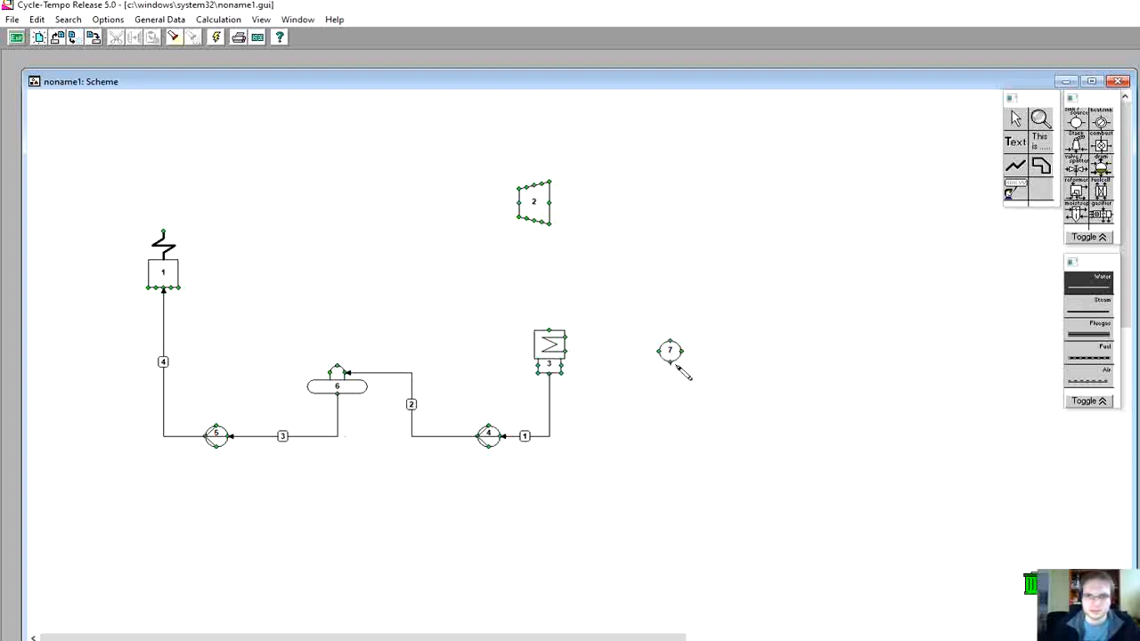
left_click(567, 350)
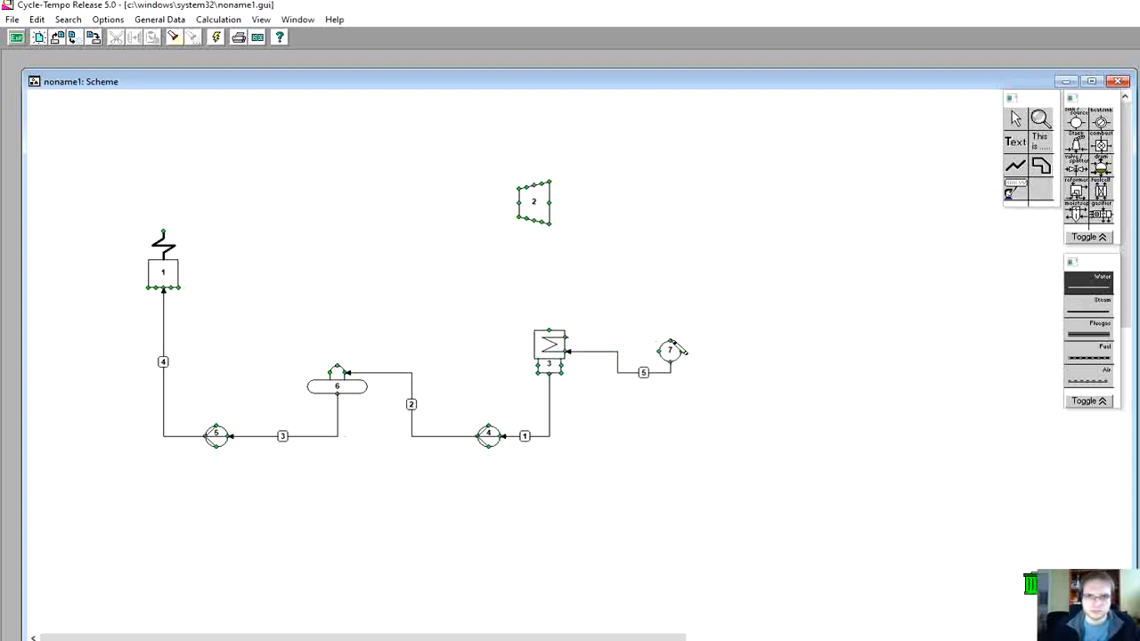
left_click(673, 347)
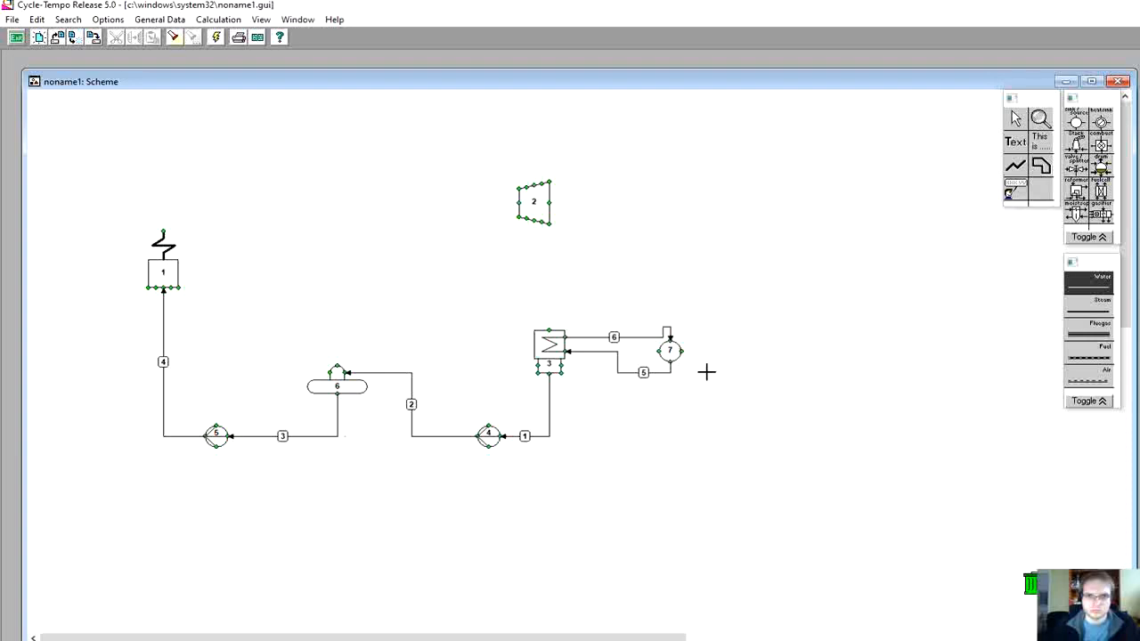
Step: Draw steam pipes from the boiler to the turbine inlet, from the turbine outlet to the condenser, and from a turbine extraction to the deaerator's top
left_click(1102, 311)
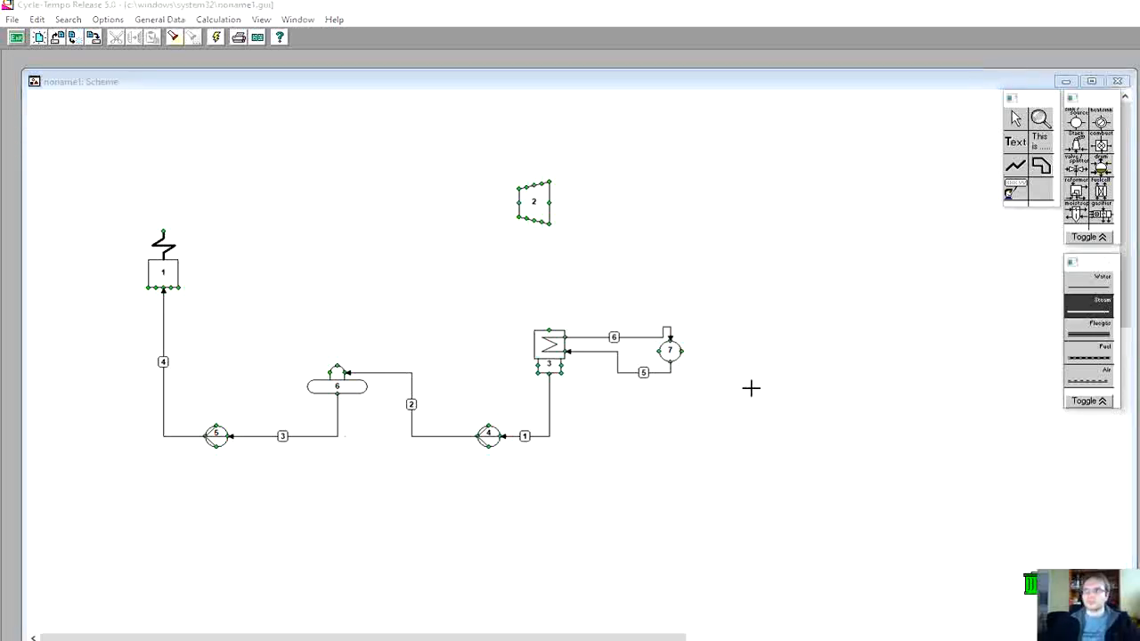
left_click(163, 232)
left_click(516, 188)
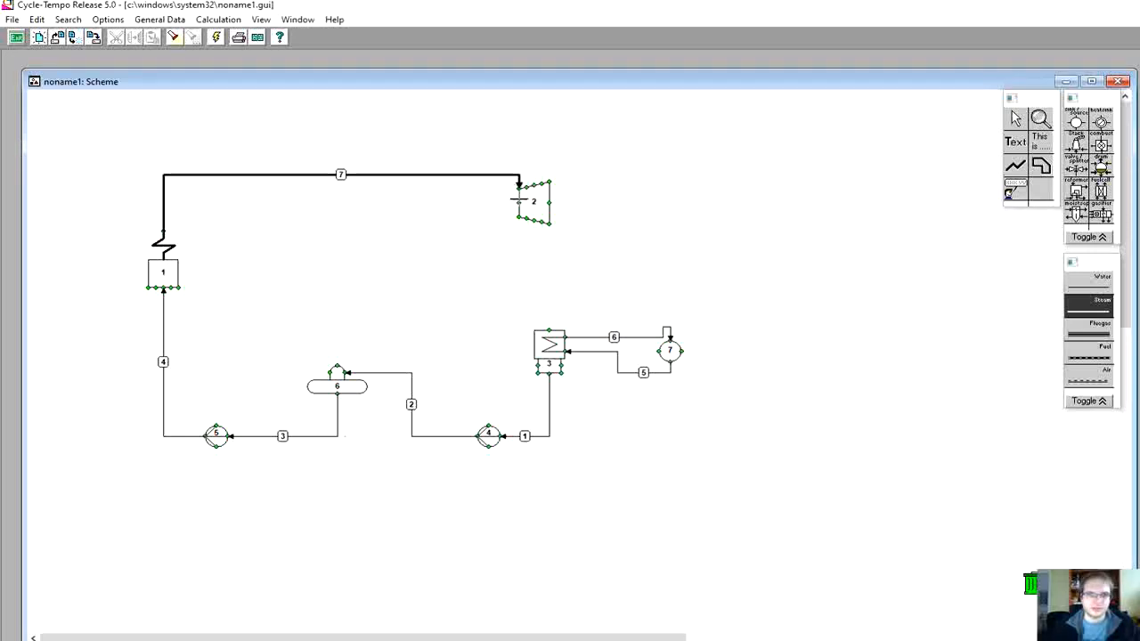
left_click(549, 330)
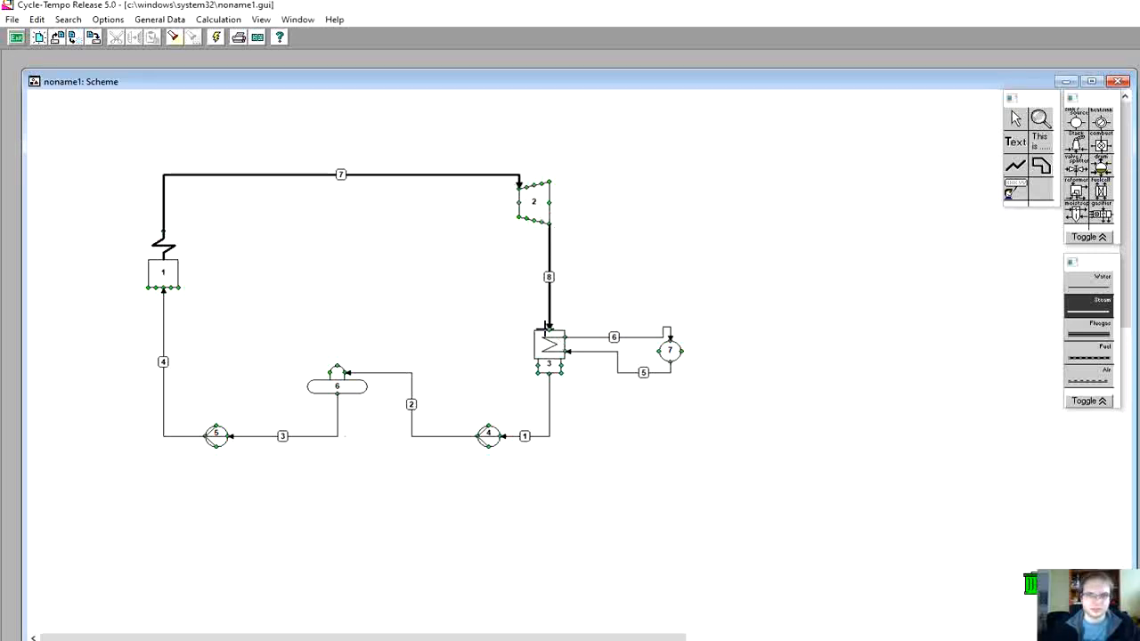
left_click(531, 221)
left_click(338, 369)
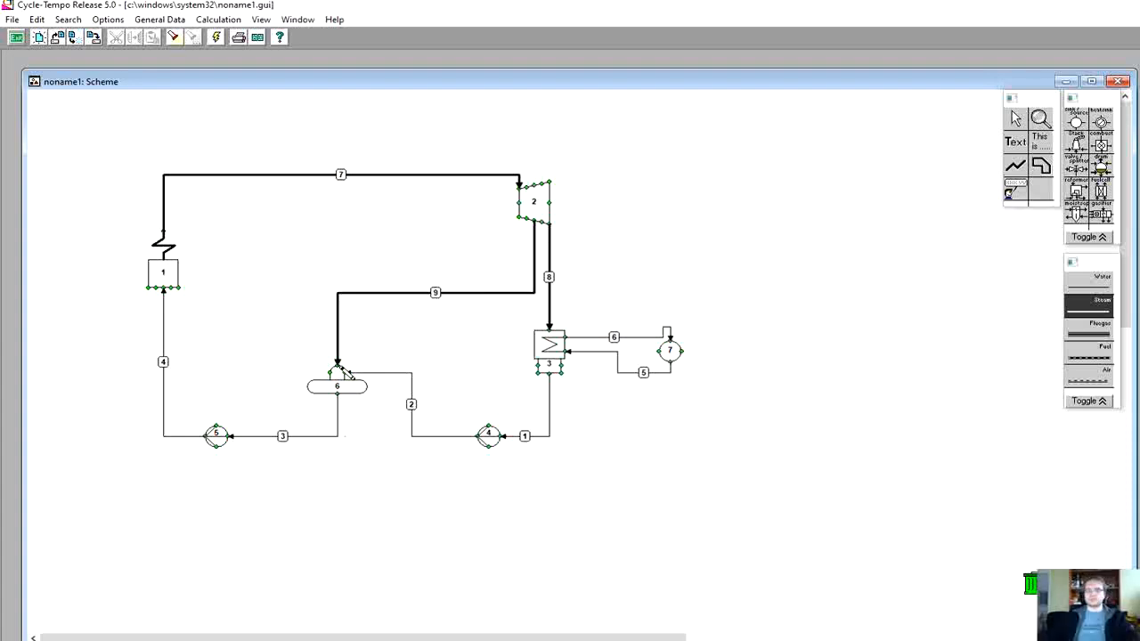
right_click(300, 295)
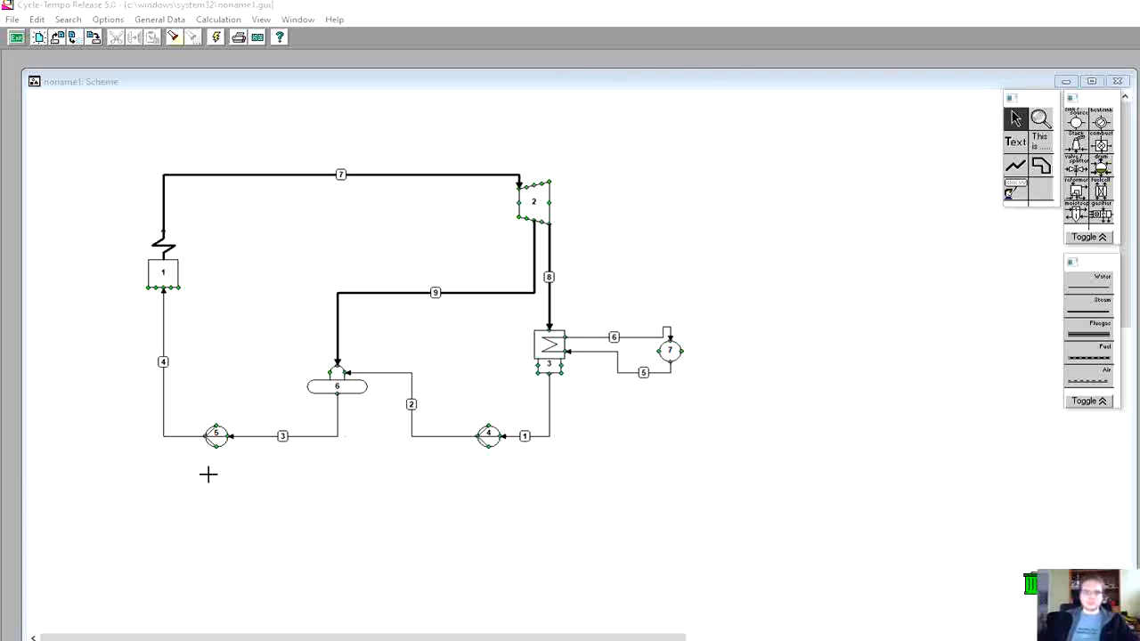
Step: Set the boiler's POUT to 90 bar, DELP to 0 bar, TOUT to 550 °C and ETHAB to 0.85
double_click(163, 274)
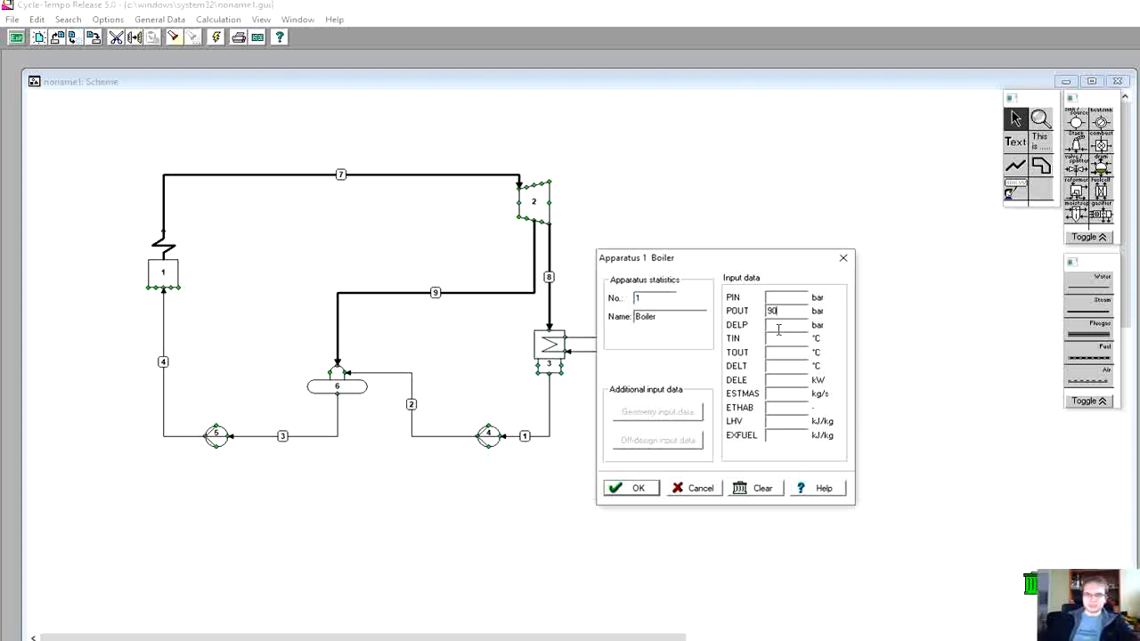
left_click(778, 329)
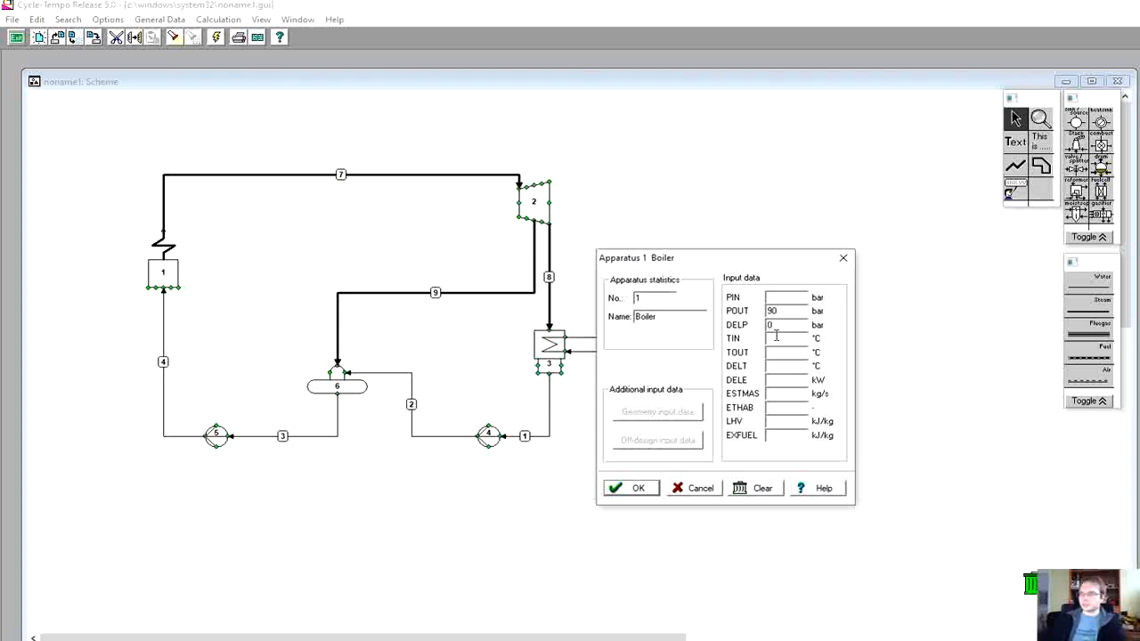
type("55")
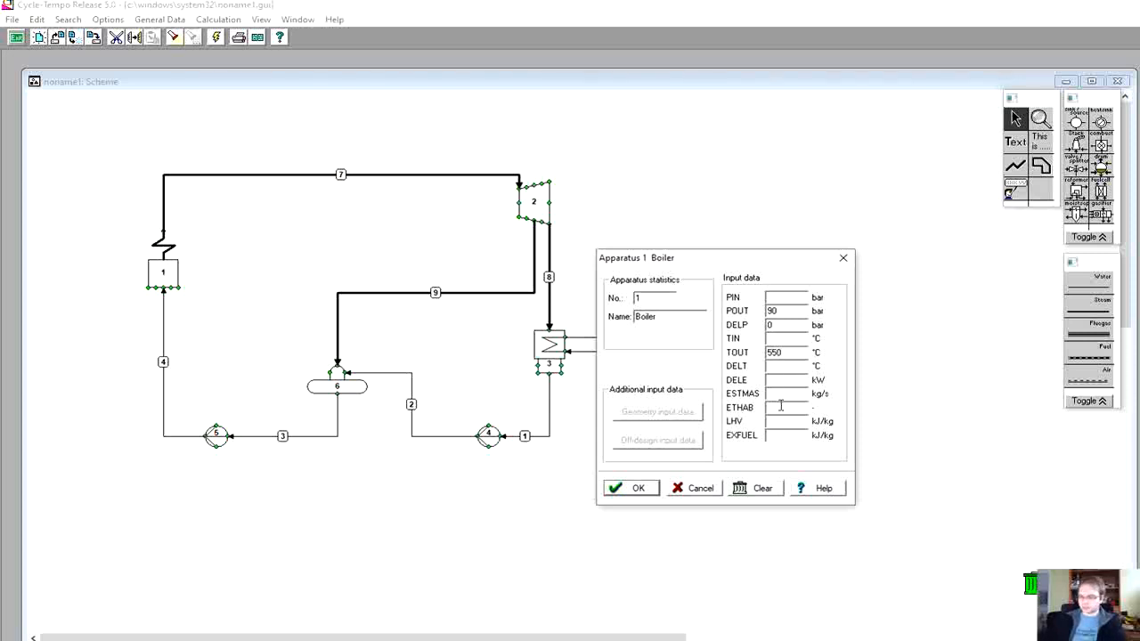
type("0.85")
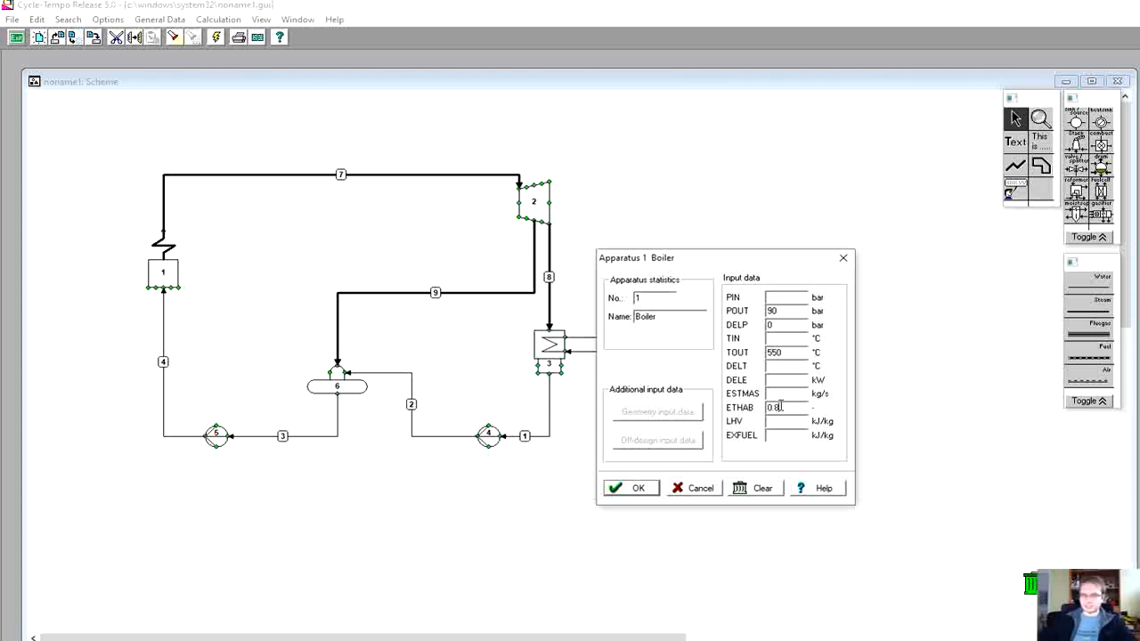
left_click(637, 489)
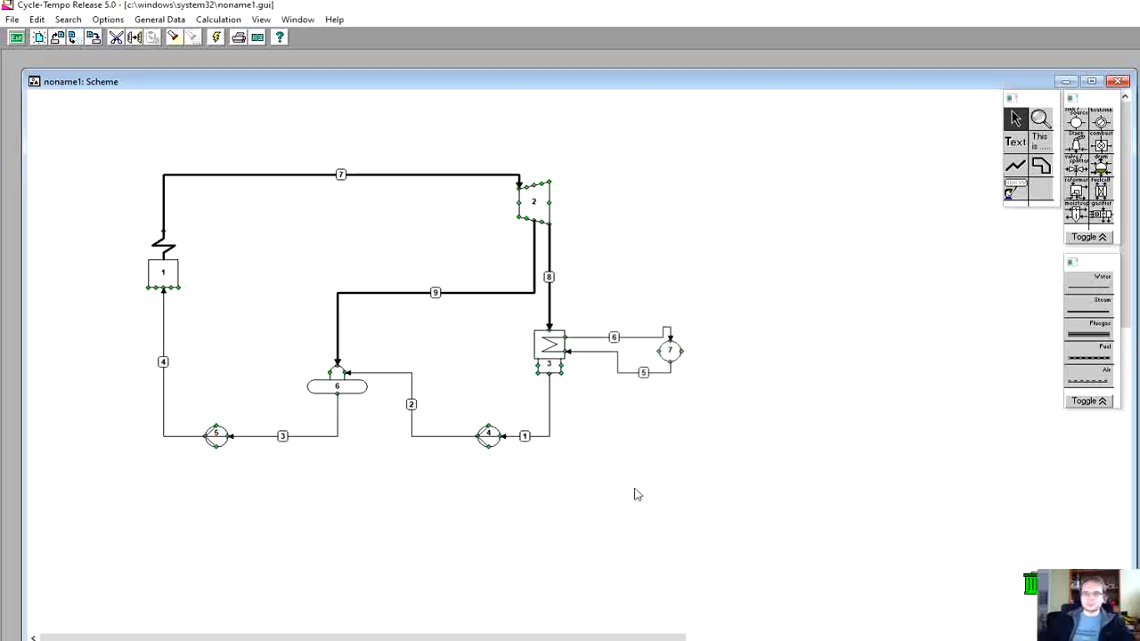
Step: Set the turbine's ETHAI to 0.87 and check the entered value
double_click(534, 203)
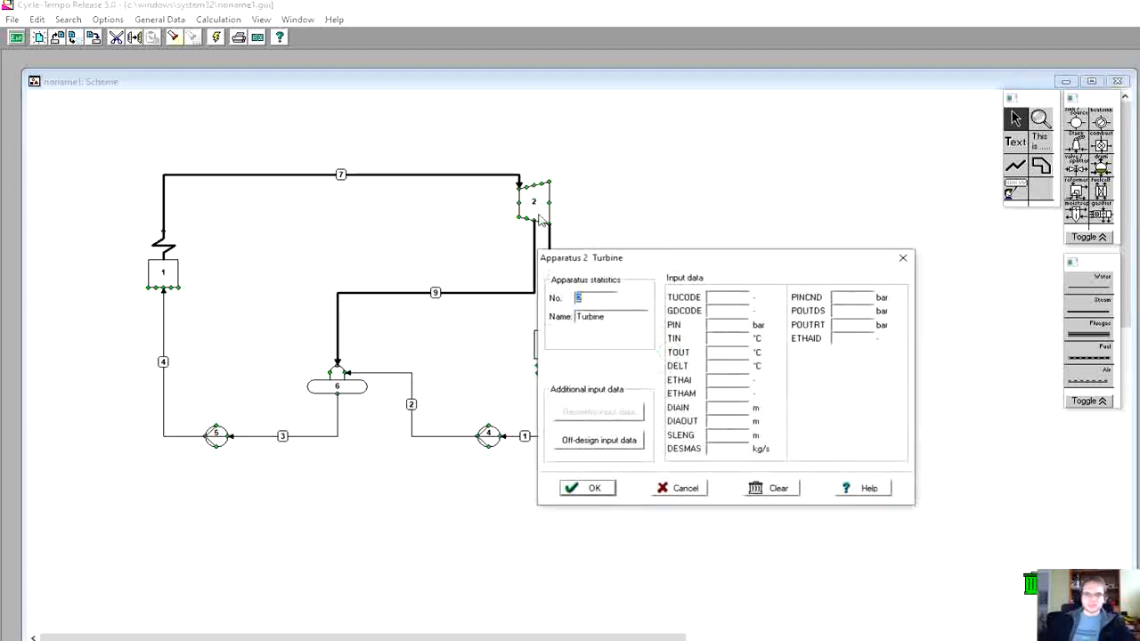
left_click(727, 380)
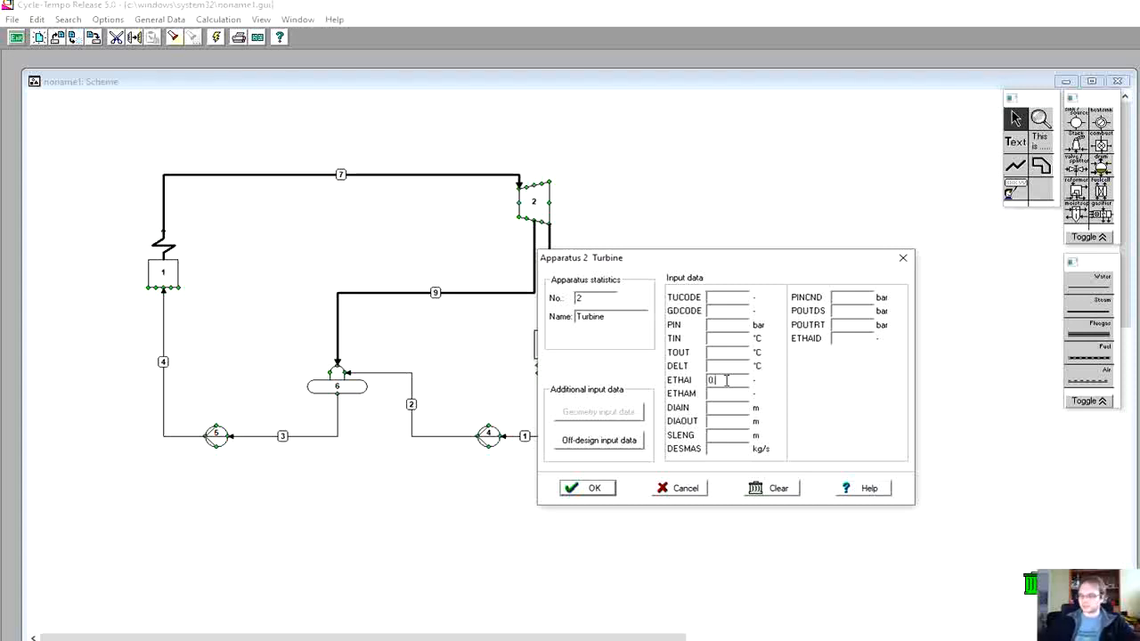
left_click(602, 487)
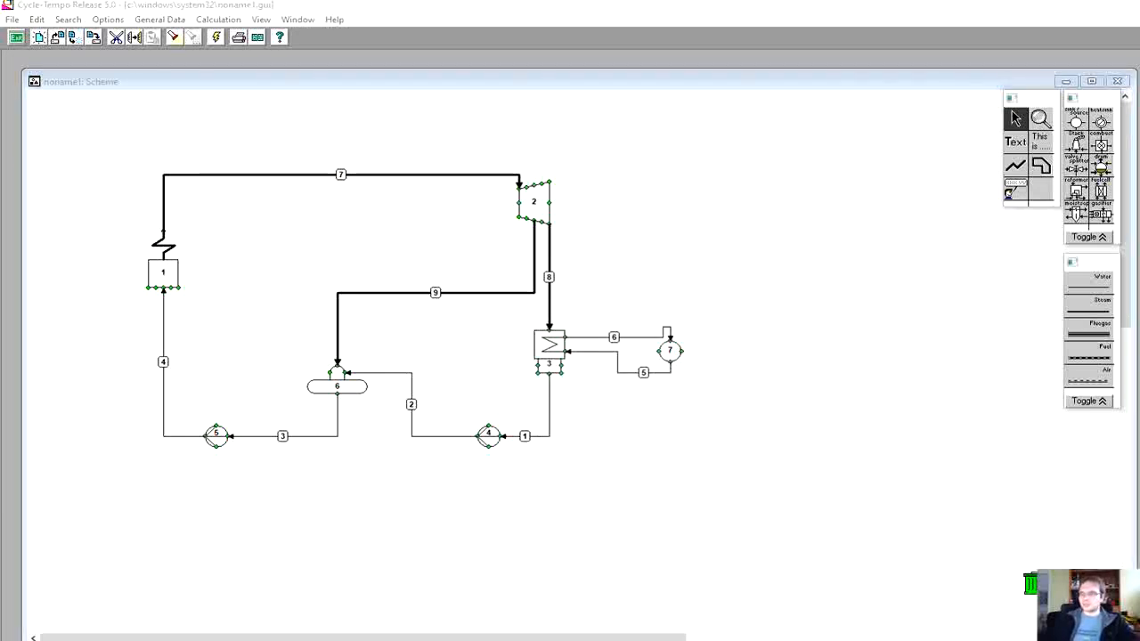
left_click(537, 204)
double_click(537, 204)
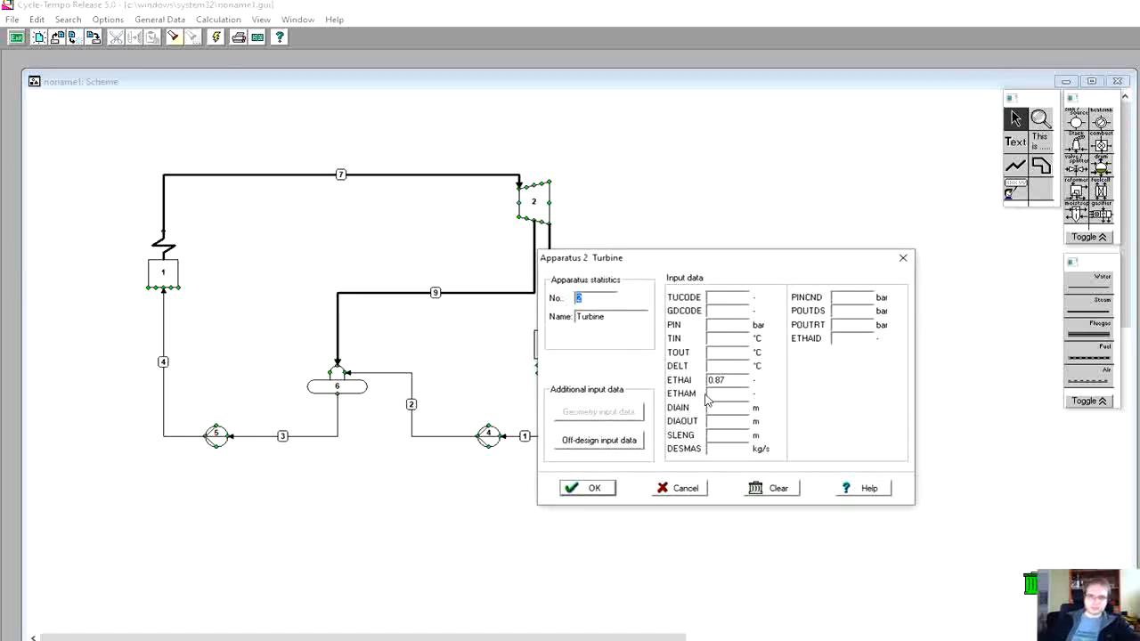
left_click(604, 486)
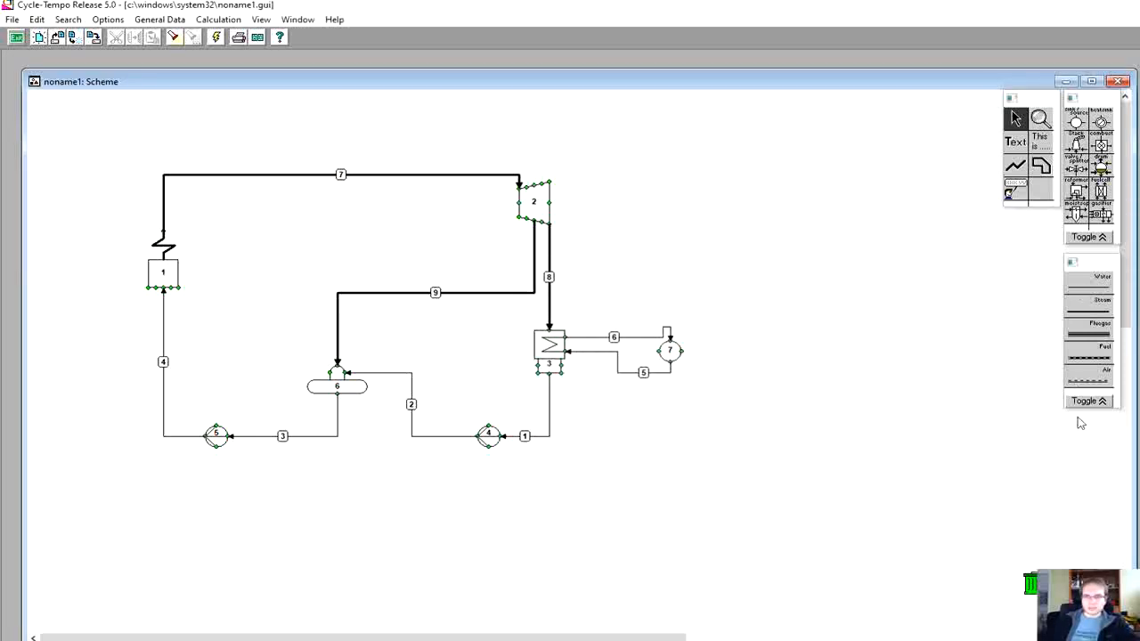
Step: Place a generator in the scheme beside turbine 2, level with the turbine's shaft connection
left_click(1088, 237)
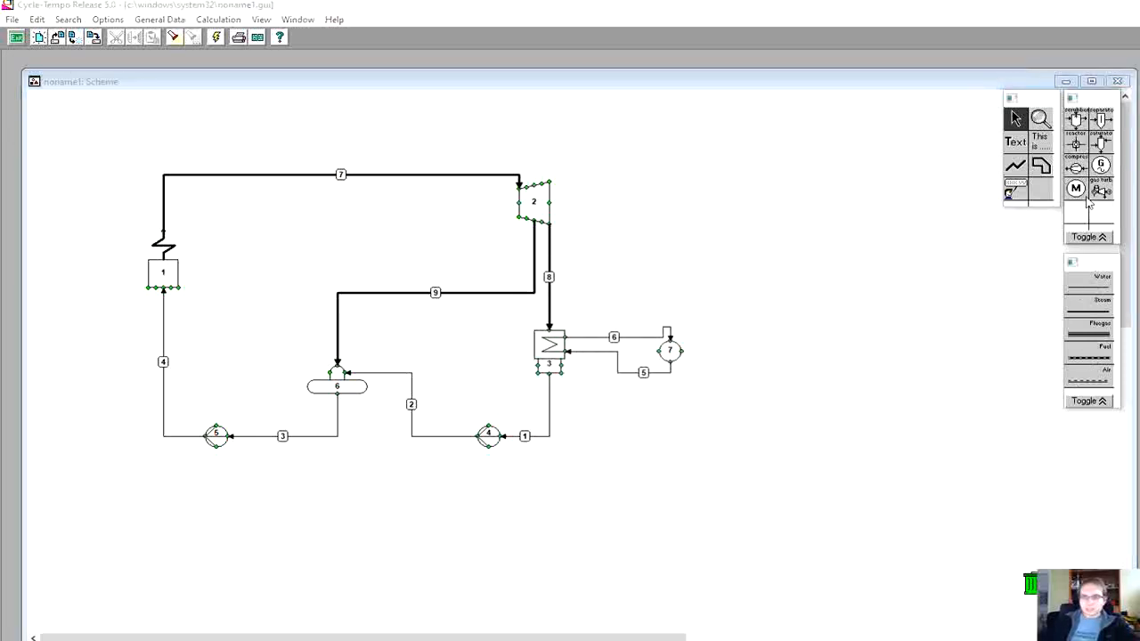
left_click(1100, 164)
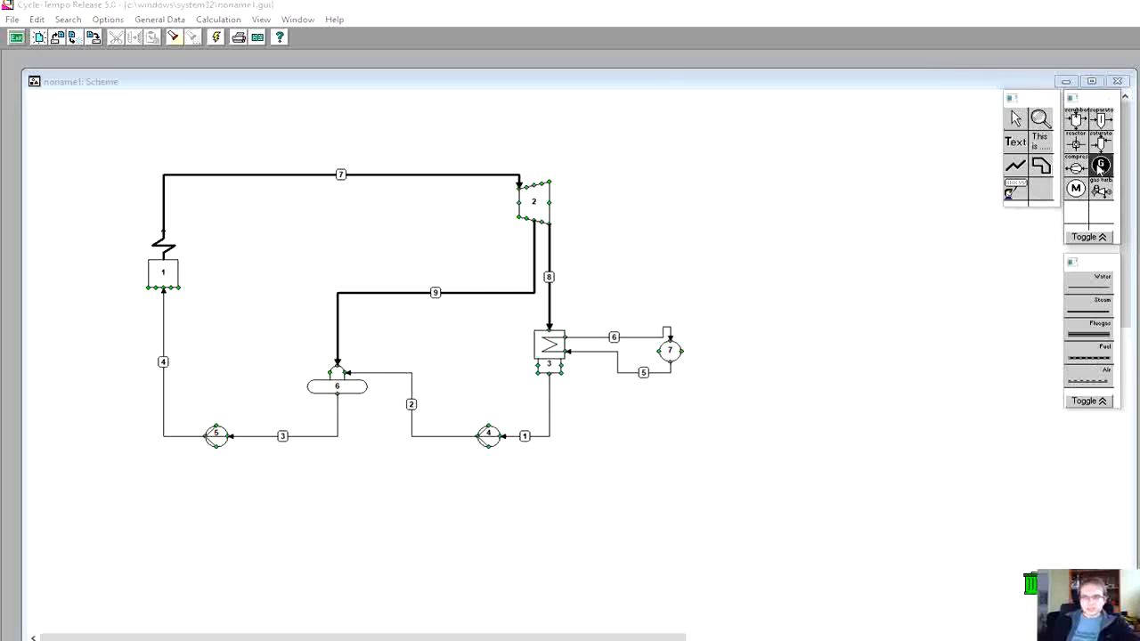
left_click(609, 208)
left_click_drag(609, 208, 624, 201)
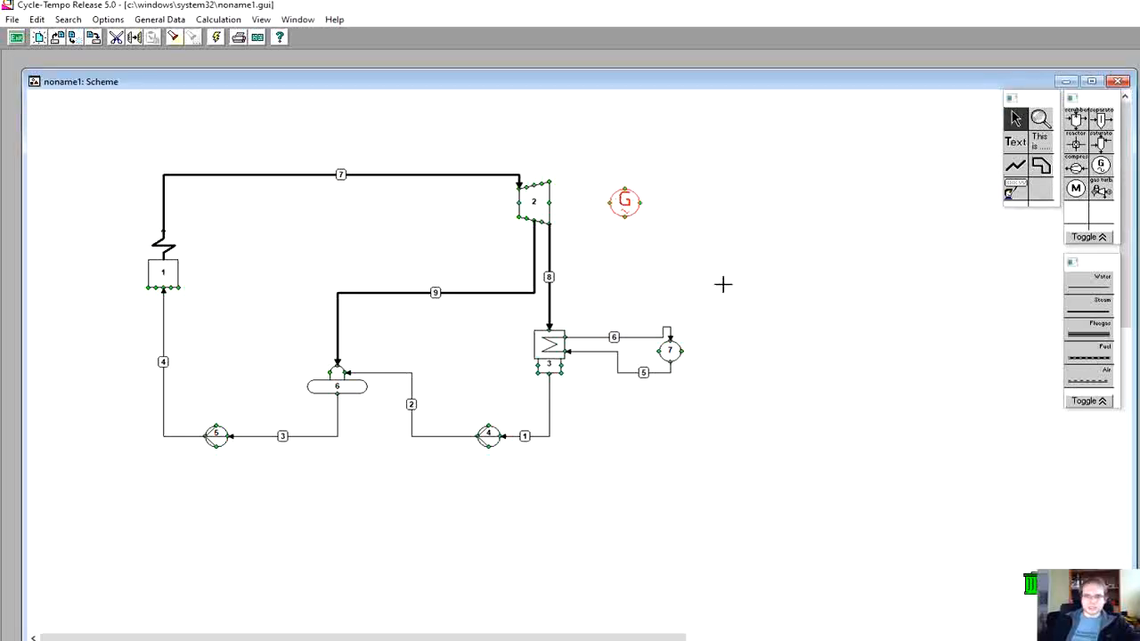
Step: Draw a shaft from the turbine's exhaust-side connection point to the generator
left_click(1080, 401)
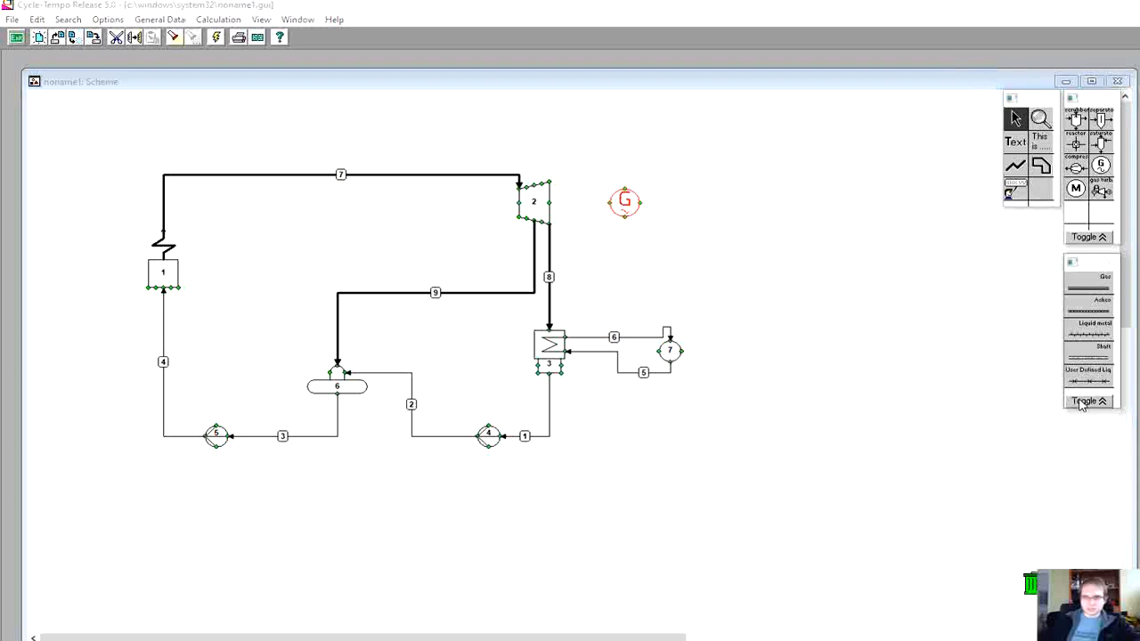
left_click(1088, 352)
left_click(604, 205)
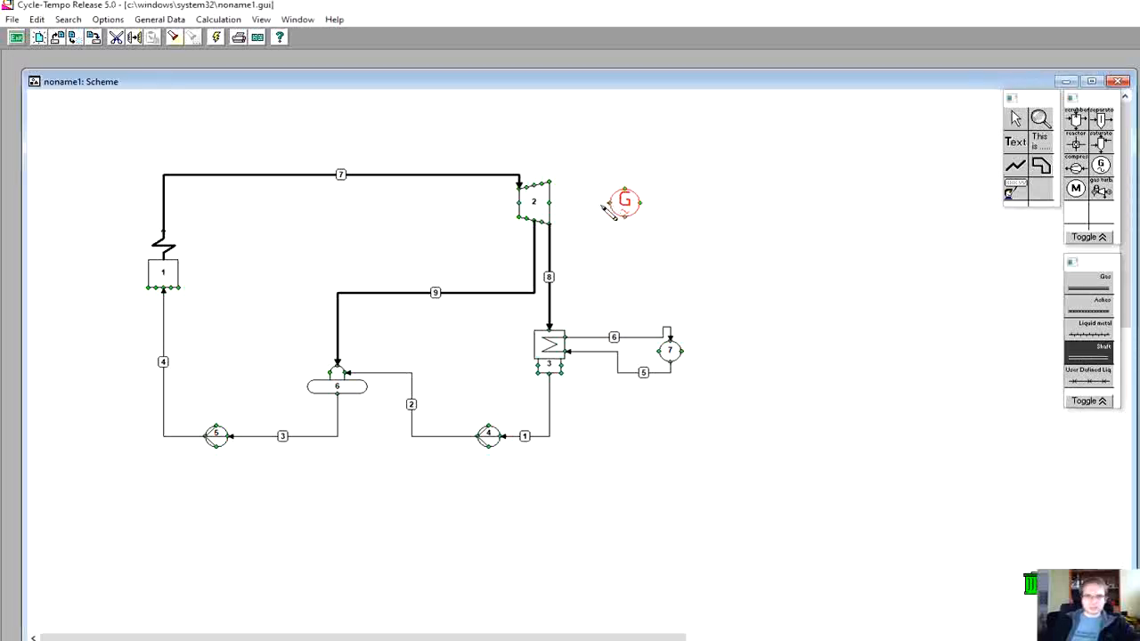
double_click(549, 203)
left_click(624, 205)
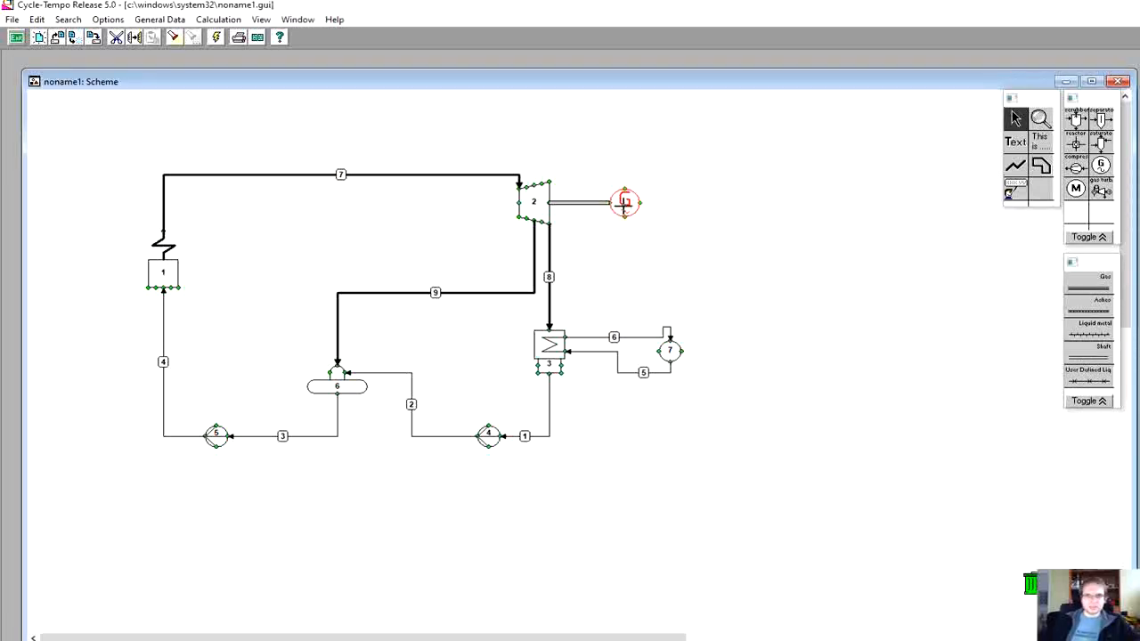
Step: Set the generator's efficiency ETAGEN to 0.99
double_click(624, 203)
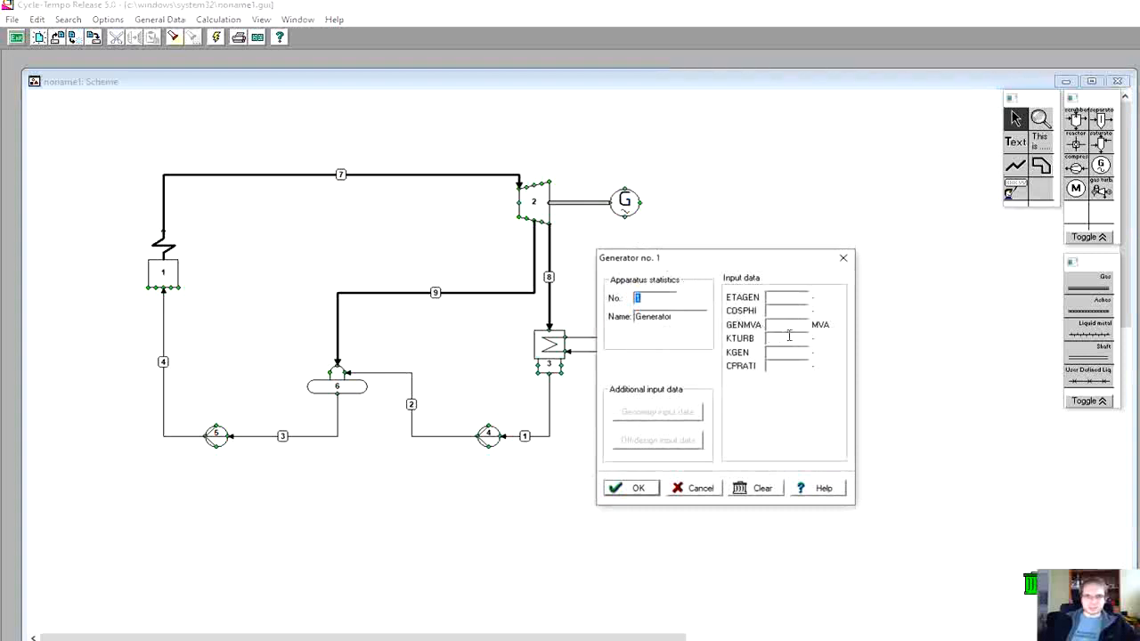
left_click(786, 297)
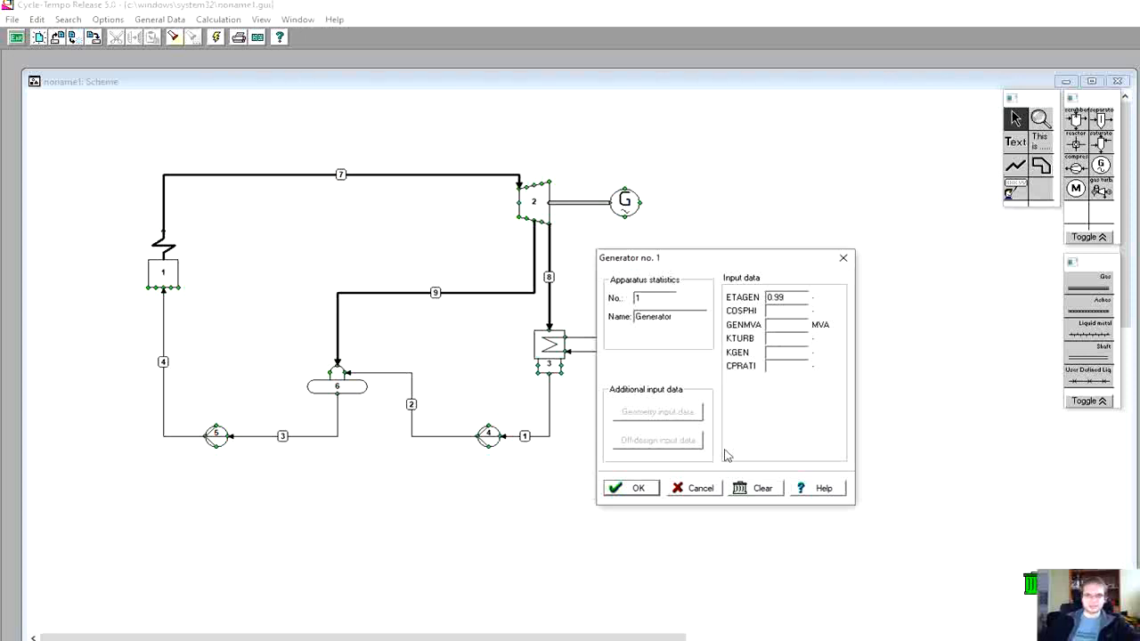
left_click(651, 492)
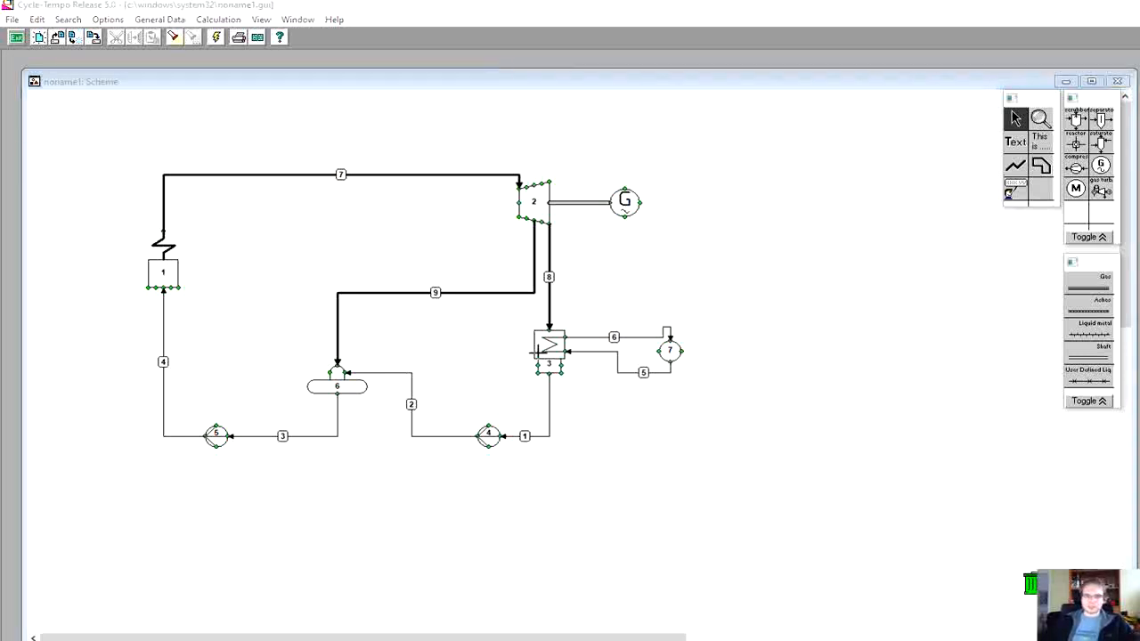
Step: Set condenser 3's DELP1 to 0 bar, POUT2 to 0.04 bar and DELP2 to 0 bar
double_click(547, 346)
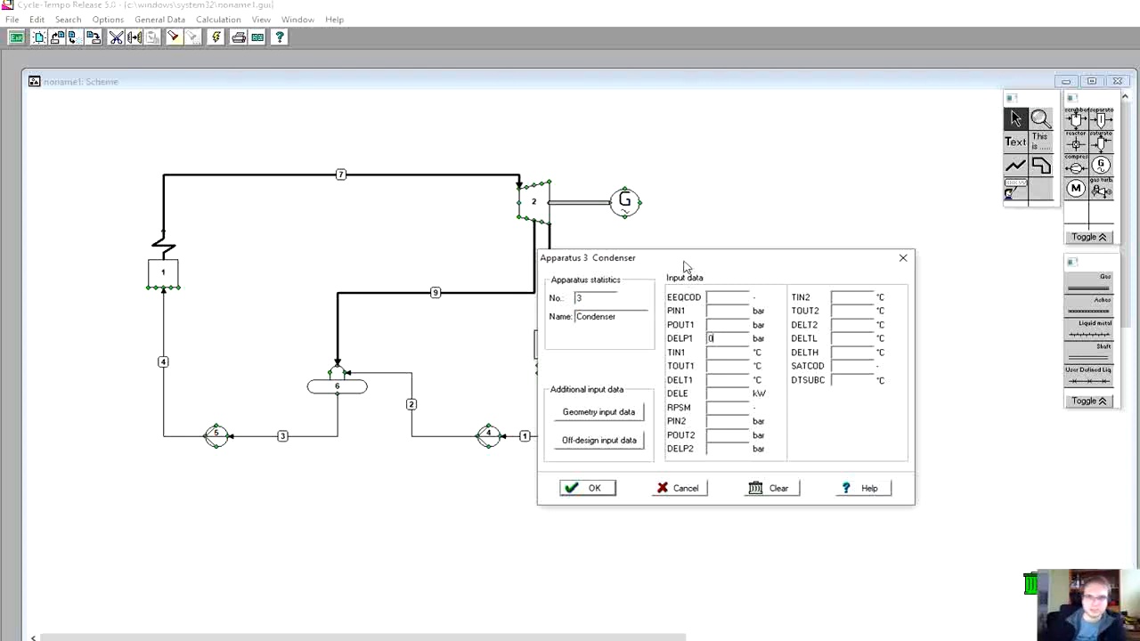
left_click_drag(681, 260, 886, 236)
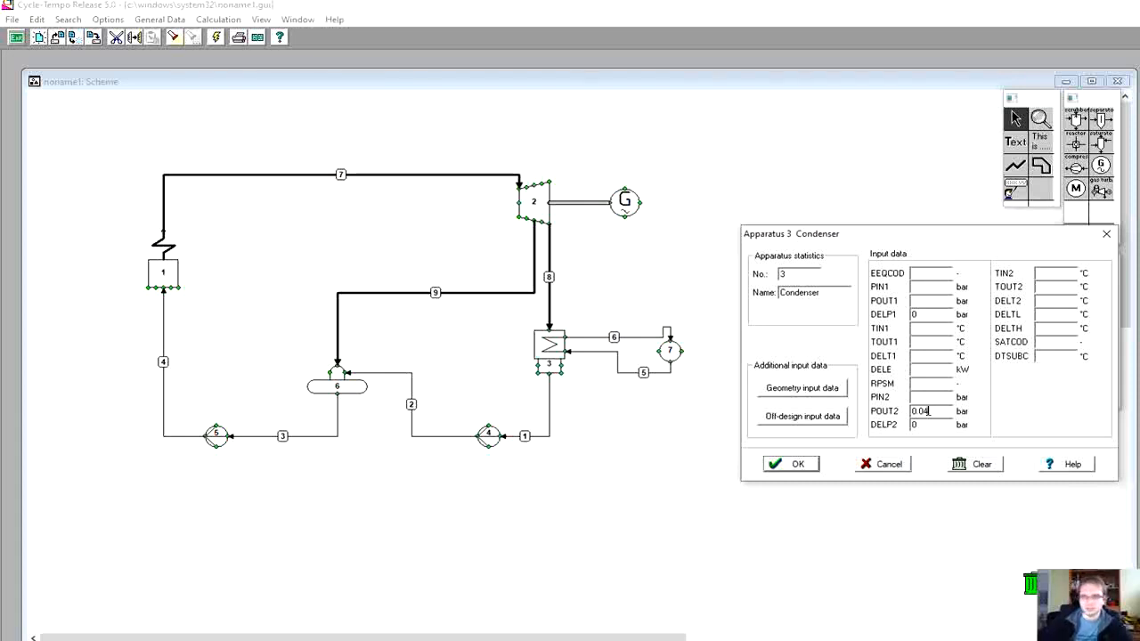
left_click(911, 424)
type("0")
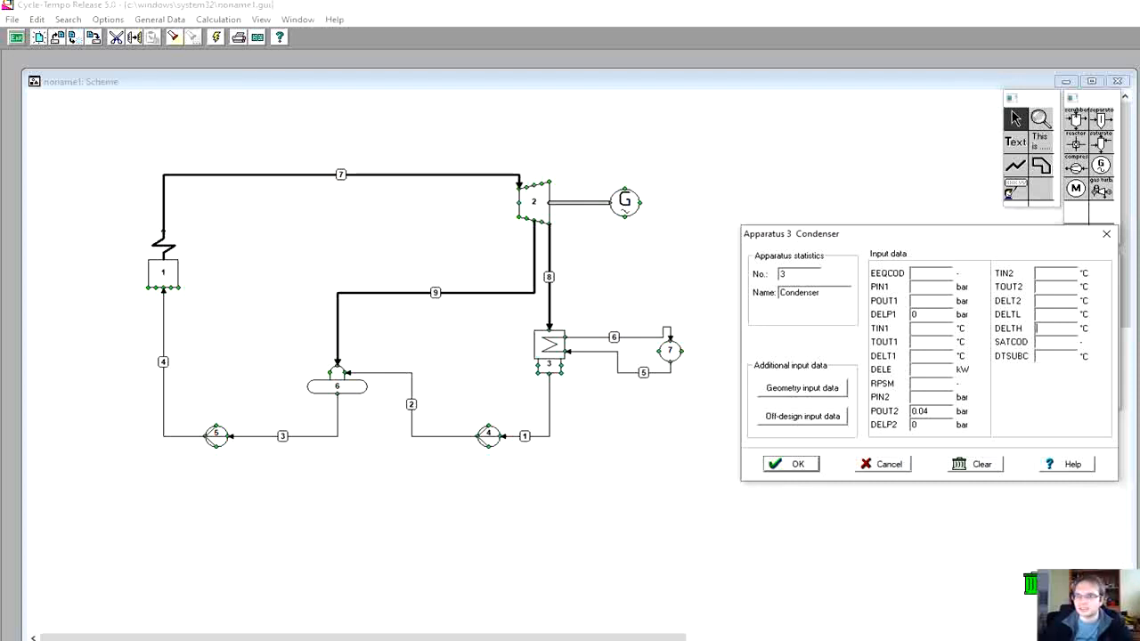
Step: Switch to the Reference Guide in Adobe Acrobat Reader, search for "condenser" and examine the condenser section's Q, T diagram for DELTH and DTSUBC
key("alt+Tab")
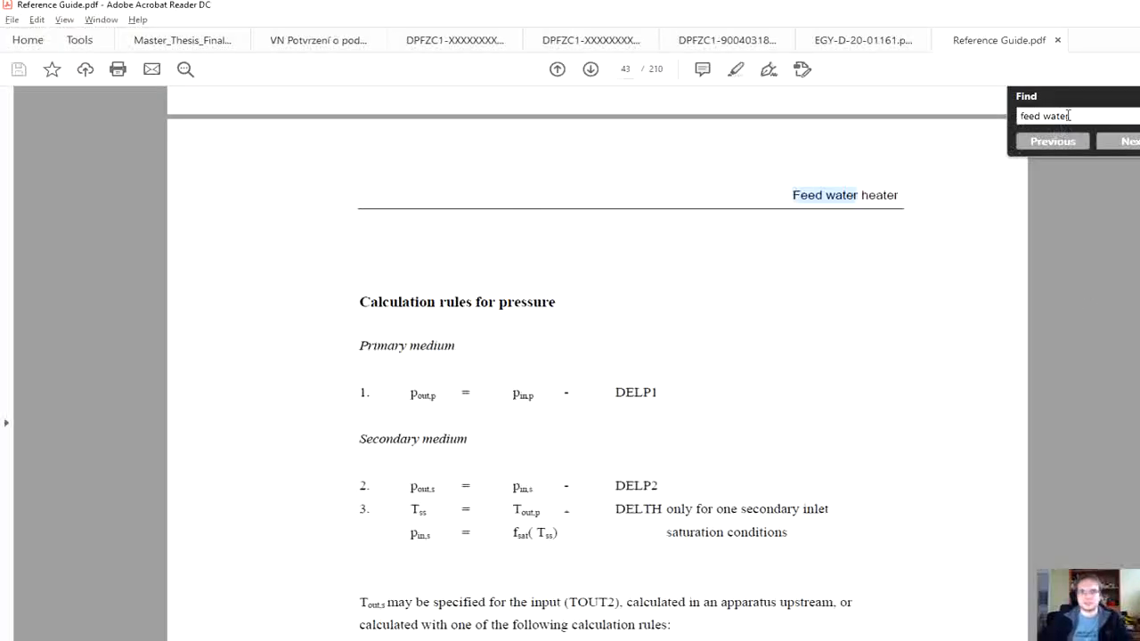
left_click_drag(1067, 116, 1008, 121)
type("con")
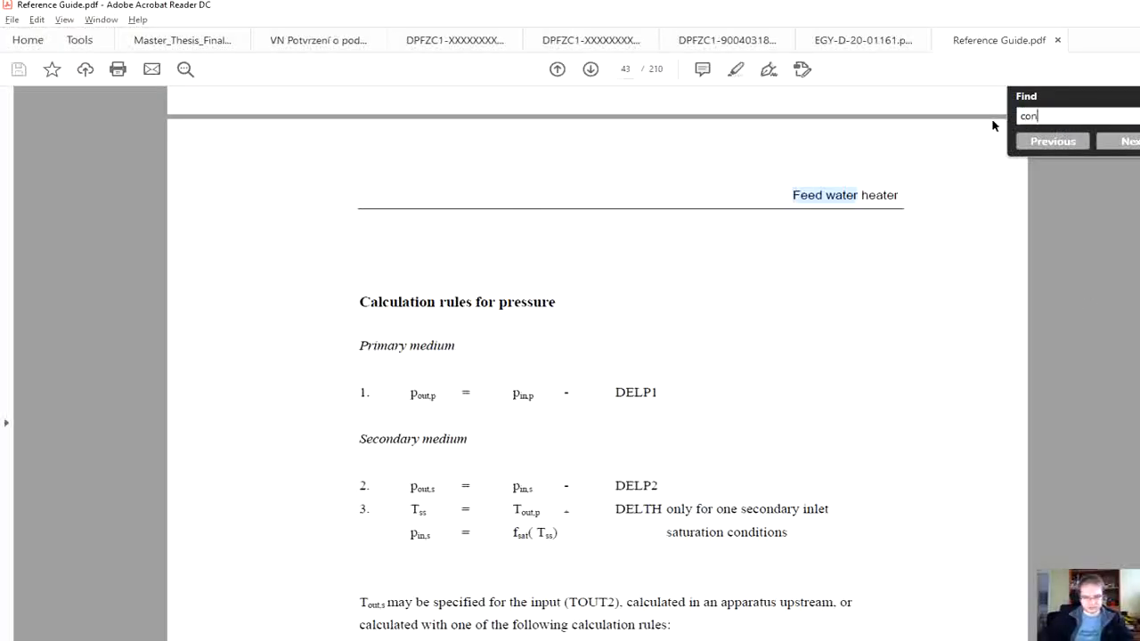
type("denser")
key("Return")
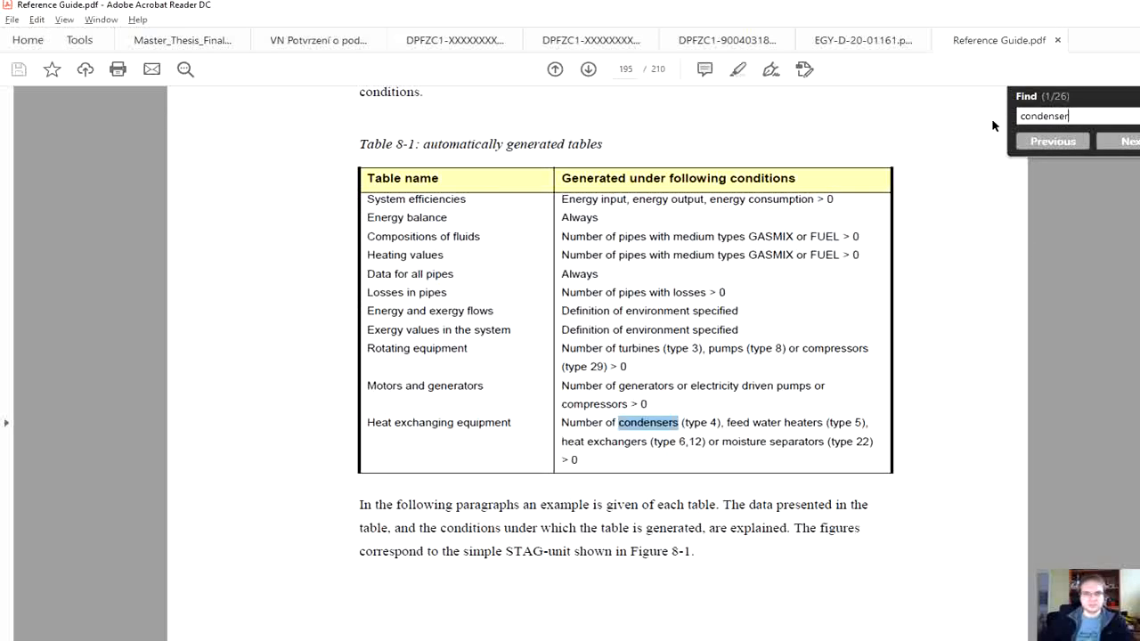
scroll(867, 287, "down", 5)
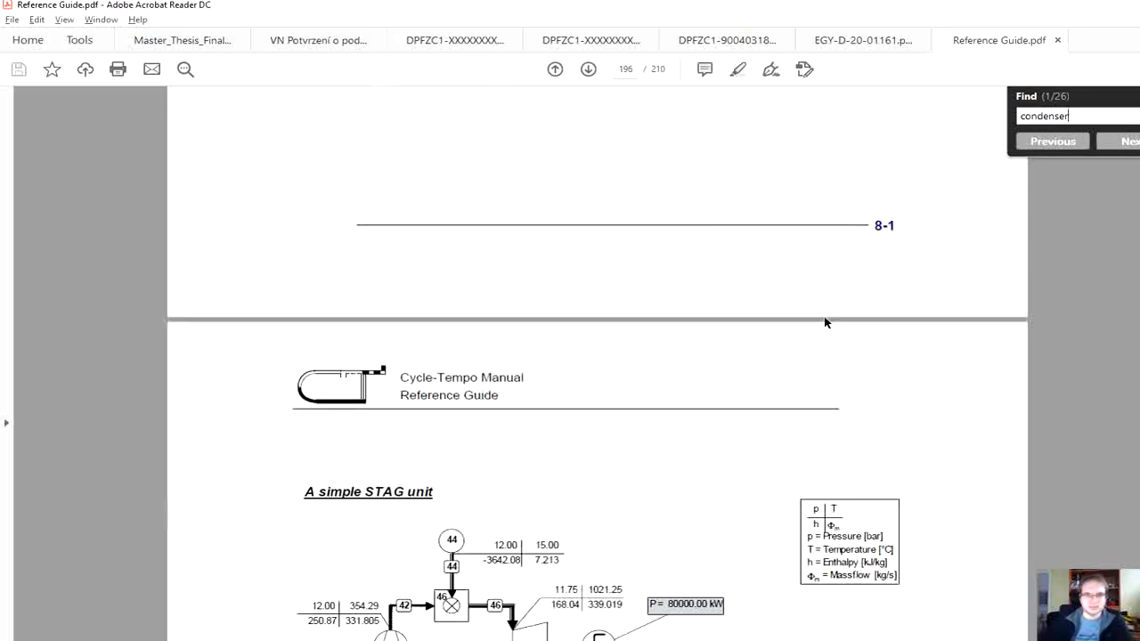
left_click(1112, 141)
left_click(1118, 146)
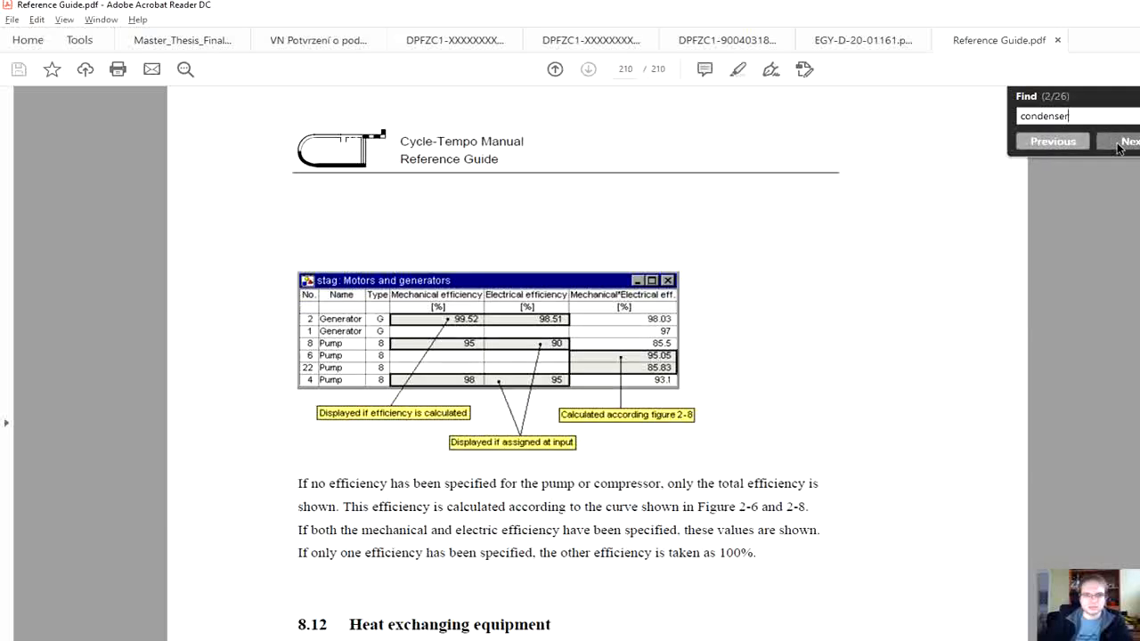
left_click(1118, 144)
left_click(1119, 145)
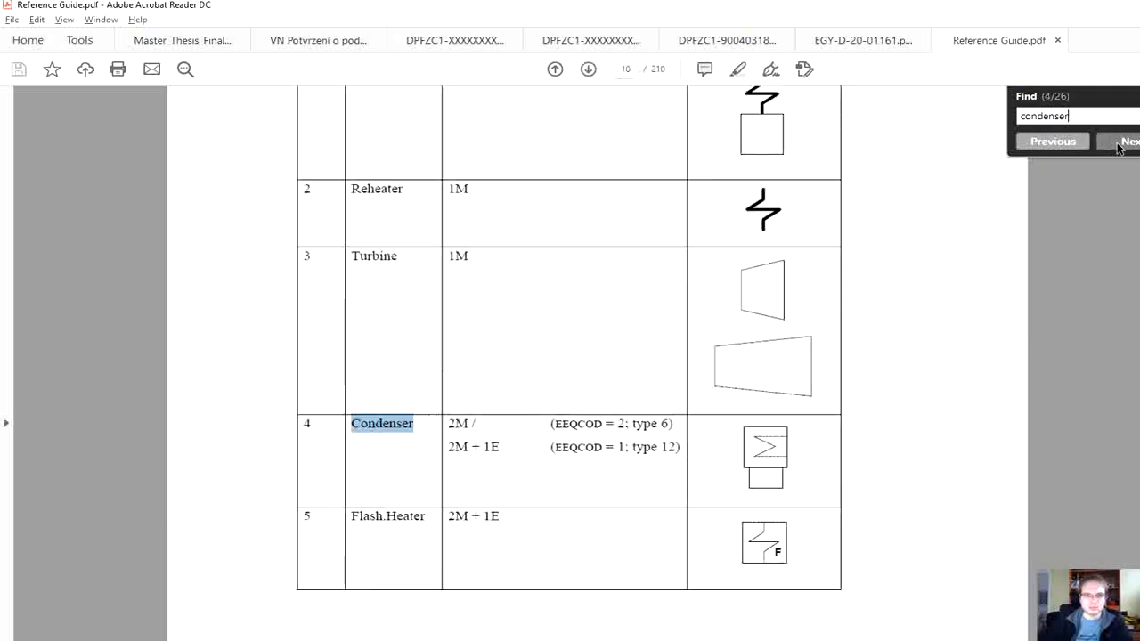
left_click(1119, 144)
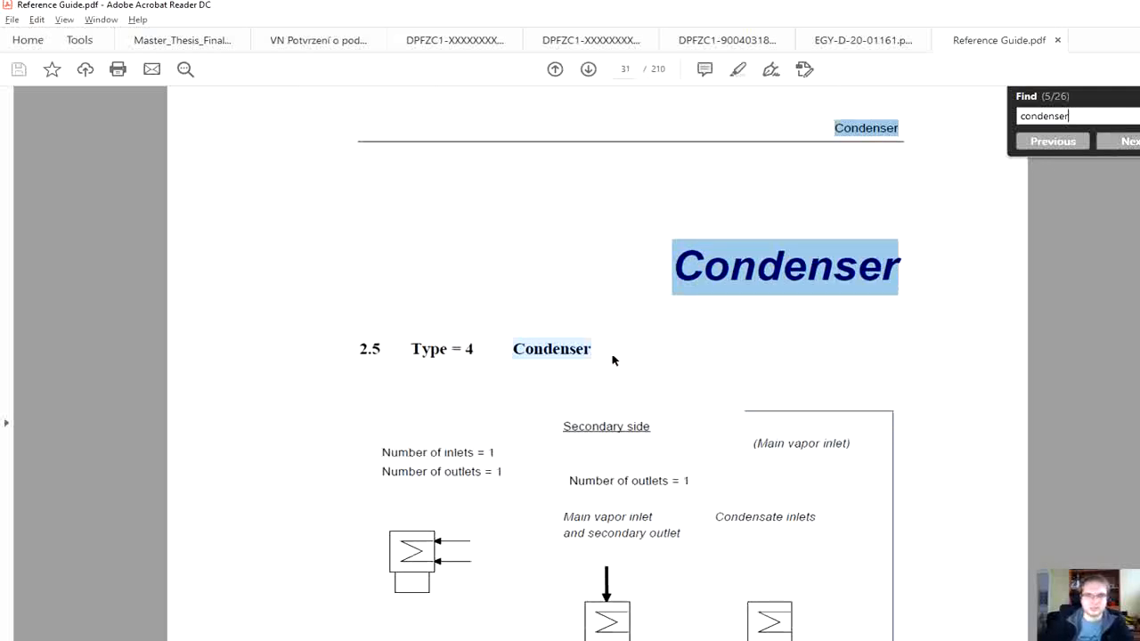
scroll(612, 365, "down", 5)
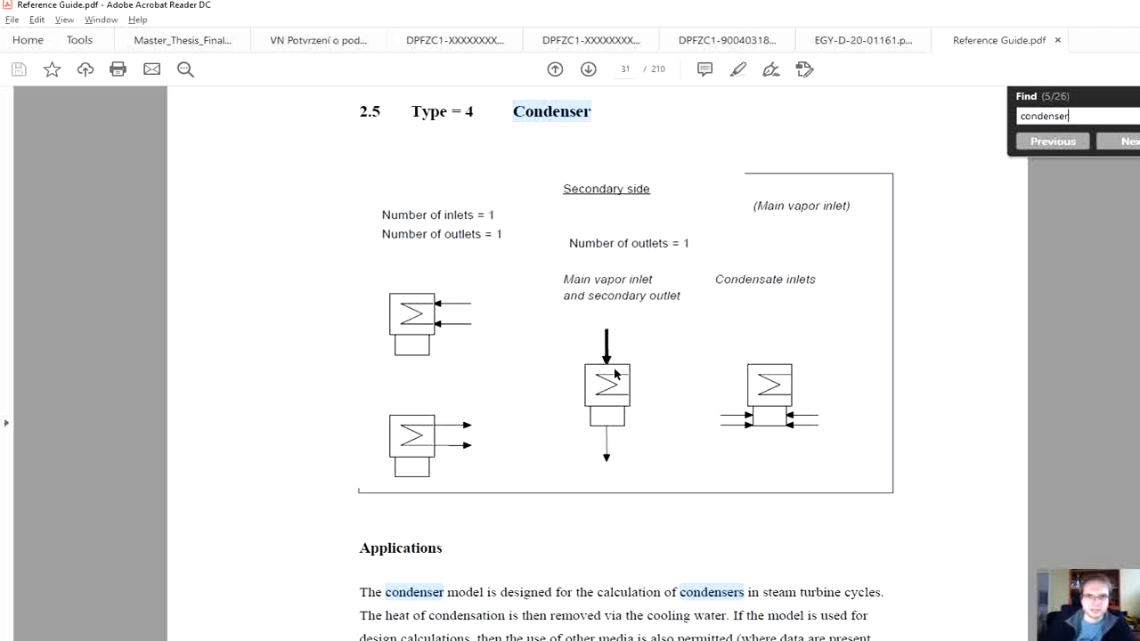
scroll(614, 374, "down", 10)
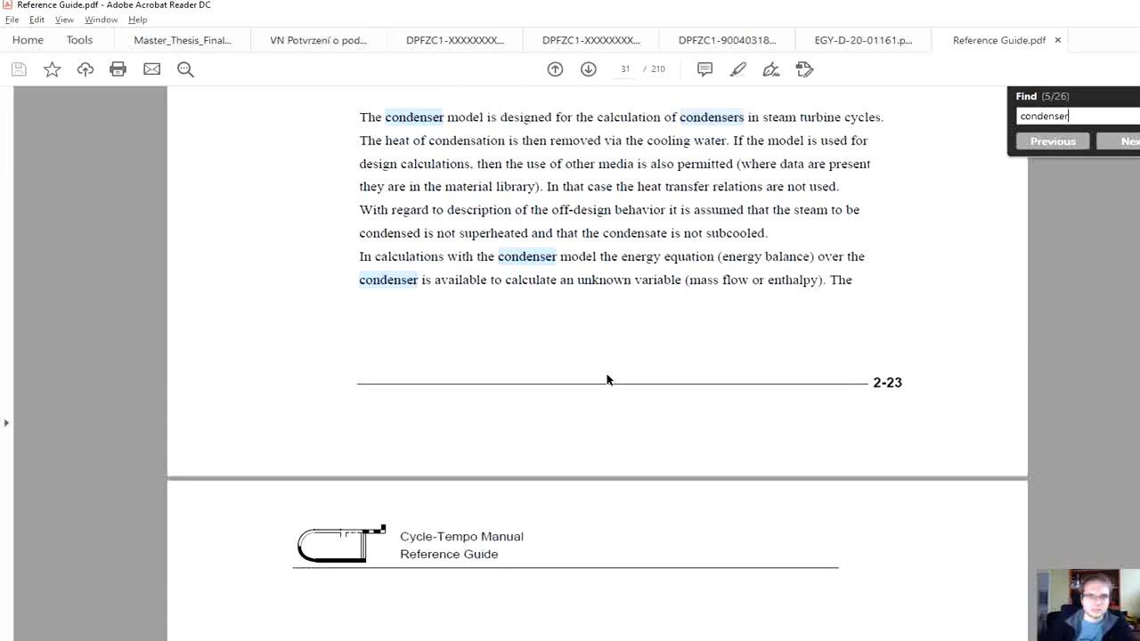
scroll(606, 381, "down", 15)
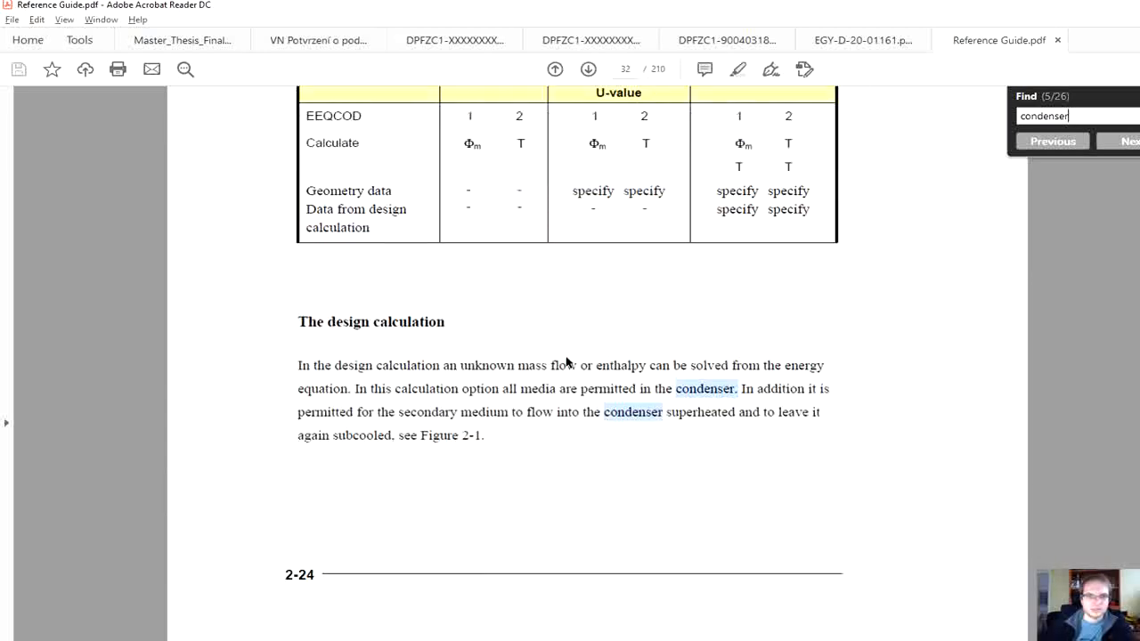
scroll(566, 362, "down", 5)
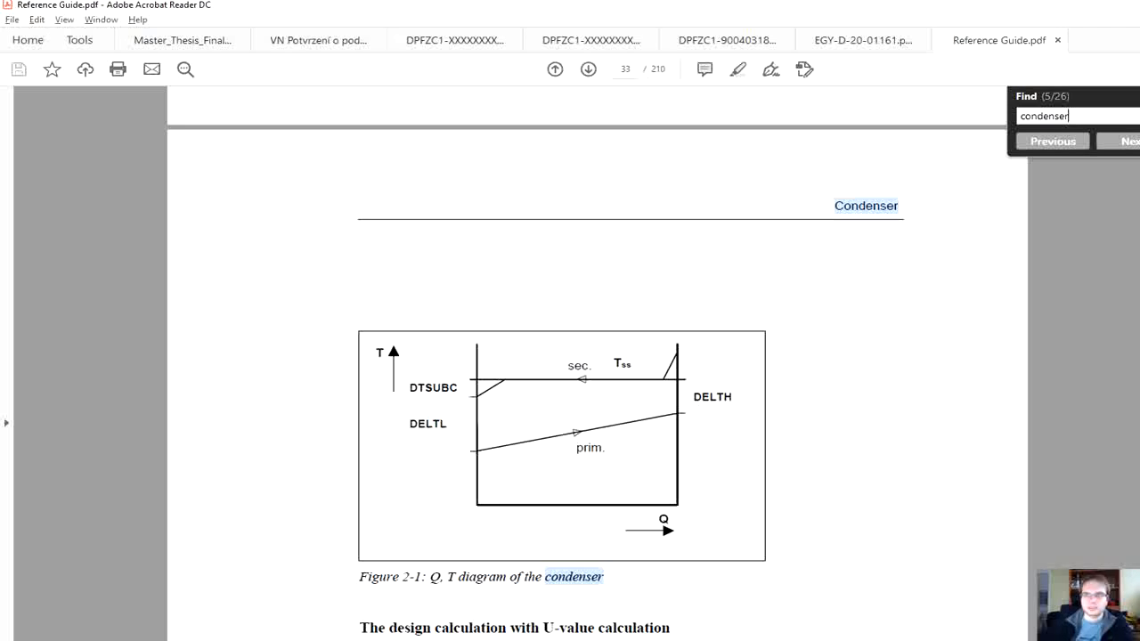
Step: Switch back to Cycle-Tempo and set the condenser's DELTH to 3 °C and DTSUBC to 5 °C
key("alt+Tab")
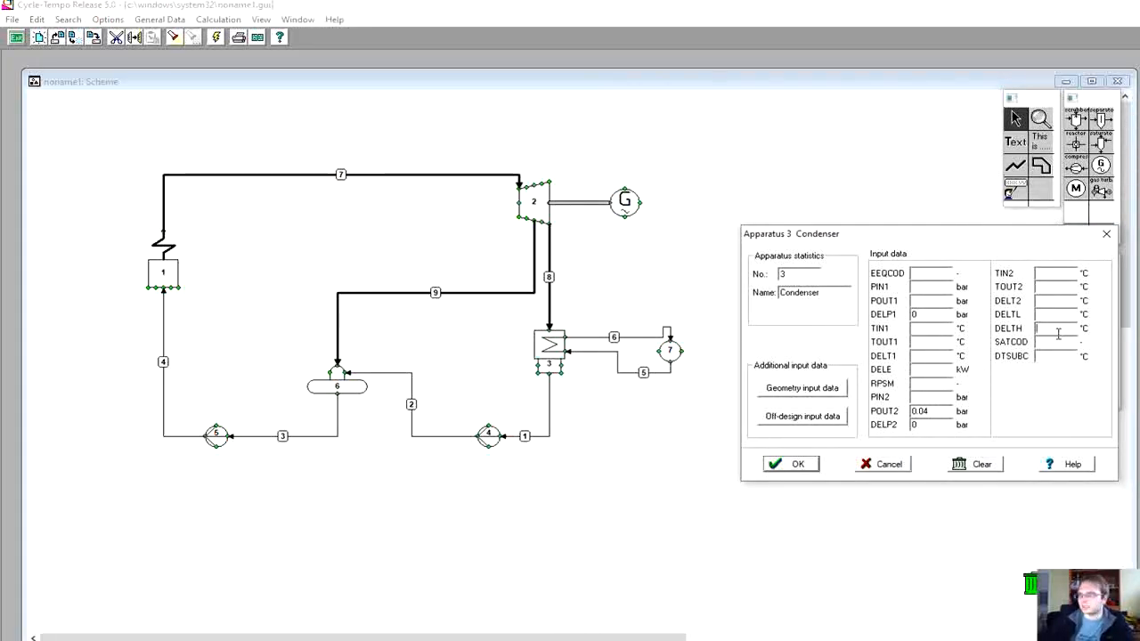
type("3")
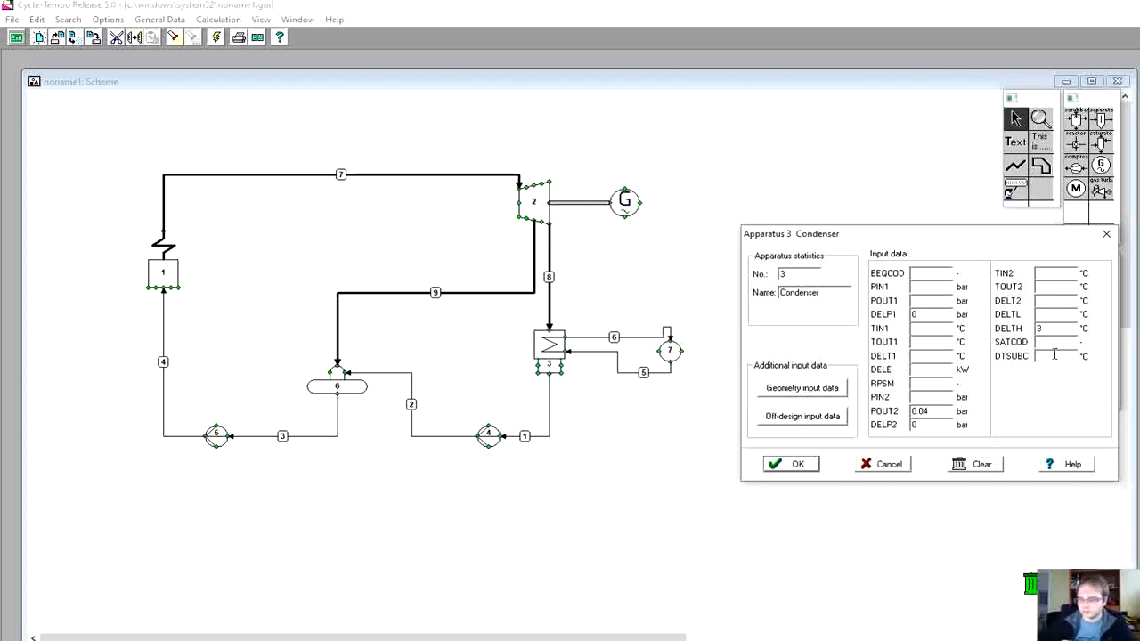
type("5")
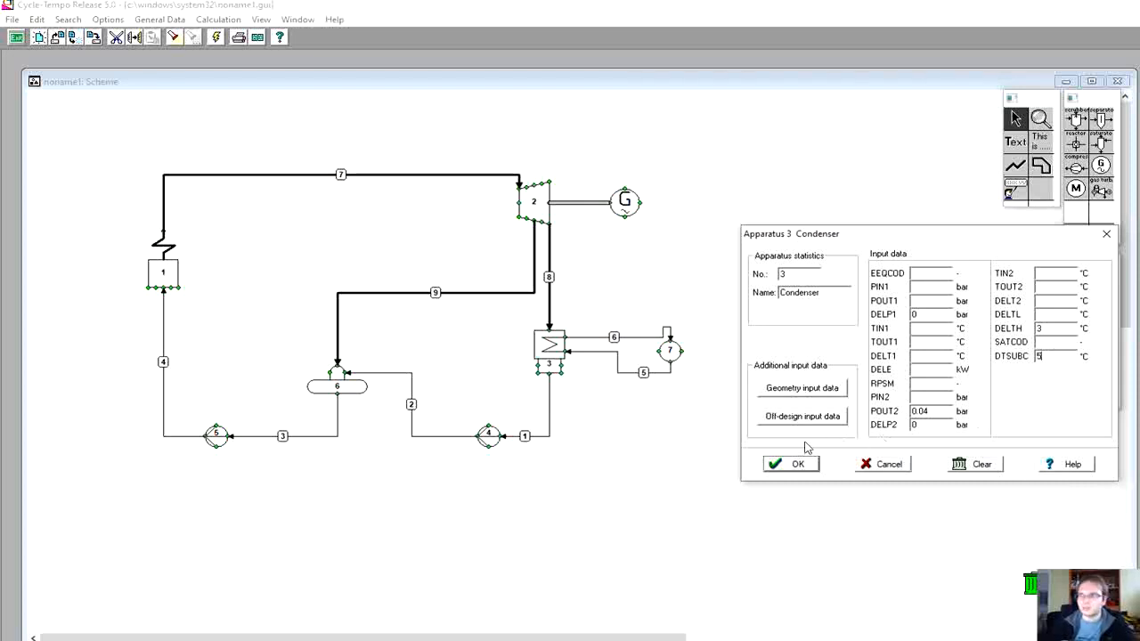
left_click(773, 464)
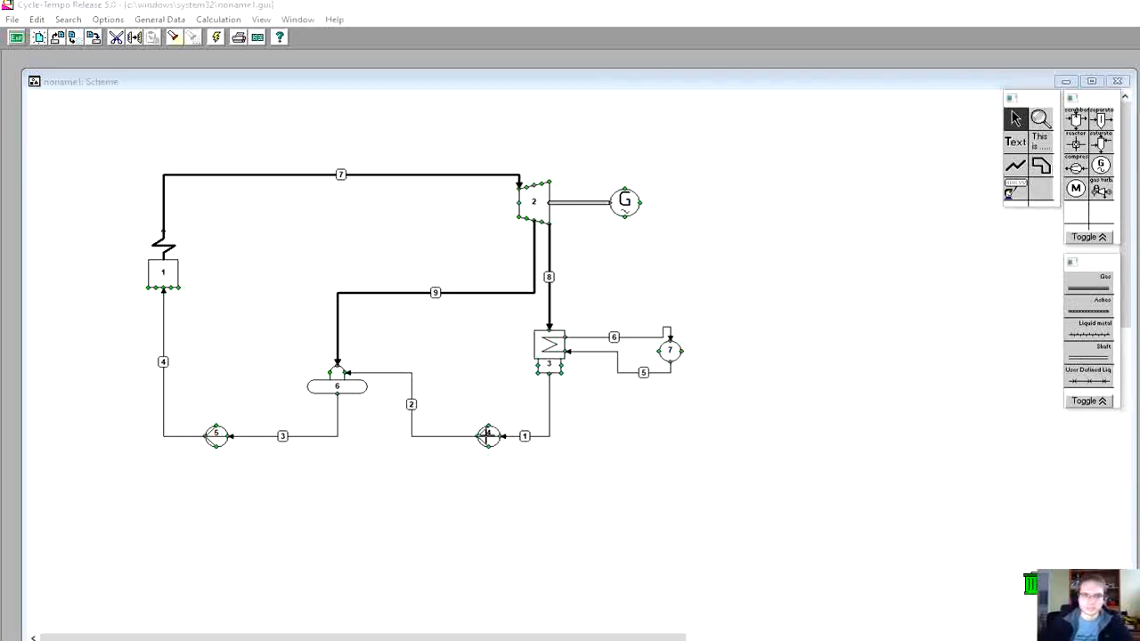
Step: Set pump 4's ETHAI to 0.8, ETHAM to 0.99 and ETHAE to 0.9
double_click(488, 435)
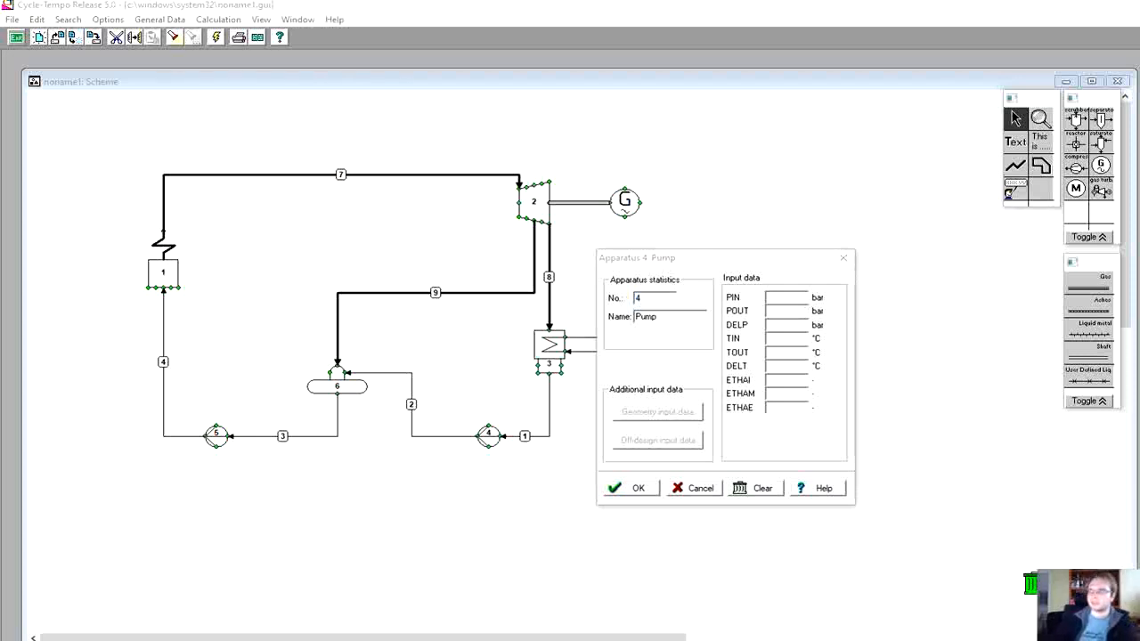
left_click(783, 379)
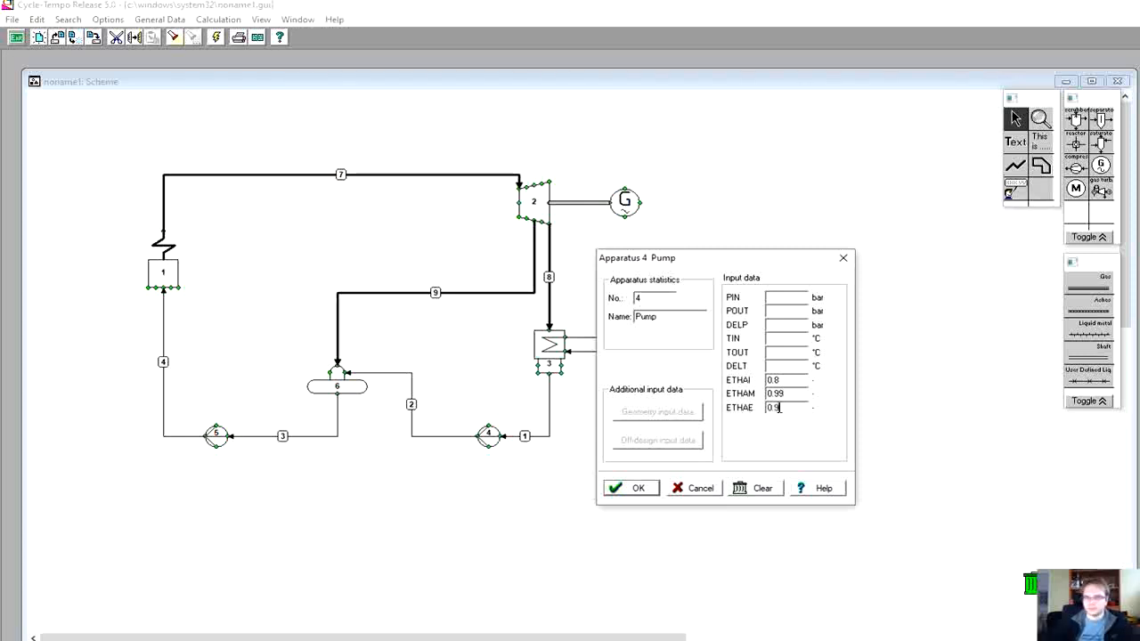
left_click(629, 488)
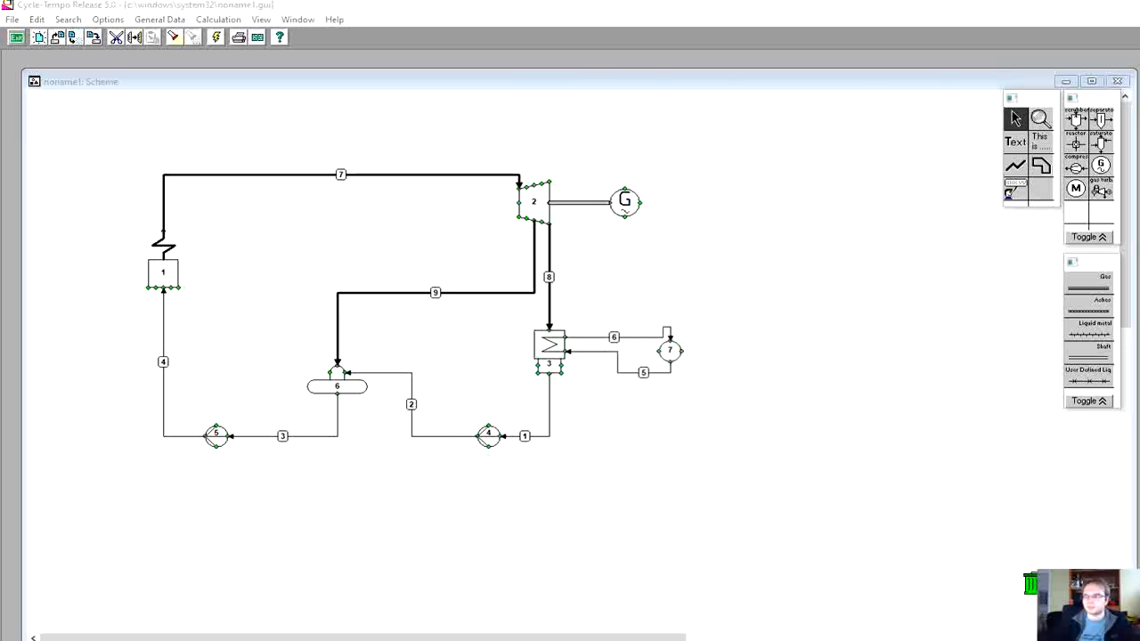
Step: Set pump 5's ETHAI to 0.8
left_click(215, 435)
double_click(215, 435)
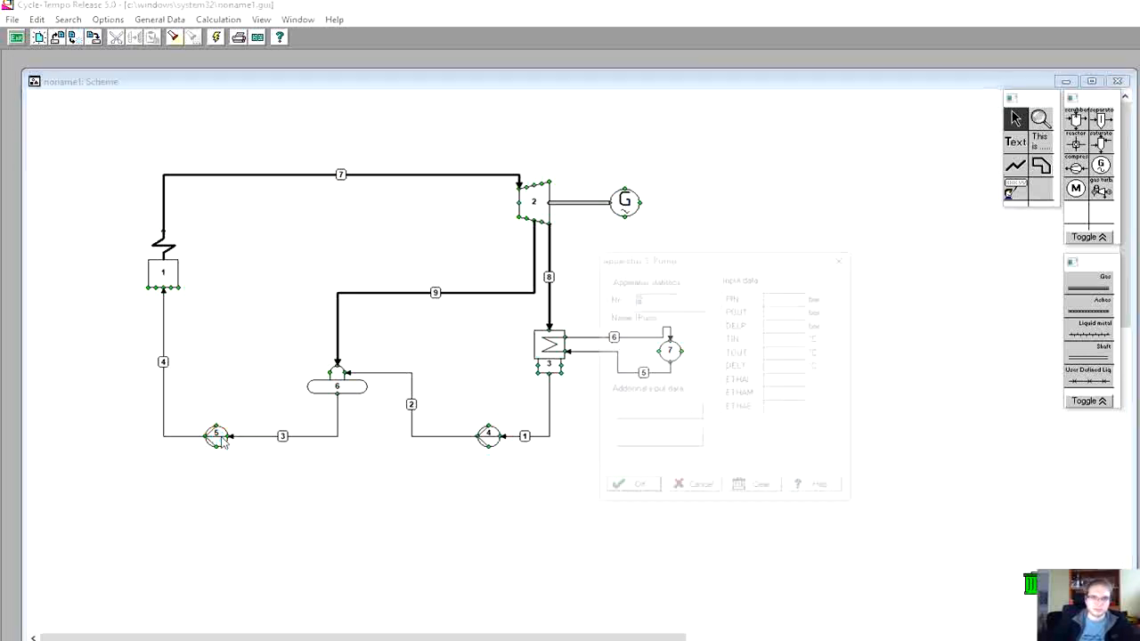
left_click(783, 378)
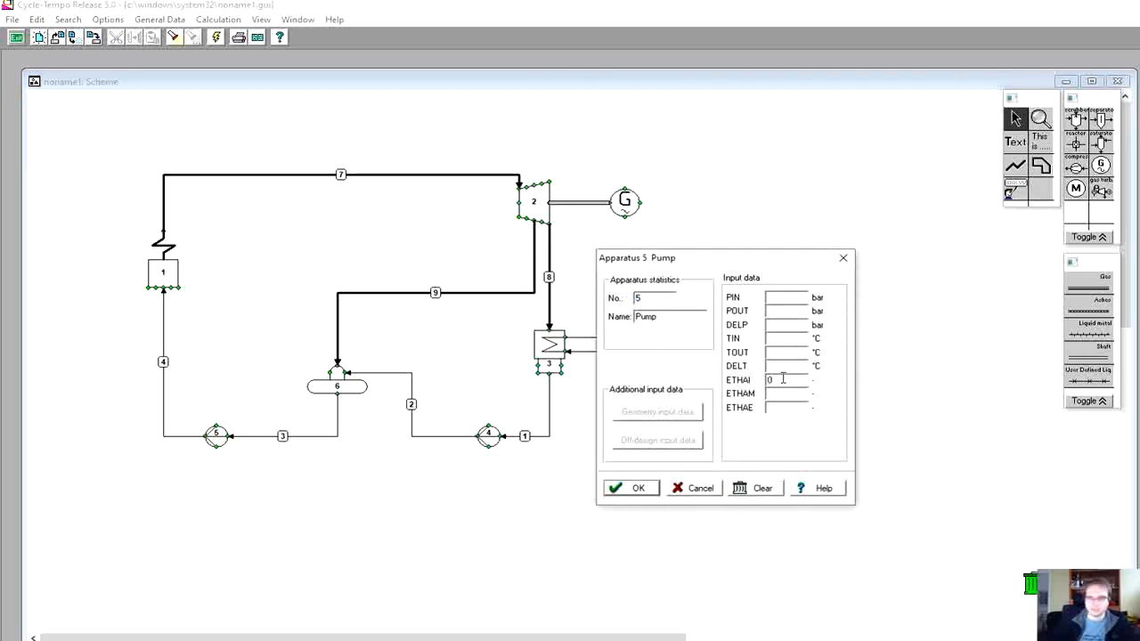
type("0.")
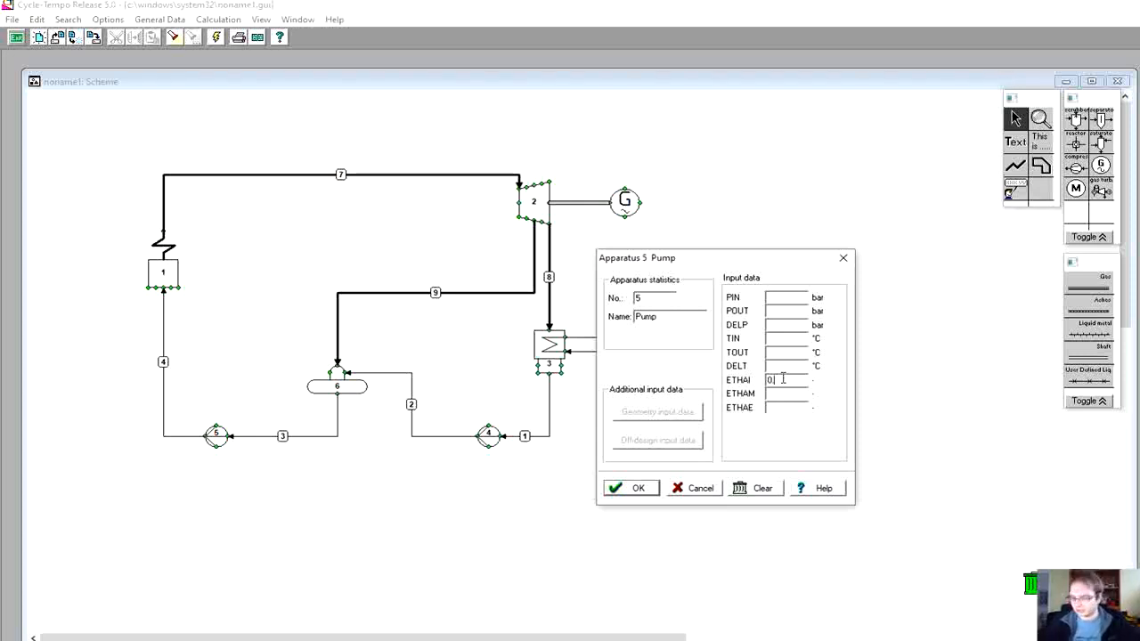
type("8")
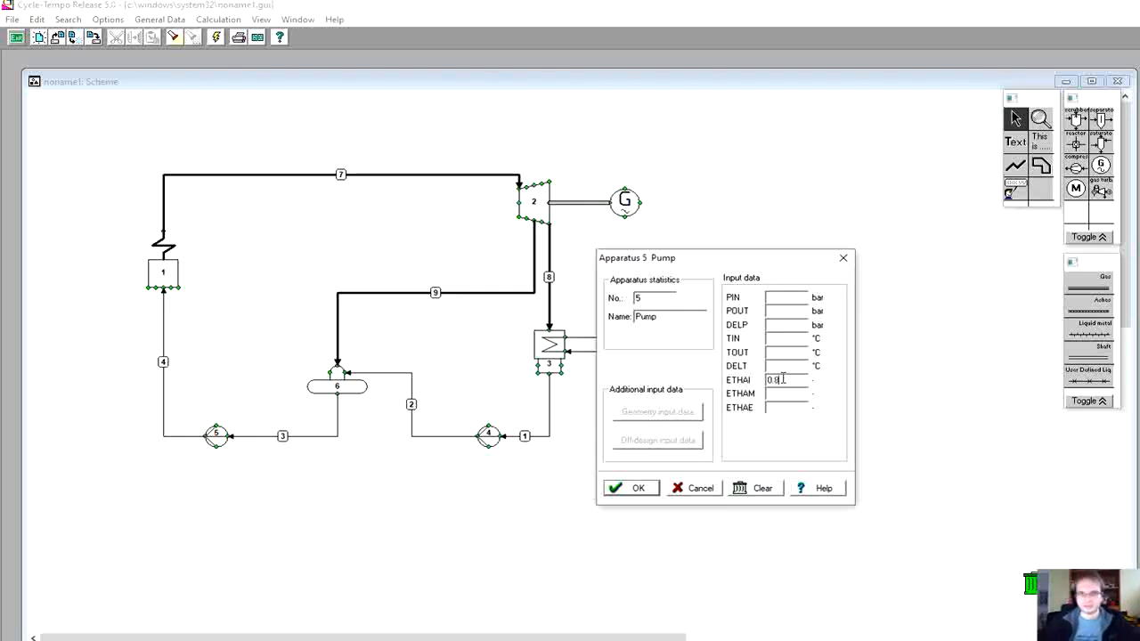
left_click(637, 488)
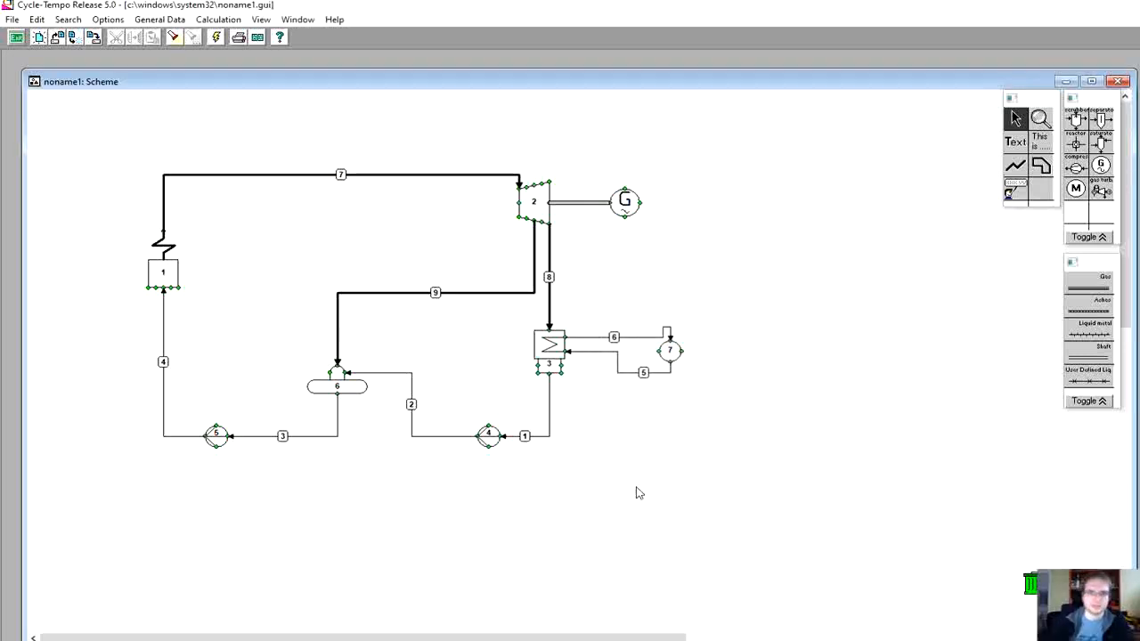
Step: Set deaerator 6's DELP to 0 bar and TOUT to 105 °C
double_click(337, 387)
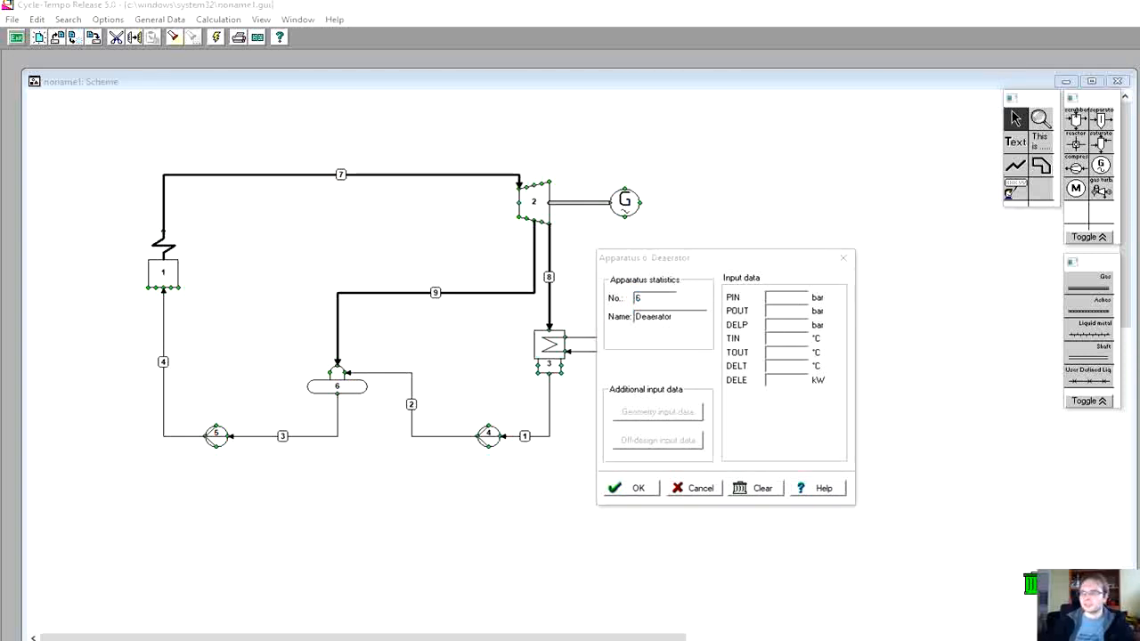
left_click(776, 324)
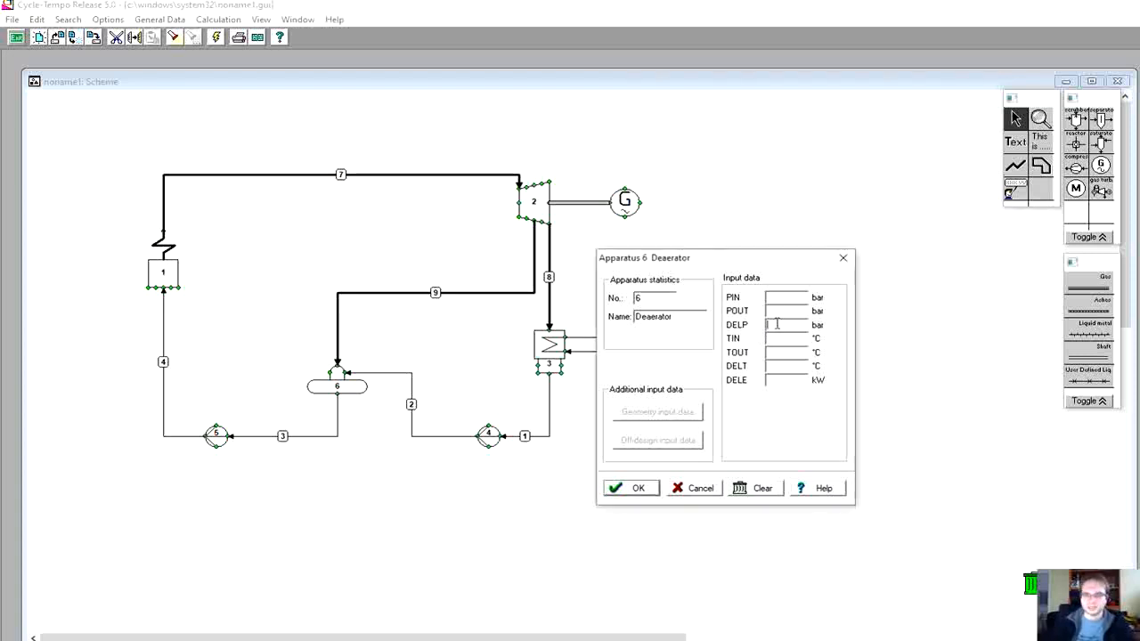
type("0")
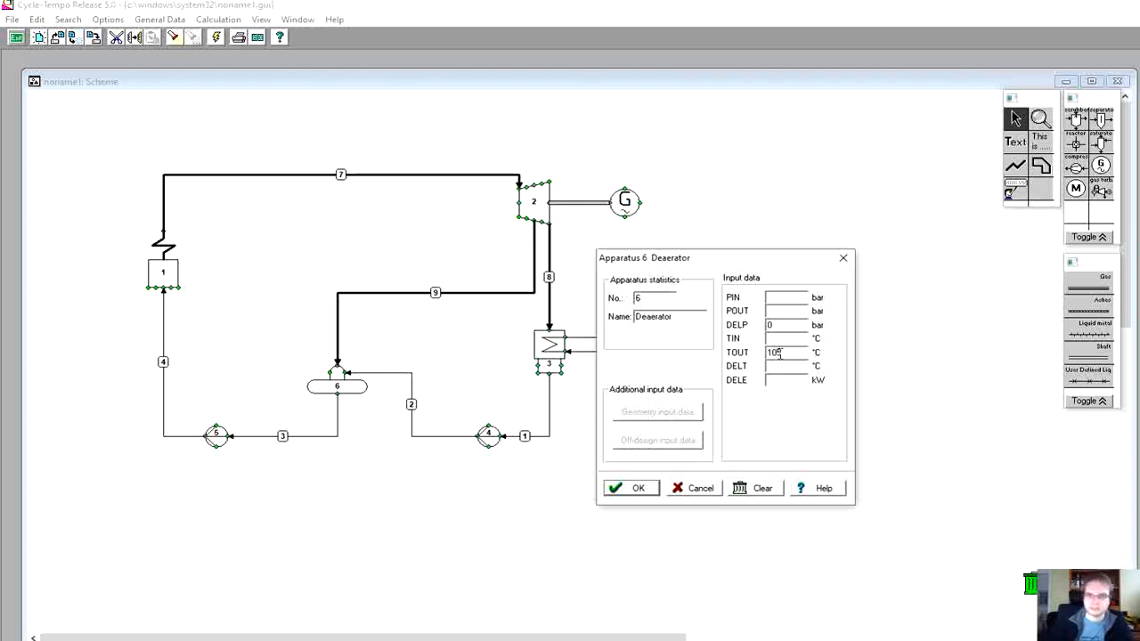
left_click(648, 487)
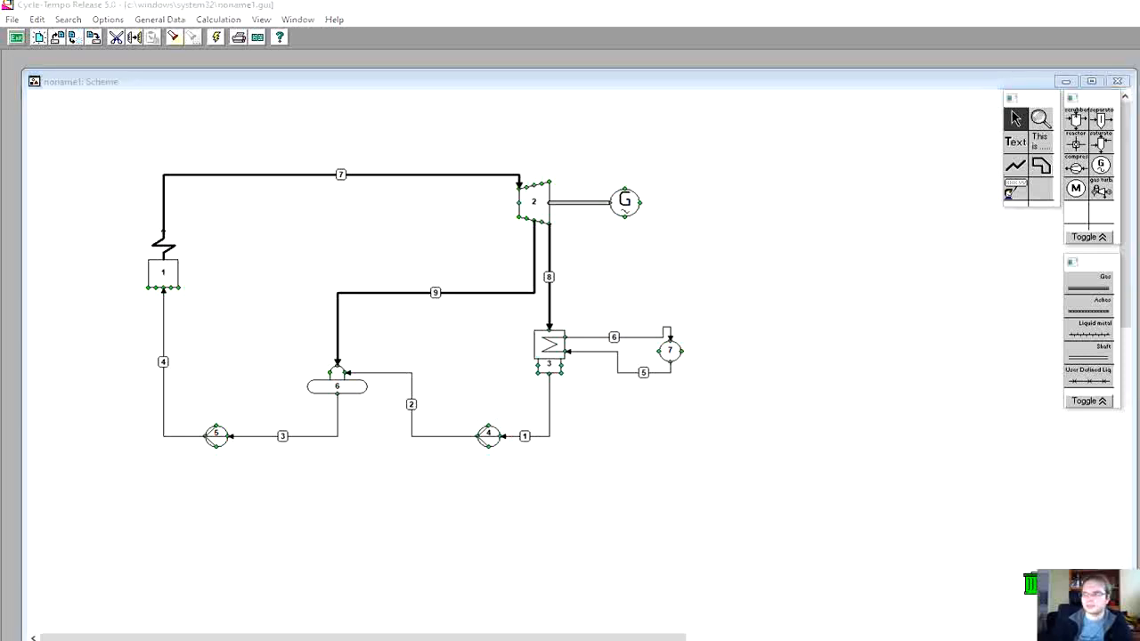
Step: Check boiler 1's input data and set sink/source 7's POUT to 1 bar, DELP to 0 bar and TOUT to 20 °C
double_click(169, 269)
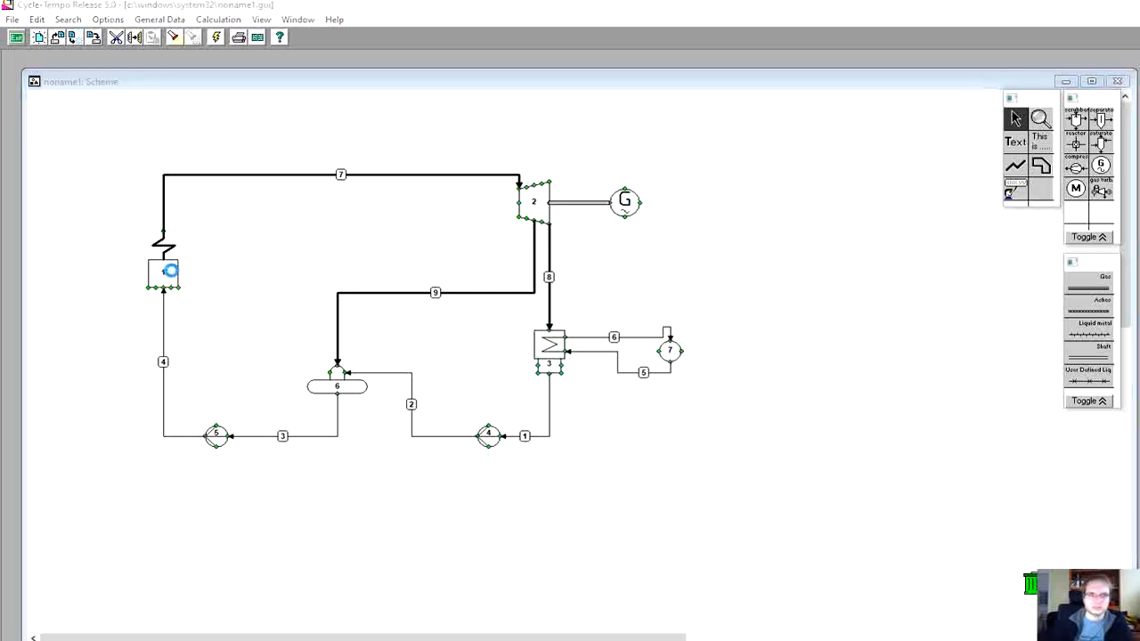
left_click(620, 486)
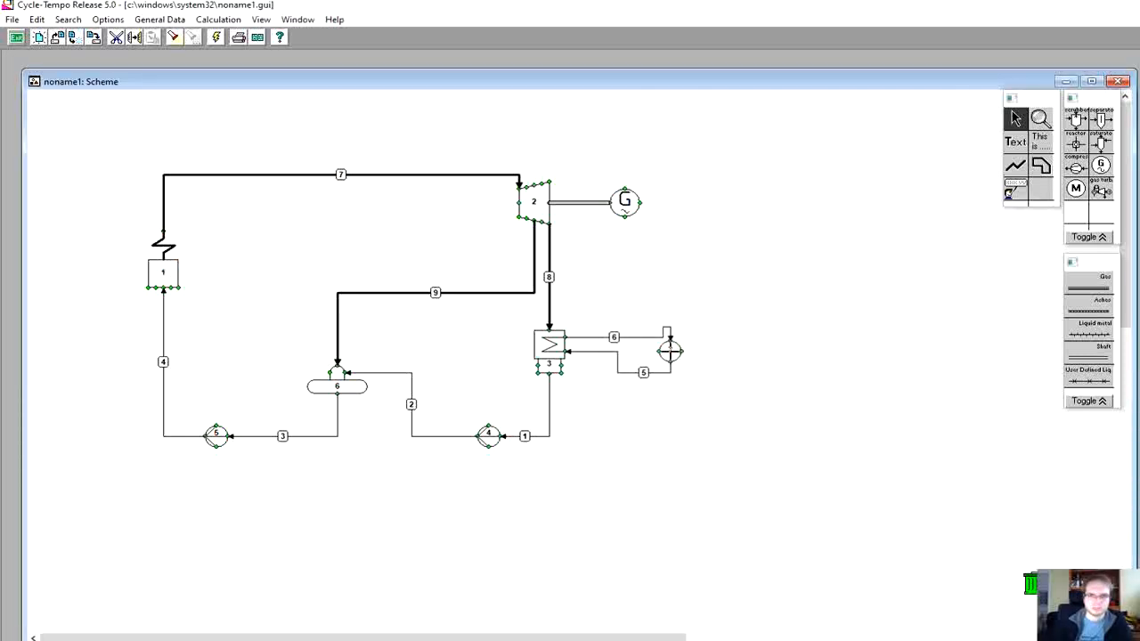
double_click(670, 350)
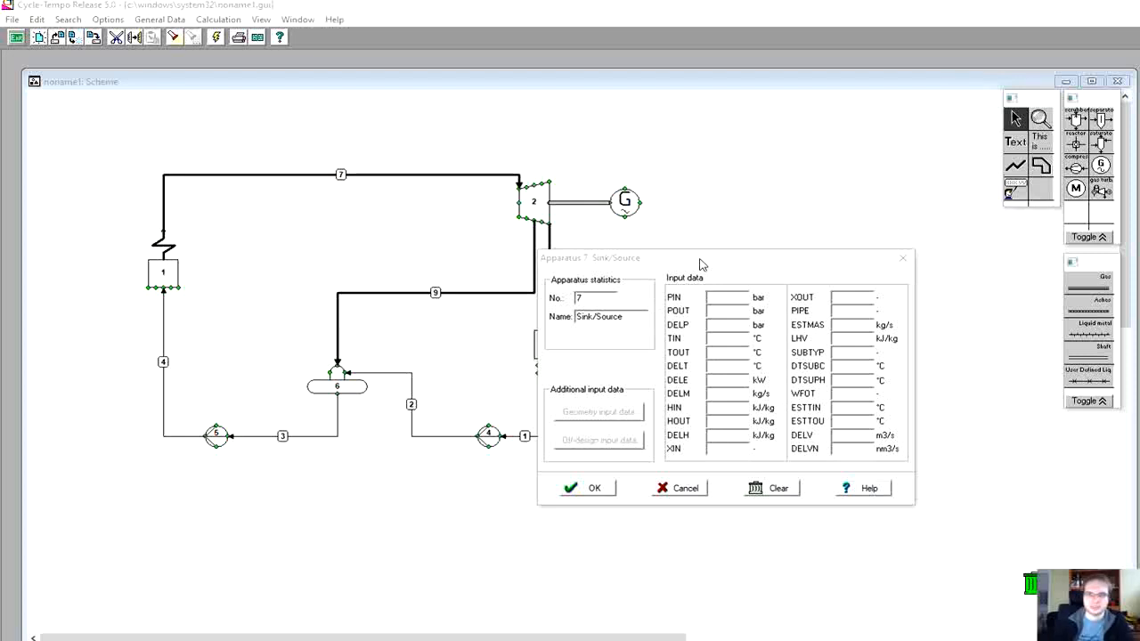
left_click_drag(699, 263, 883, 175)
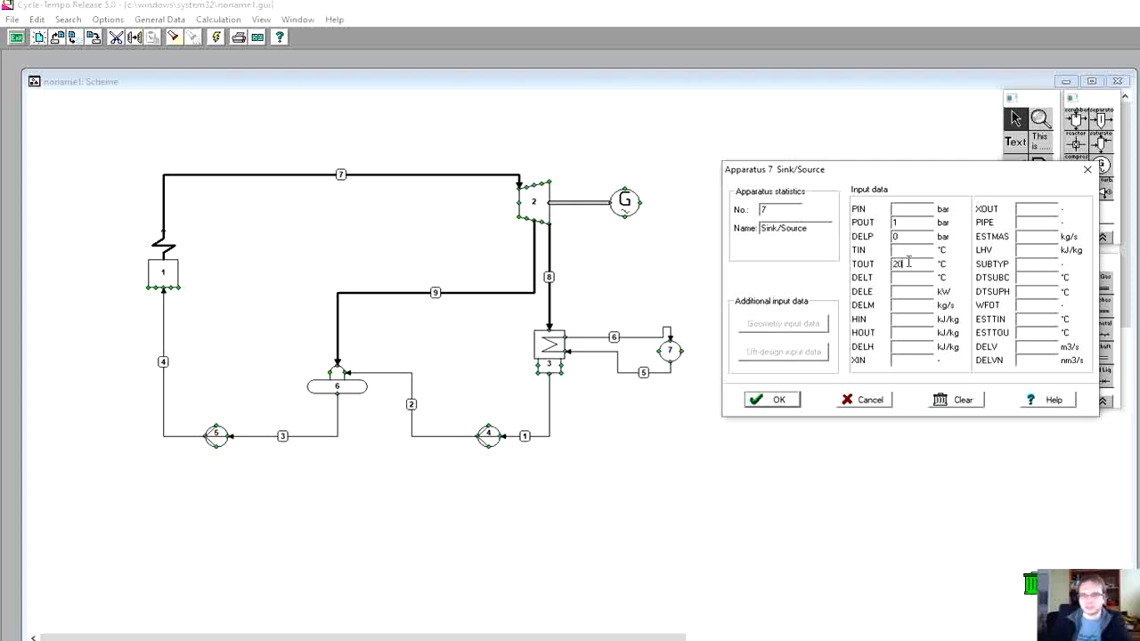
left_click(777, 399)
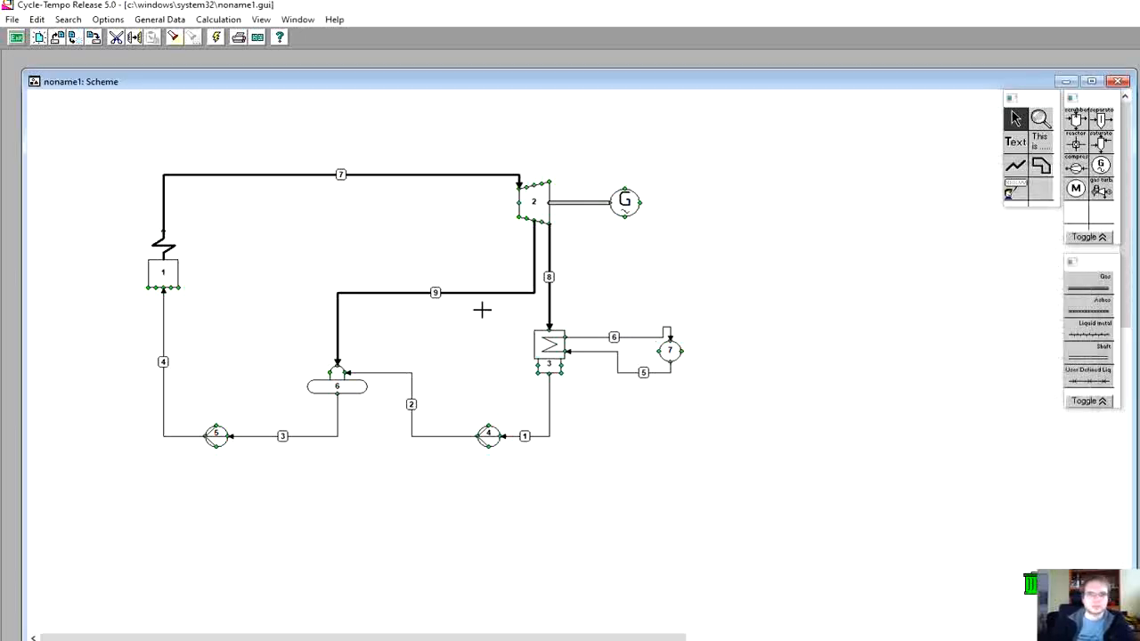
Step: Run the calculation and enlarge the Messages window to read its full report
left_click(216, 39)
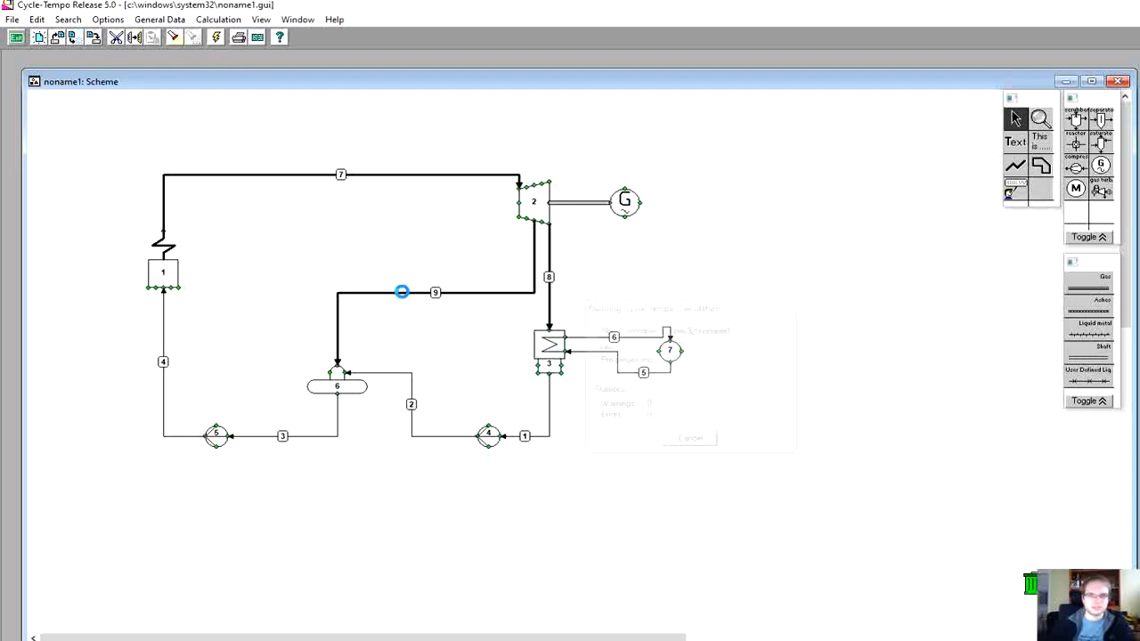
left_click(690, 441)
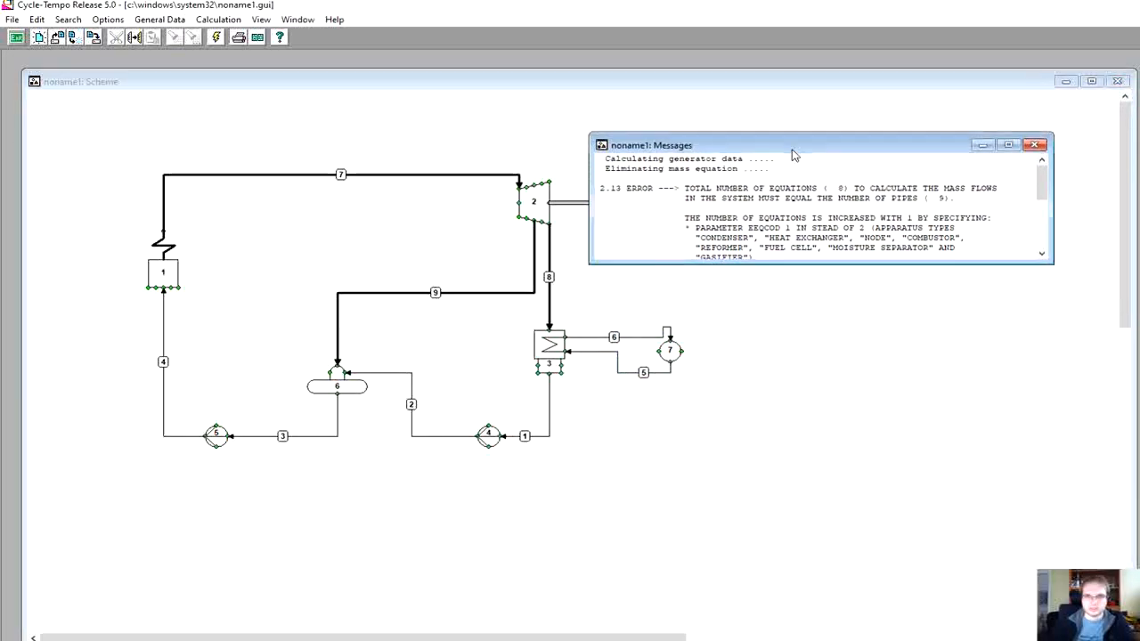
left_click_drag(820, 264, 820, 553)
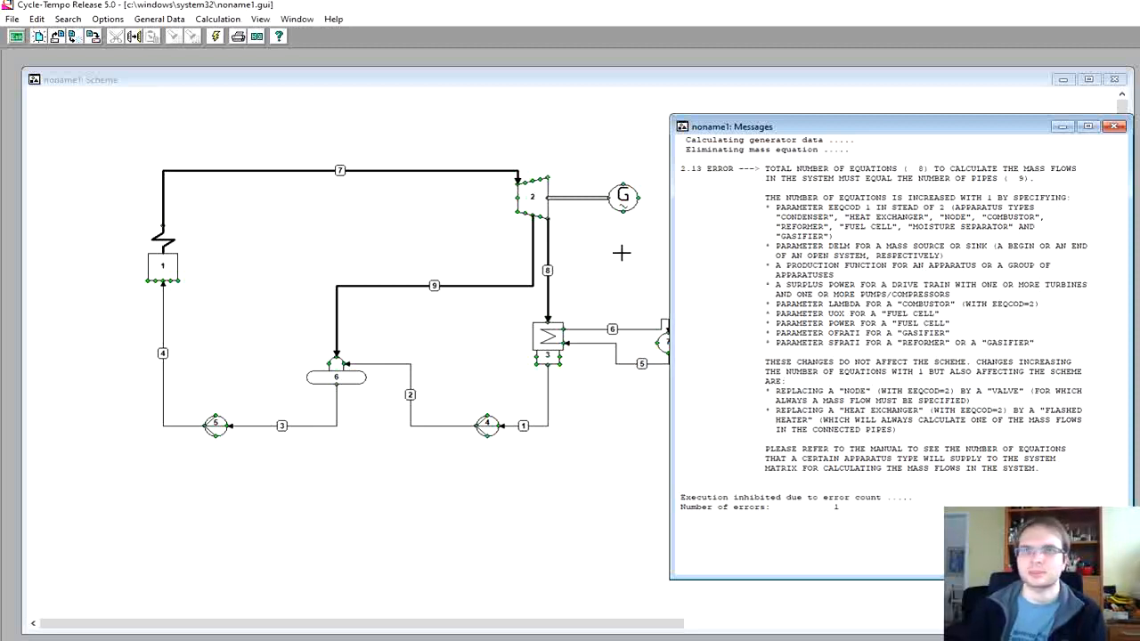
Step: Define a production function of 60 MW for apparatus 2 and run the calculation
left_click(460, 226)
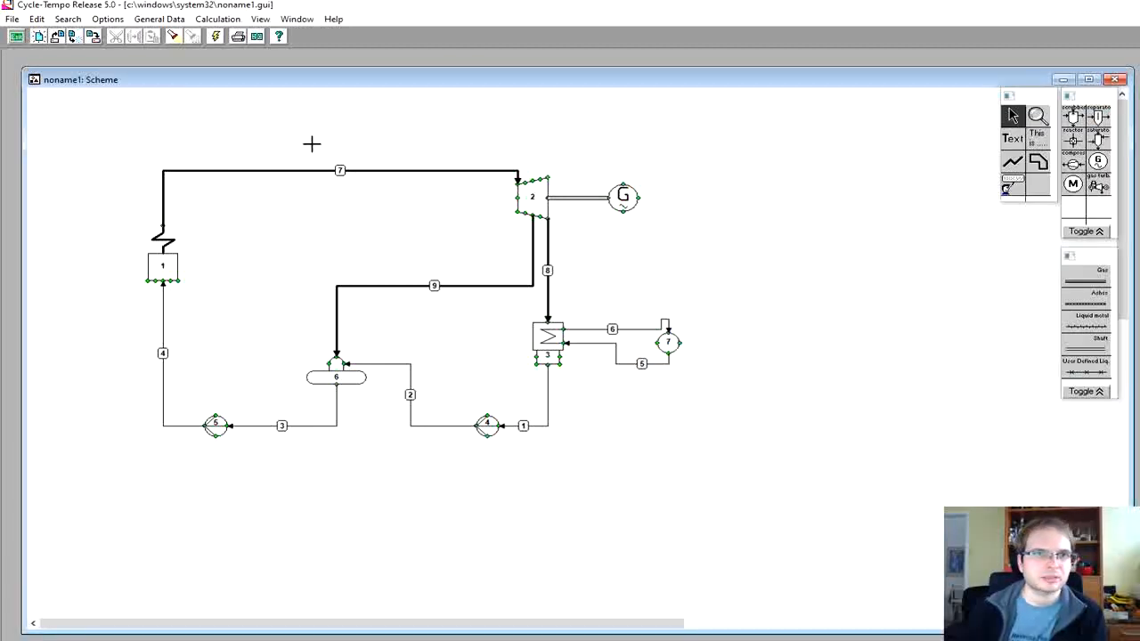
left_click(219, 19)
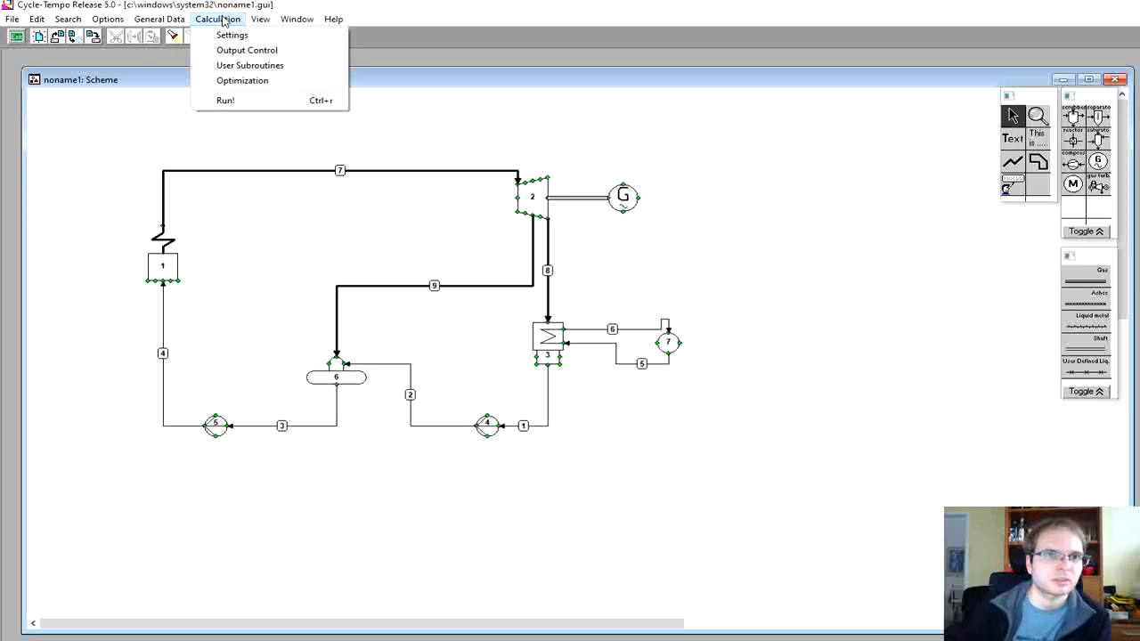
left_click(177, 21)
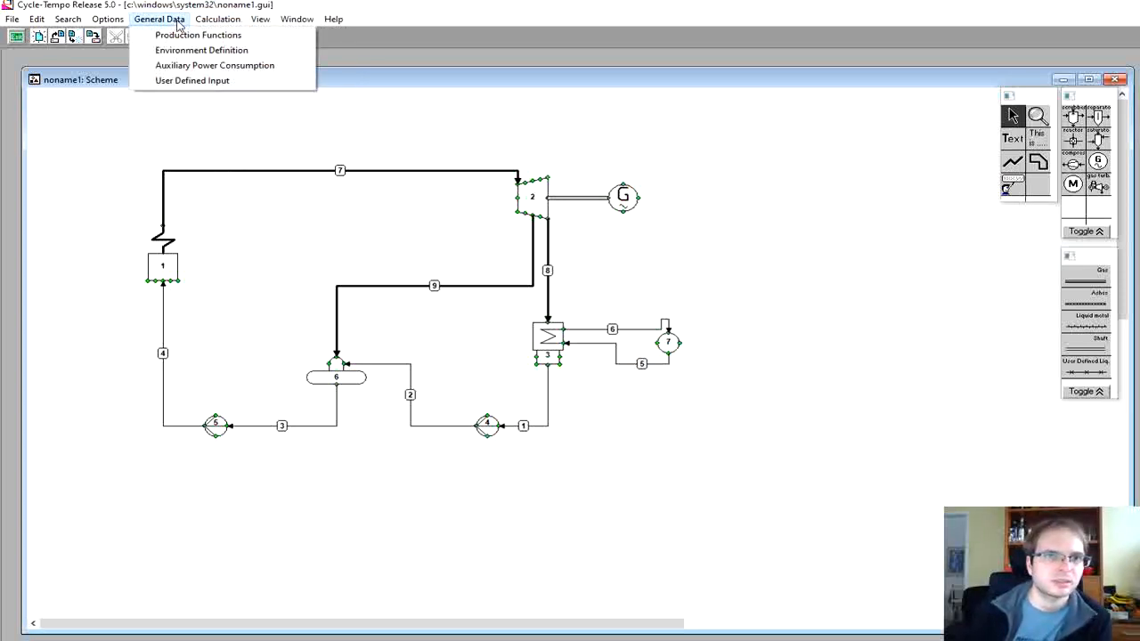
left_click(185, 36)
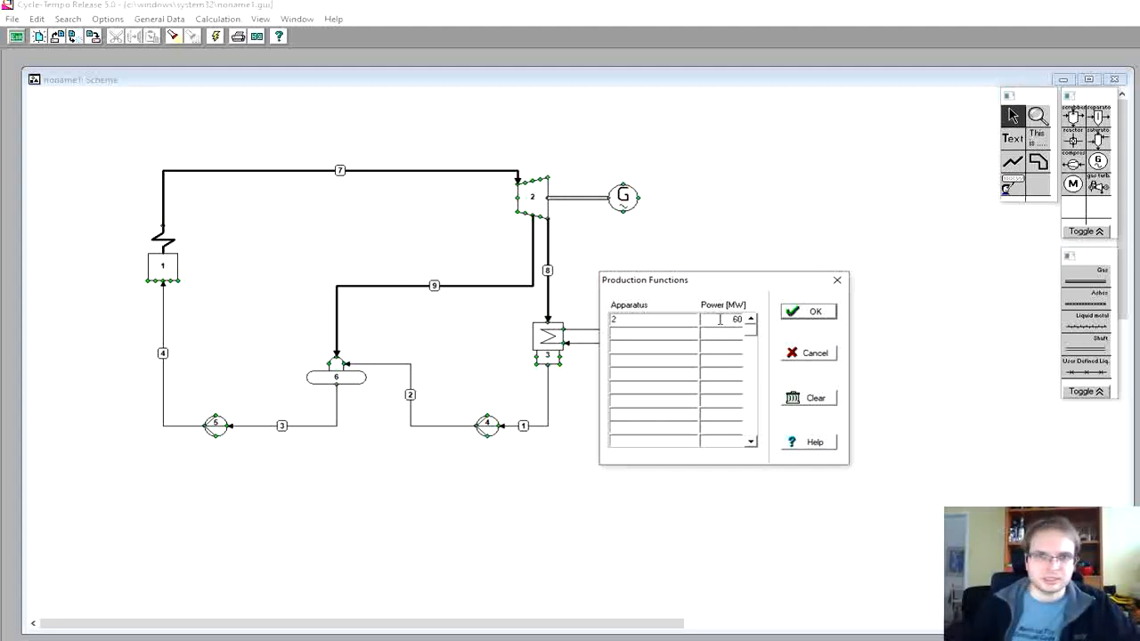
left_click(820, 311)
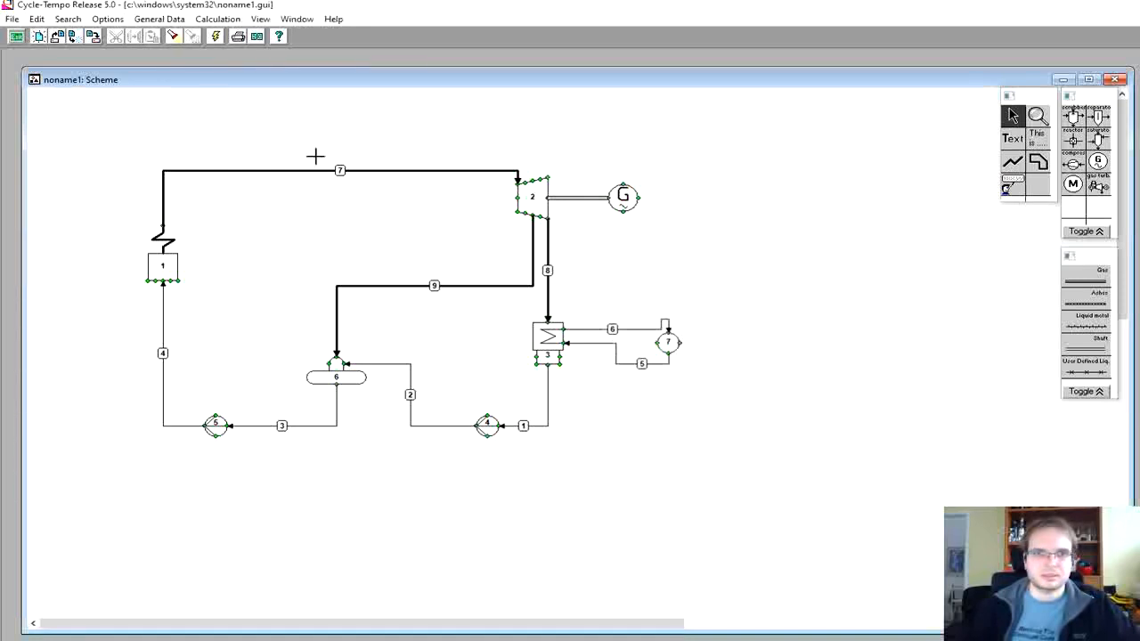
left_click(216, 37)
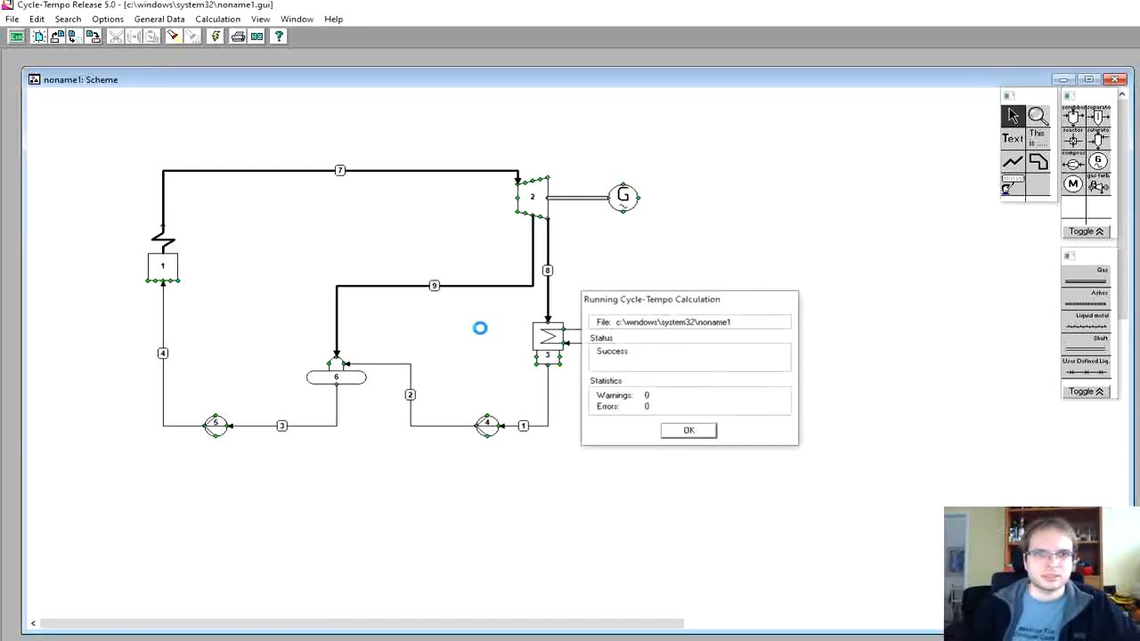
left_click(688, 431)
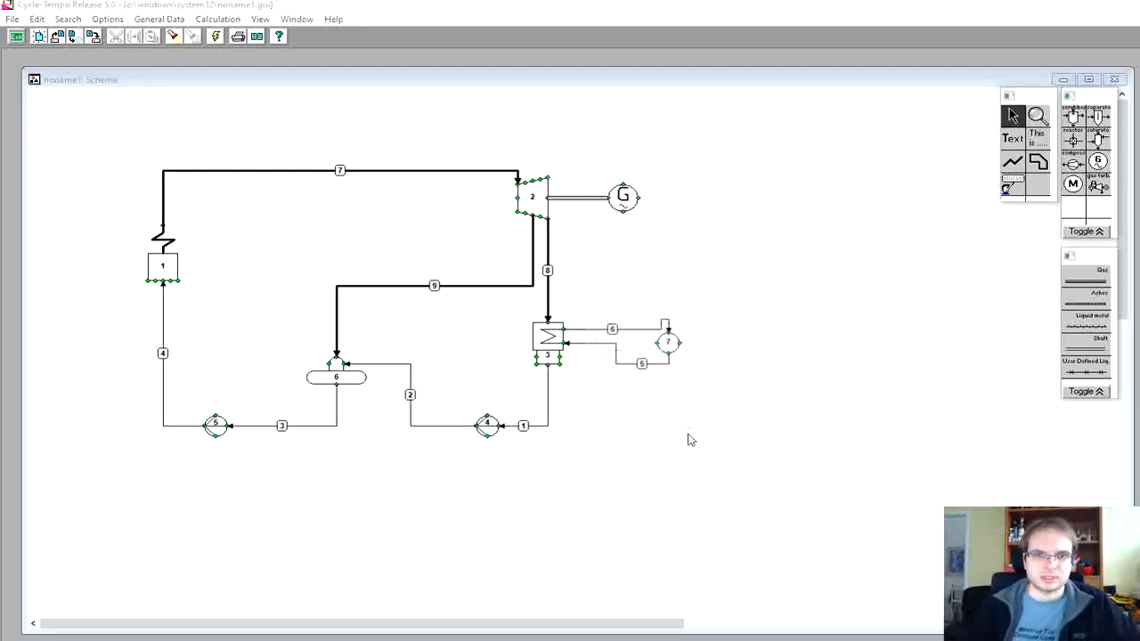
Step: Add result value labels at the inlet of turbine 2 and the steam inlet of condenser 3, and move both to free space
left_click(1012, 187)
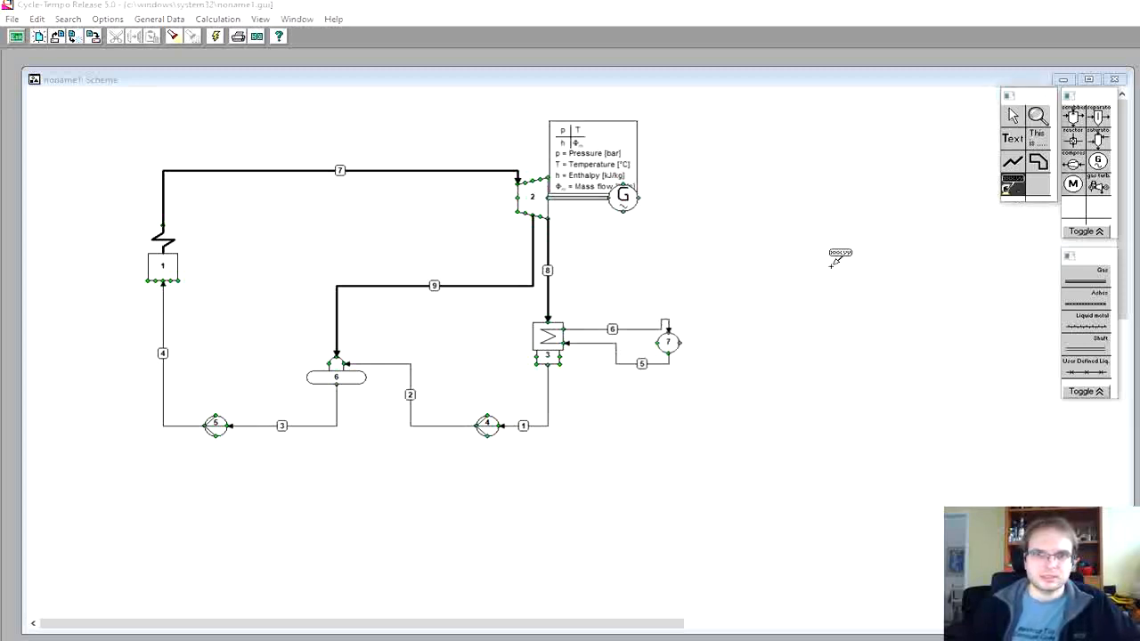
left_click(520, 180)
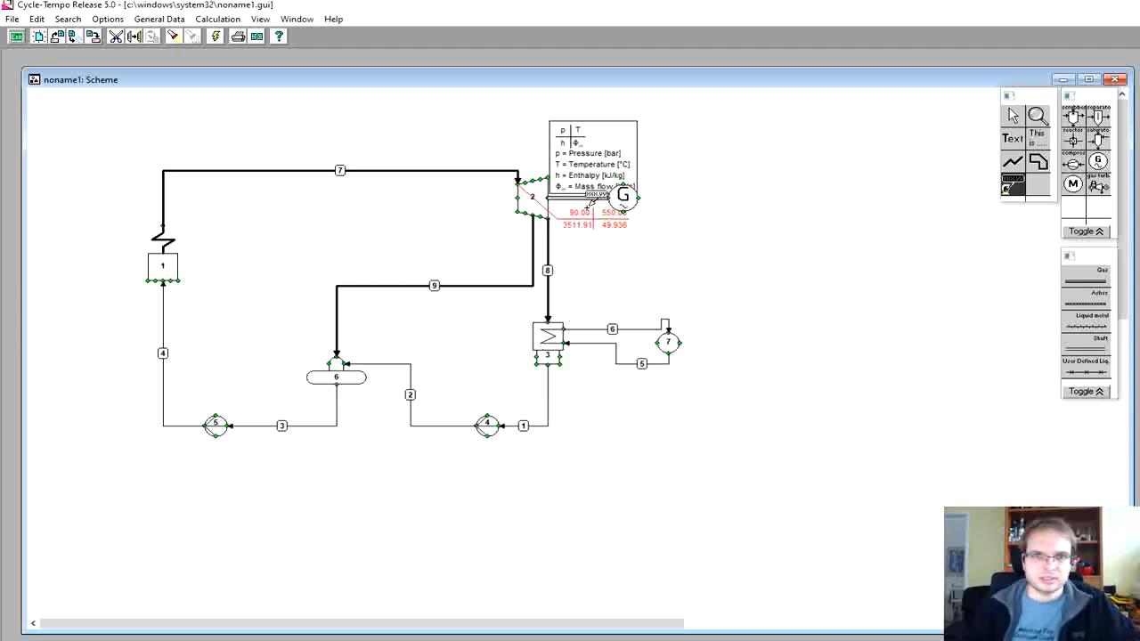
left_click(553, 322)
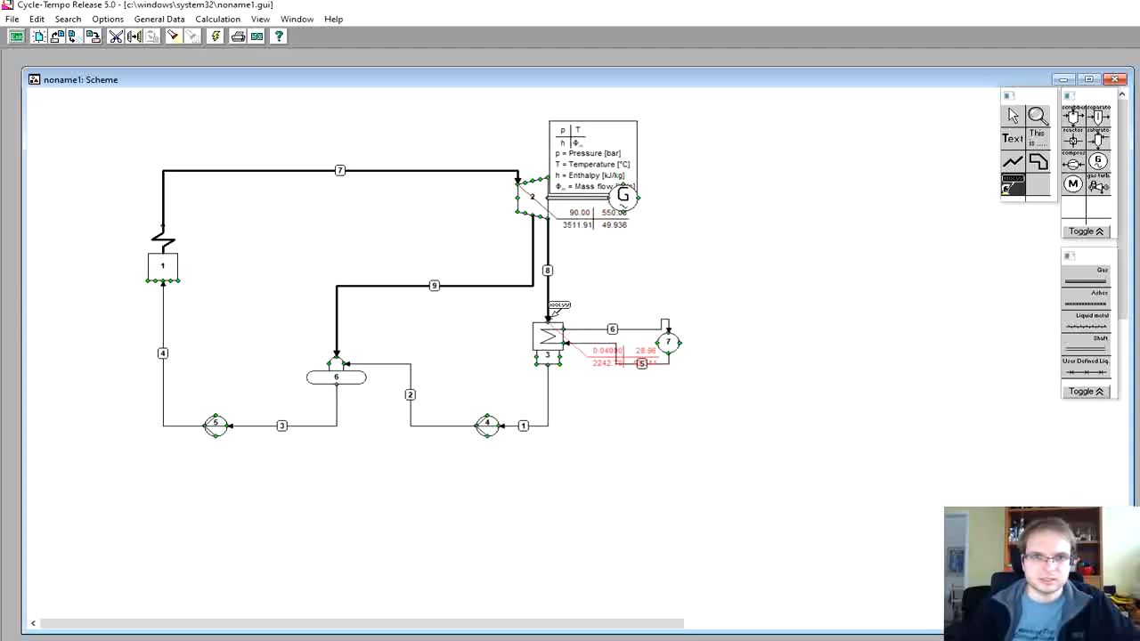
right_click(581, 330)
left_click_drag(610, 358, 640, 290)
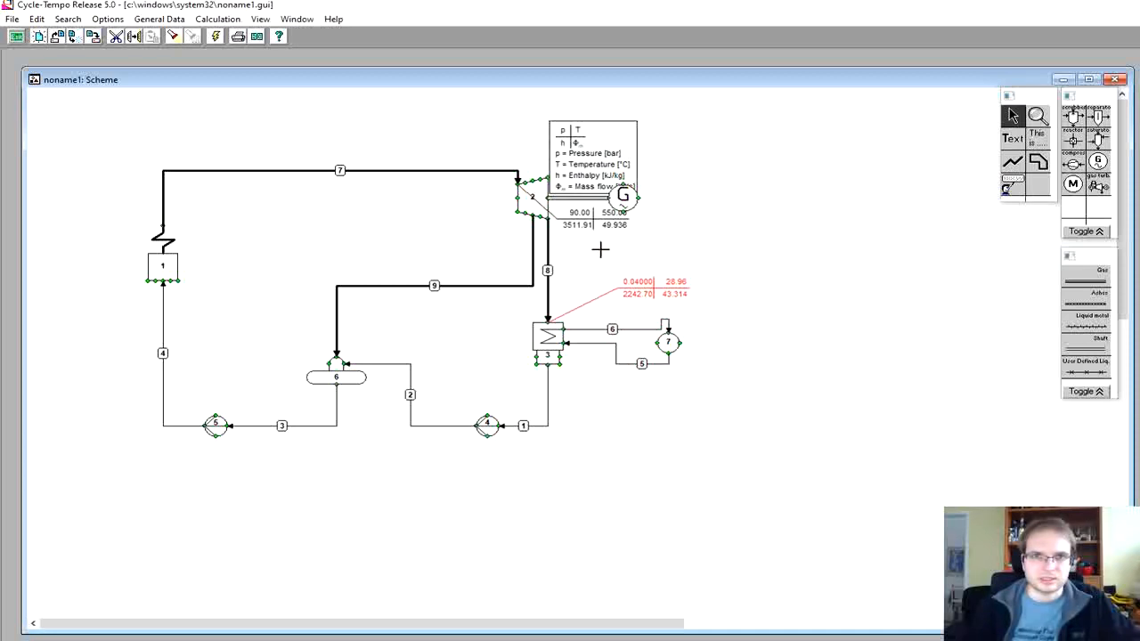
left_click(589, 220)
left_click_drag(589, 220, 422, 131)
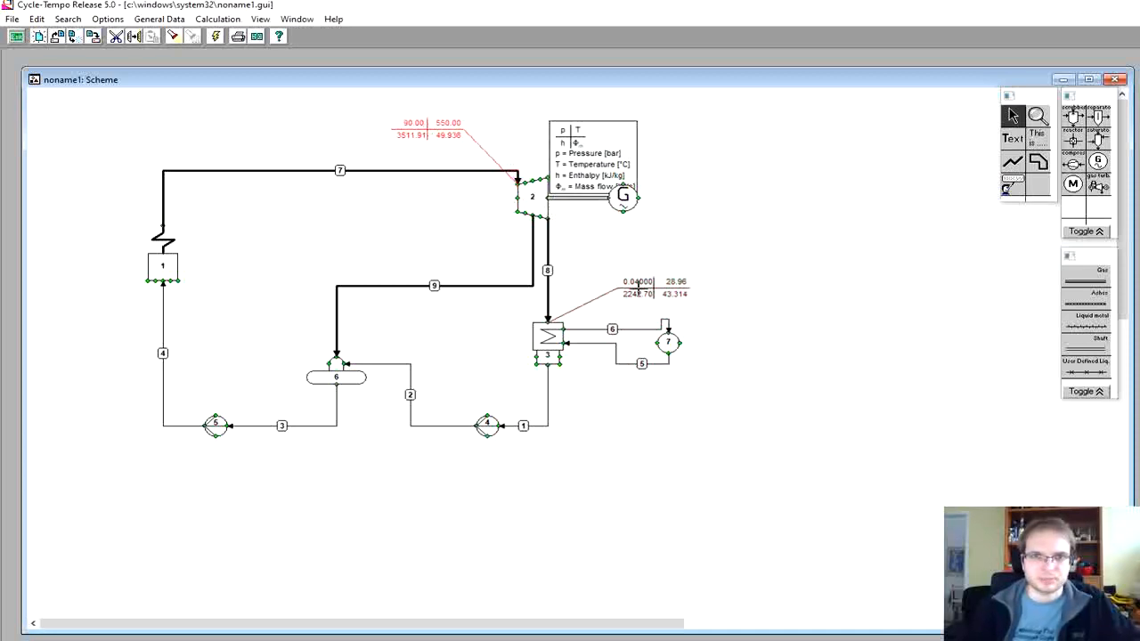
Step: Add a result value label at deaerator 6's steam inlet, placed beside pipe 9, and move the legend away from the generator
left_click(1012, 187)
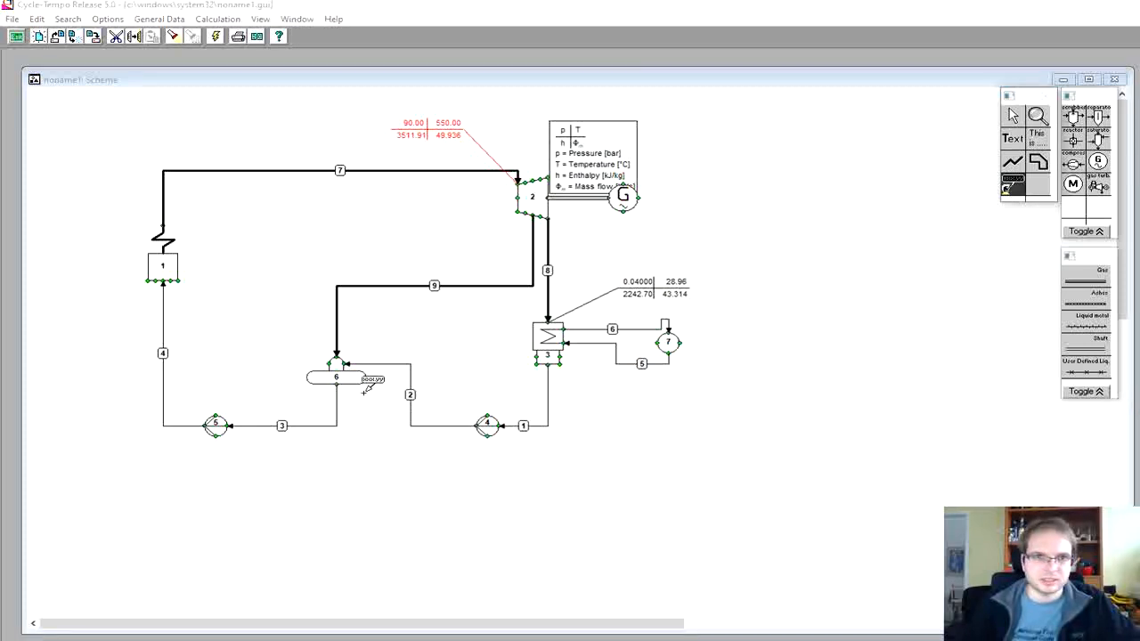
left_click(338, 354)
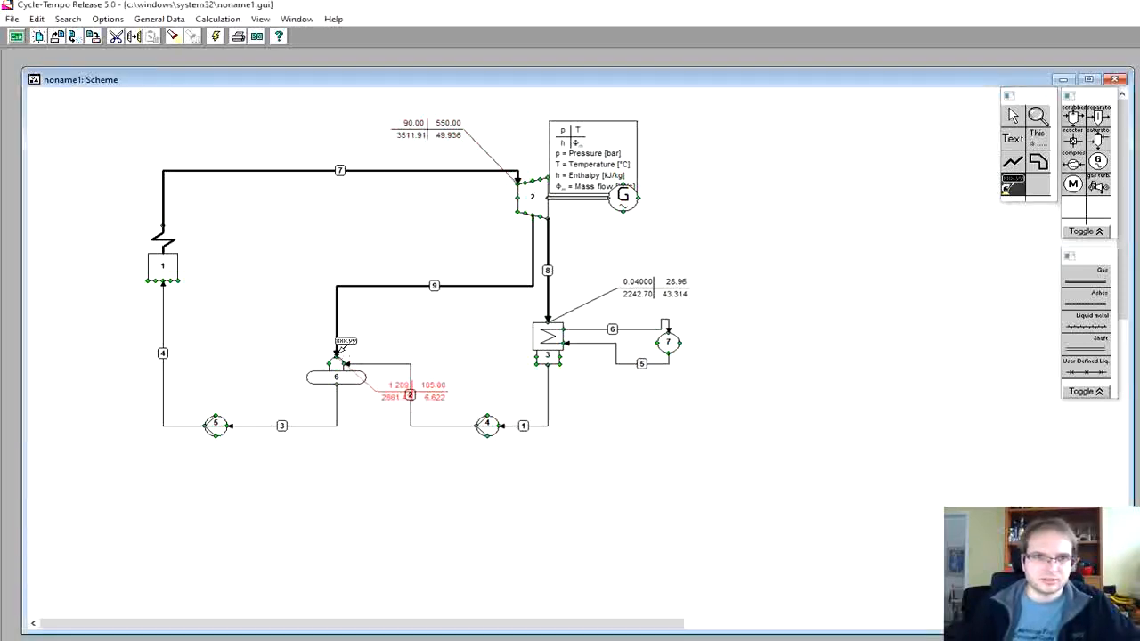
left_click_drag(400, 395, 269, 316)
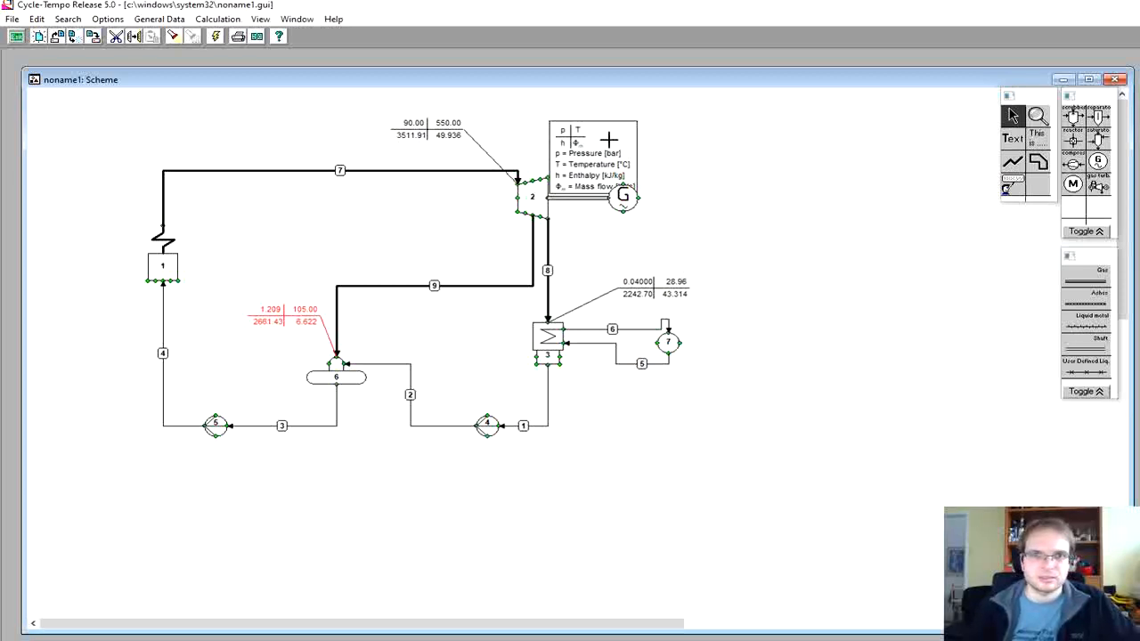
left_click_drag(609, 140, 909, 128)
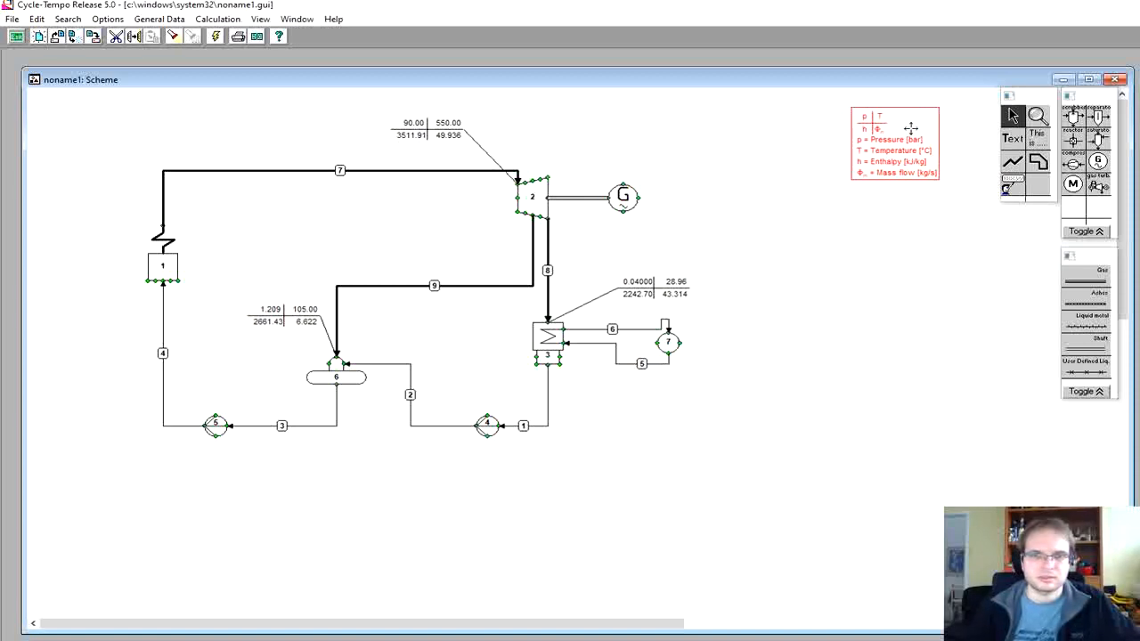
left_click(813, 188)
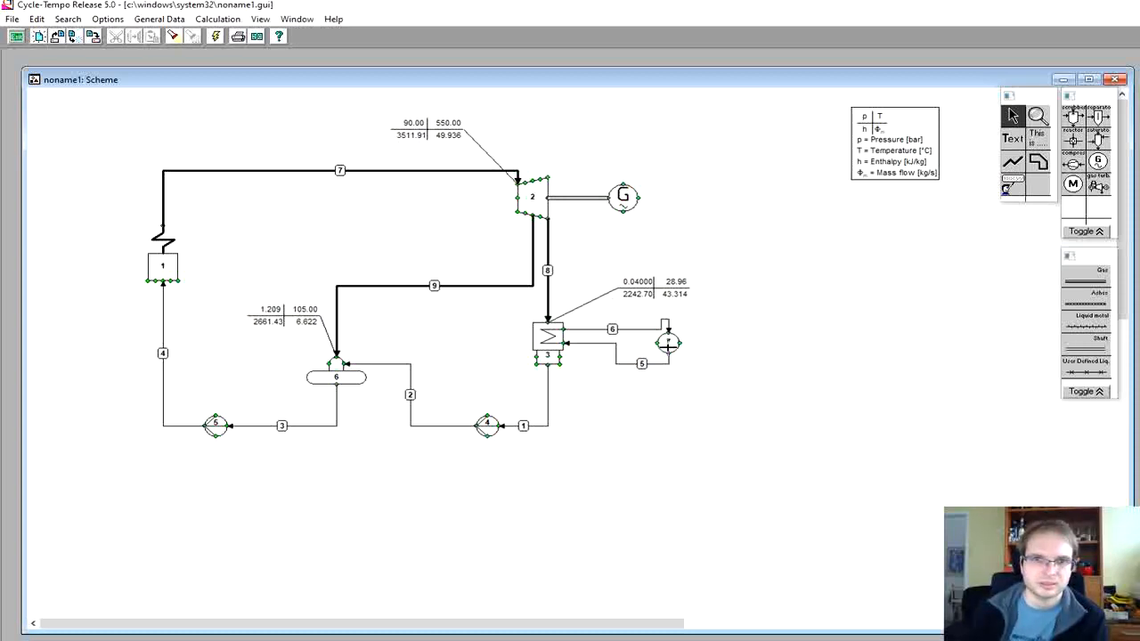
Step: Set DELT1 of condenser 3 to 10 °C, clear its POUT2 value, and rerun the calculation
double_click(556, 345)
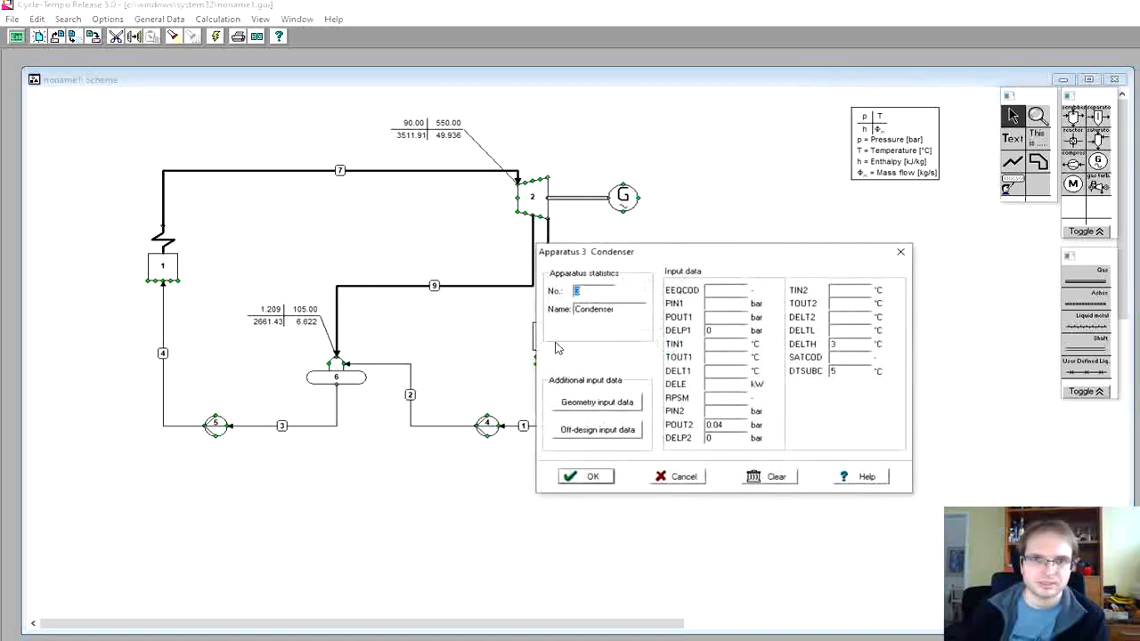
left_click_drag(756, 257, 920, 246)
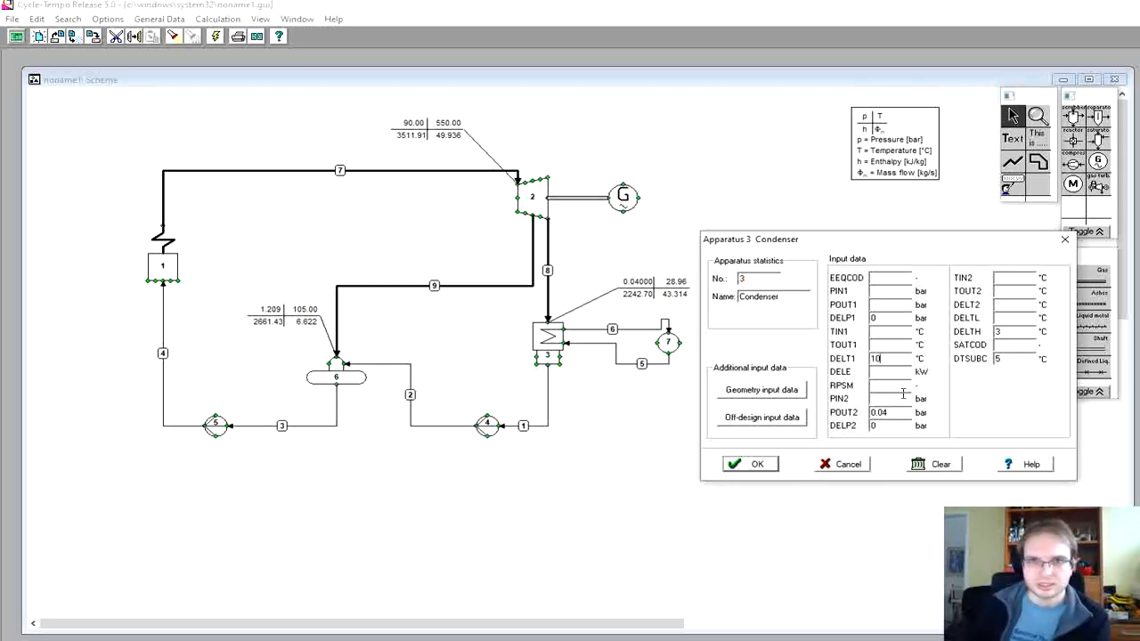
left_click_drag(898, 412, 837, 414)
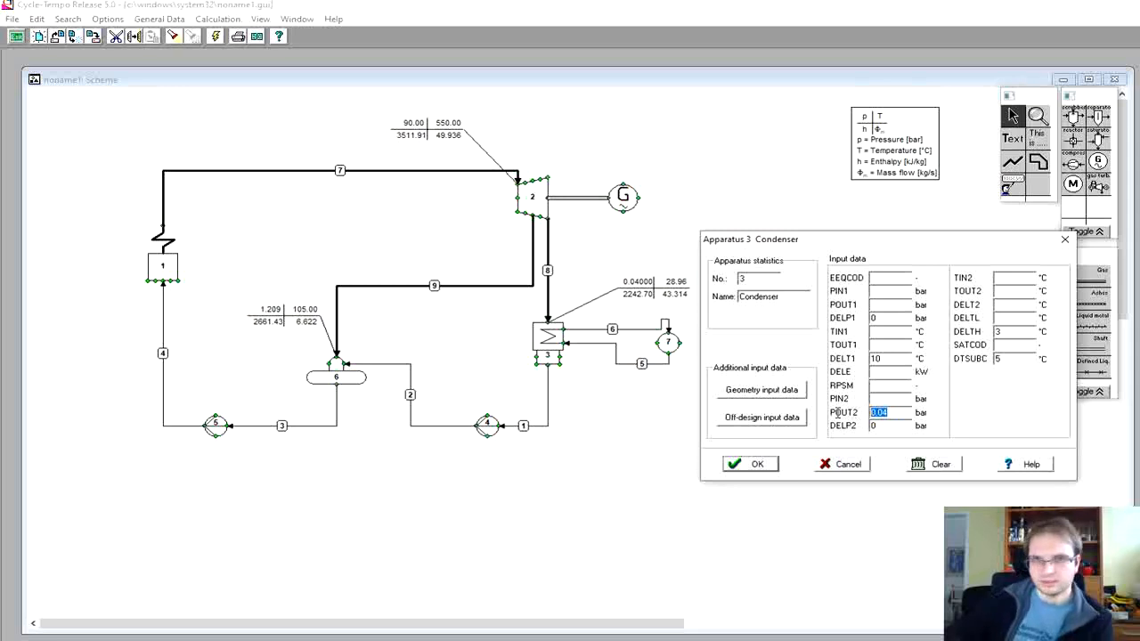
key("Delete")
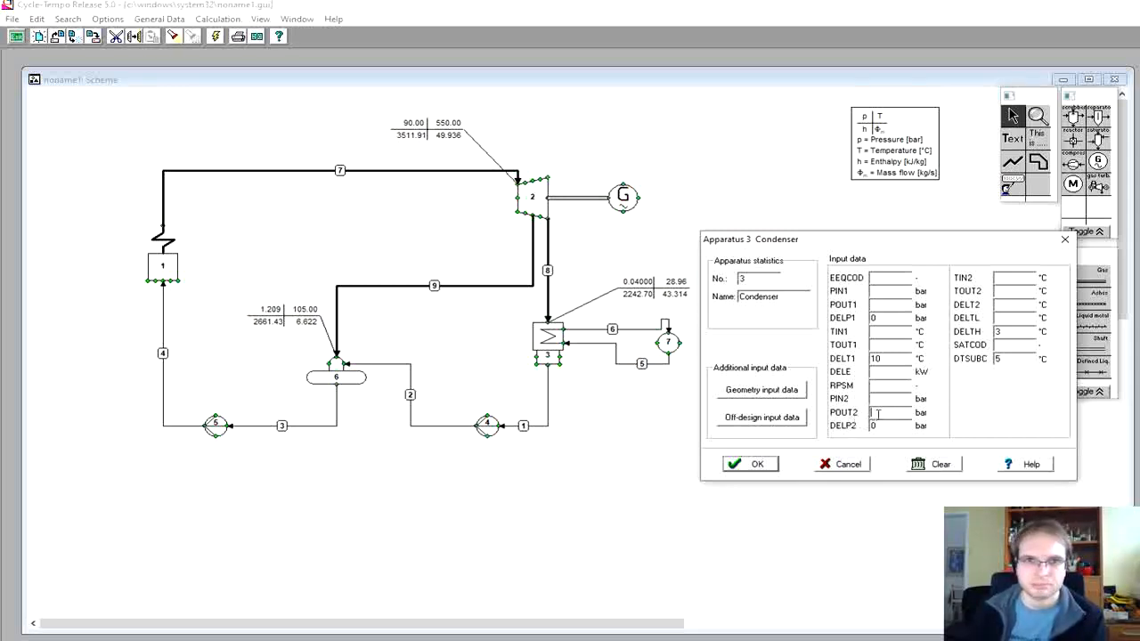
left_click(762, 470)
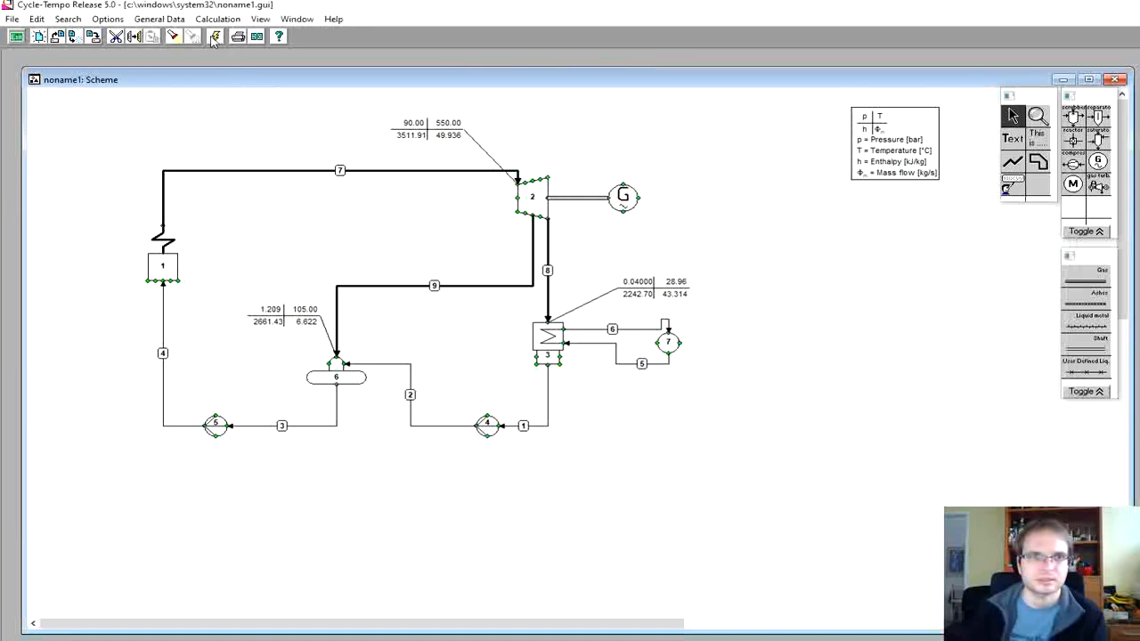
left_click(214, 38)
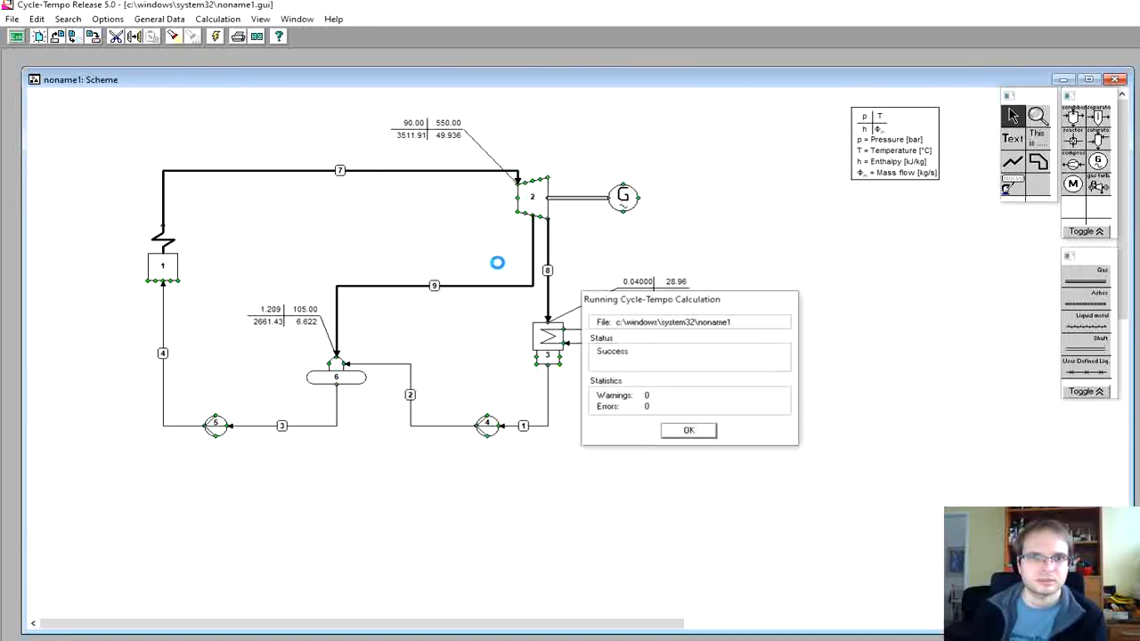
left_click(682, 432)
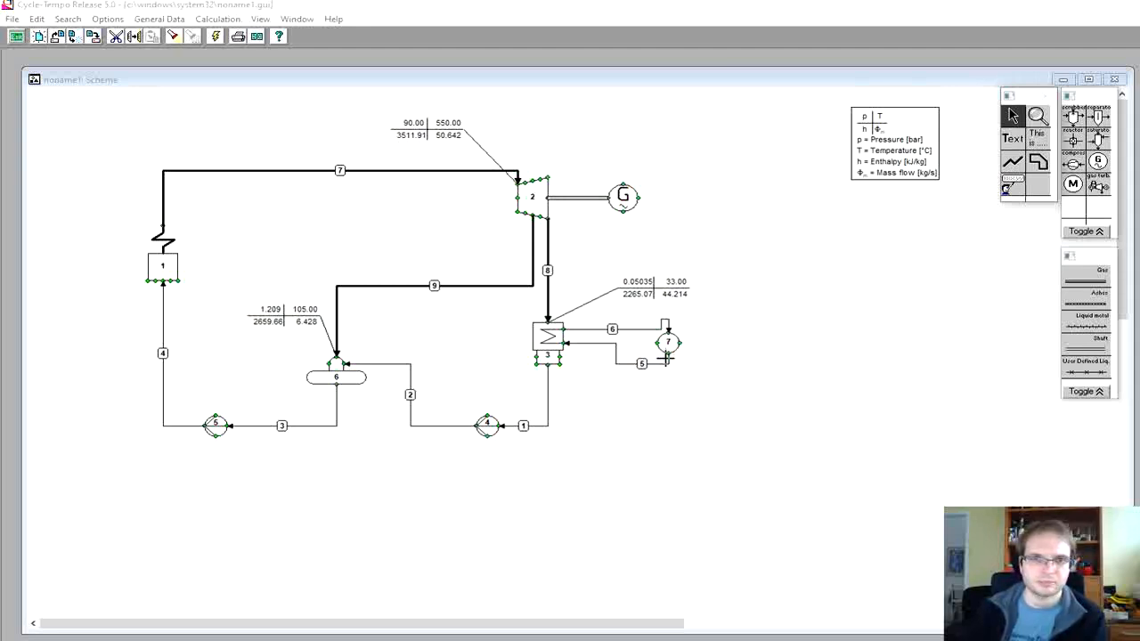
Step: Add result value labels at the outlet and inlet of cooling water source 7, moving the inlet label above the apparatus
left_click(1012, 186)
left_click(670, 348)
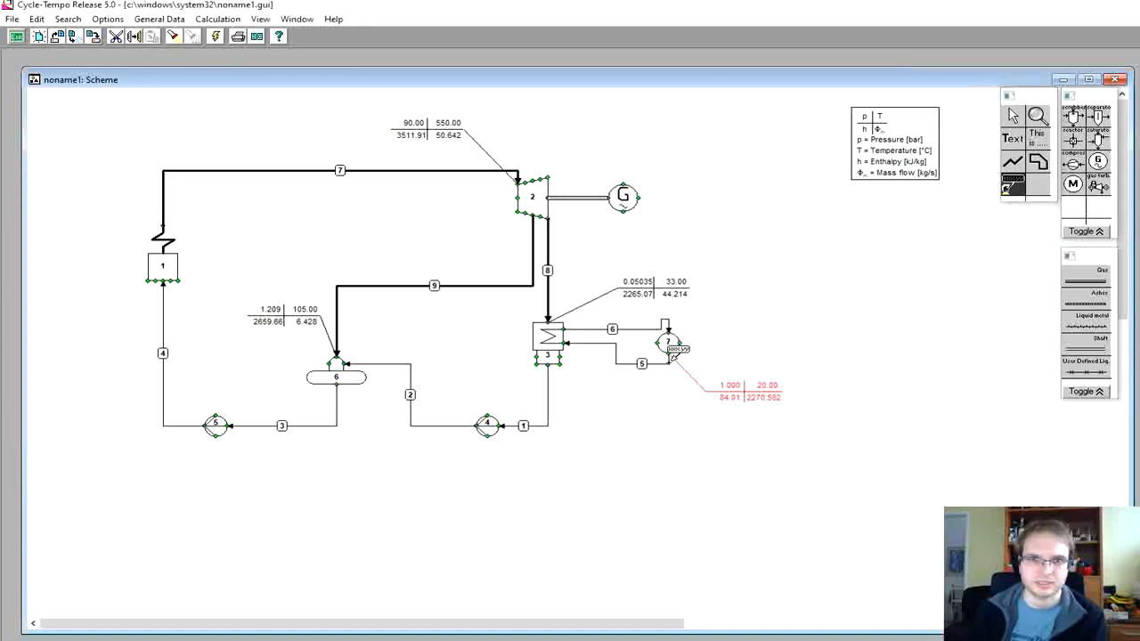
left_click(673, 322)
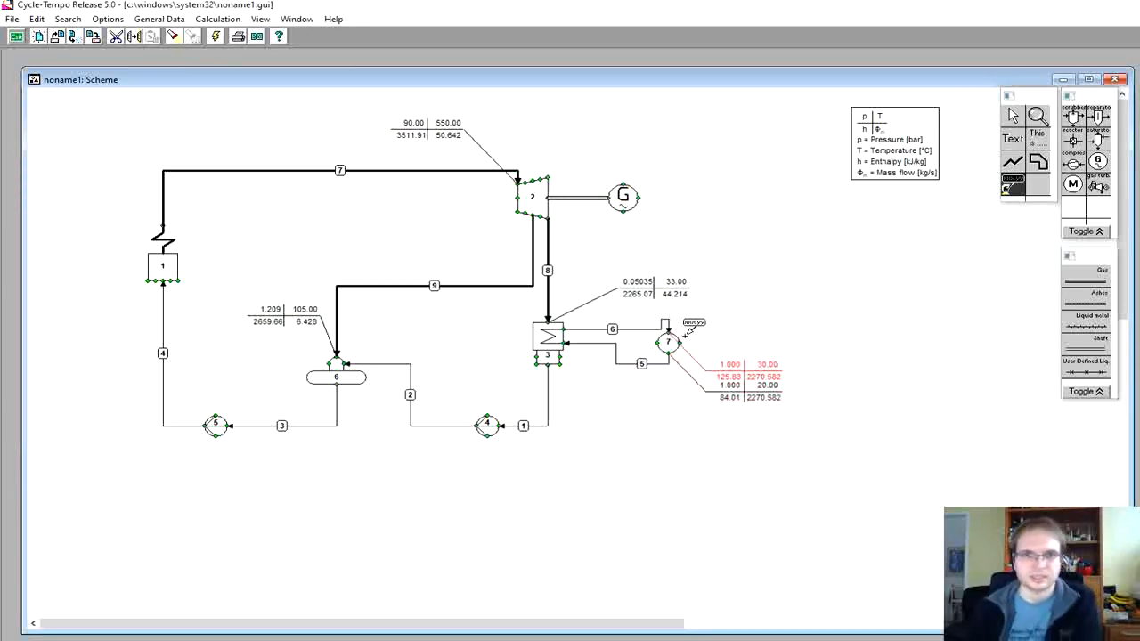
right_click(731, 374)
left_click_drag(736, 367, 748, 294)
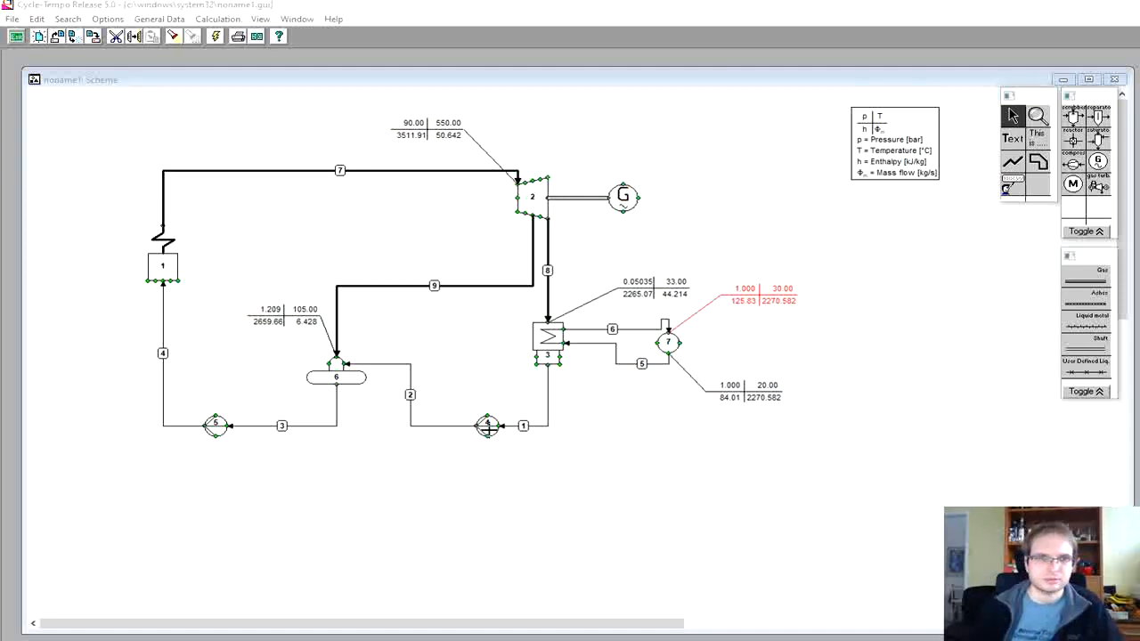
Step: Shift pump 4 closer to condenser 3, put pipe 1's number on its vertical section, and raise pipe 9's horizontal run
left_click_drag(487, 425, 546, 405)
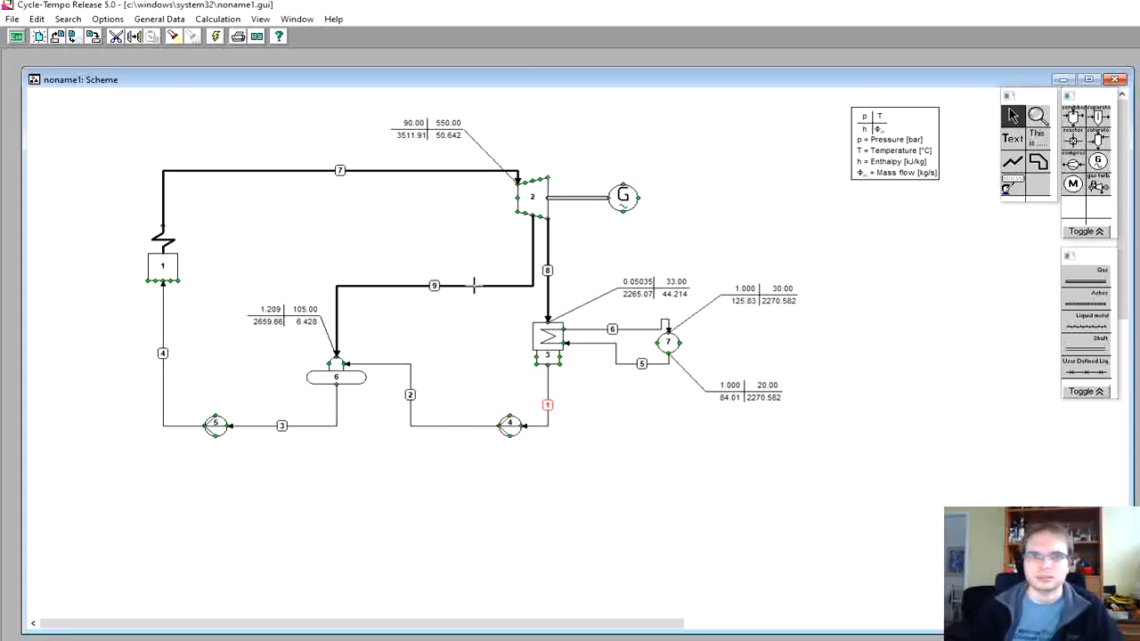
left_click_drag(474, 285, 473, 258)
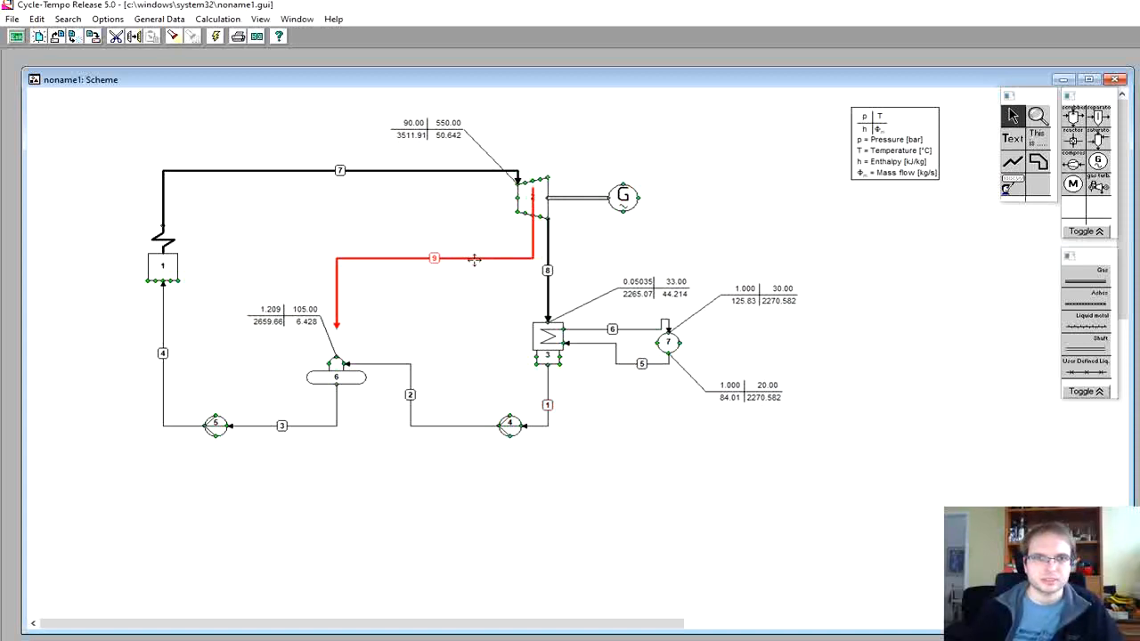
left_click(457, 308)
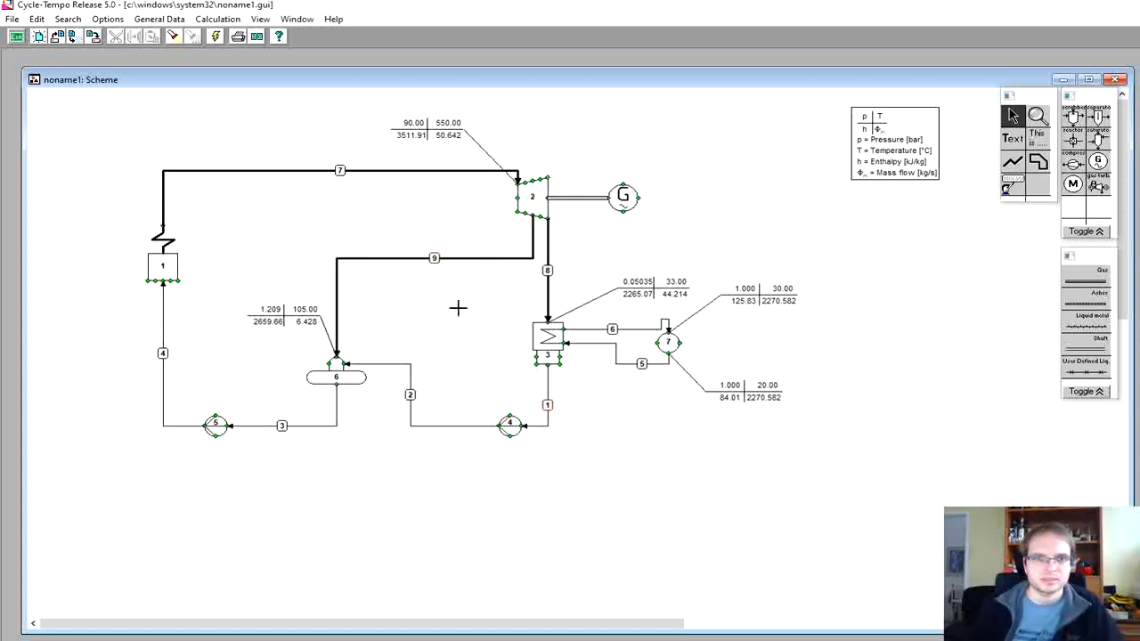
Step: Place a feedwater heater marked F in the condensate line between pump 4 and deaerator 6
left_click(1098, 234)
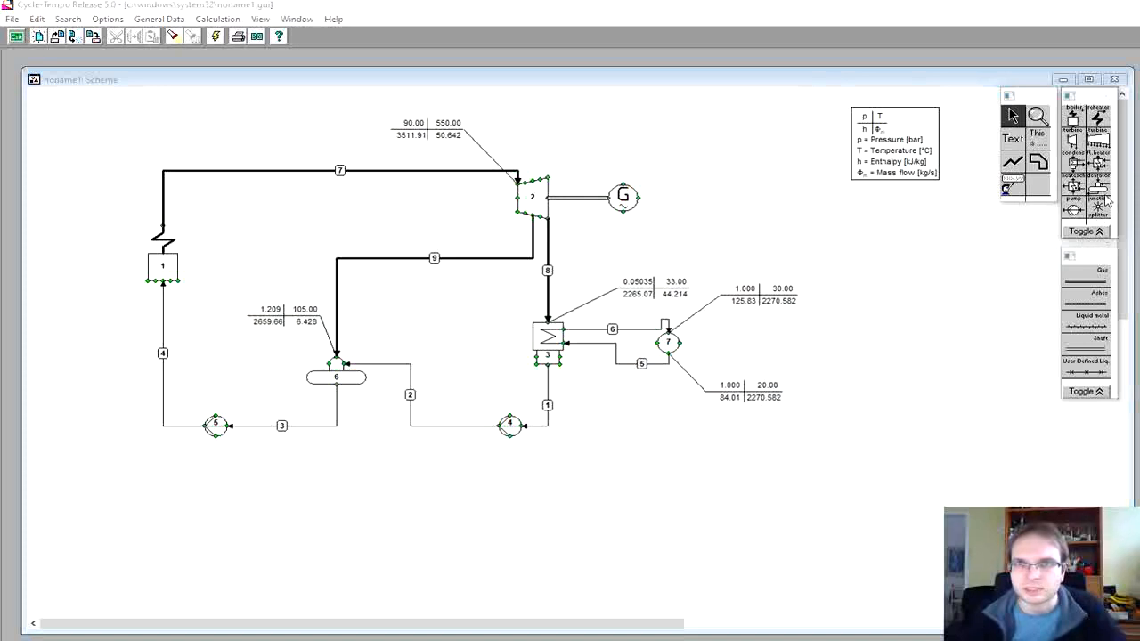
left_click(1104, 164)
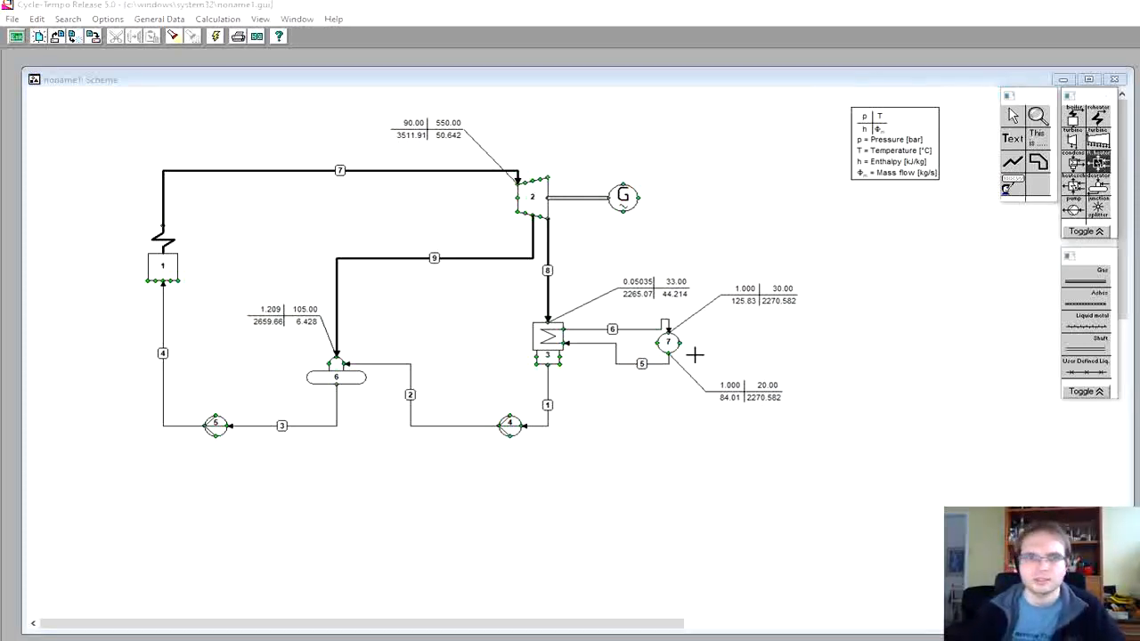
left_click(457, 389)
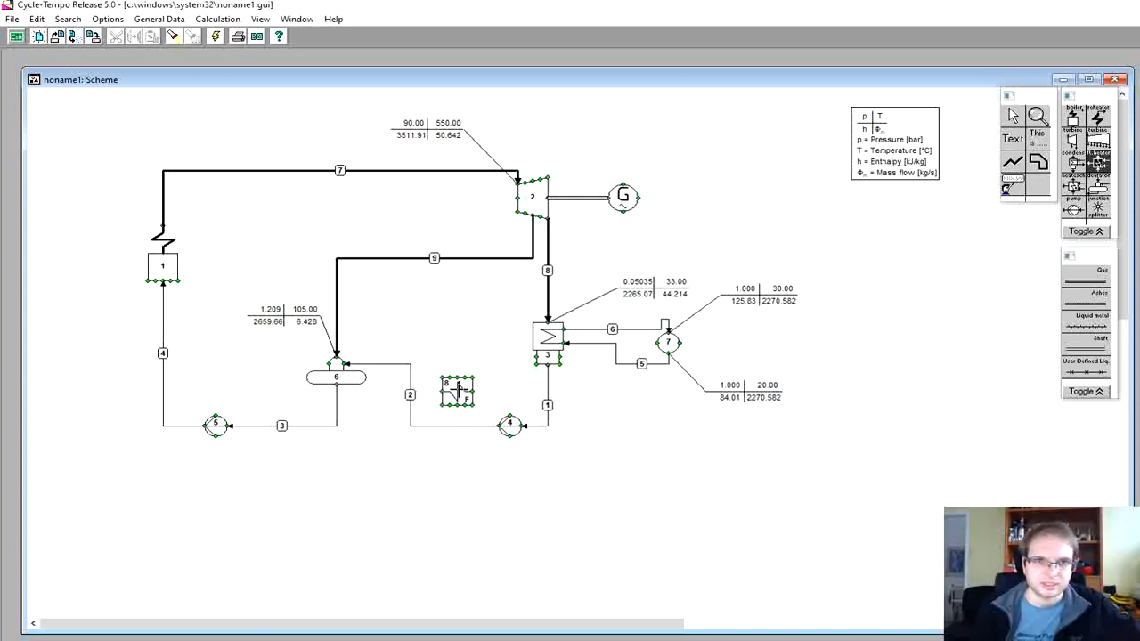
left_click_drag(457, 389, 435, 425)
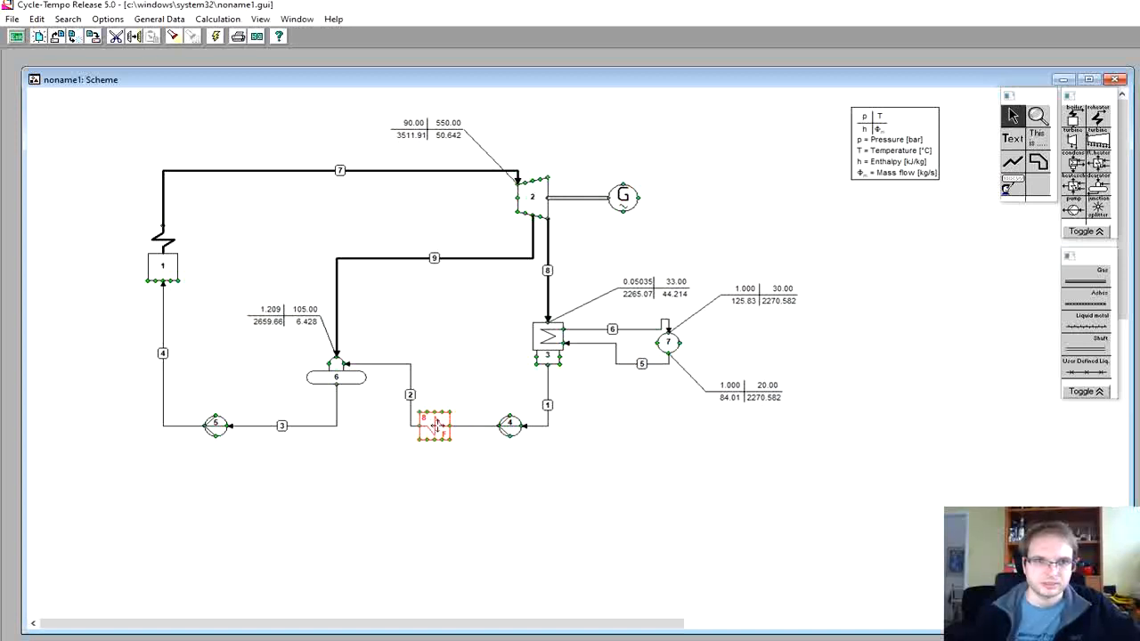
Step: Replace pipe 2 with water pipes from pump 4 to heater 8 and from heater 8 to deaerator 6
left_click(473, 424)
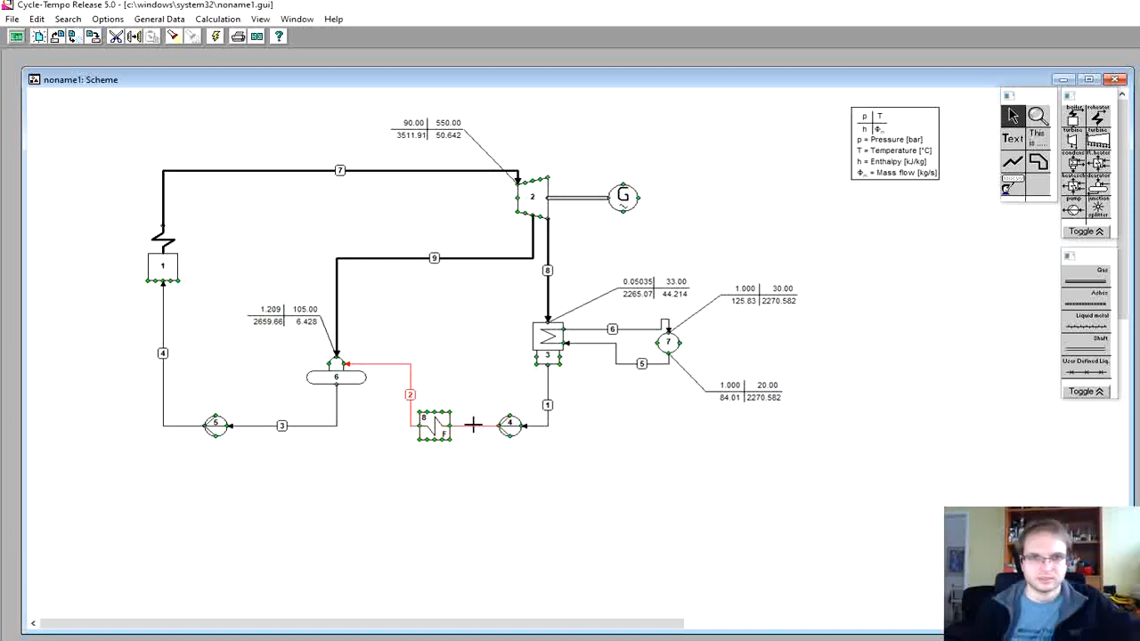
key("Delete")
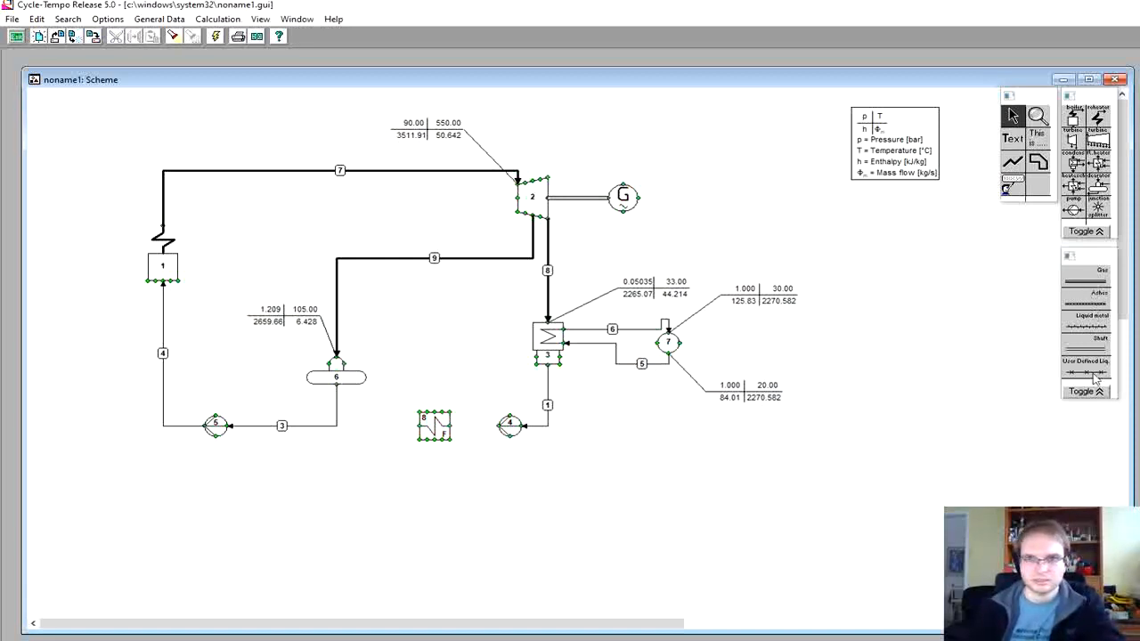
left_click(1095, 392)
left_click(1082, 281)
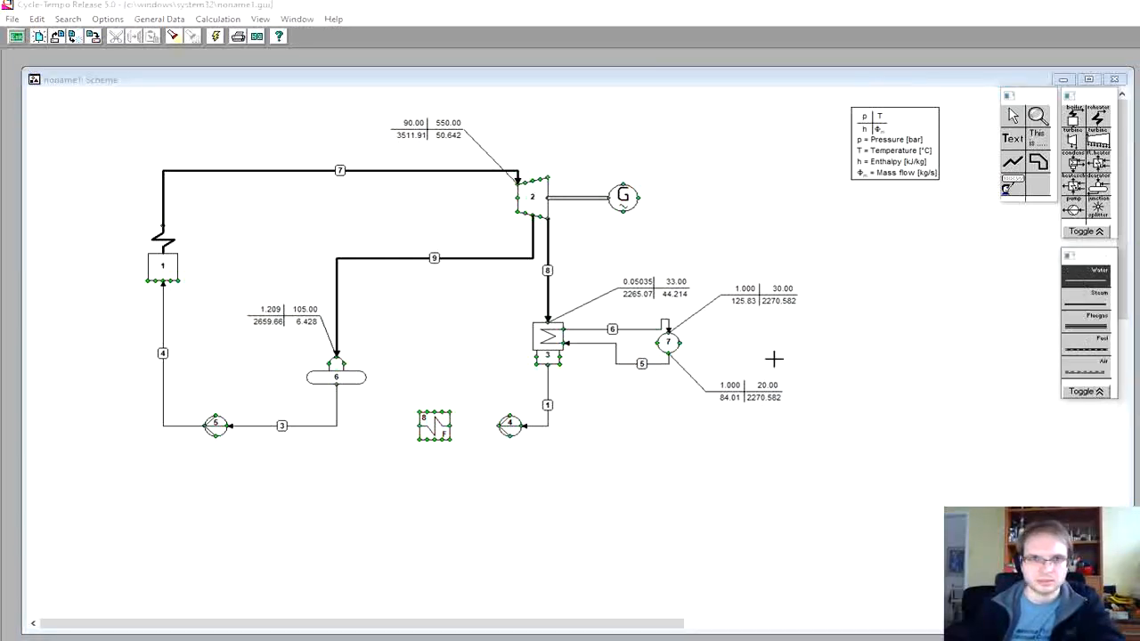
left_click(501, 424)
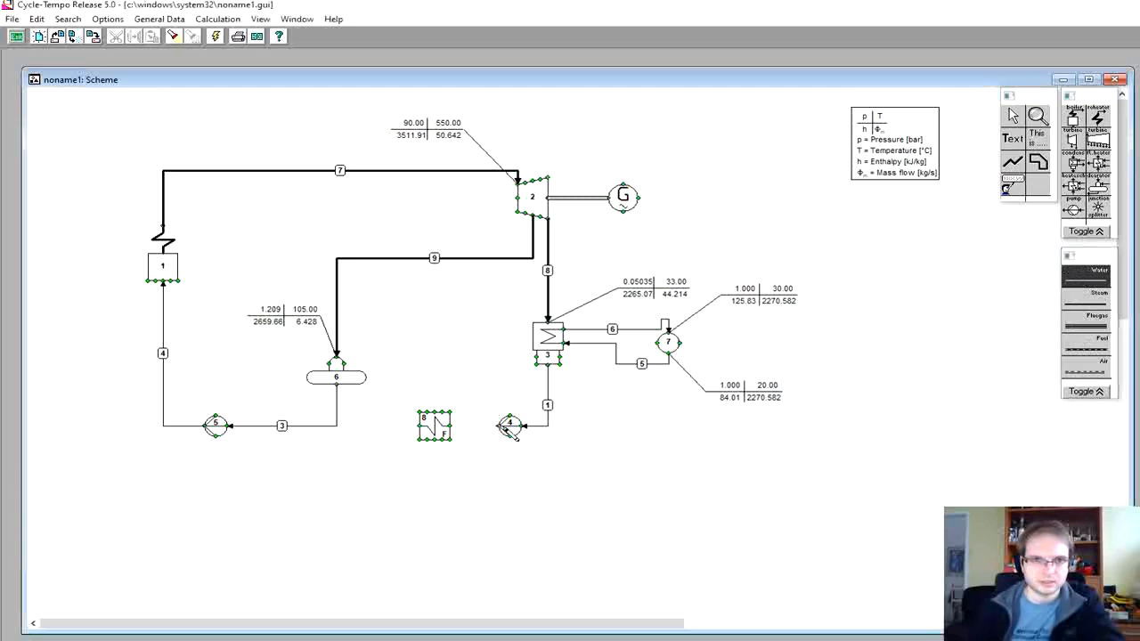
left_click(454, 427)
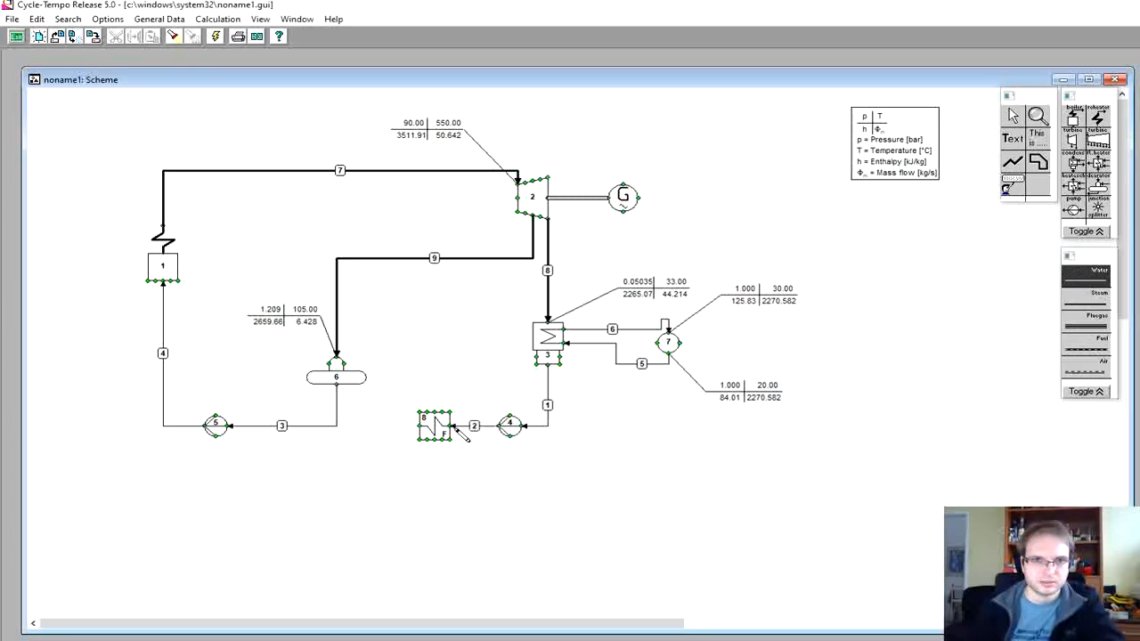
left_click(353, 367)
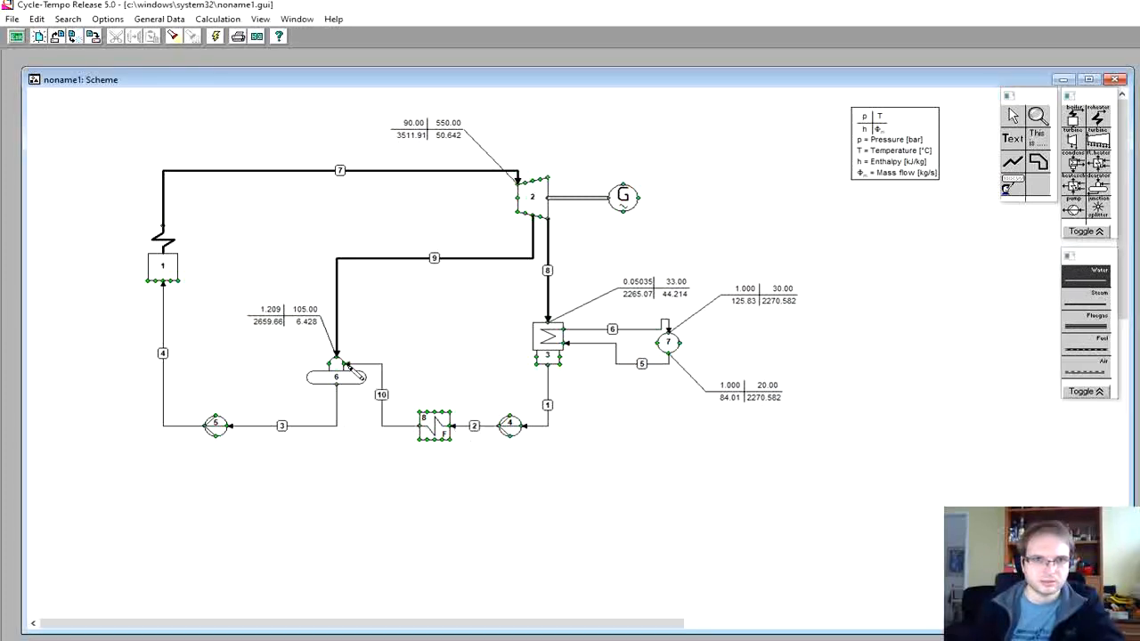
Step: Draw a steam extraction pipe from the free lower connection of turbine 2 to the top of heater 8
left_click(1075, 303)
left_click(538, 217)
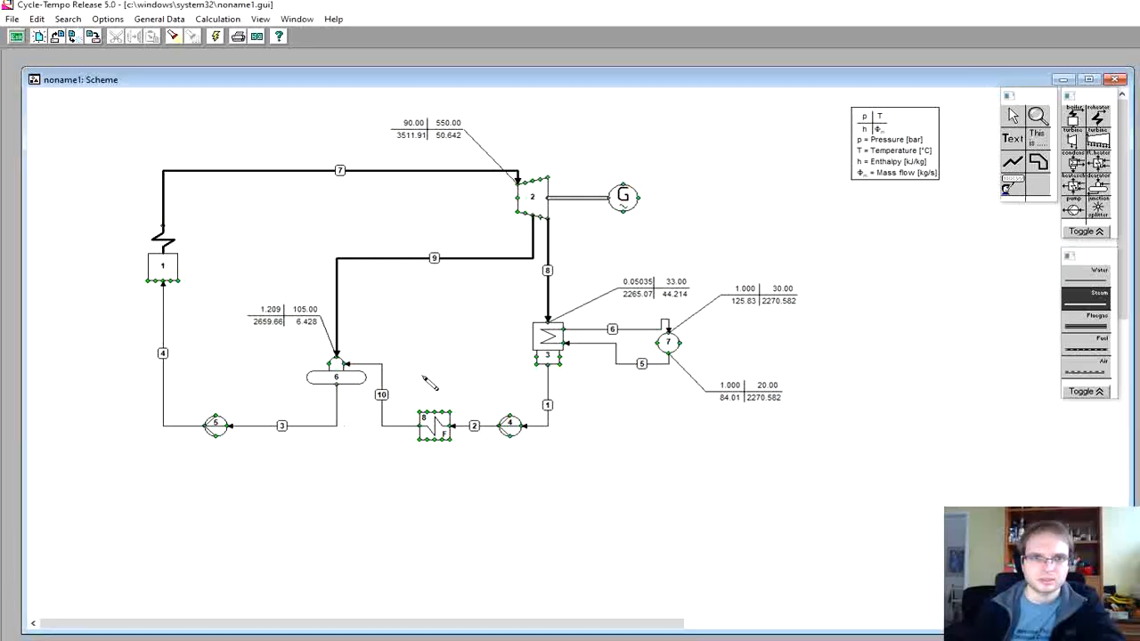
left_click(445, 419)
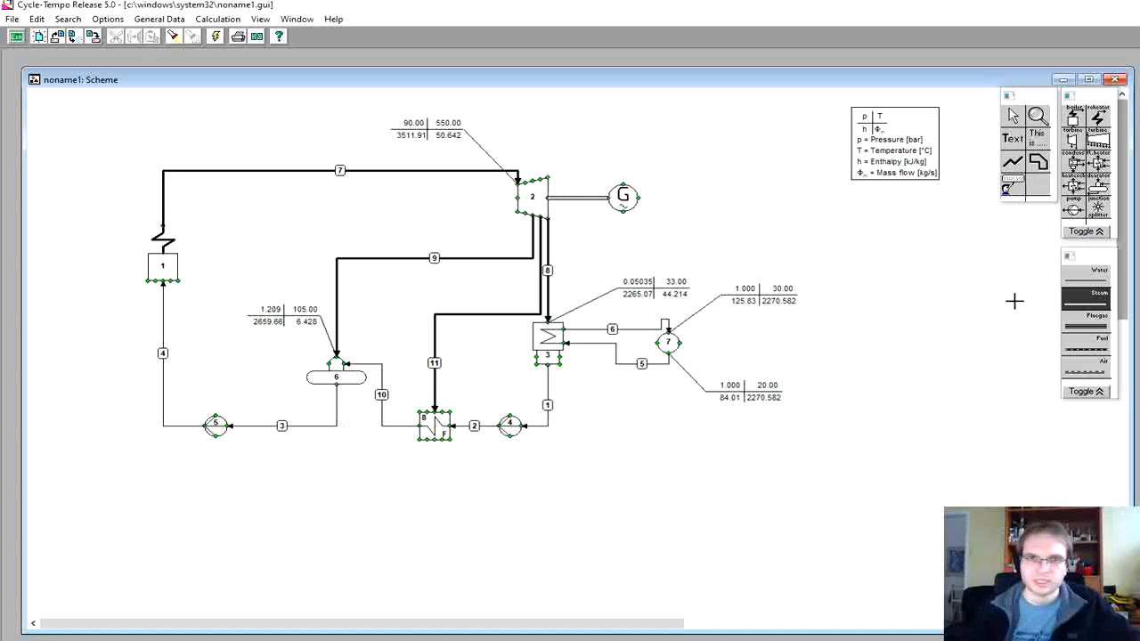
Step: Place a sink/source apparatus beside pump 4, below and to the right of condenser 3
left_click(1085, 230)
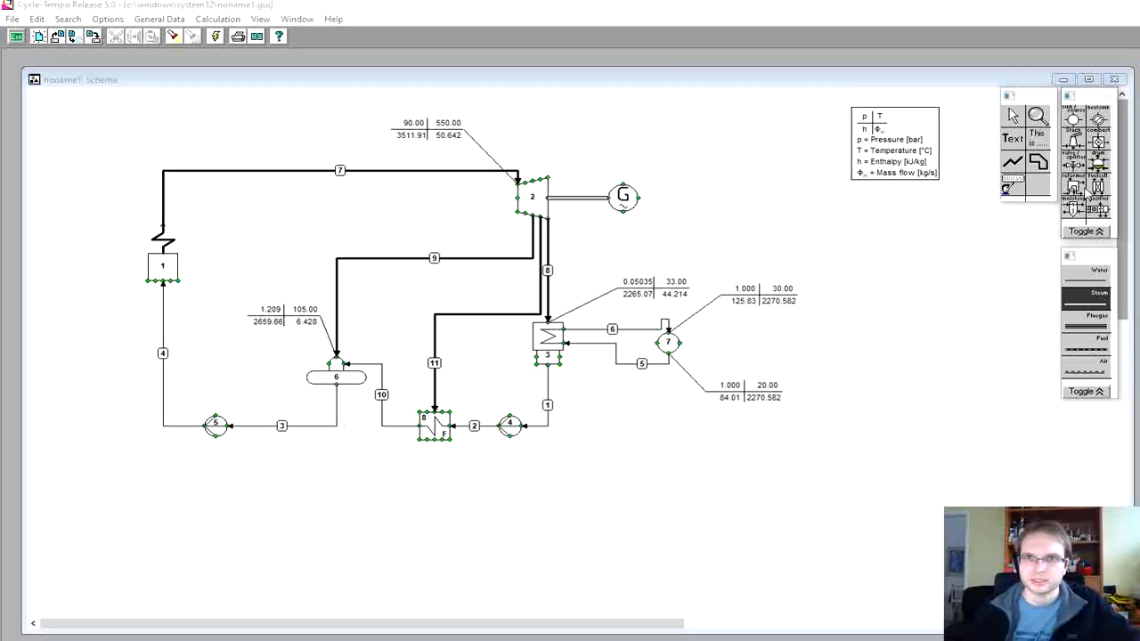
left_click(1073, 117)
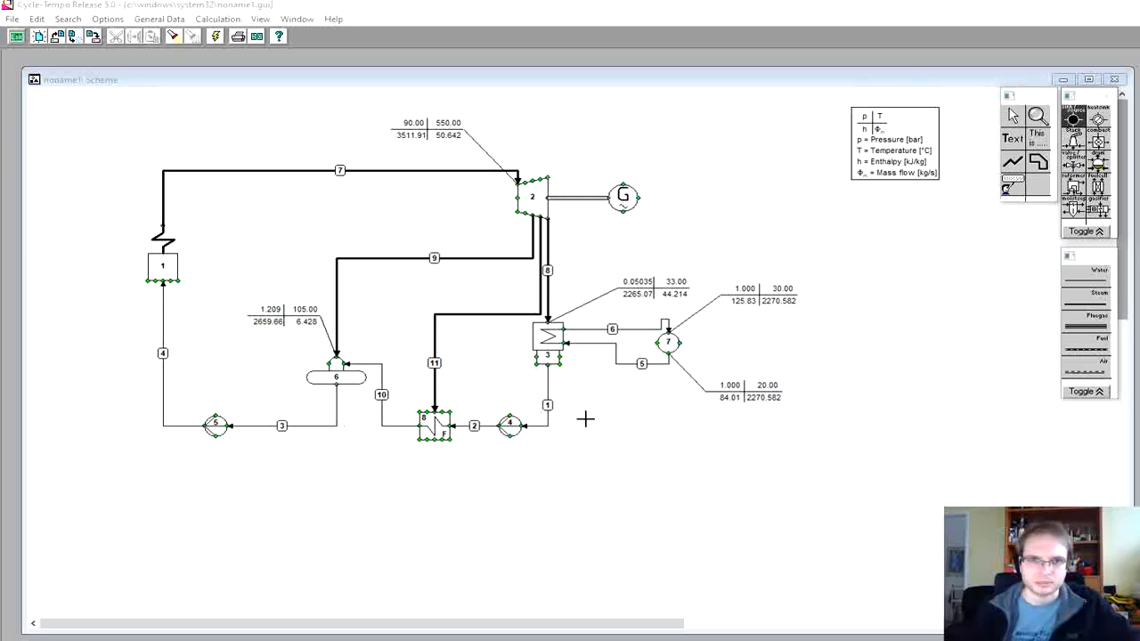
left_click(584, 419)
left_click(585, 418)
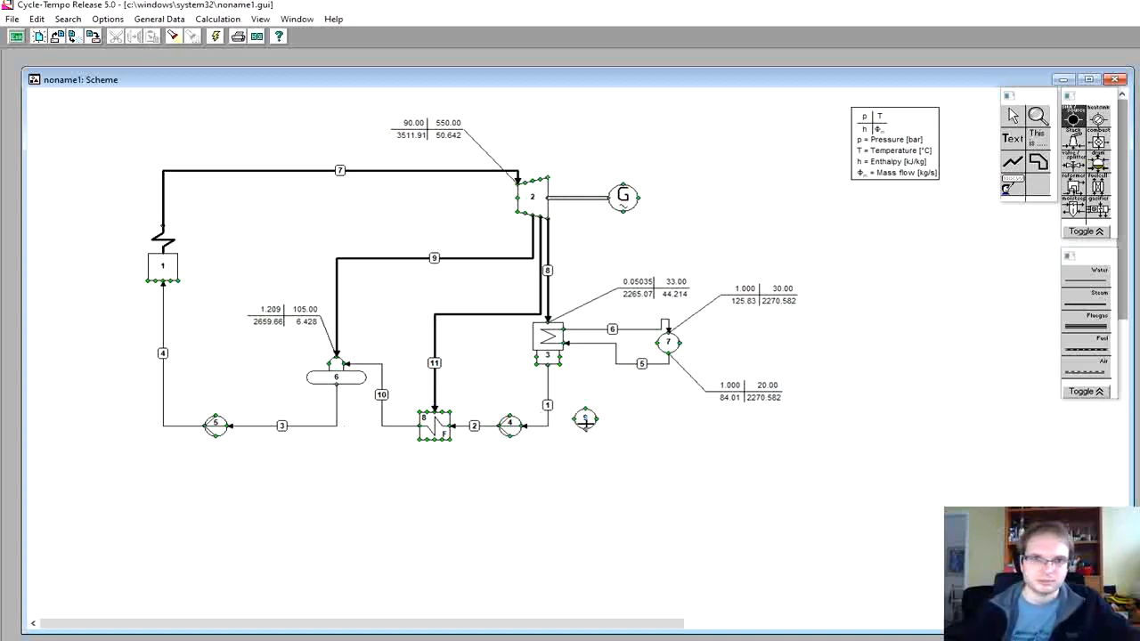
right_click(585, 422)
left_click(1084, 305)
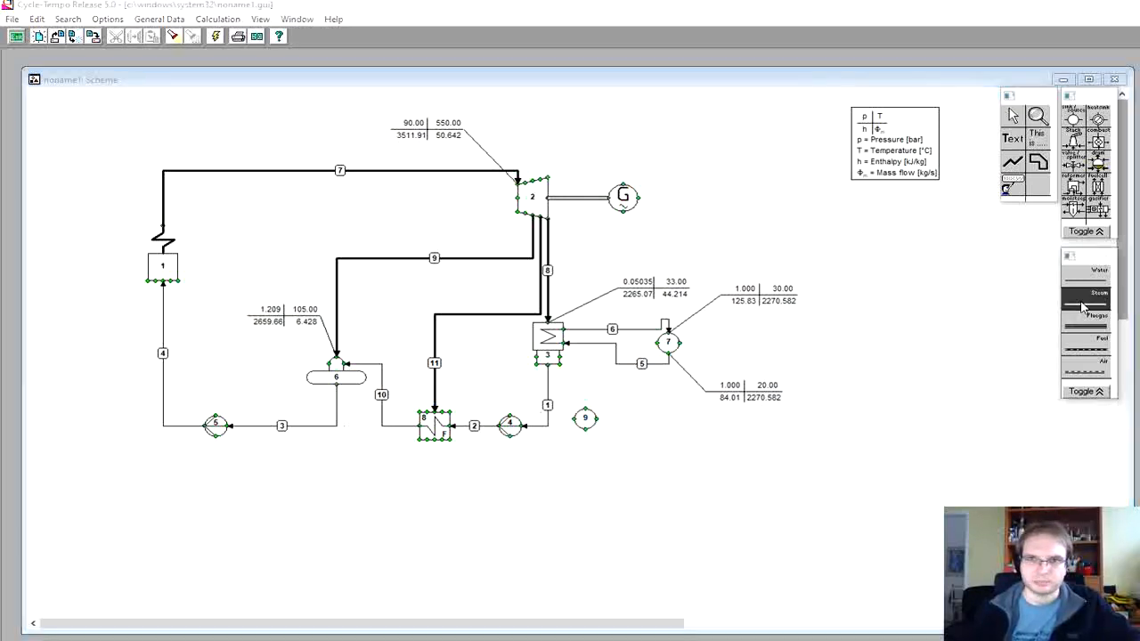
left_click(439, 451)
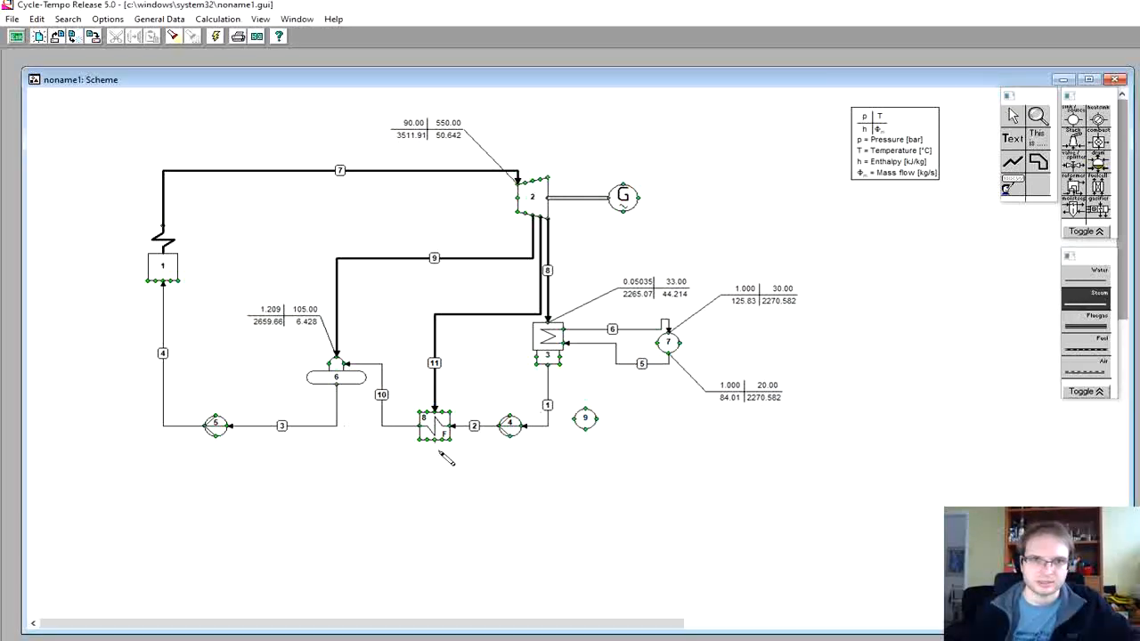
left_click(585, 432)
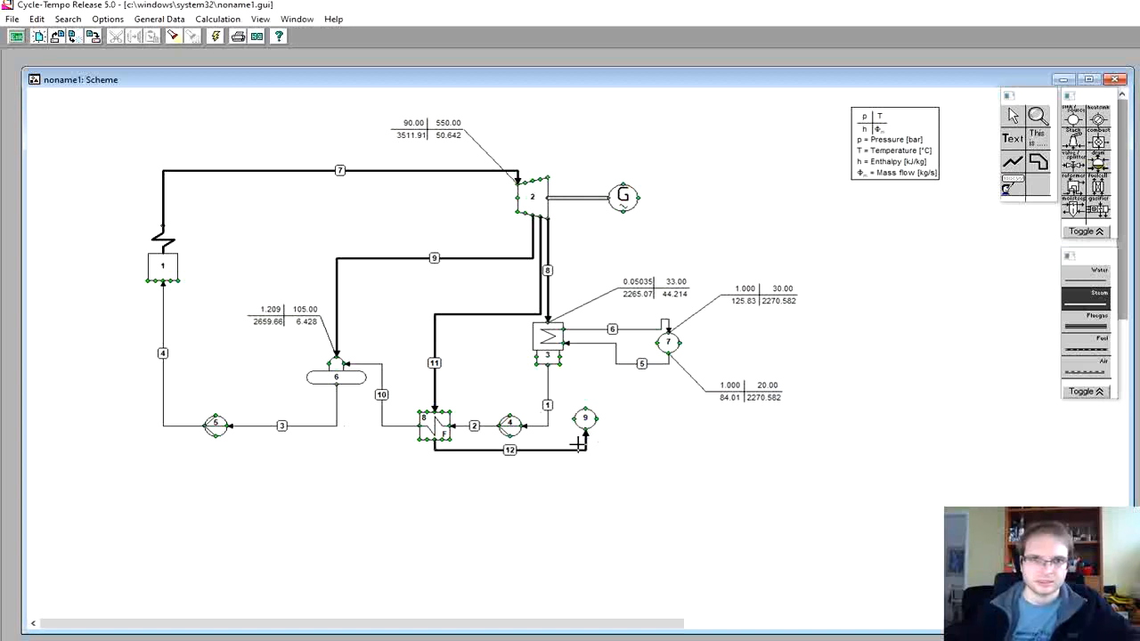
right_click(579, 445)
left_click(580, 449)
key("Delete")
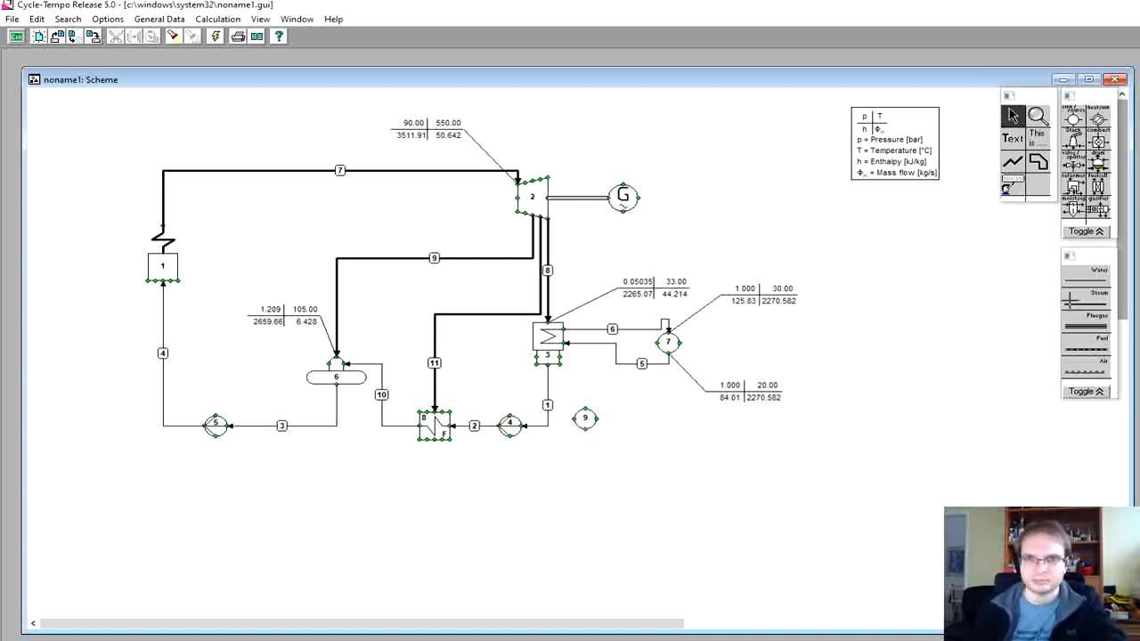
Step: Draw water pipes from the bottom of heater 8 to sink/source 9 and from its top to the side of condenser 3
left_click(1084, 278)
left_click(441, 450)
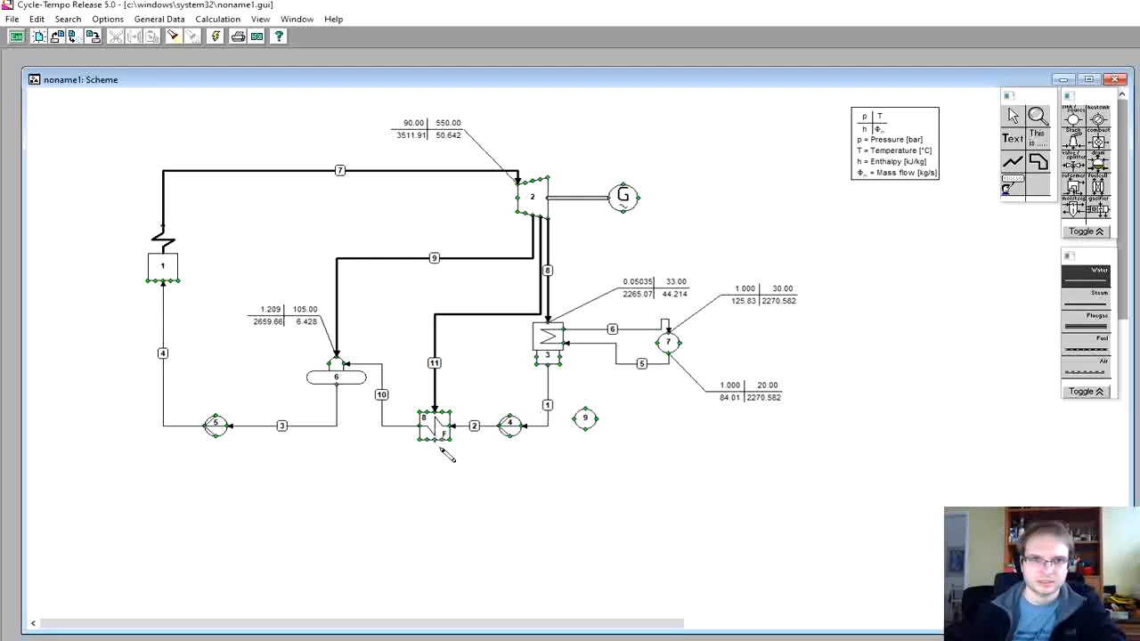
left_click(586, 432)
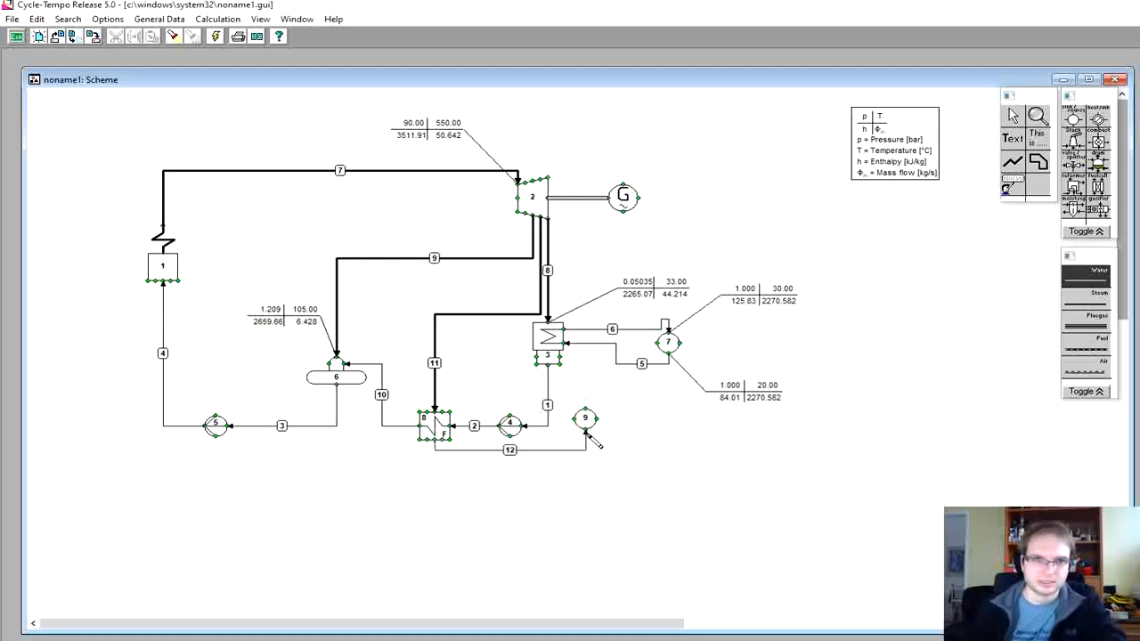
left_click(562, 357)
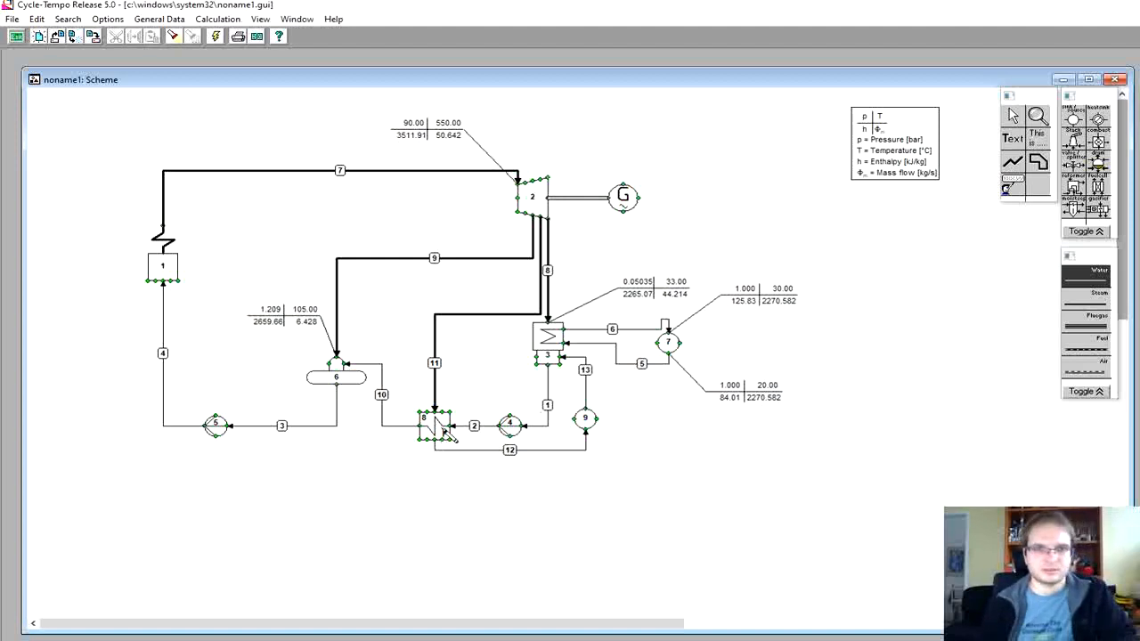
Step: Set heater 8's DELP1 and DELP2 to 0 bar, DELT1 to 65 °C, and DELTL and DELTH to 5 °C
double_click(446, 429)
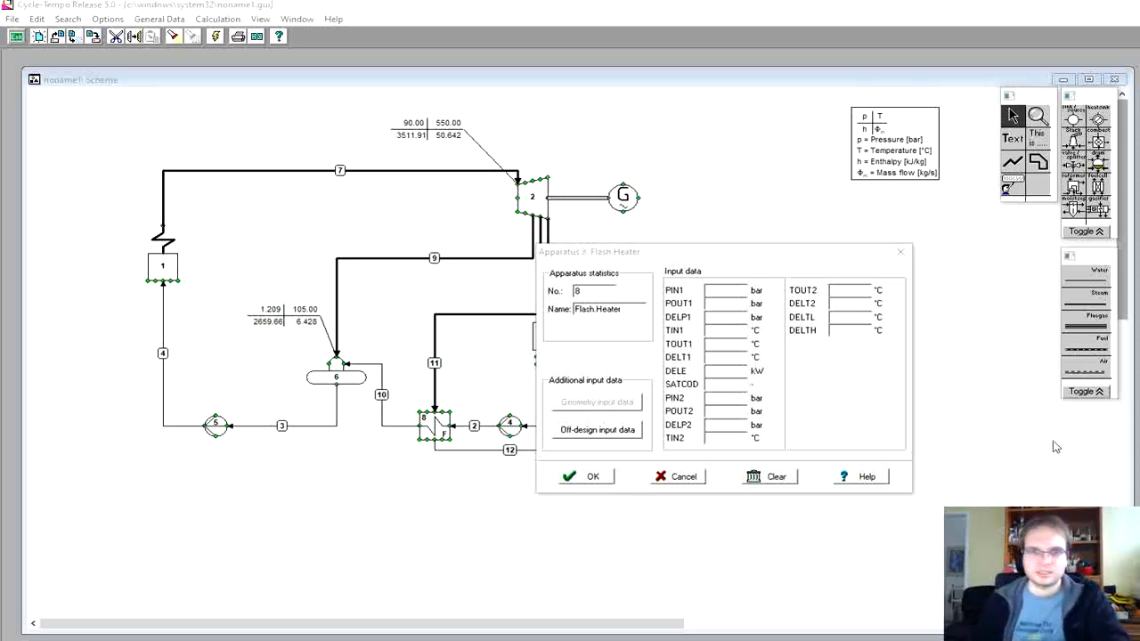
left_click(718, 317)
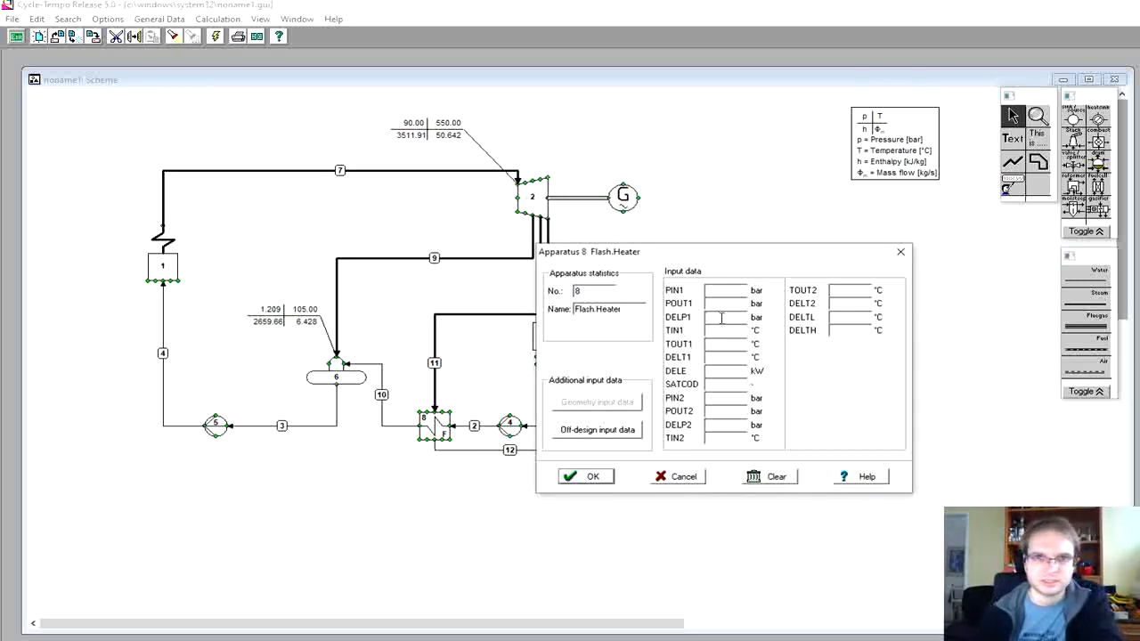
type("0")
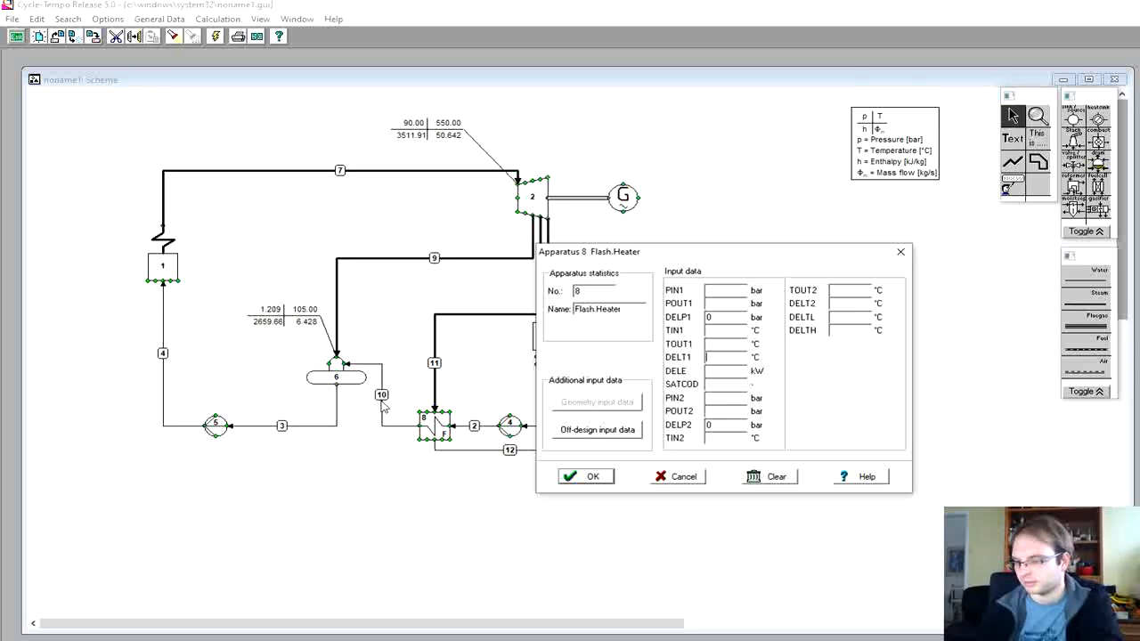
type("65")
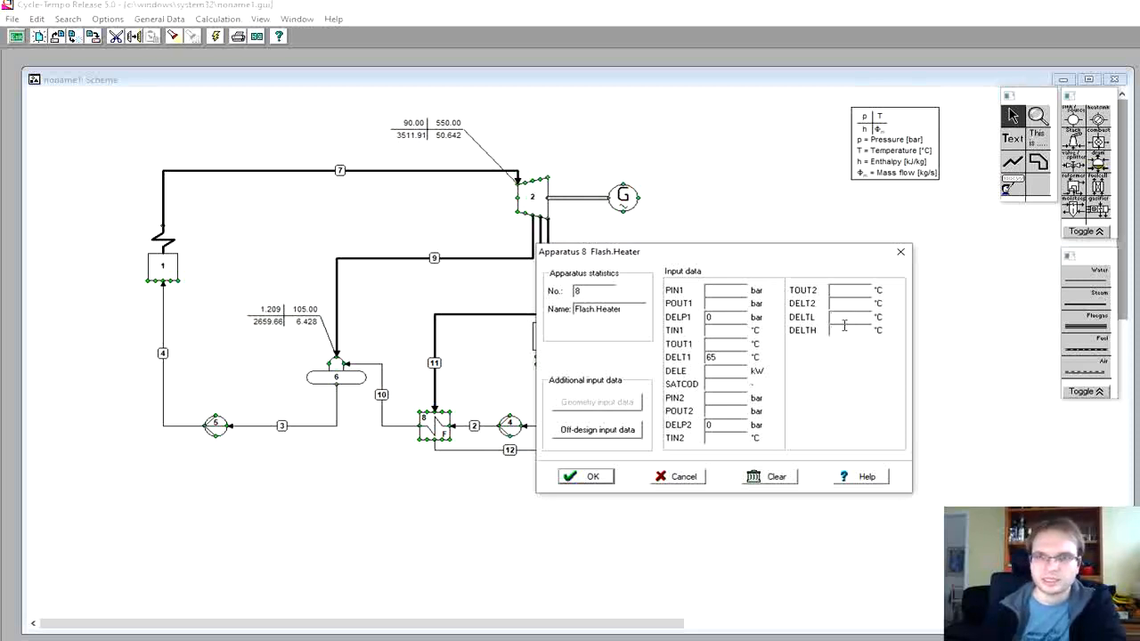
left_click(844, 327)
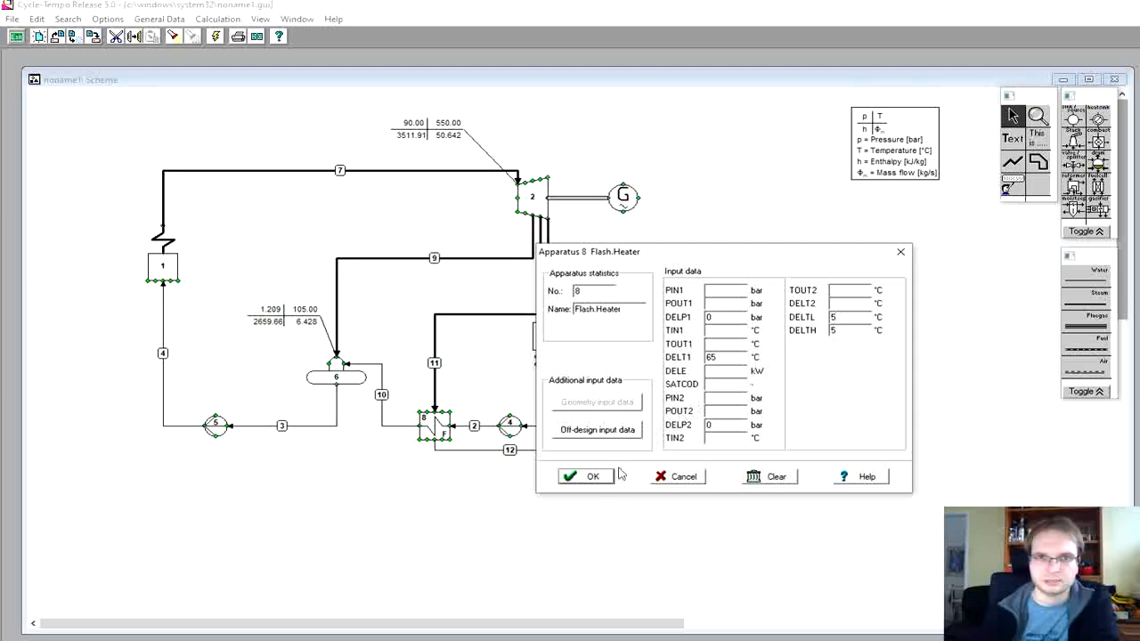
left_click(591, 477)
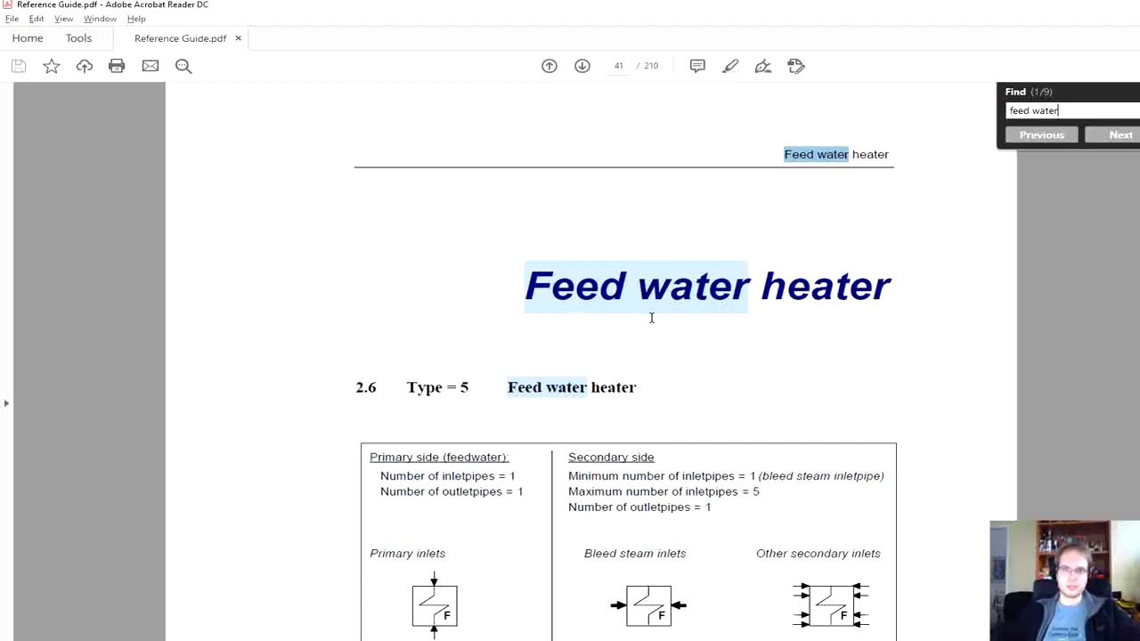
Step: Examine the feed water heater section of Reference Guide.pdf in Acrobat Reader for its pipe connections, input parameters and temperature diagram
scroll(620, 346, "down", 2)
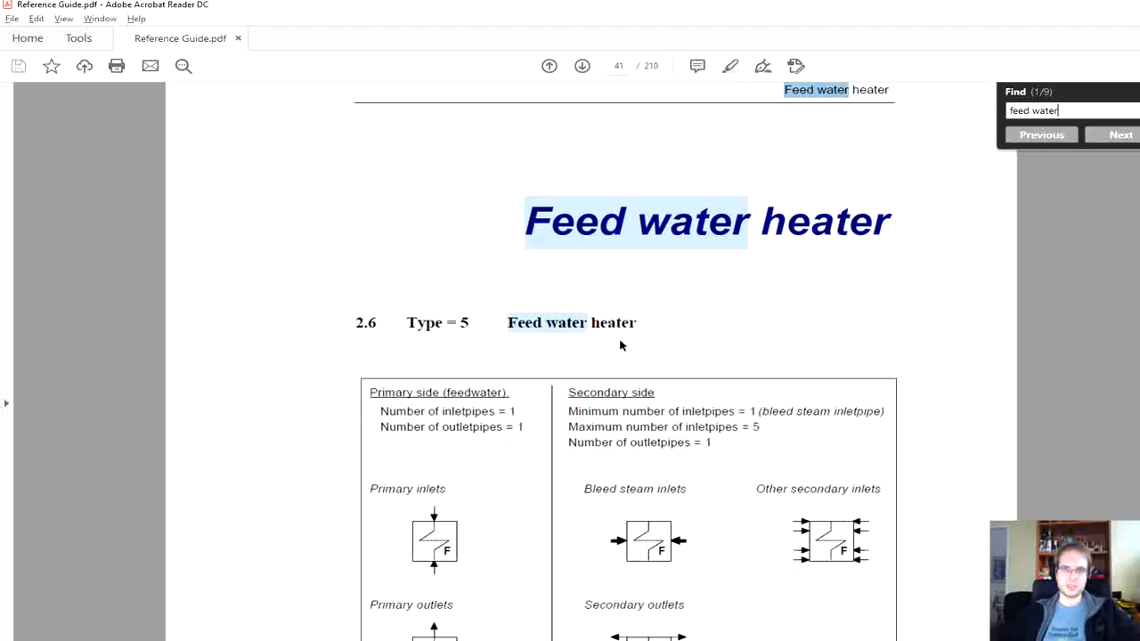
scroll(621, 345, "down", 5)
scroll(458, 357, "down", 1)
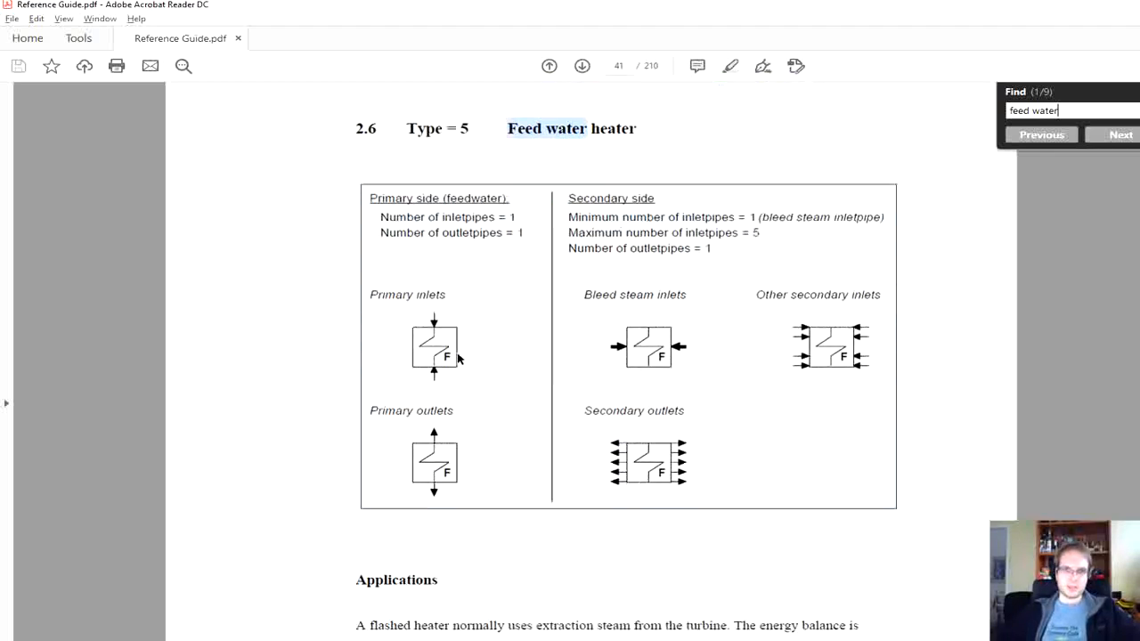
scroll(458, 358, "down", 1)
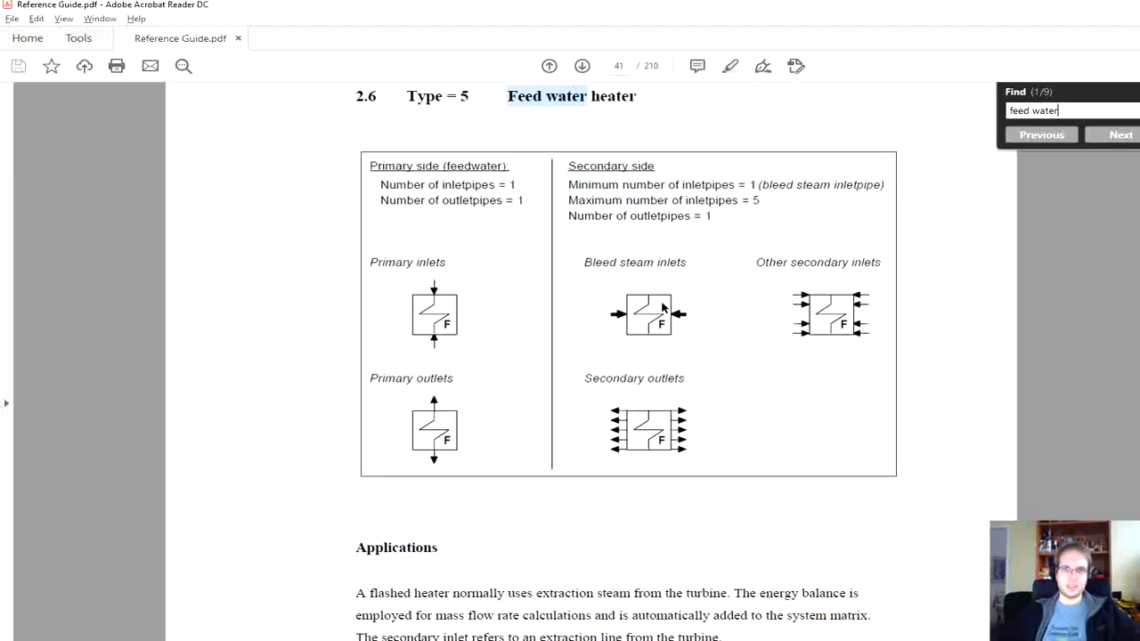
scroll(661, 307, "down", 20)
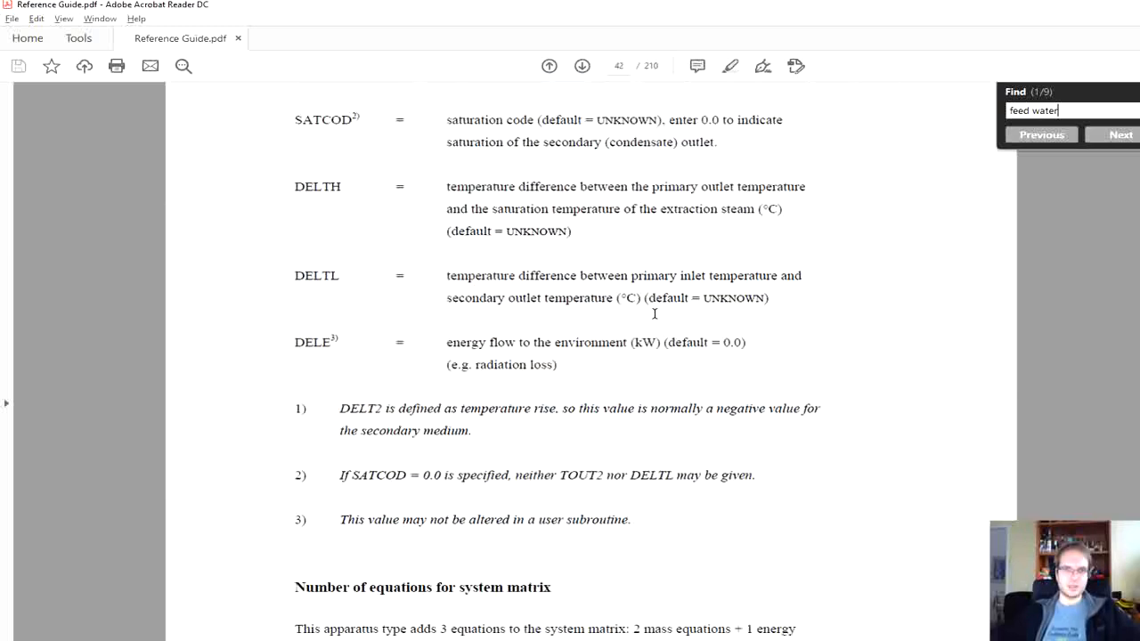
scroll(655, 313, "down", 13)
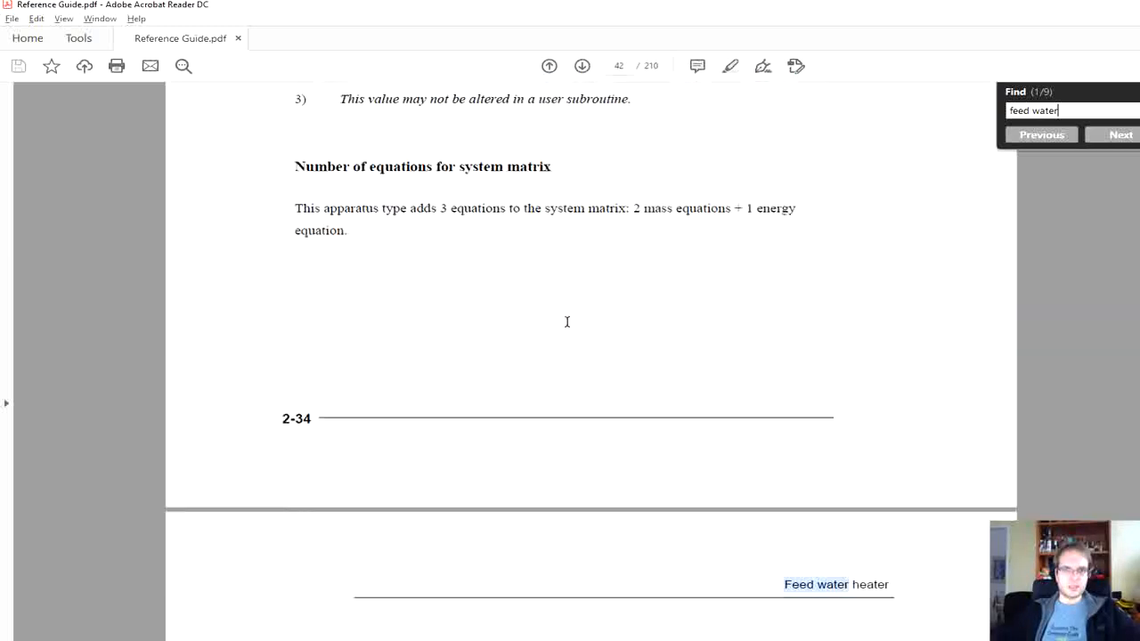
scroll(566, 321, "down", 20)
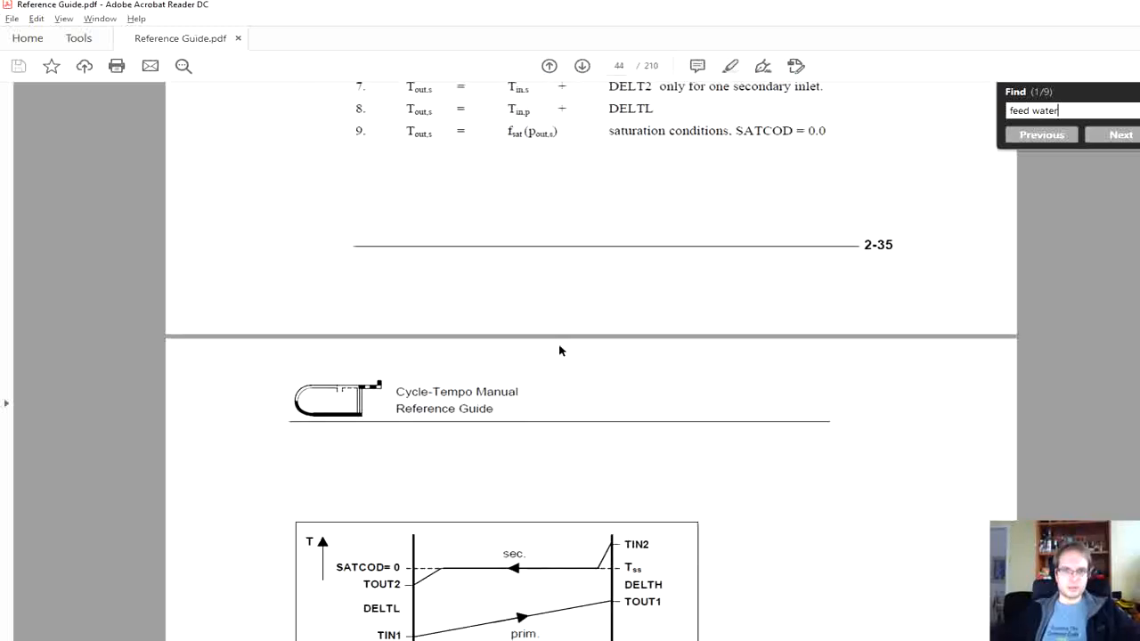
scroll(559, 350, "down", 8)
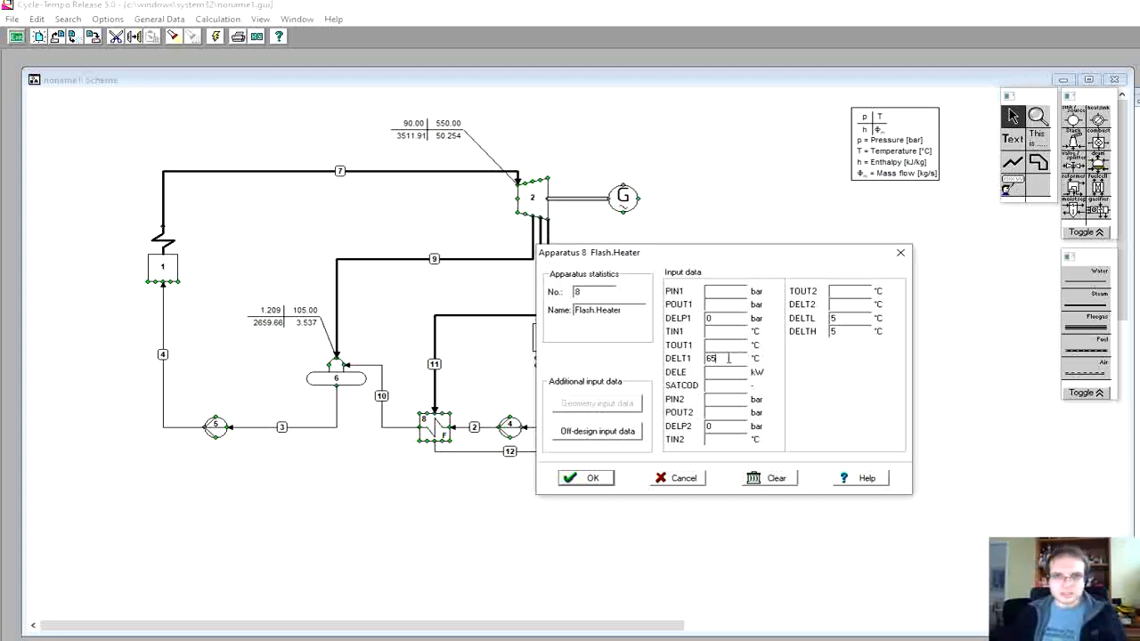
Step: Clear DELT1 in heater 8's input data and set TOUT1 to 65 °C instead
left_click_drag(728, 358, 694, 360)
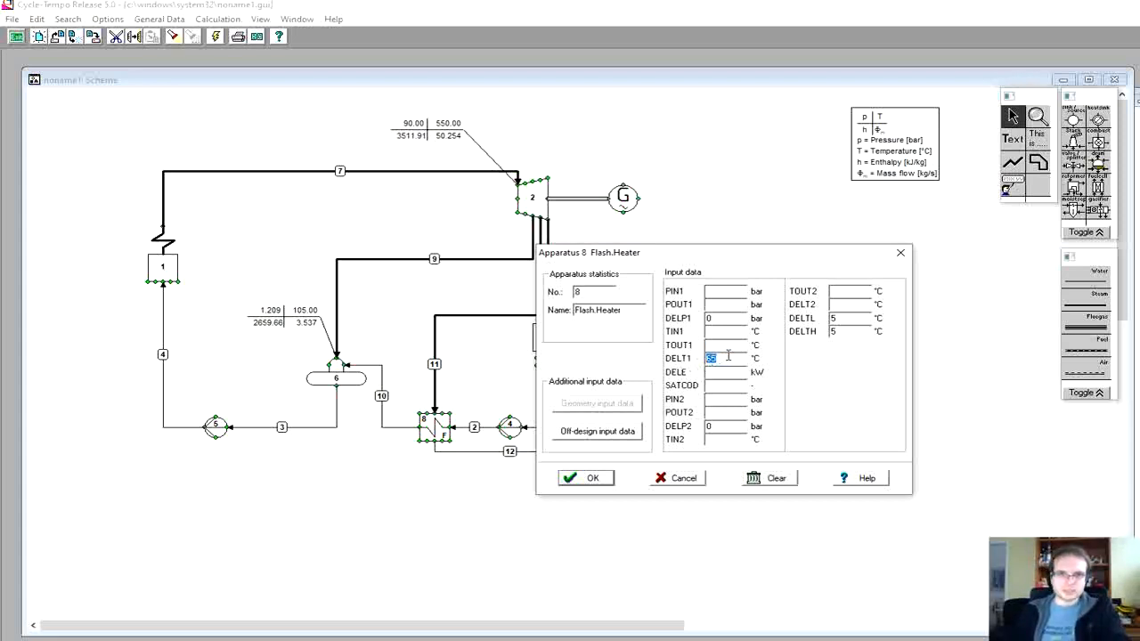
key("BackSpace")
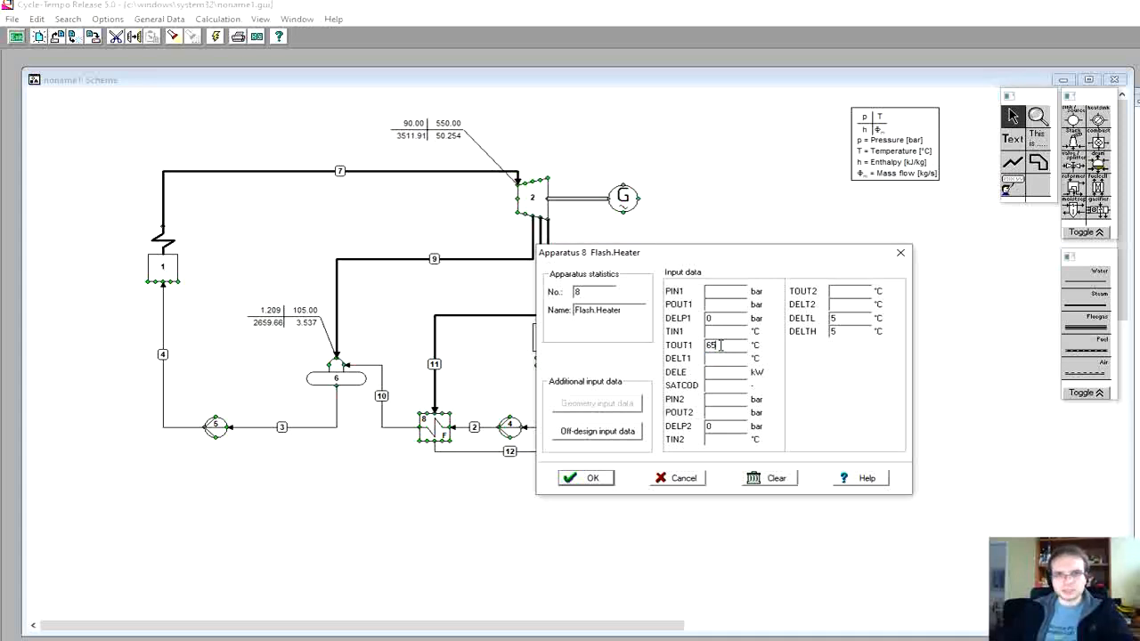
left_click(593, 480)
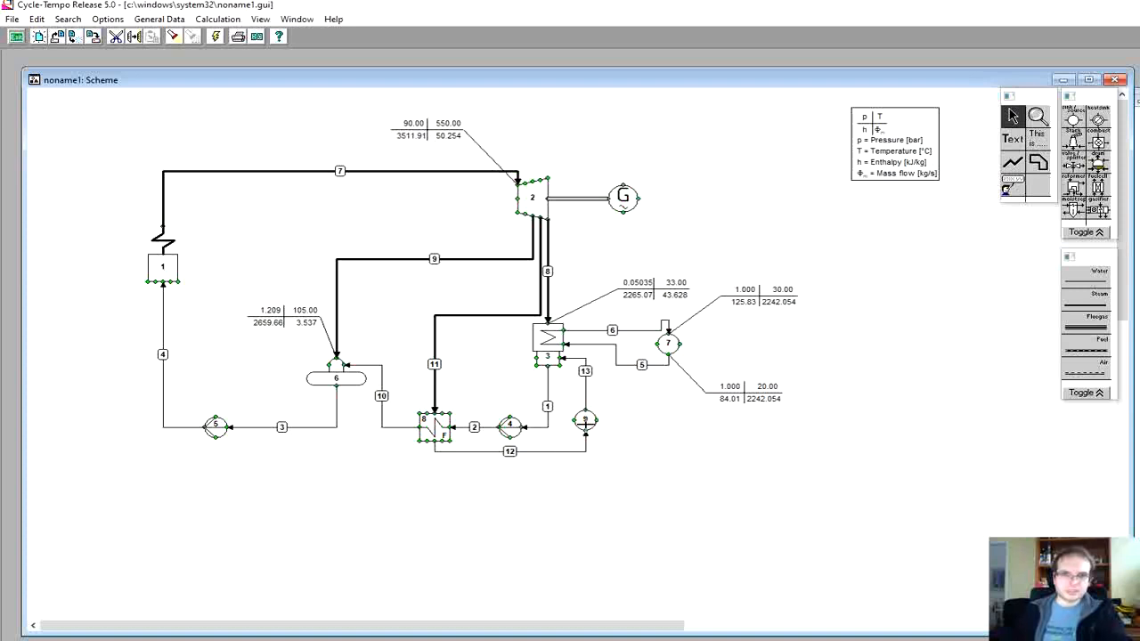
Step: Set DELP to 0 bar and DELH to 0 kJ/kg for sink/source 9
double_click(584, 420)
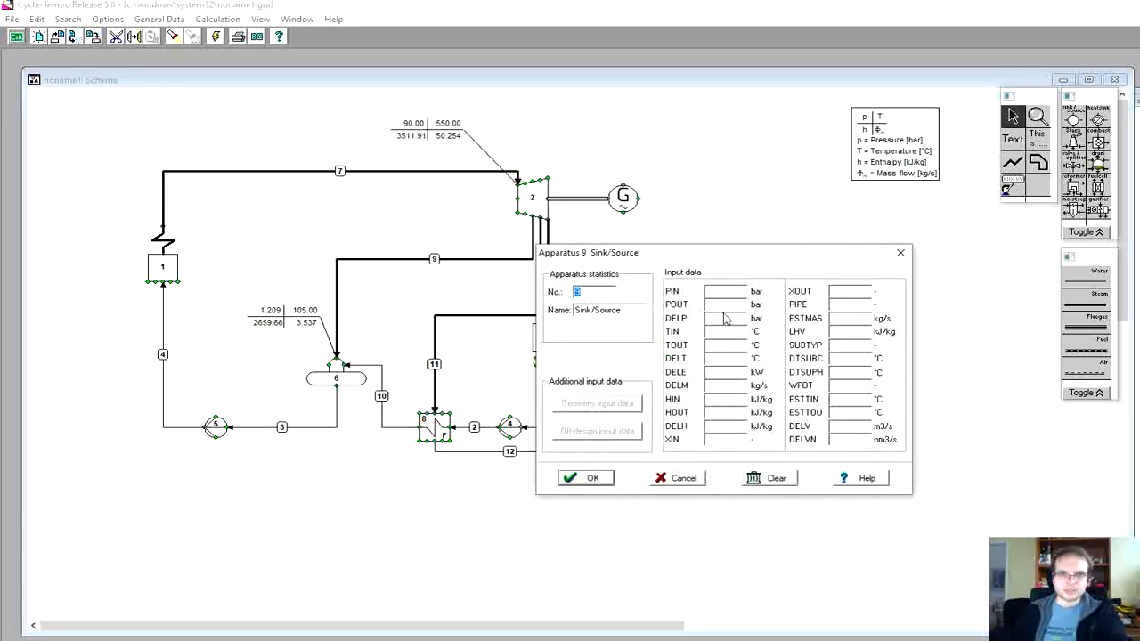
type("9")
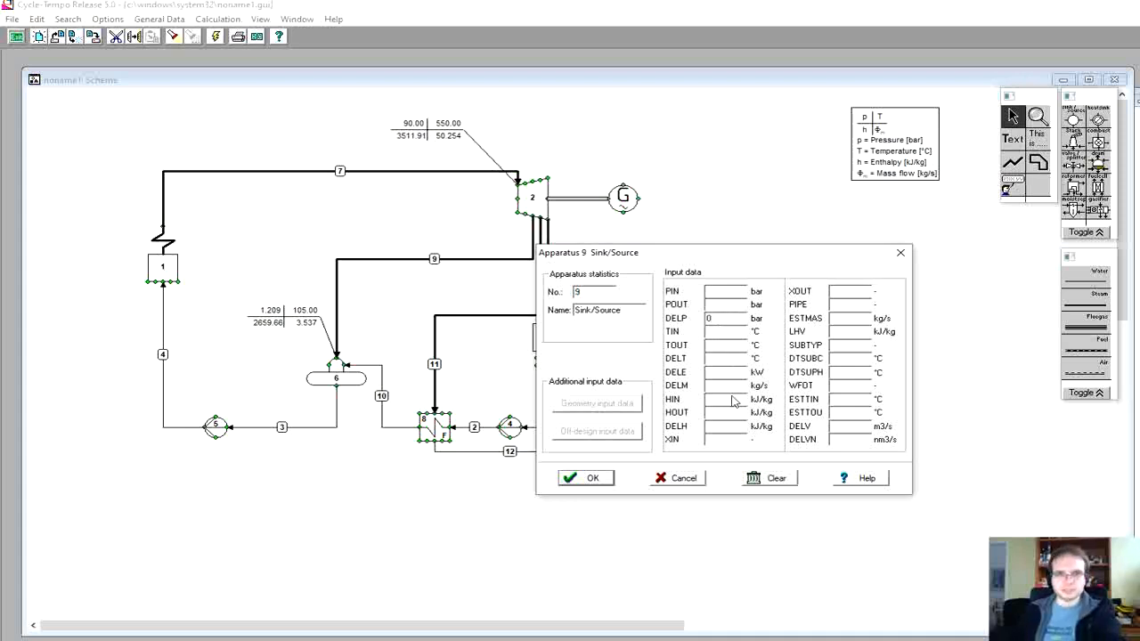
type("0")
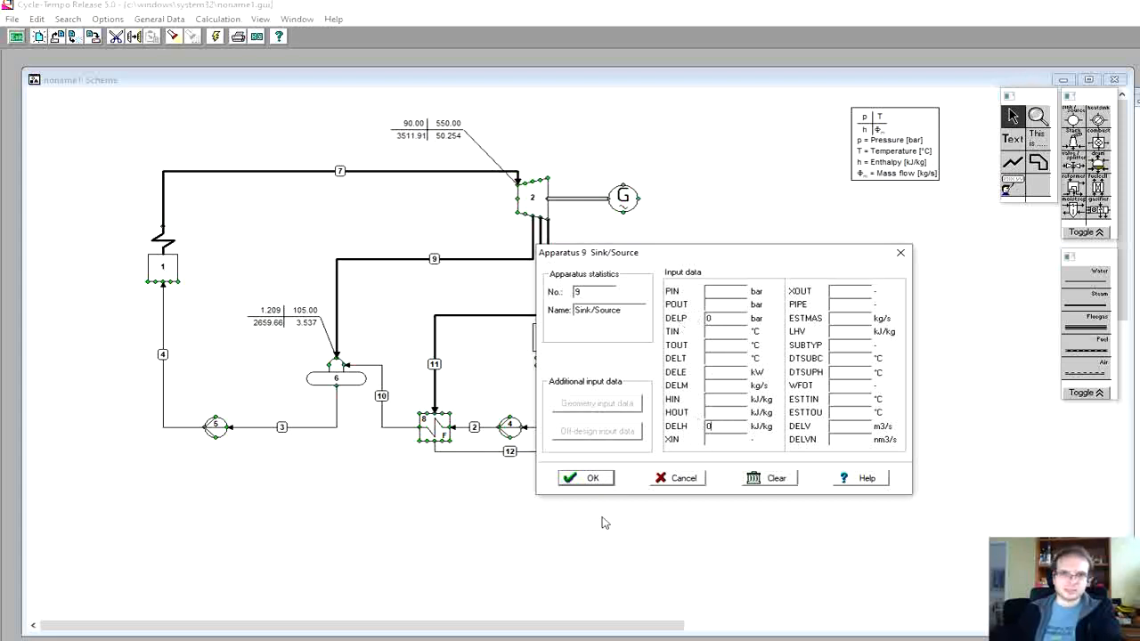
left_click(593, 477)
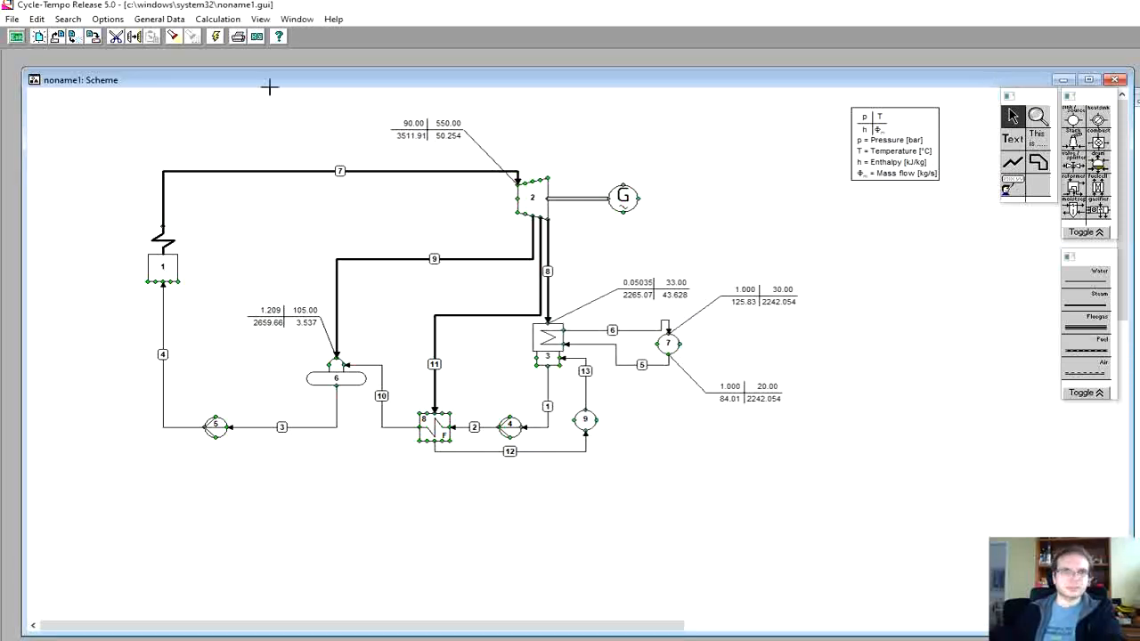
Step: Run the cycle calculation and place a results label for pipe 10 below and to the left of heater 8
left_click(216, 38)
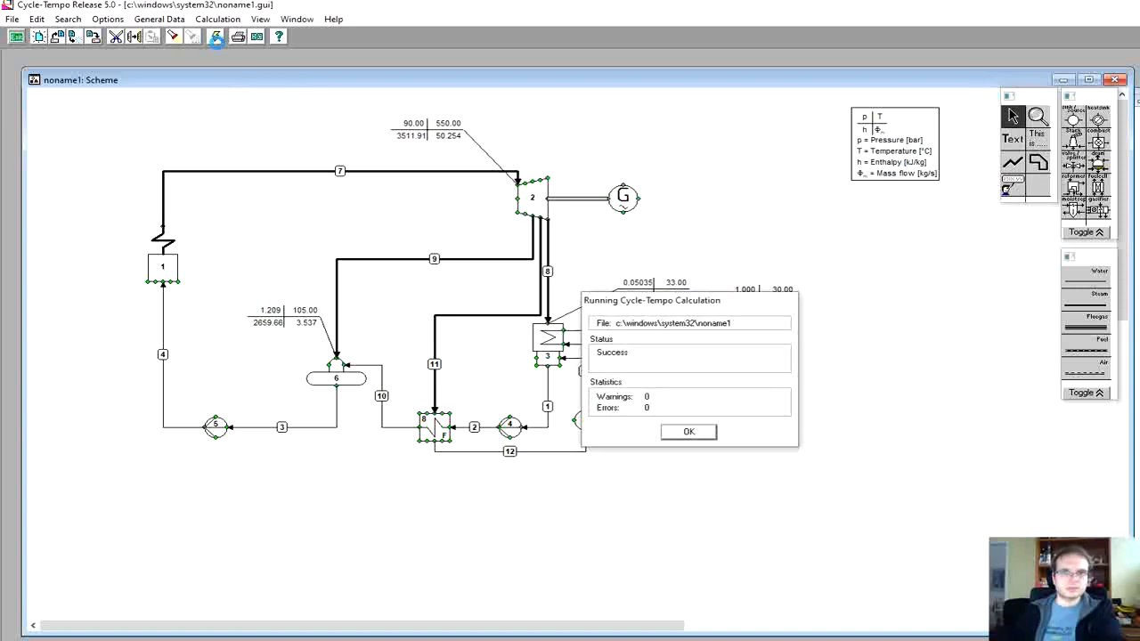
left_click(689, 432)
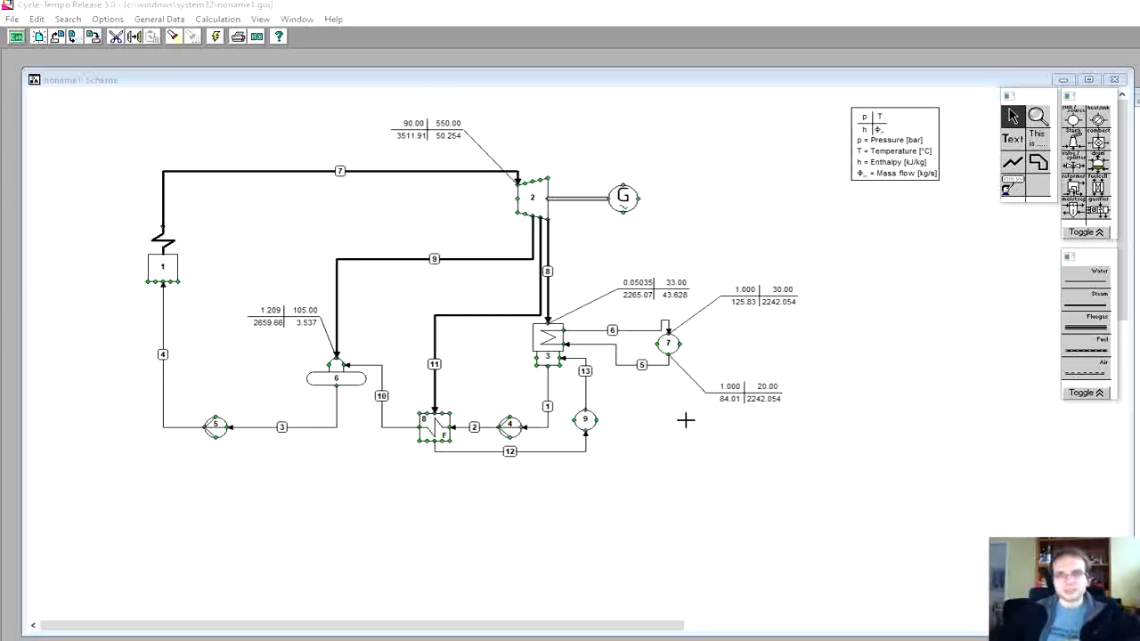
left_click(1010, 189)
left_click(427, 424)
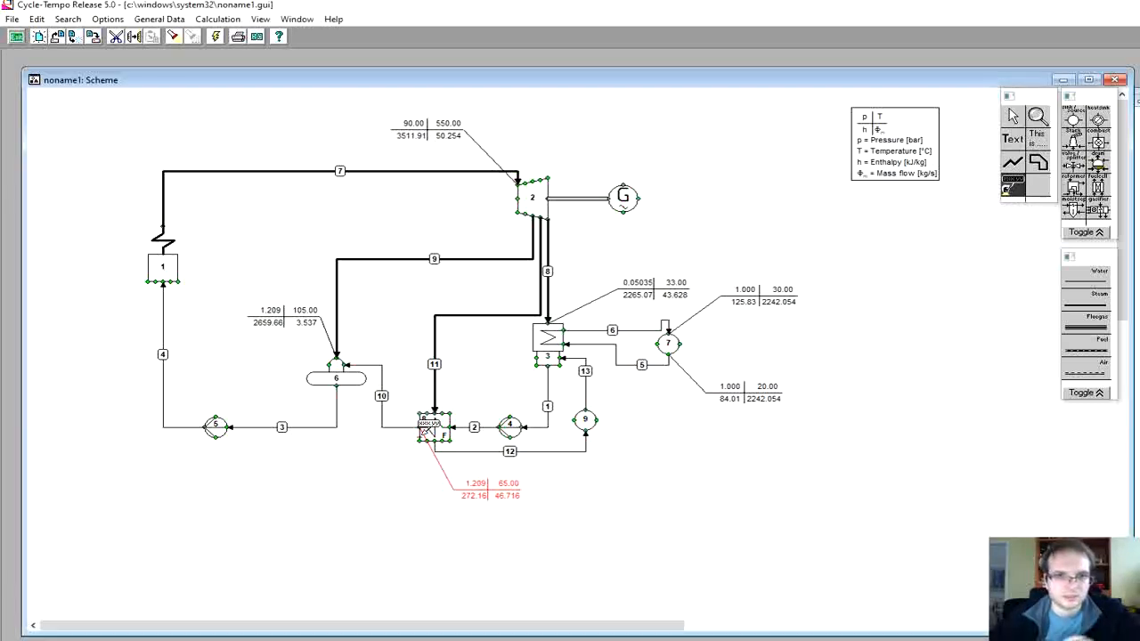
left_click_drag(488, 493, 339, 482)
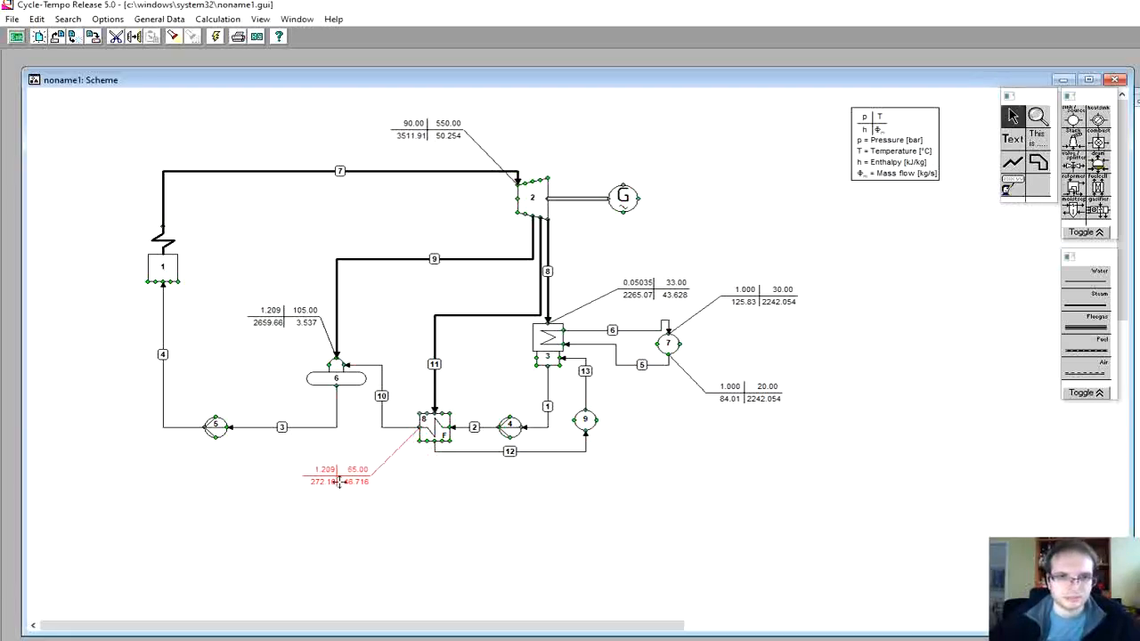
Step: Add results labels for pipe 11 above heater 8's steam inlet and for pipe 13 beside sink/source 9
left_click(1011, 190)
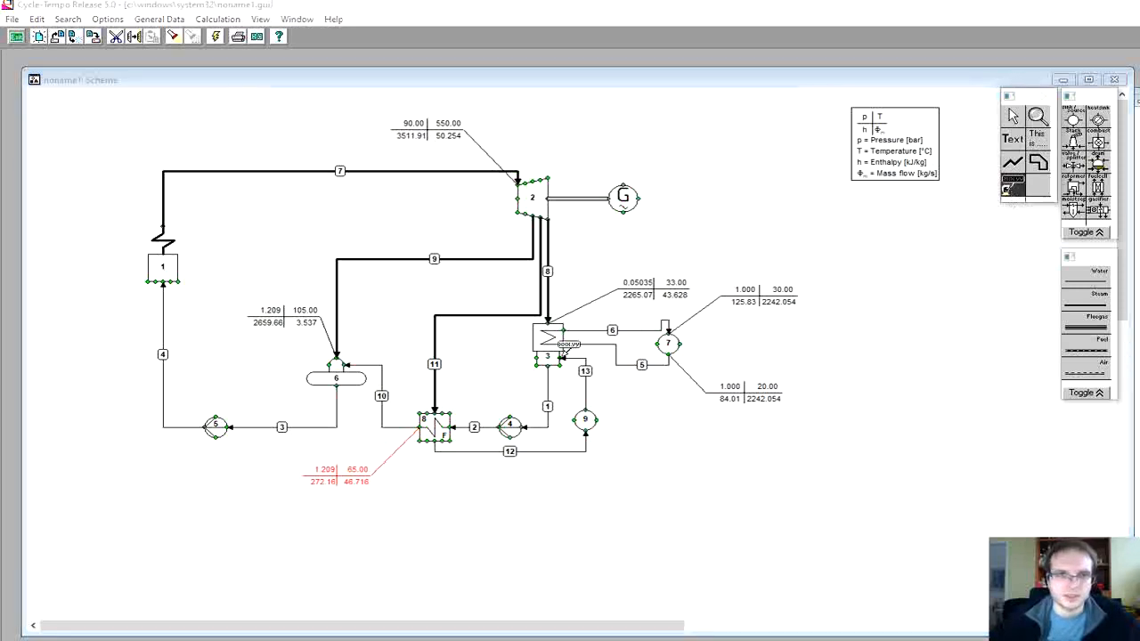
left_click(487, 429)
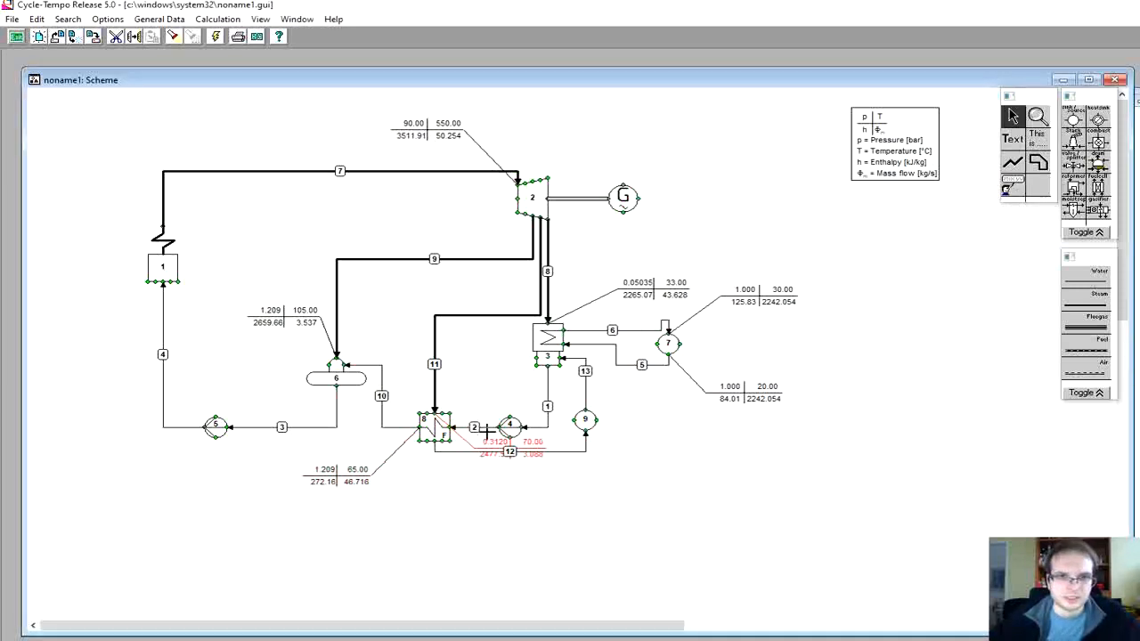
left_click_drag(487, 430, 462, 360)
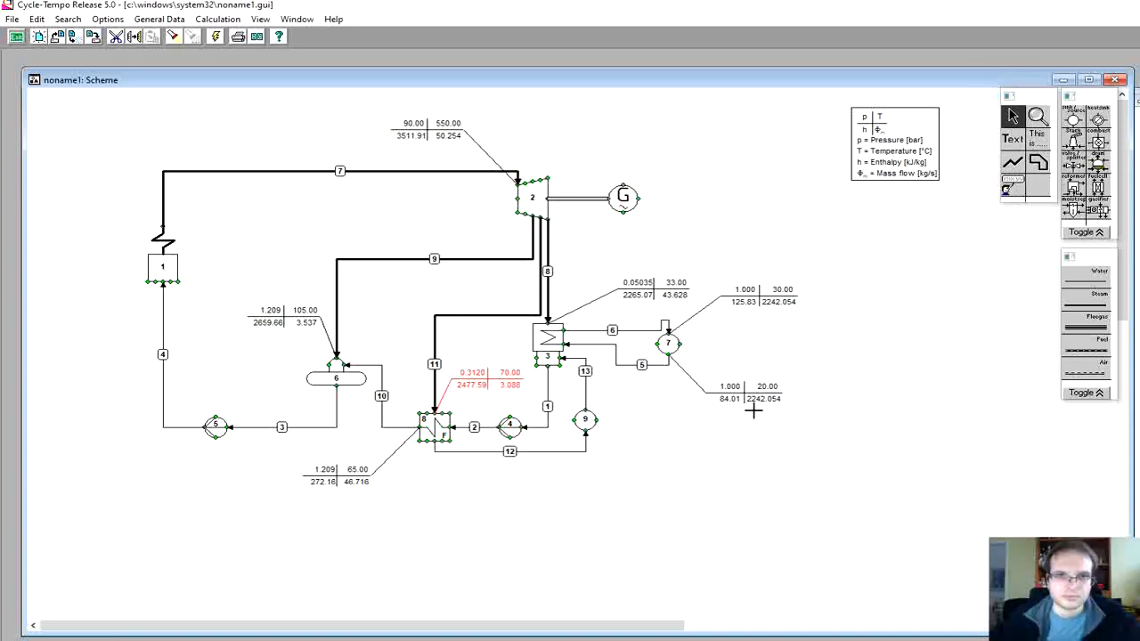
left_click(1014, 188)
left_click(589, 402)
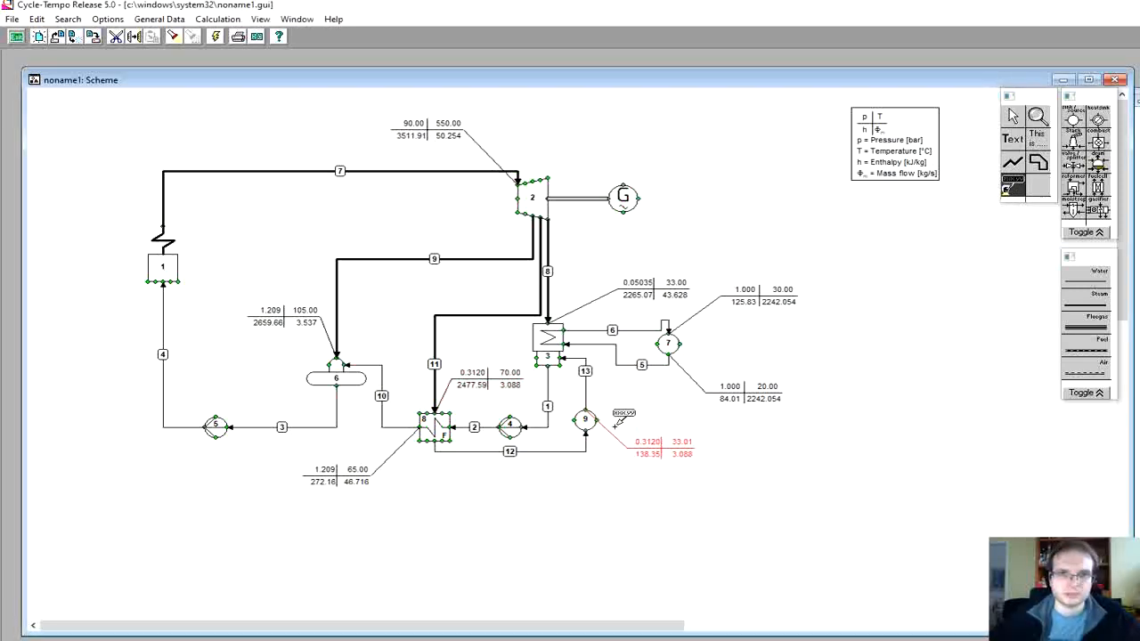
key("Escape")
left_click_drag(648, 446, 646, 397)
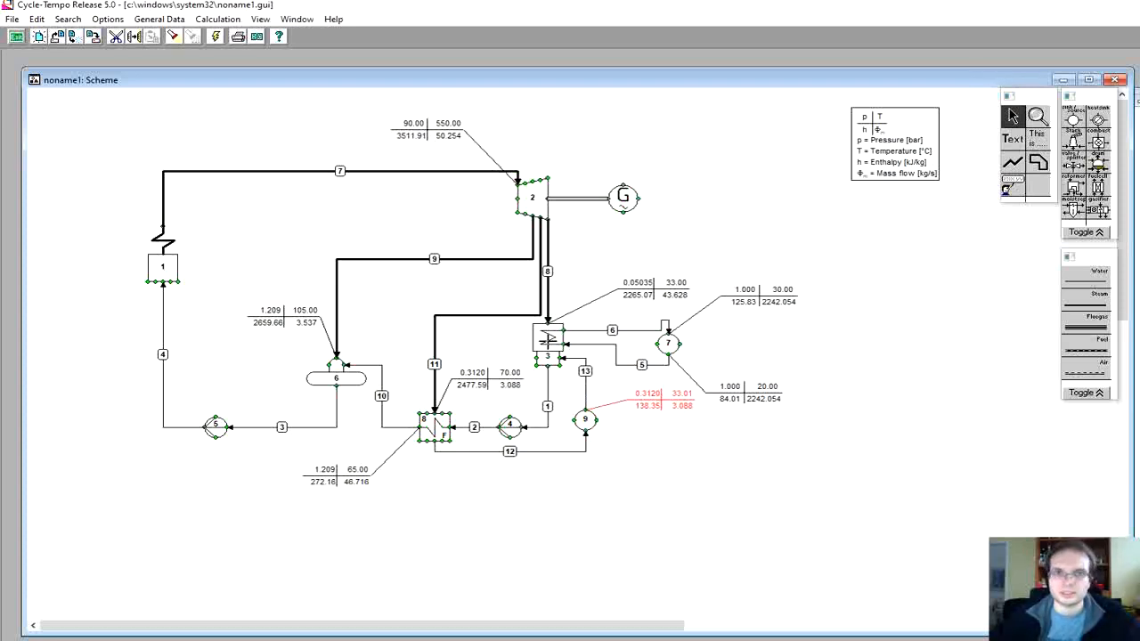
Step: Set condenser 3's POUT2 to 0.04 bar and clear its DELT1 value
double_click(551, 339)
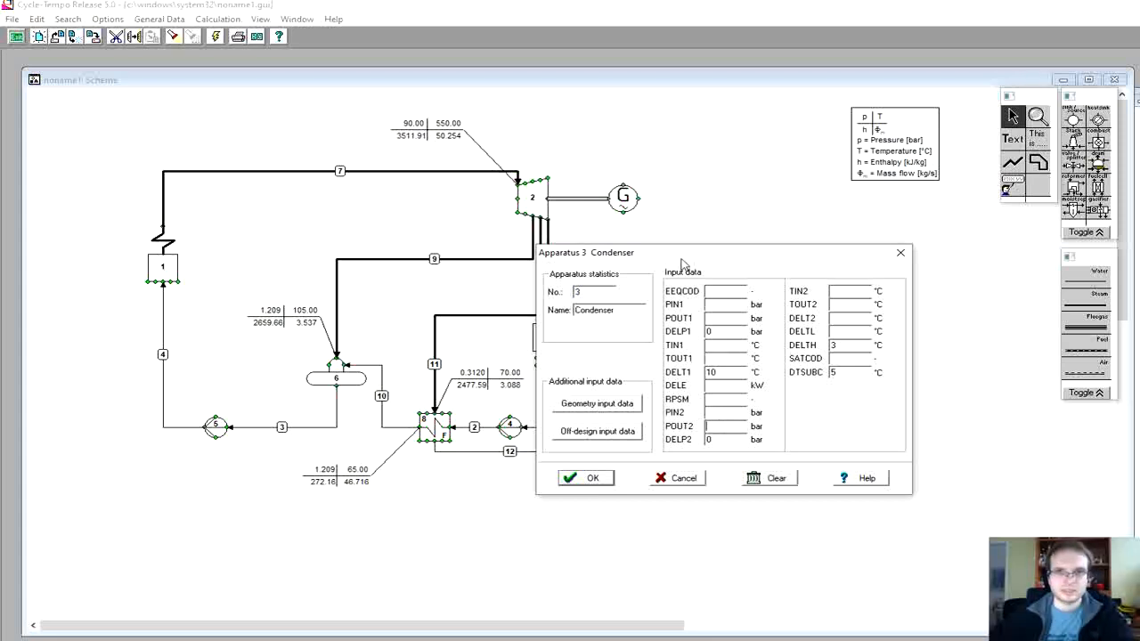
left_click_drag(682, 258, 748, 258)
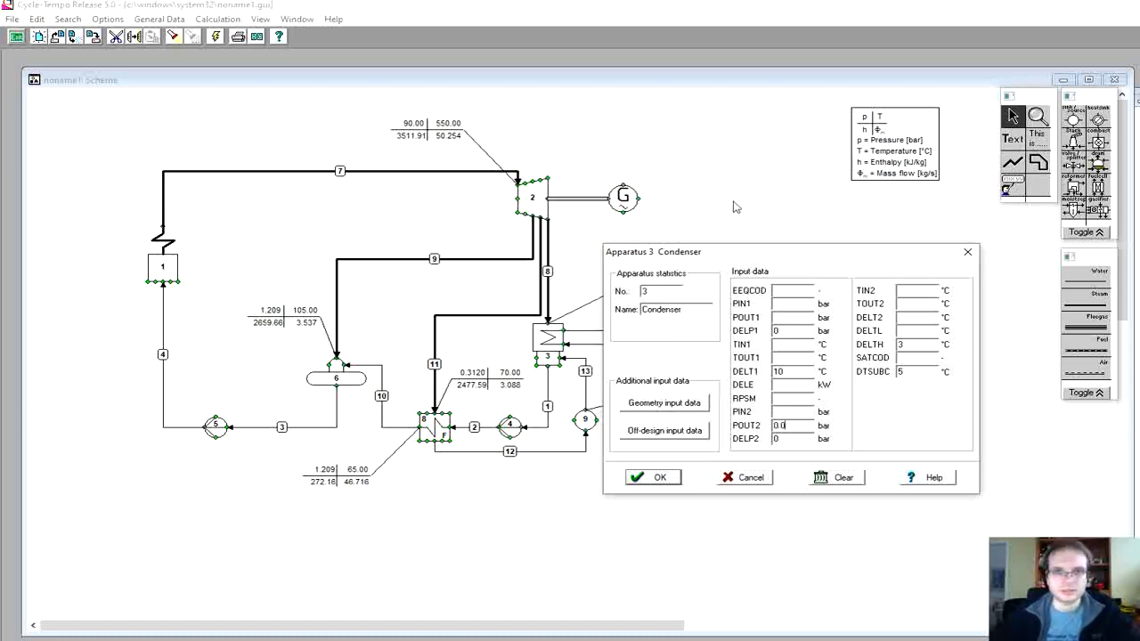
left_click_drag(739, 252, 829, 240)
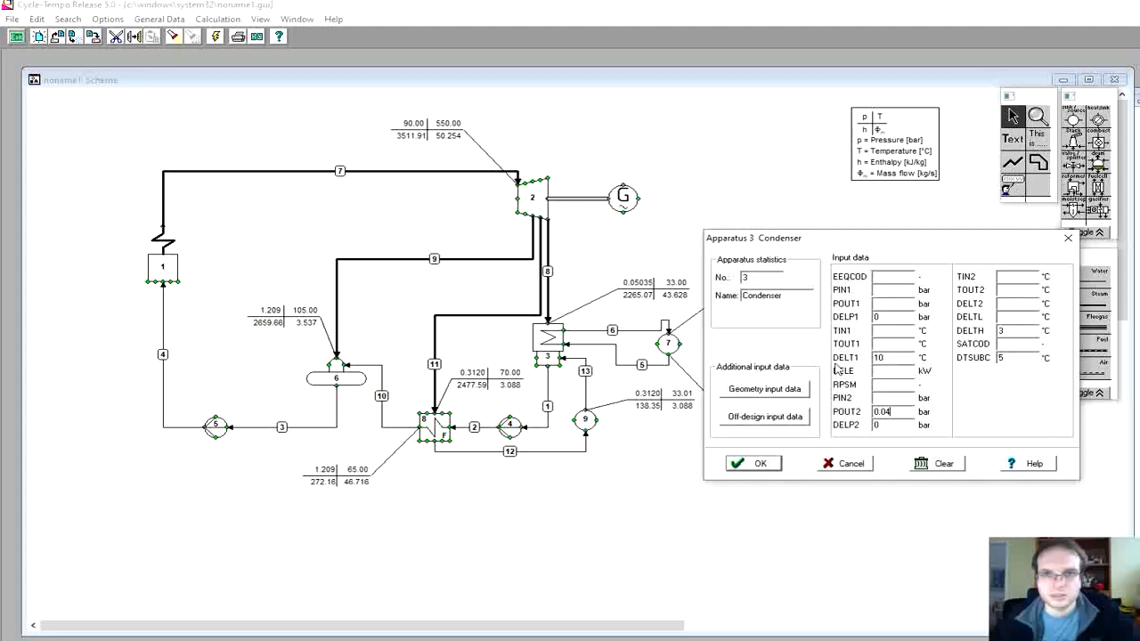
left_click_drag(890, 360, 843, 359)
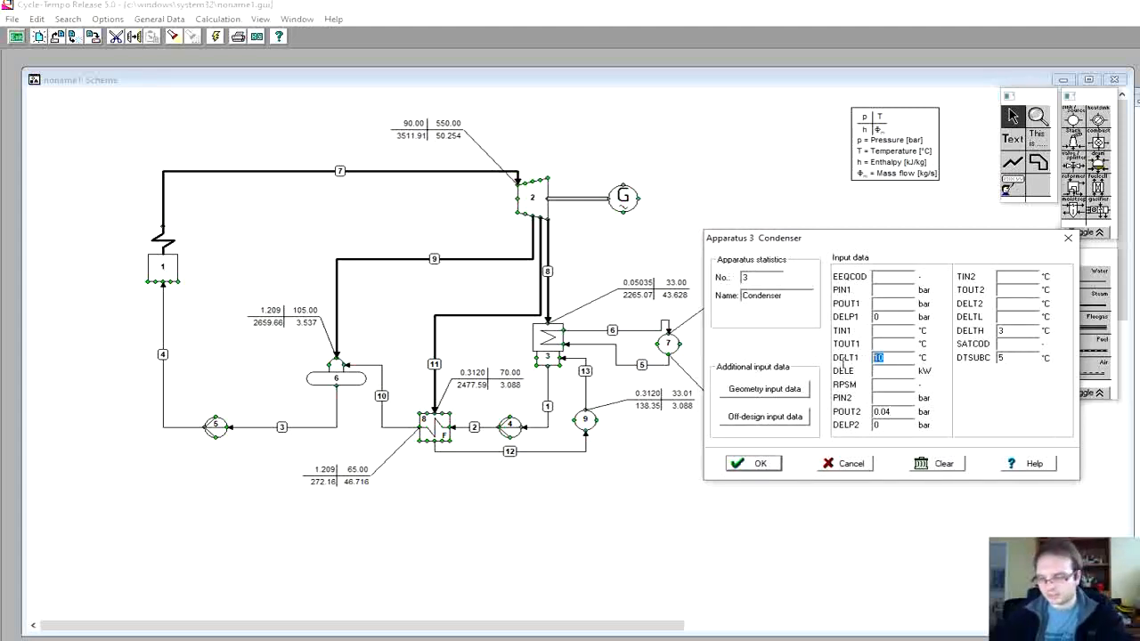
key("BackSpace")
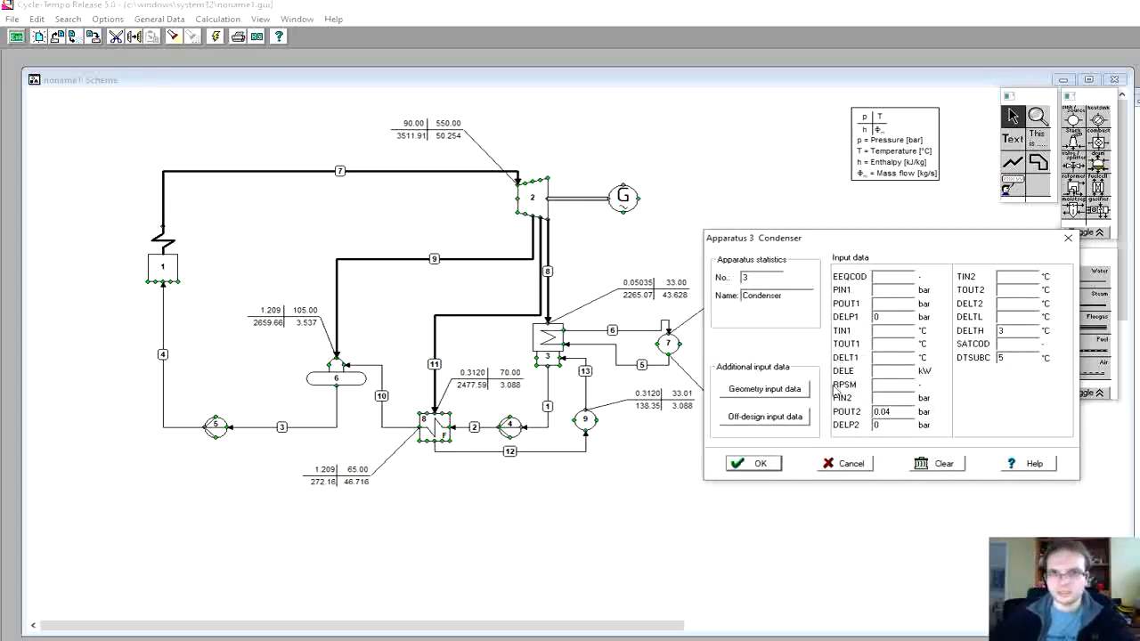
left_click(759, 464)
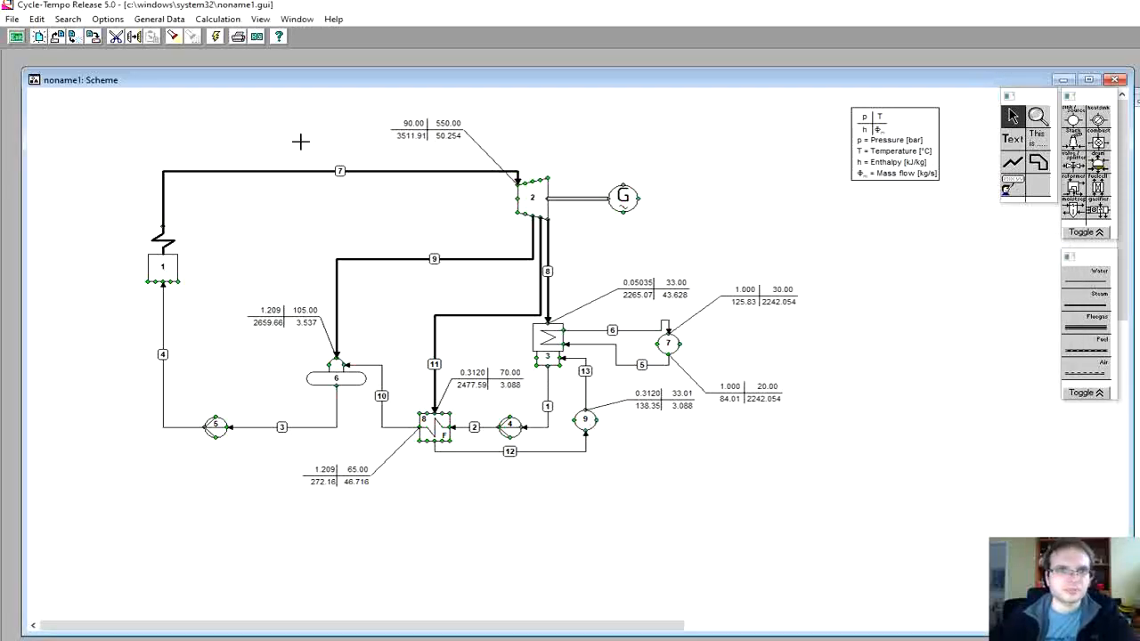
Step: Run the cycle calculation with the new condenser pressure
left_click(215, 37)
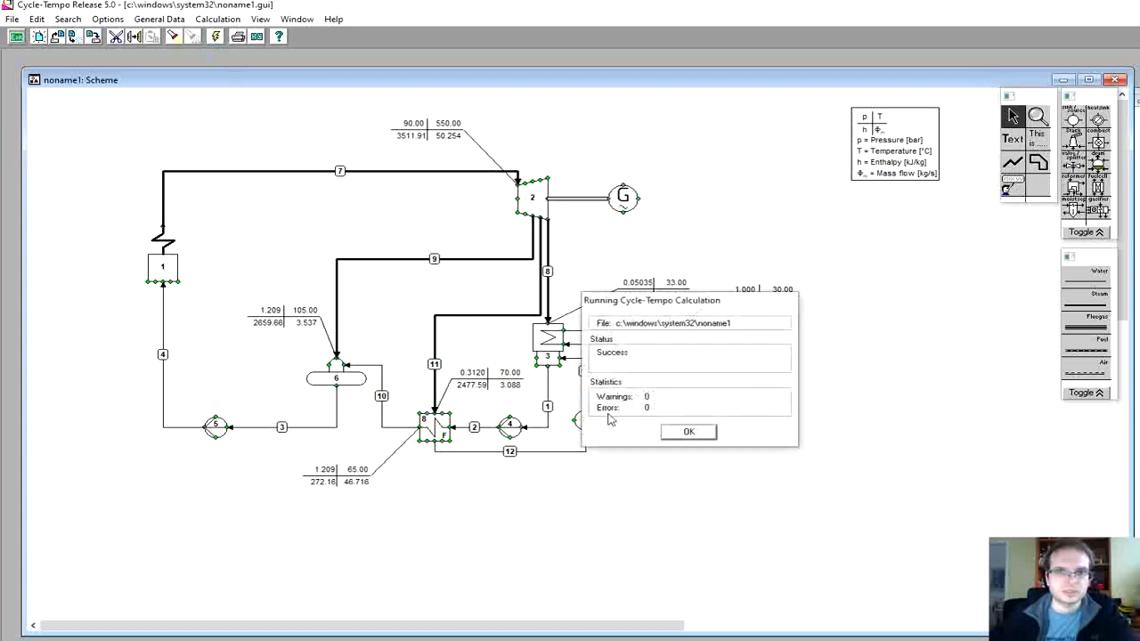
left_click(688, 431)
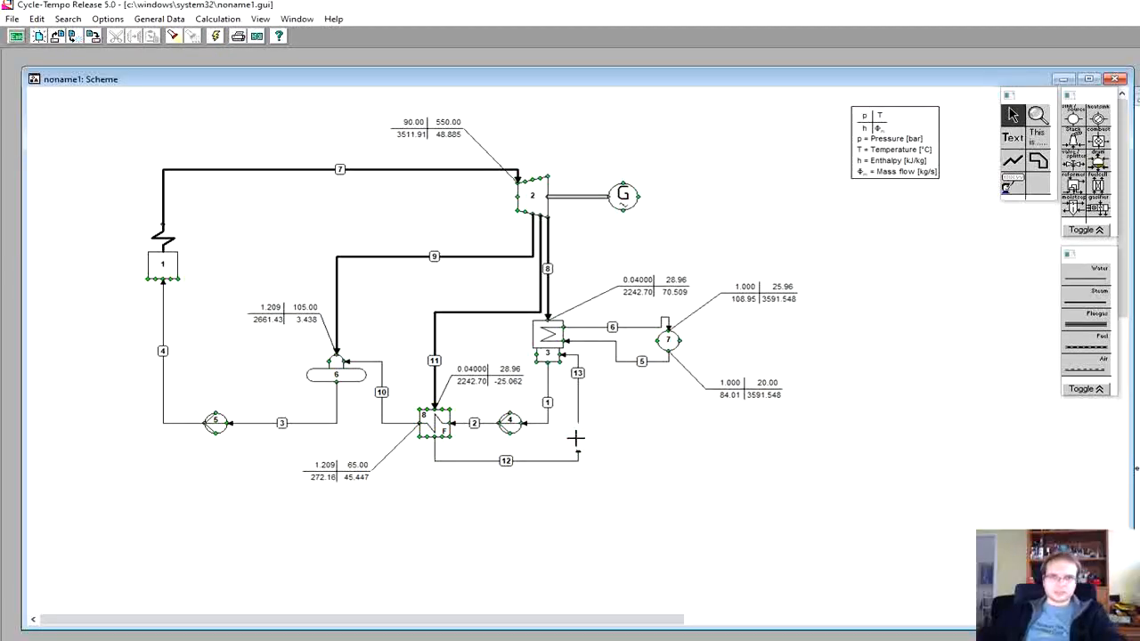
Step: Delete sink/source 9 and connect heater 8's drain outlet directly to condenser 3 with a water pipe
left_click(578, 436)
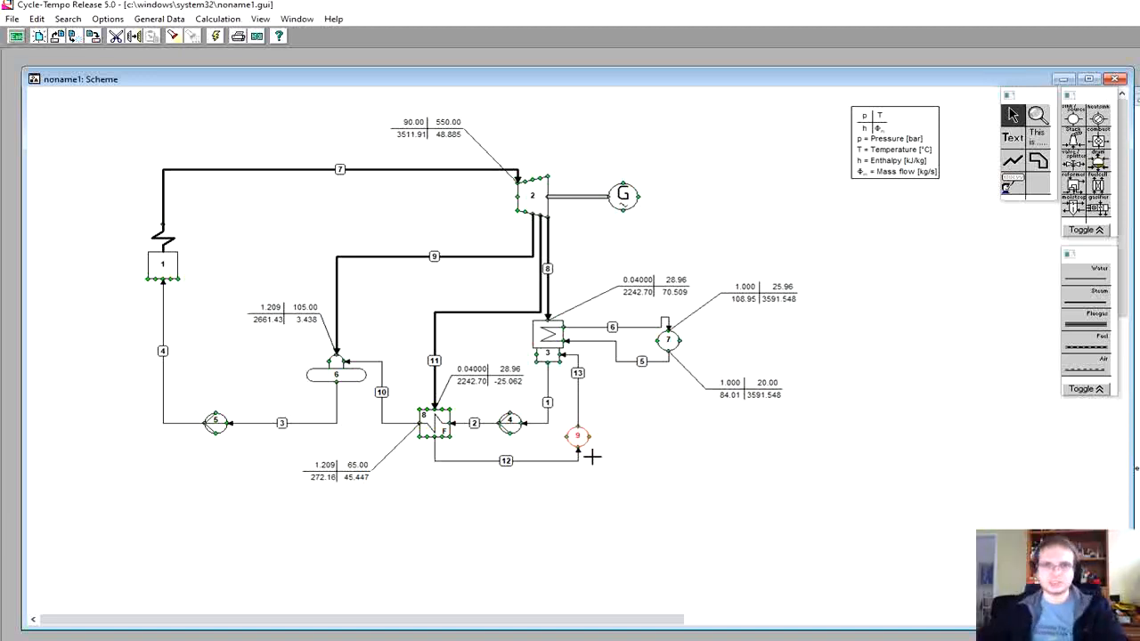
key("Delete")
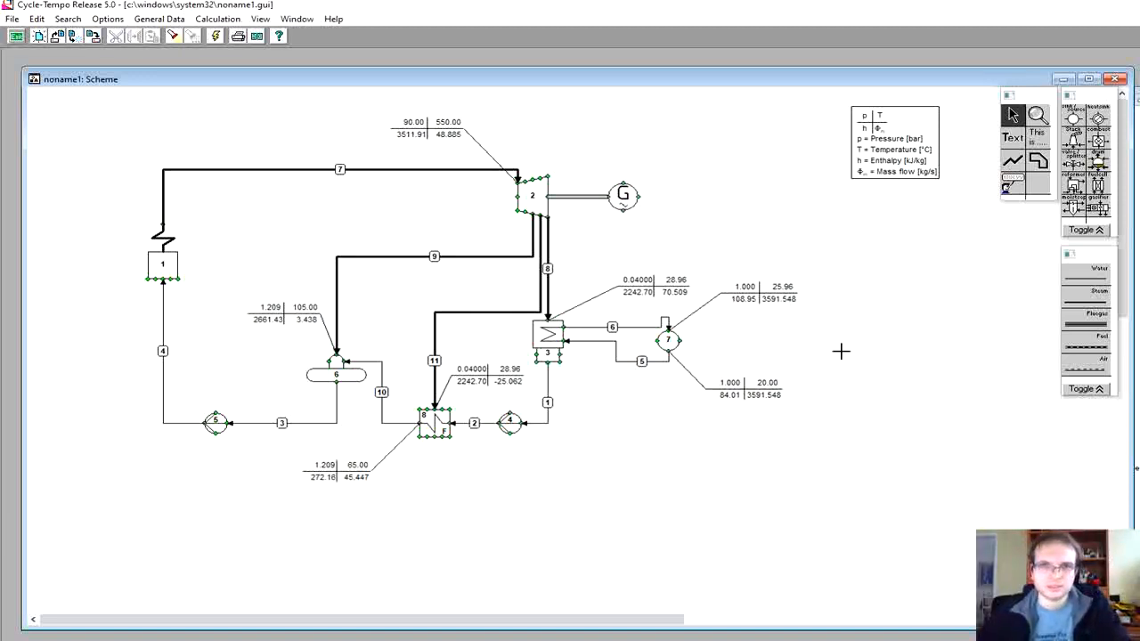
left_click(1107, 272)
left_click(438, 444)
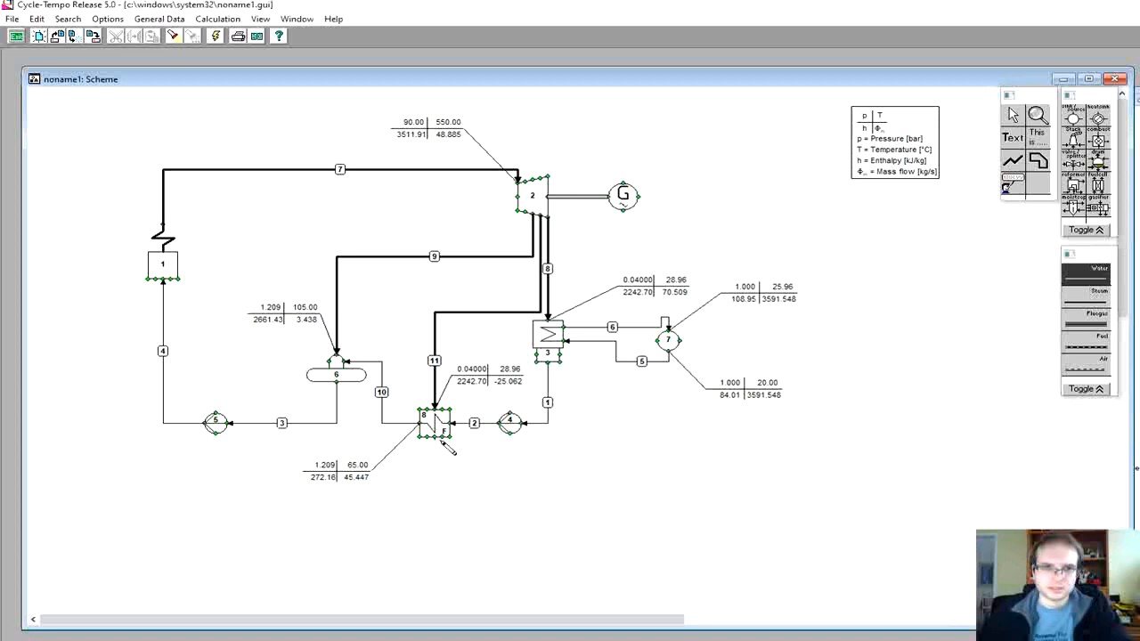
left_click(570, 358)
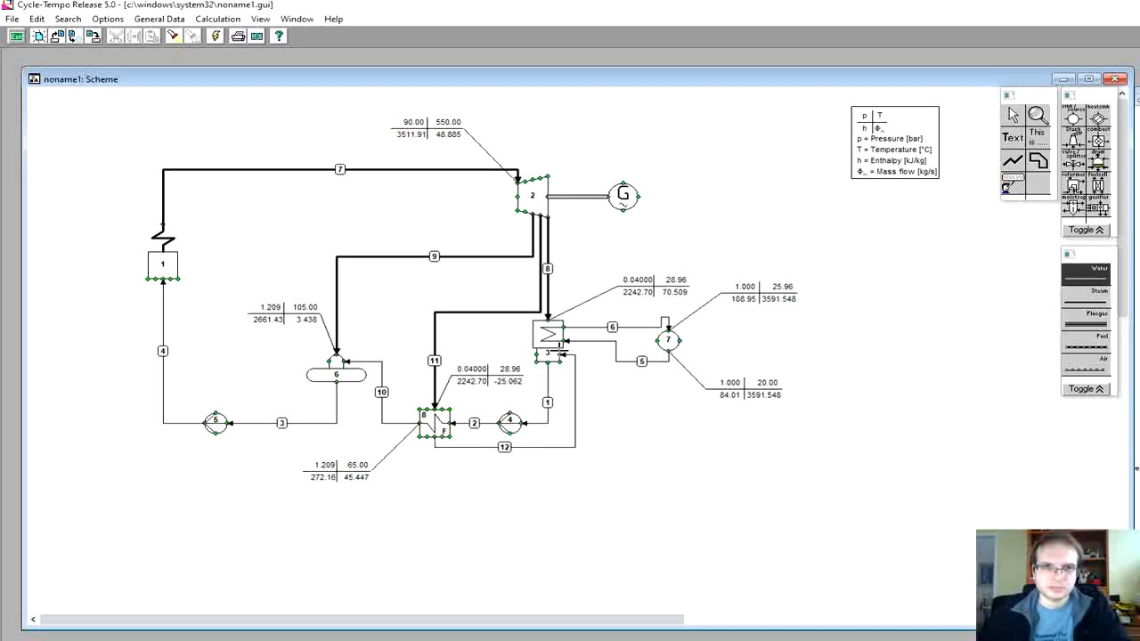
Step: Run the cycle calculation and read its messages through to the warnings at the end
left_click(216, 37)
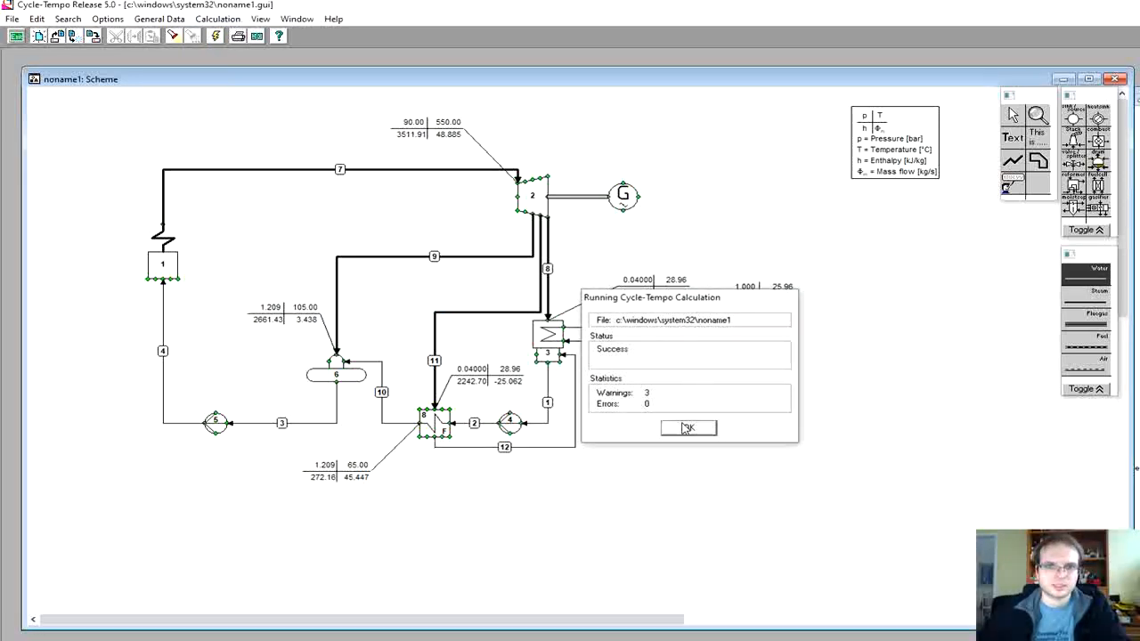
left_click(688, 433)
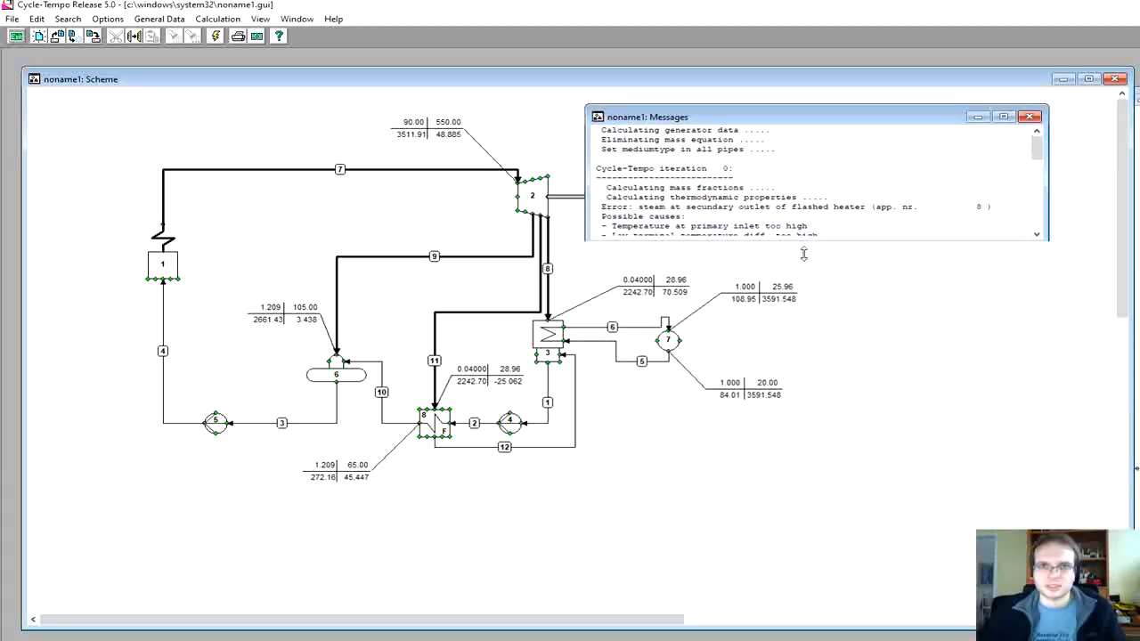
left_click_drag(803, 254, 803, 545)
left_click_drag(1033, 320, 1011, 526)
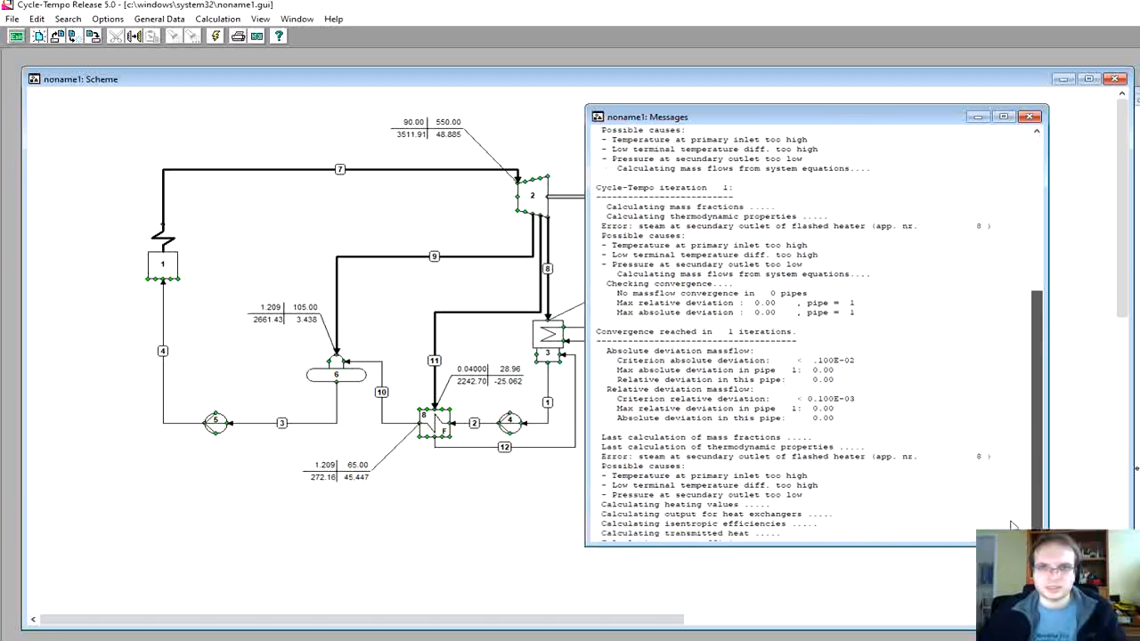
scroll(1015, 532, "down", 4)
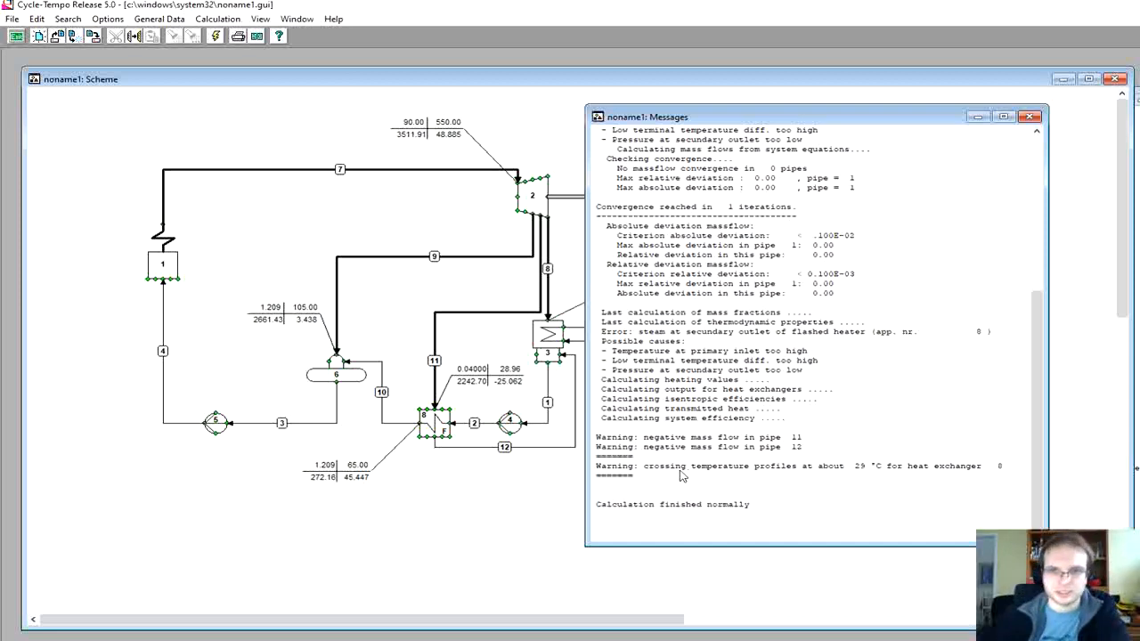
left_click(450, 486)
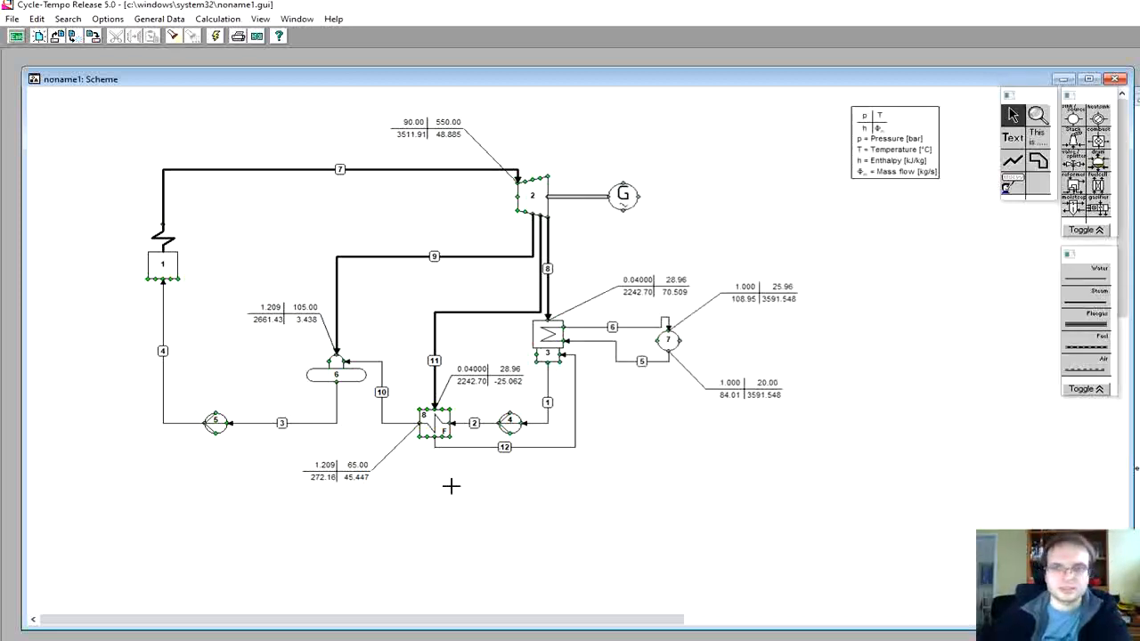
Step: Create a Q,T-diagram containing only Flash Heater 8, examine its temperature profiles and return to the scheme
left_click(158, 18)
mouse_move(260, 19)
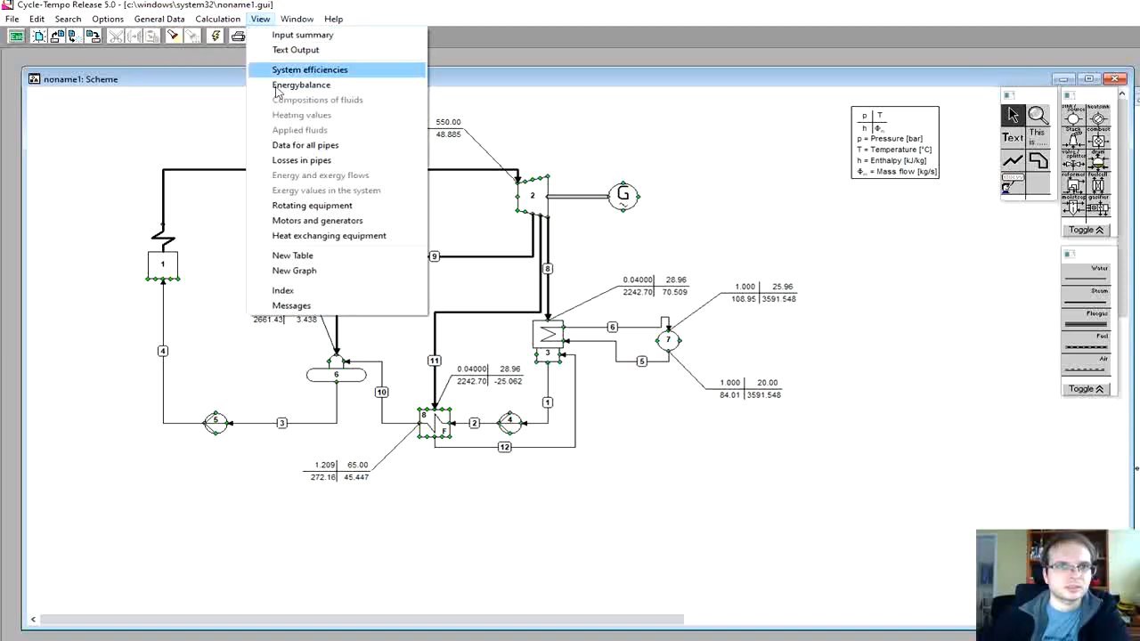
left_click(321, 269)
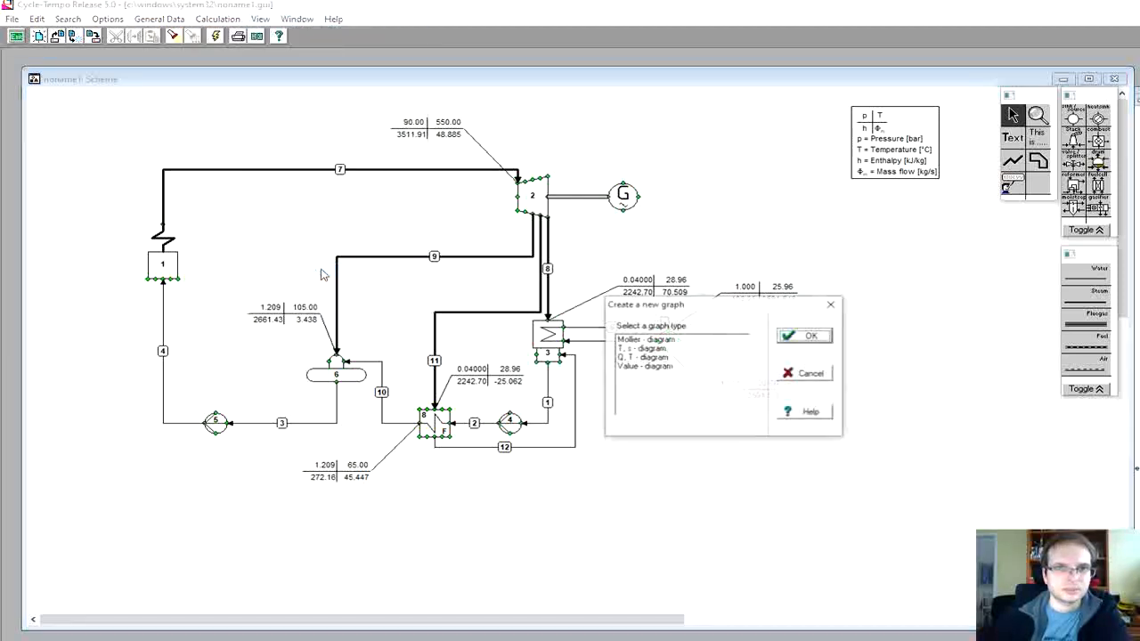
double_click(657, 356)
left_click(135, 87)
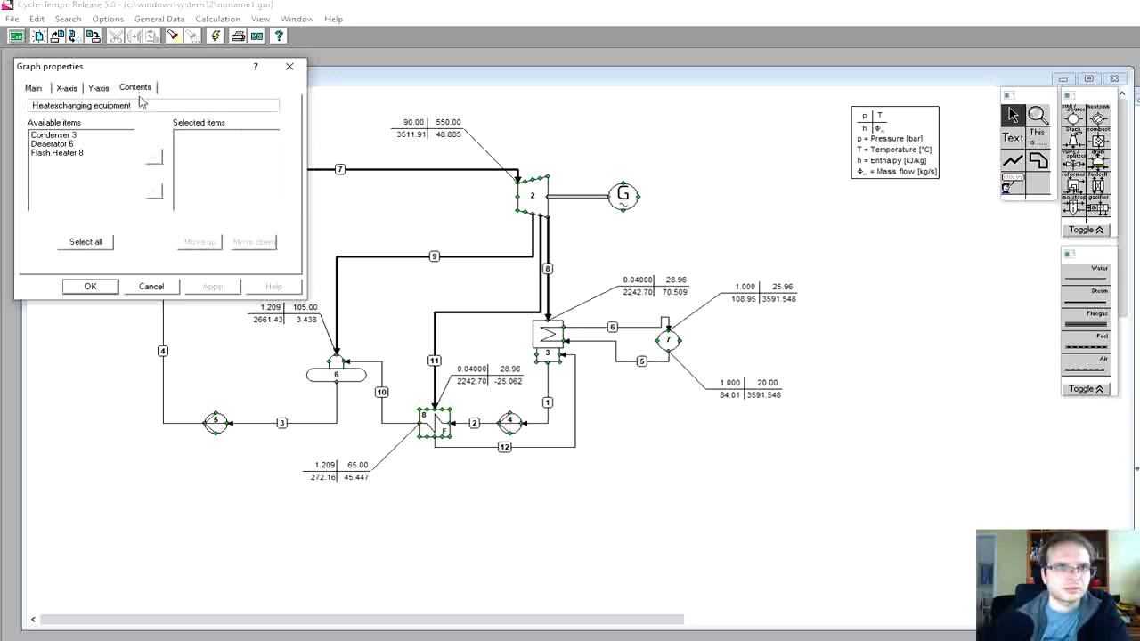
double_click(81, 153)
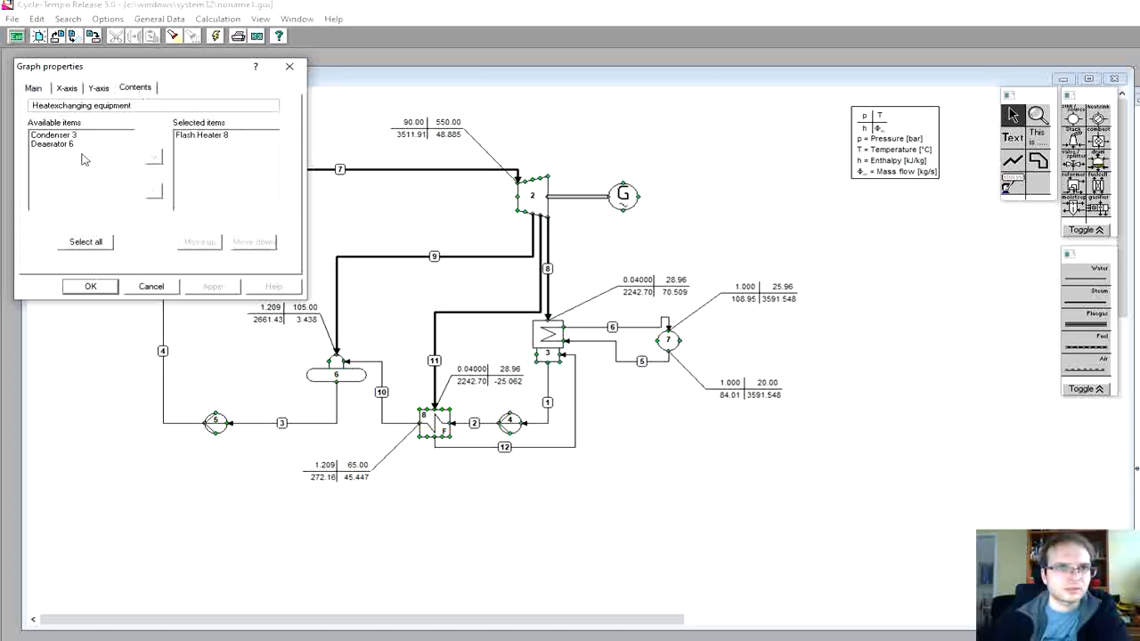
left_click(96, 289)
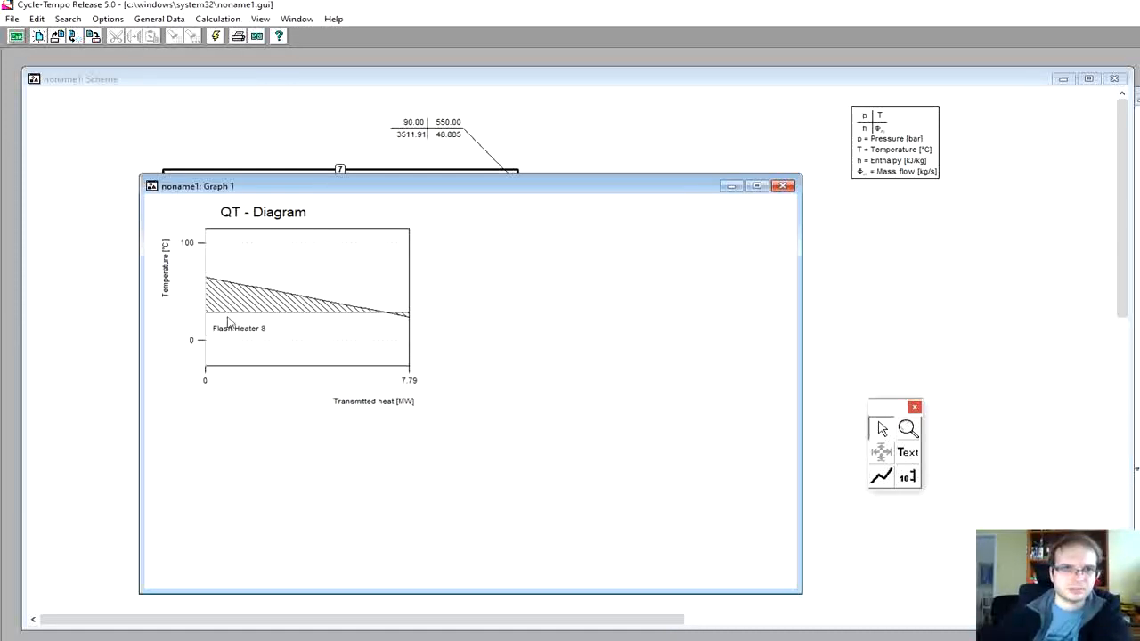
left_click(806, 316)
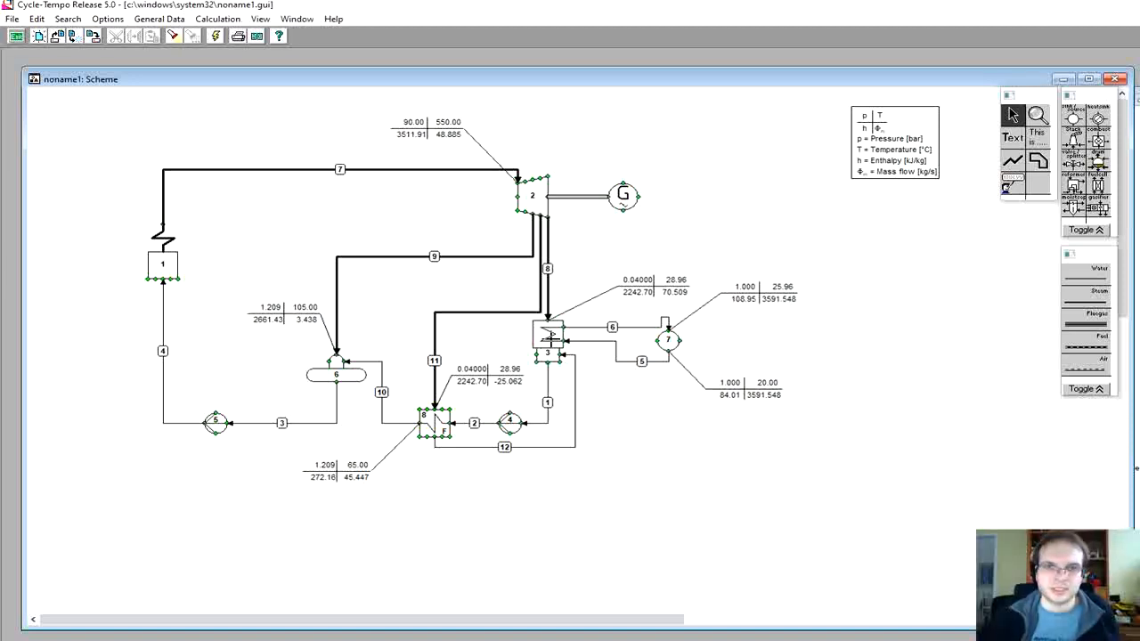
Step: Set condenser 3's DELT1 to 10 °C, clear its POUT2 value and rerun the cycle calculation
double_click(551, 336)
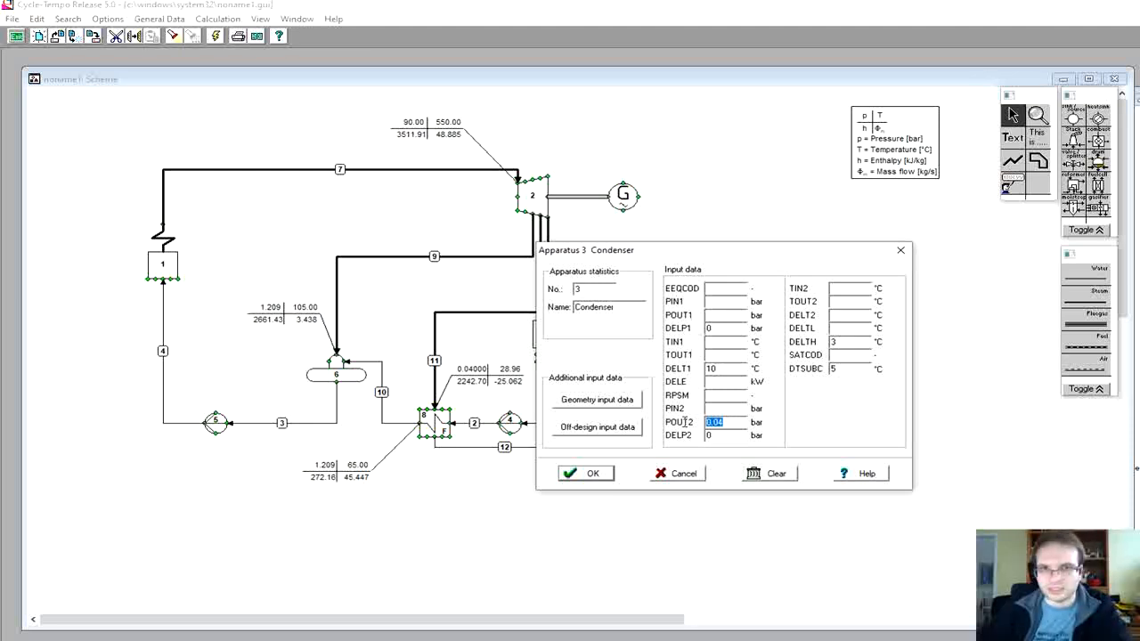
key("BackSpace")
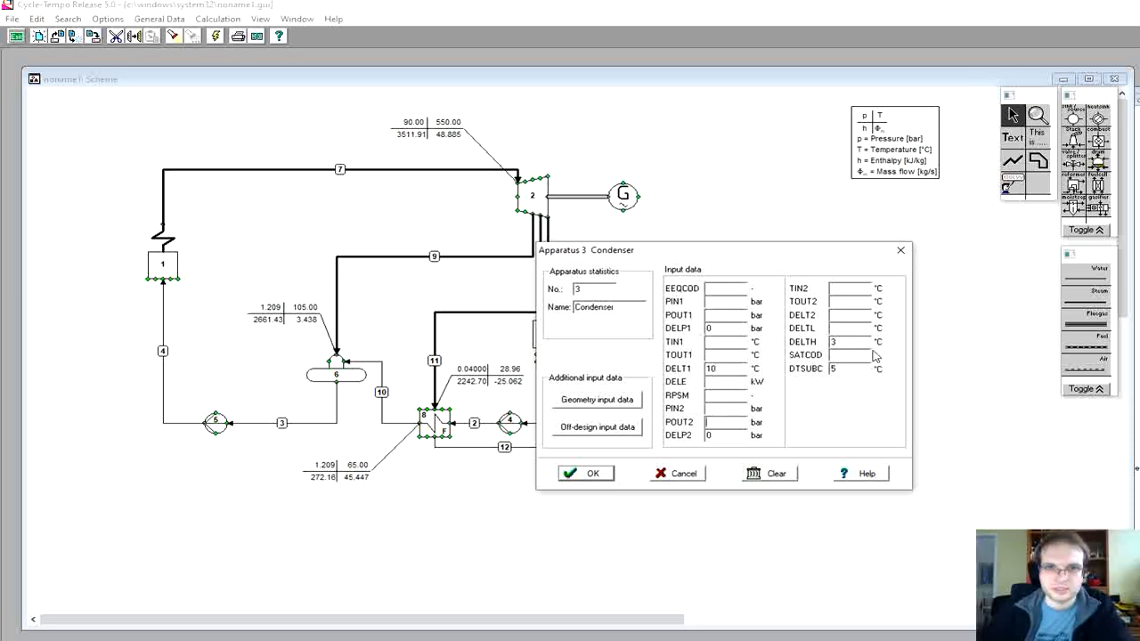
left_click_drag(736, 263, 894, 257)
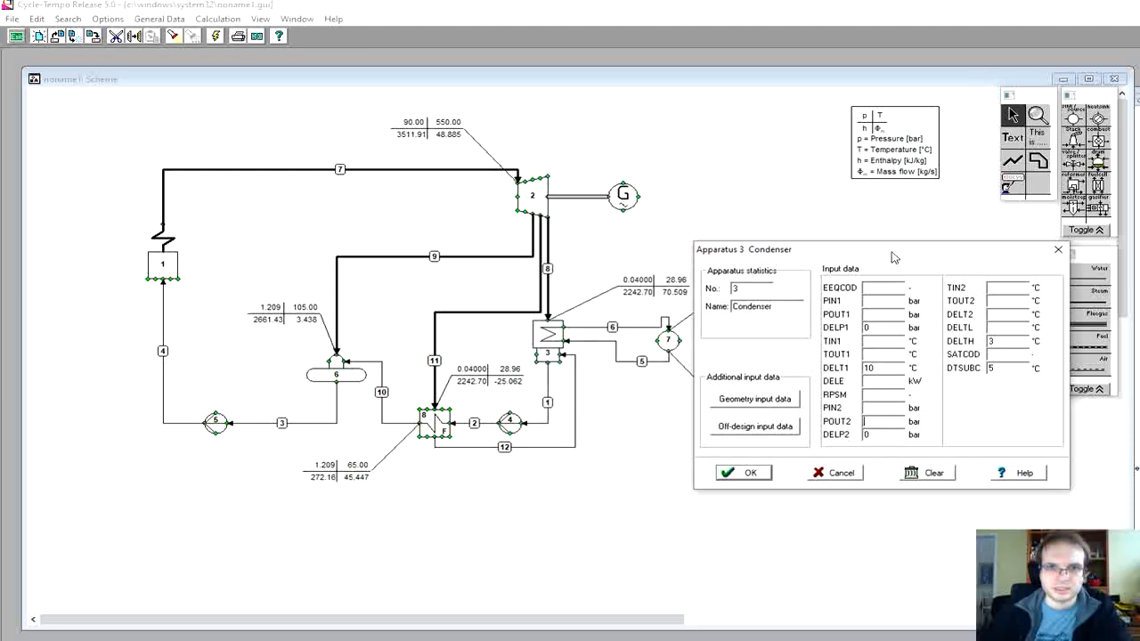
left_click(745, 473)
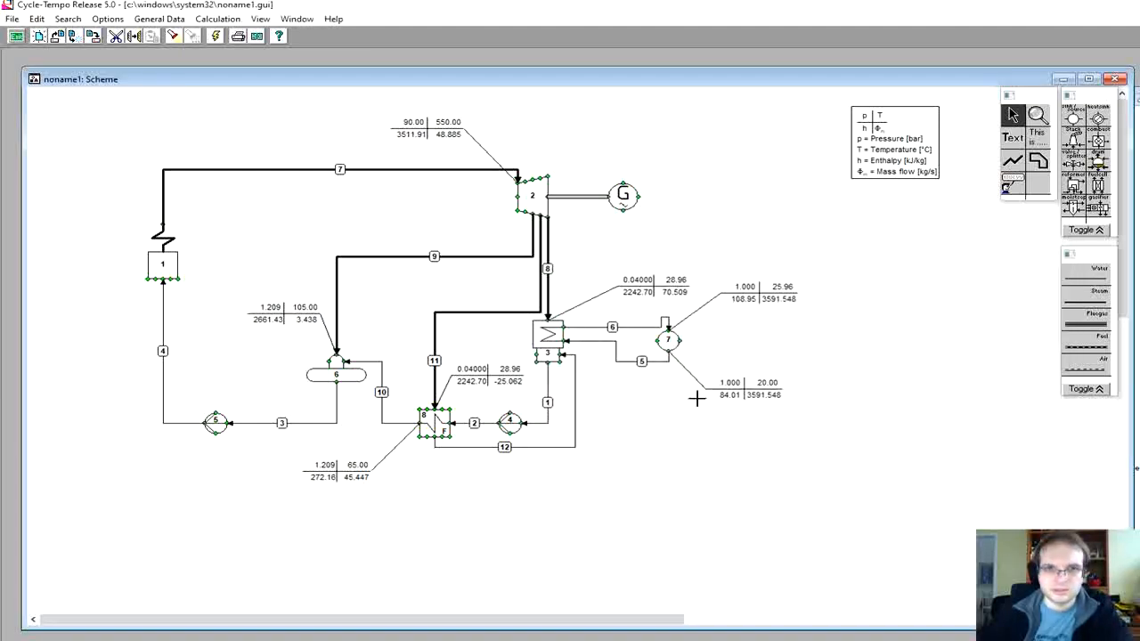
left_click(215, 36)
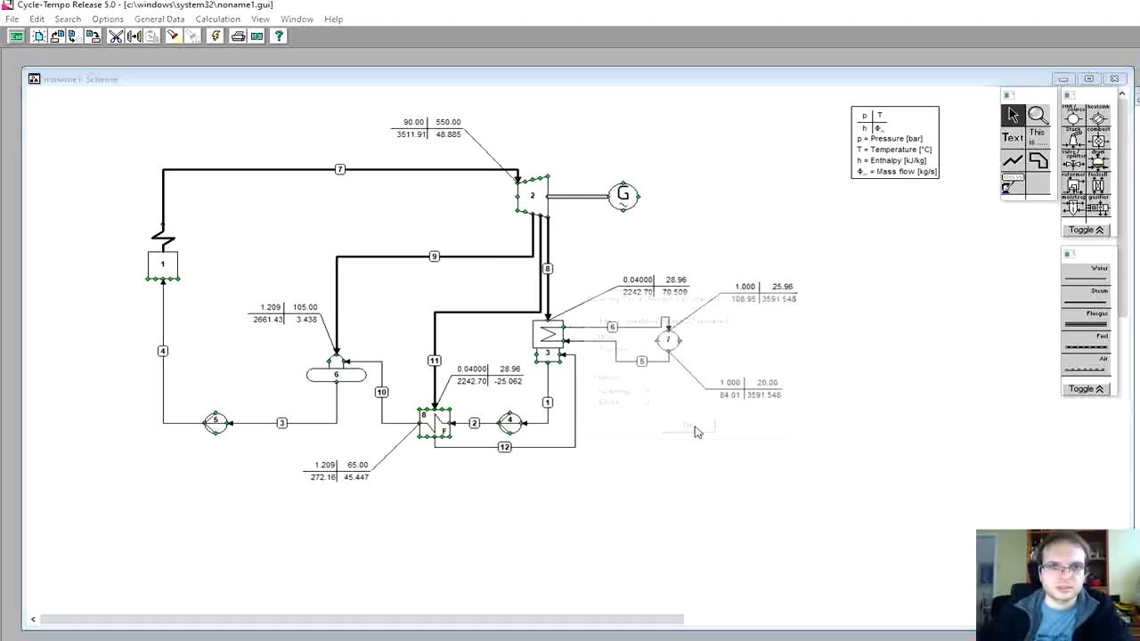
left_click(693, 428)
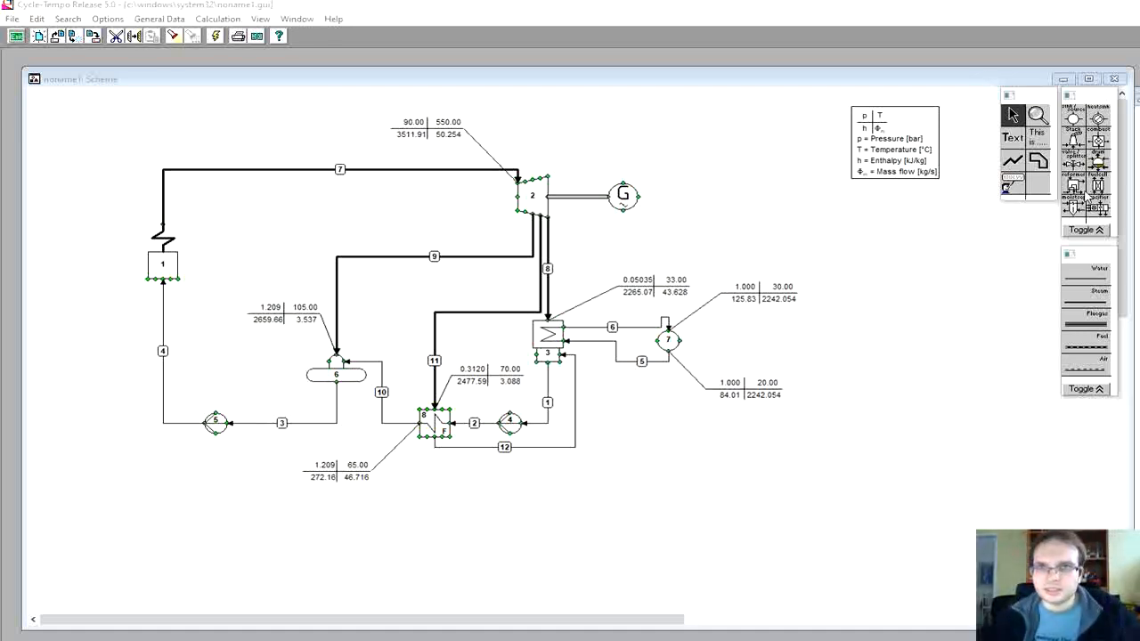
Step: Add a second flash heater and position it on the feedwater line between pump 5 and boiler 1
left_click(1095, 230)
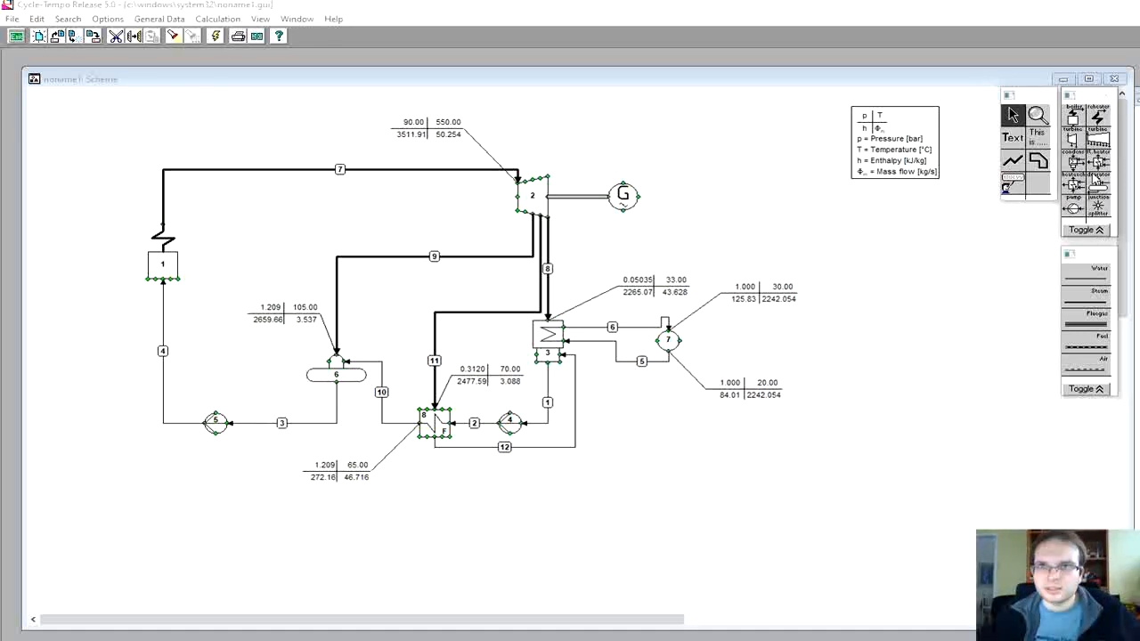
left_click(1100, 162)
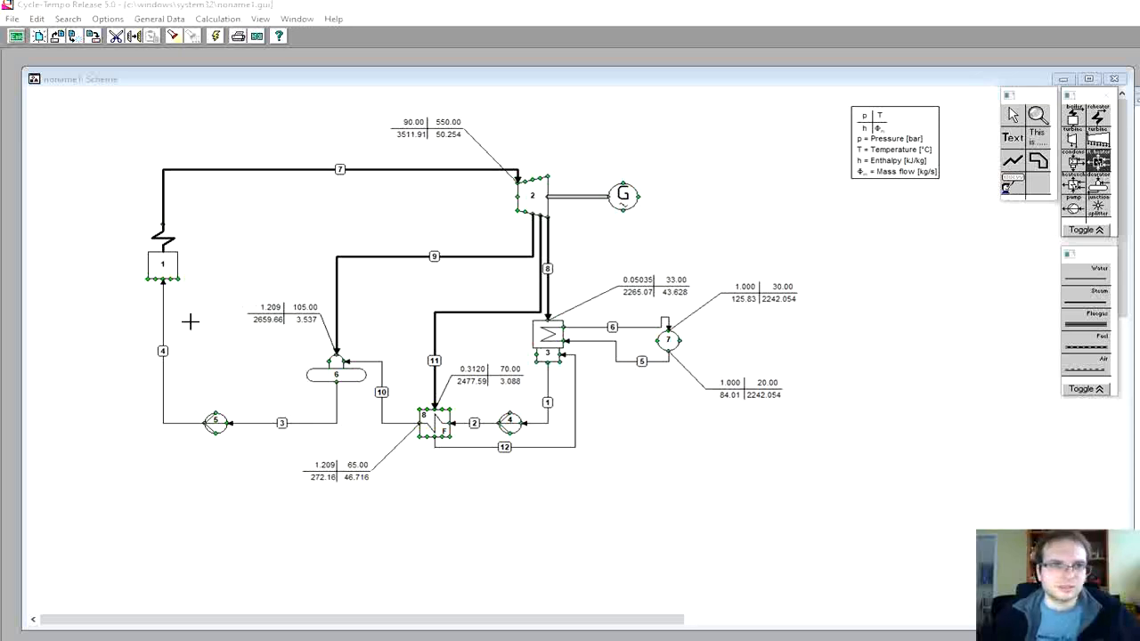
left_click(123, 335)
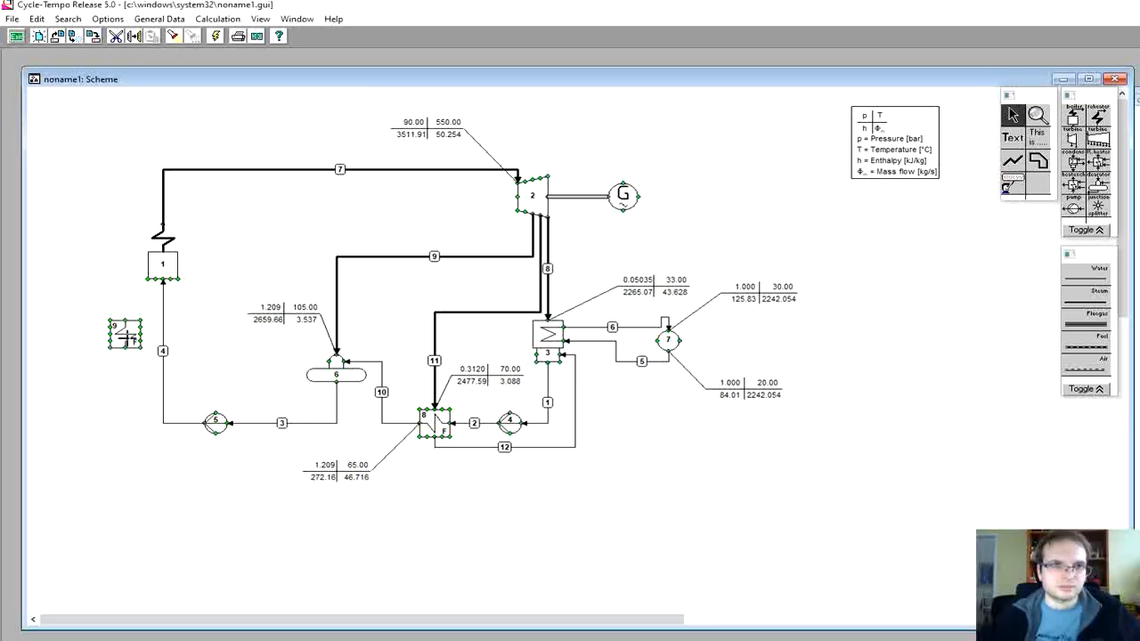
left_click_drag(123, 337, 161, 337)
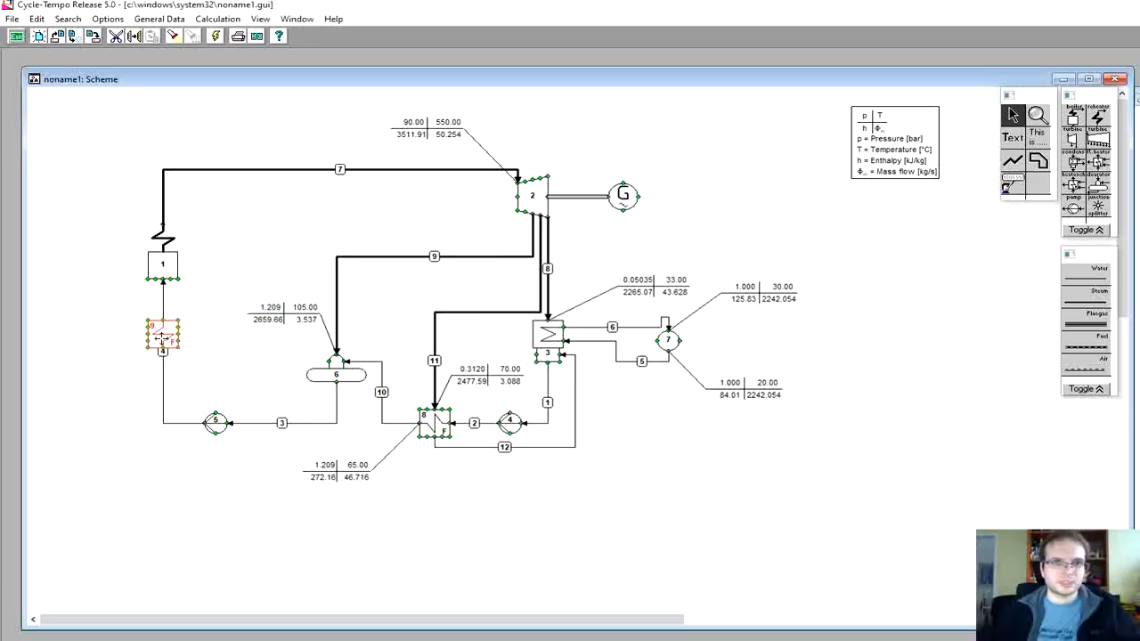
left_click_drag(161, 336, 161, 370)
Step: Replace pipe 4 with water pipes from pump 5 to heater 9 and from heater 9 to boiler 1
left_click(161, 379)
key("Delete")
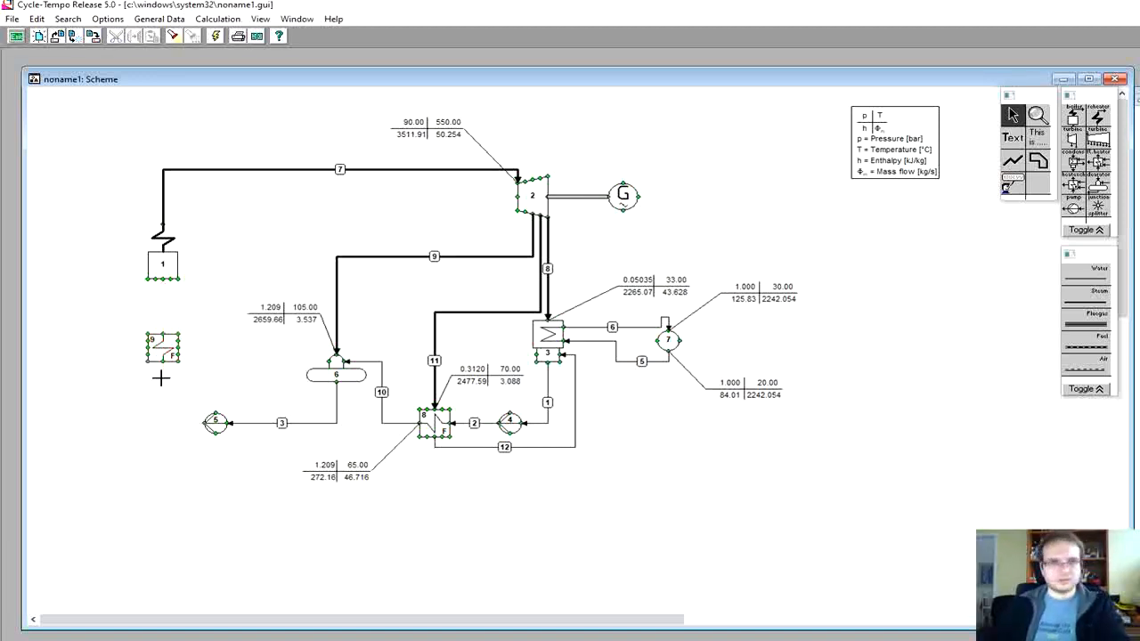
left_click(1086, 276)
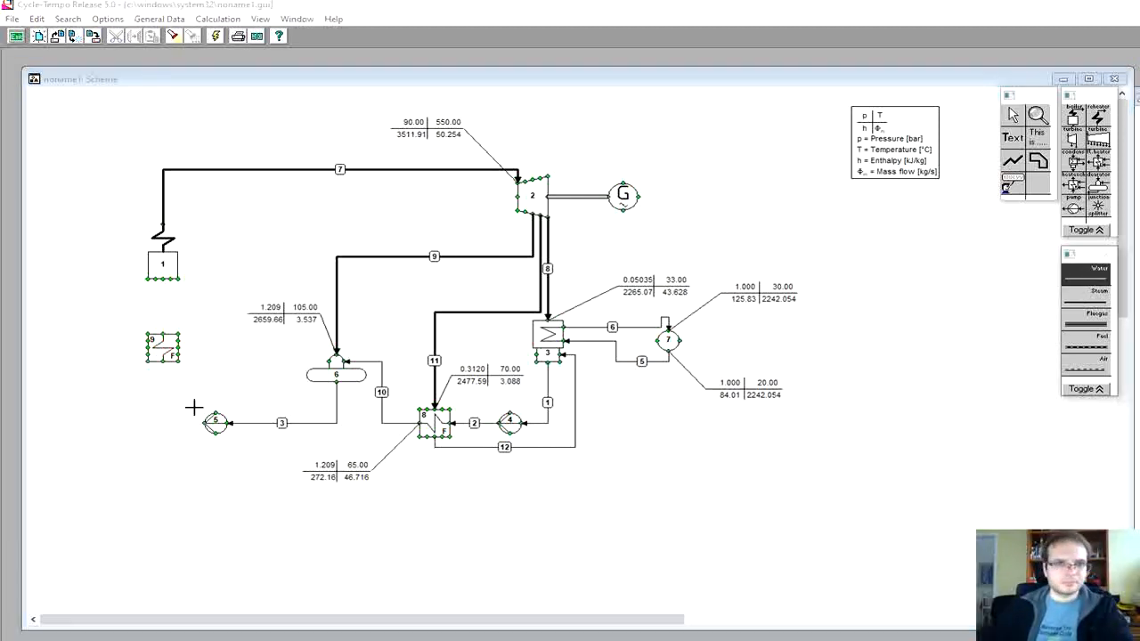
left_click(163, 362)
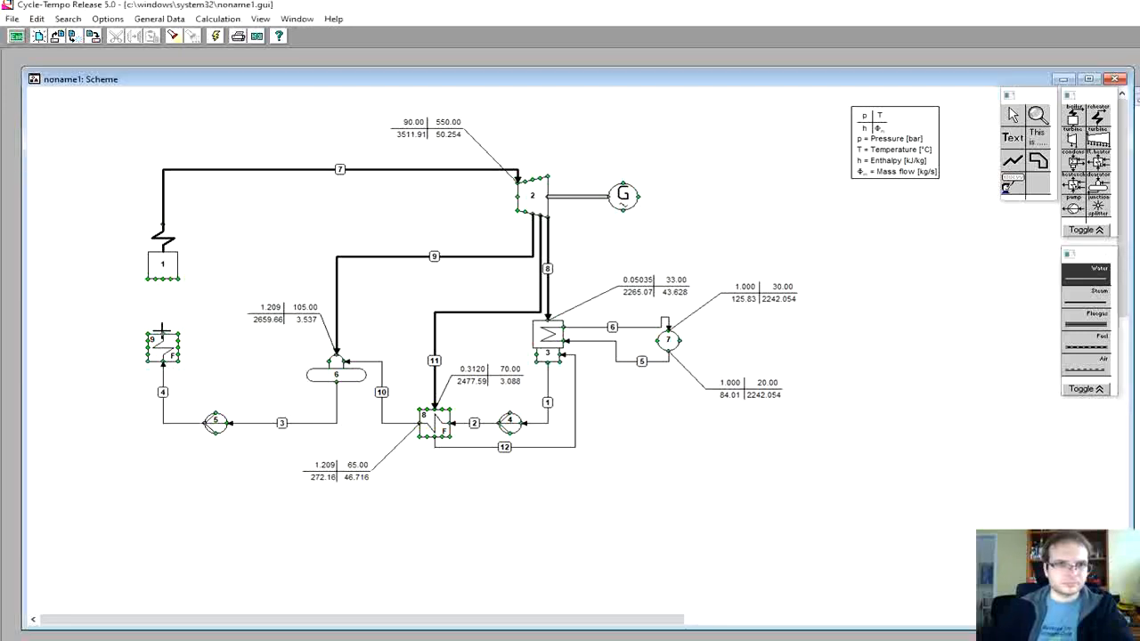
left_click(163, 334)
left_click(164, 279)
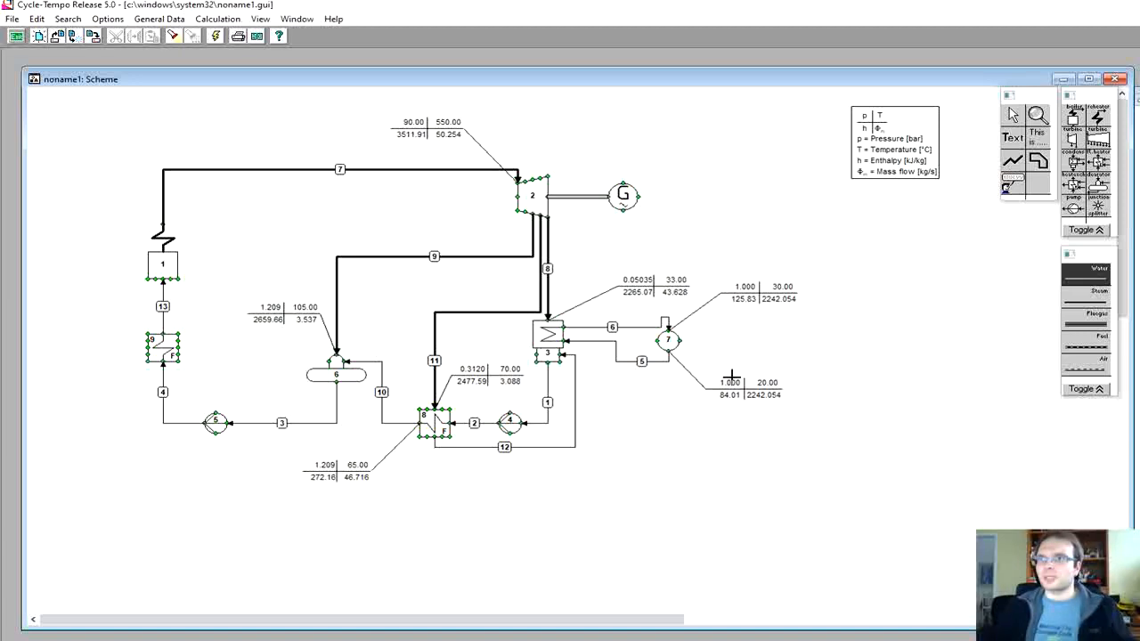
Step: Draw a steam pipe from a free extraction port of turbine 2, above pipe 9, to the side inlet of heater 9
left_click(1086, 296)
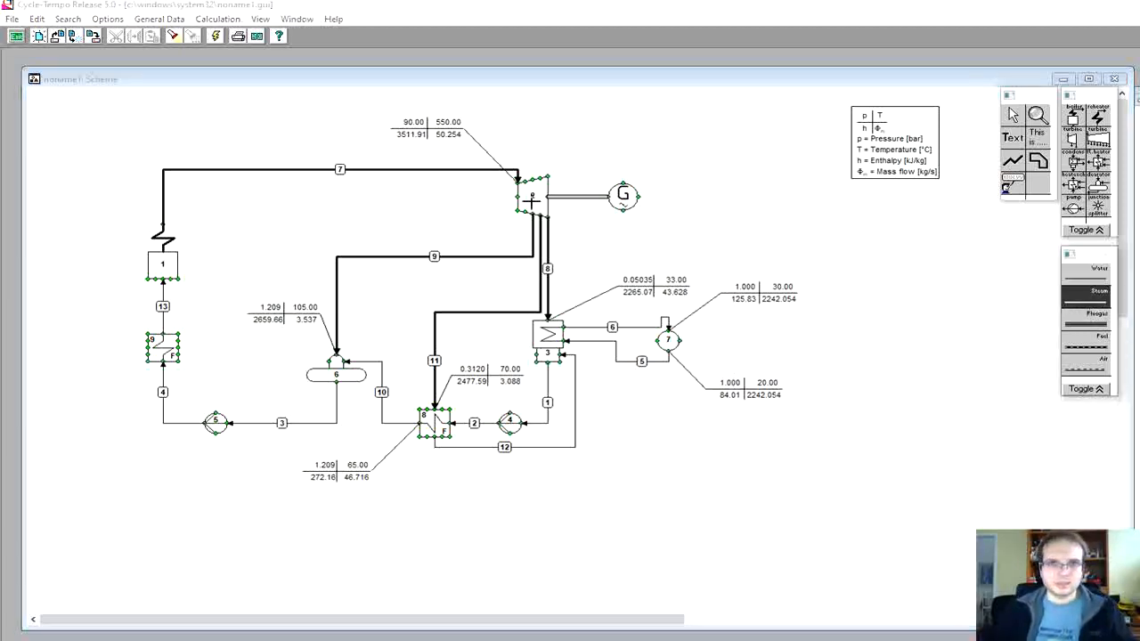
left_click(522, 212)
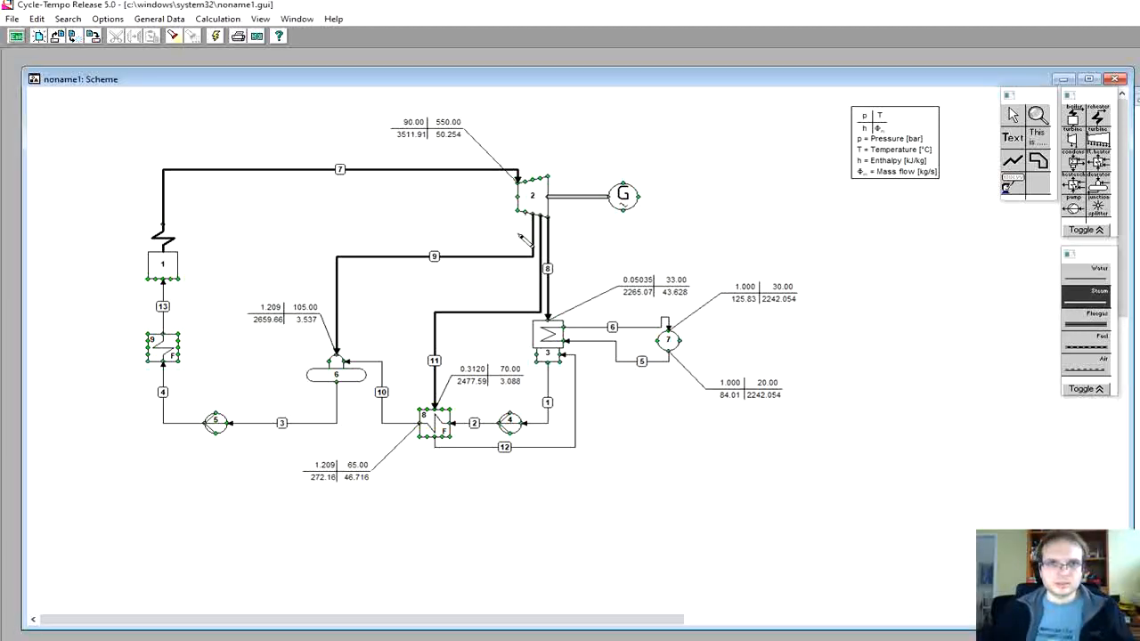
left_click(260, 245)
left_click(216, 337)
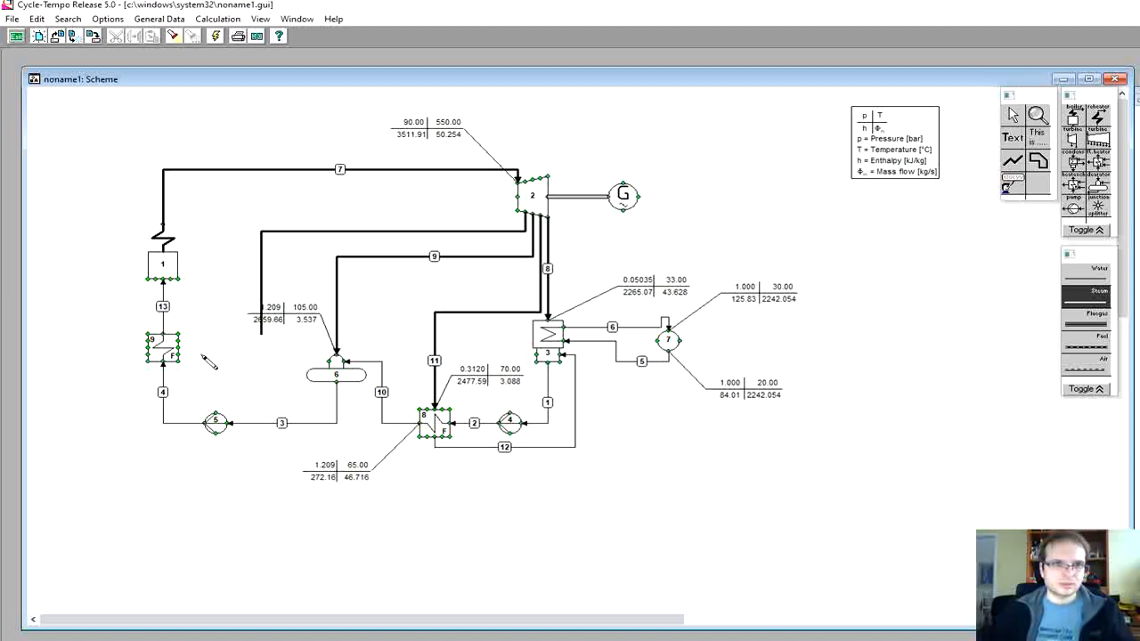
left_click(177, 347)
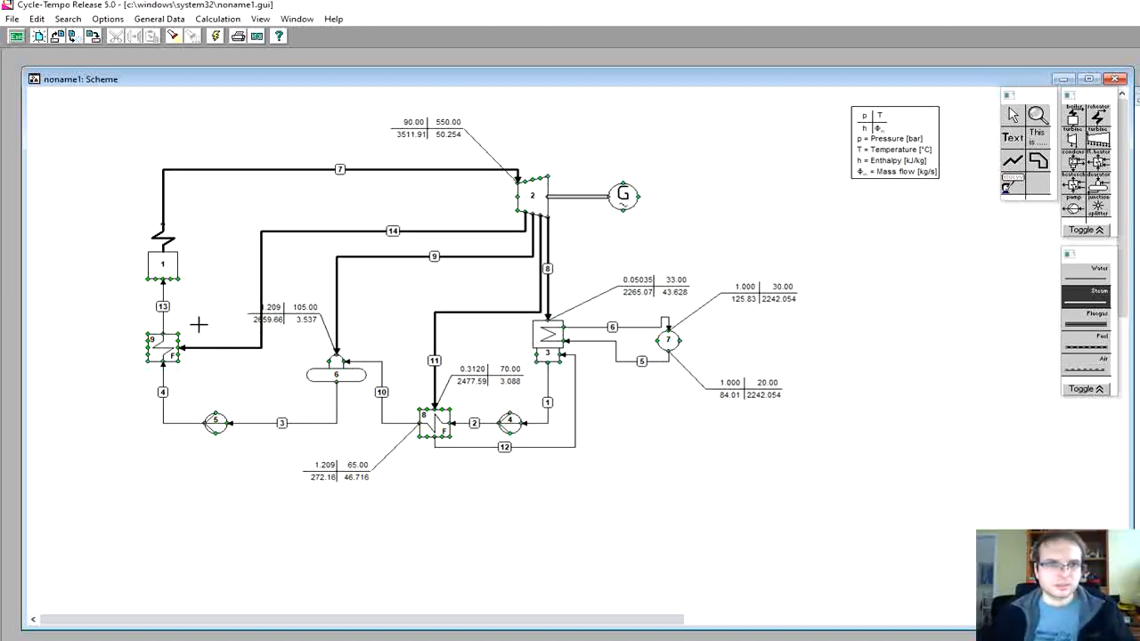
Step: Move heater 9 slightly down, away from boiler 1, and delete the water pipe between them
key("Escape")
left_click(165, 348)
left_click_drag(165, 348, 164, 361)
left_click(163, 334)
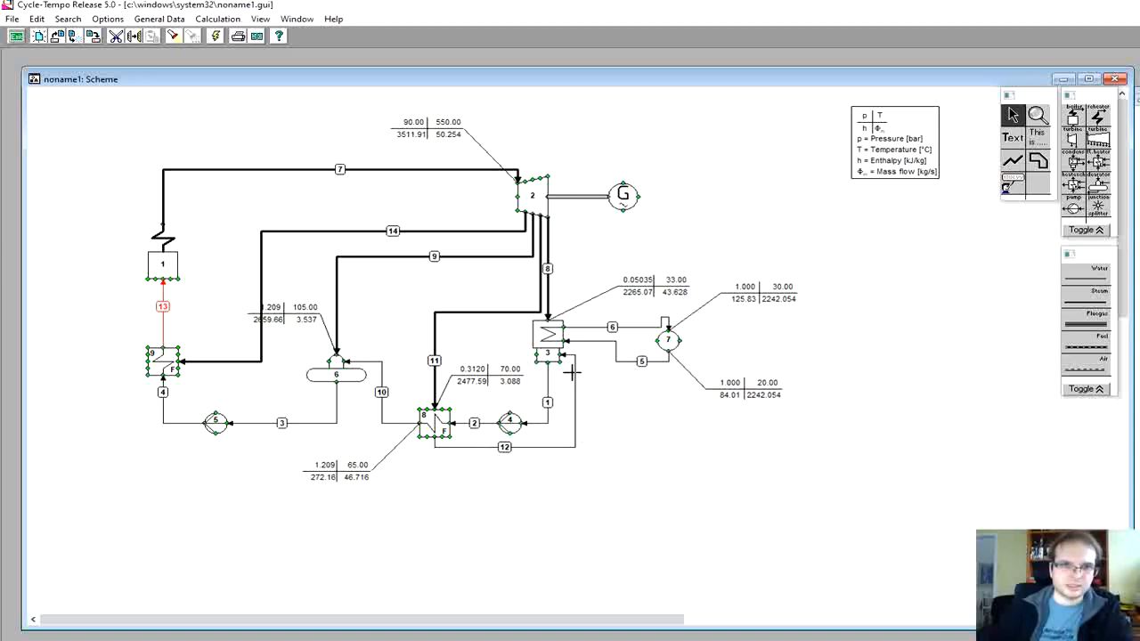
key("Delete")
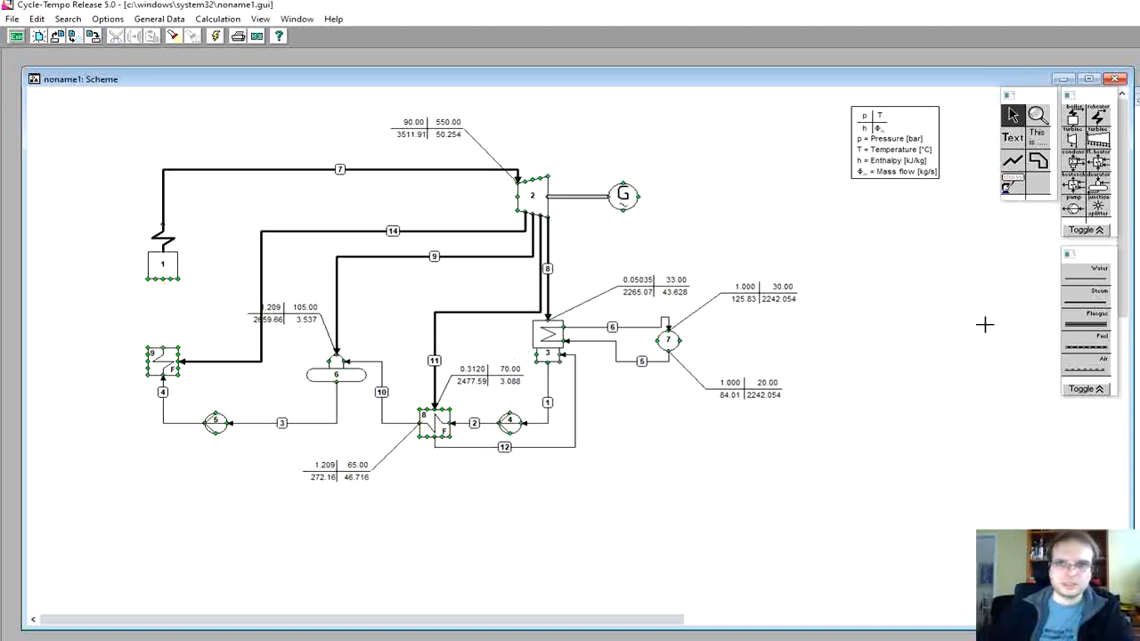
Step: Place a junction node between heater 9 and boiler 1, and a pump on the side of heater 9 opposite its steam inlet
left_click(1099, 210)
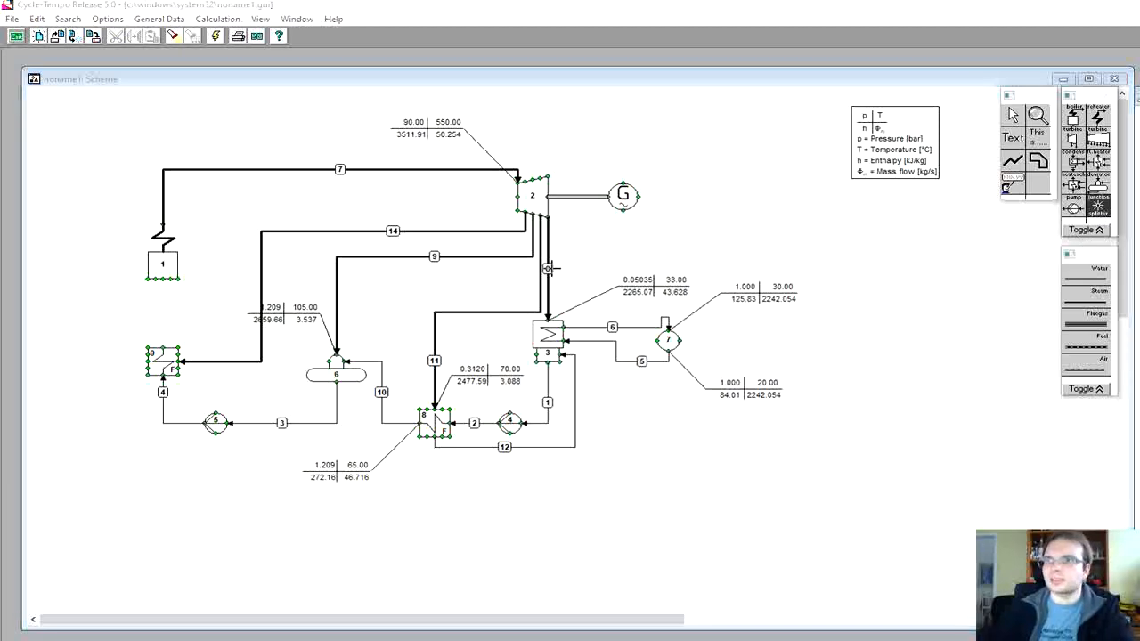
left_click(162, 318)
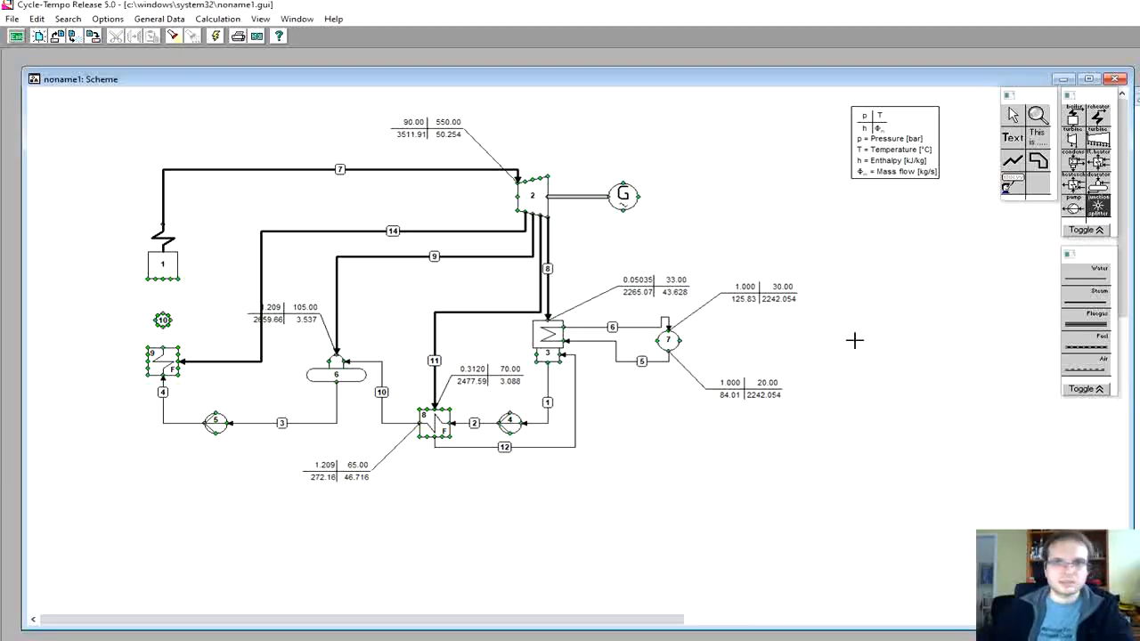
left_click(1086, 278)
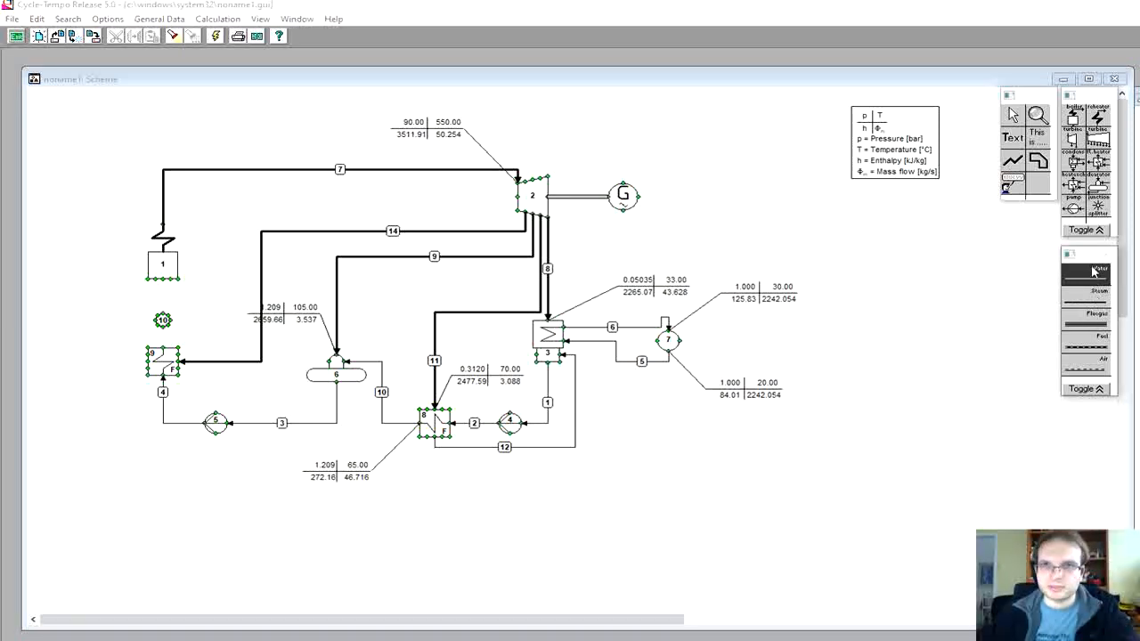
left_click(1073, 208)
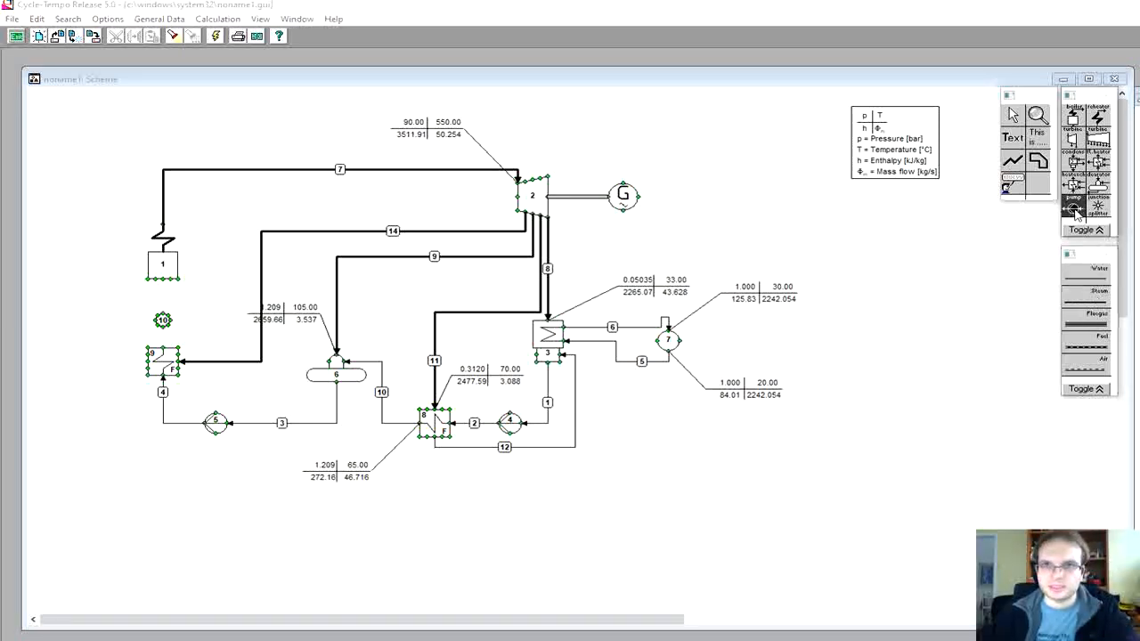
left_click(95, 339)
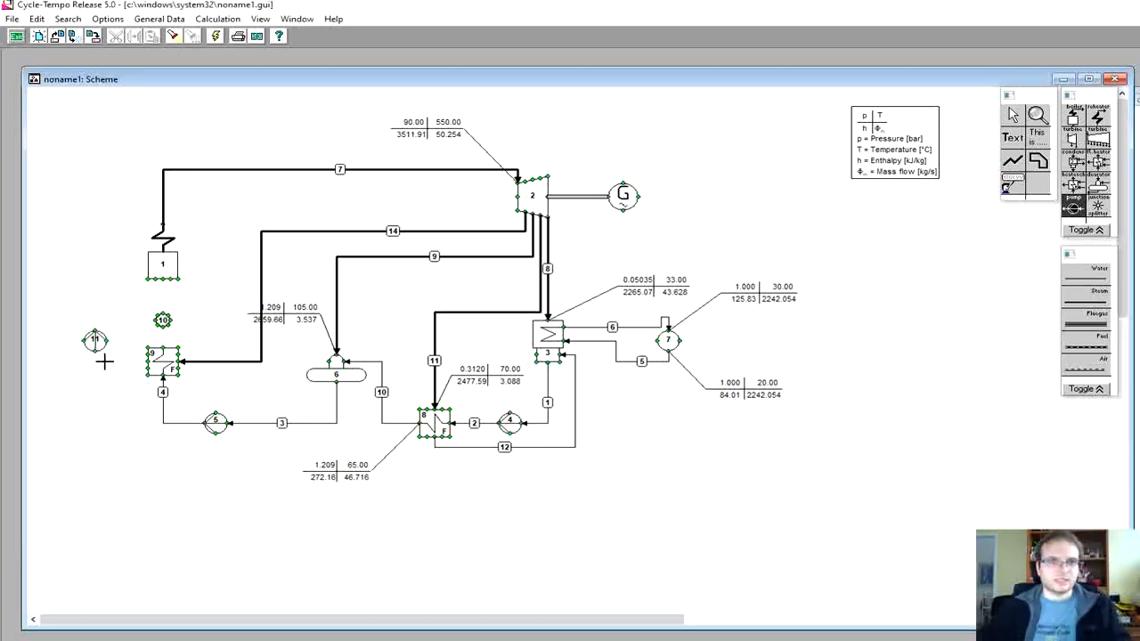
Step: Draw water pipes from the free side of heater 9 to pump 11 and from pump 11 to node 10
left_click(1093, 277)
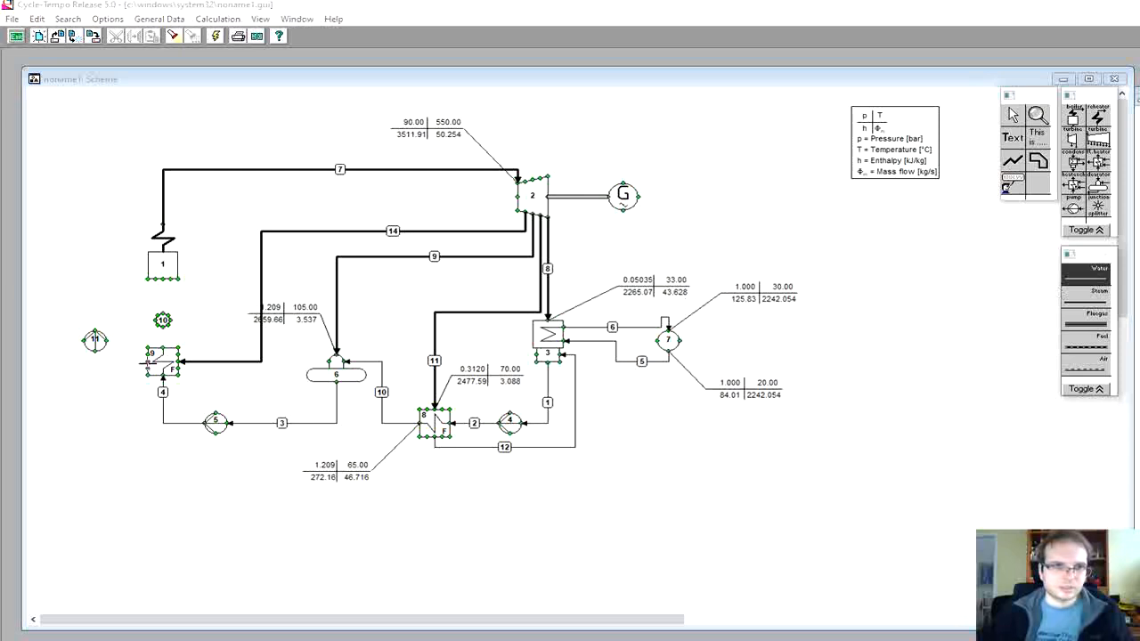
left_click(149, 363)
left_click(95, 350)
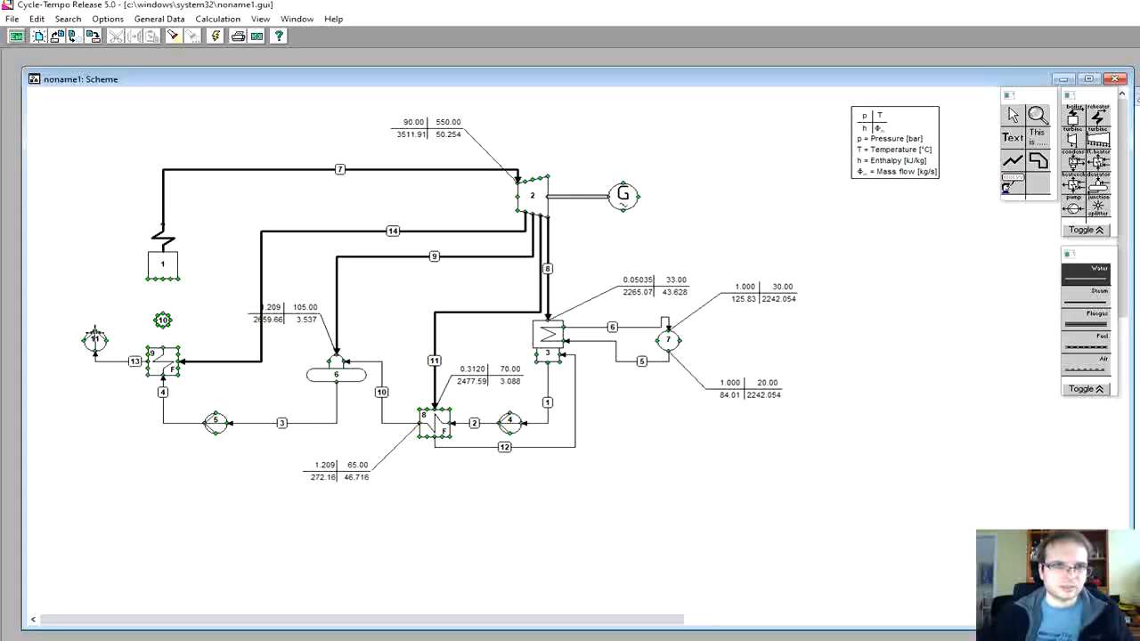
left_click(95, 333)
left_click(158, 321)
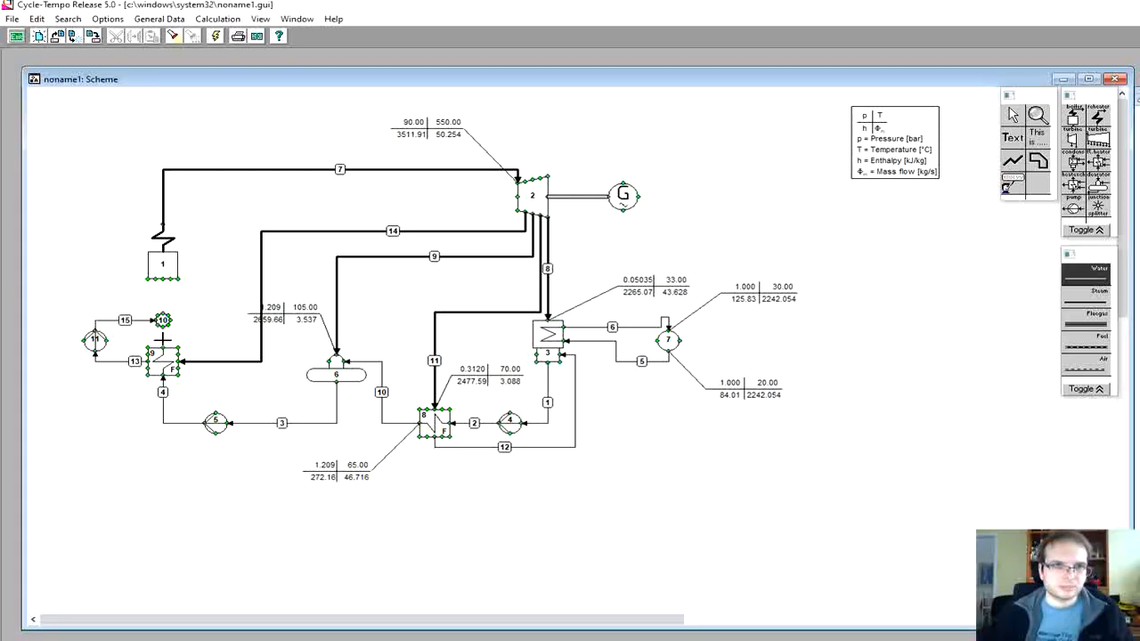
Step: Draw water pipes from the upper side of heater 9 to node 10 and from node 10 to boiler 1
left_click(165, 344)
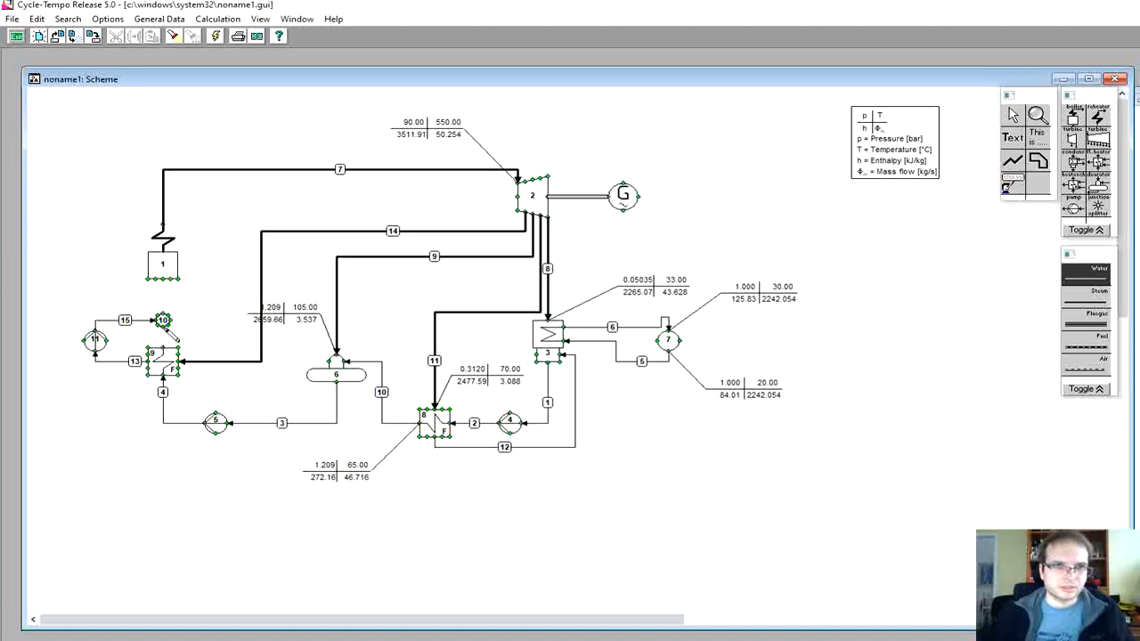
left_click(163, 327)
left_click(163, 312)
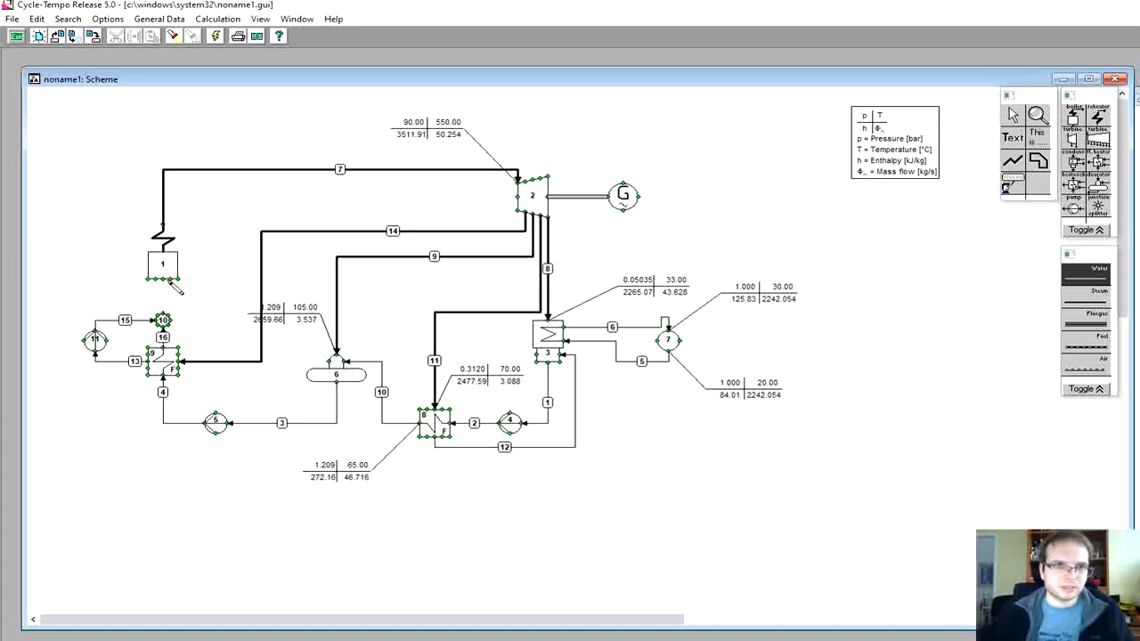
left_click(163, 279)
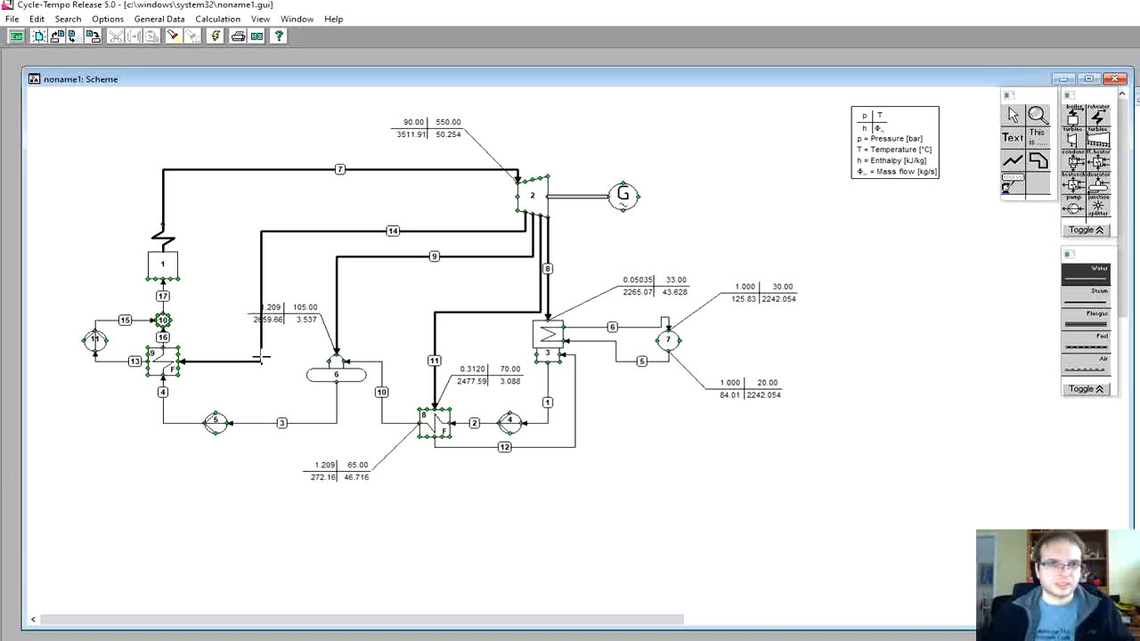
right_click(212, 332)
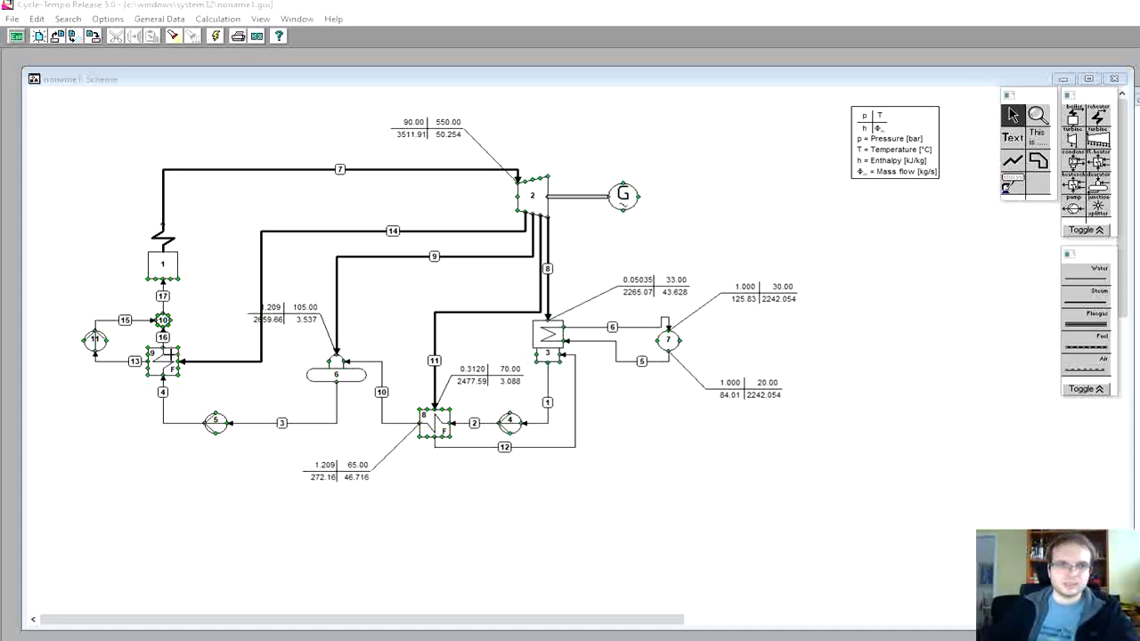
Step: Set heater 9's DELP1 and DELP2 to 0 bar, DELT1 to 60 °C and POUT2 to 10 bar
double_click(159, 367)
left_click(725, 302)
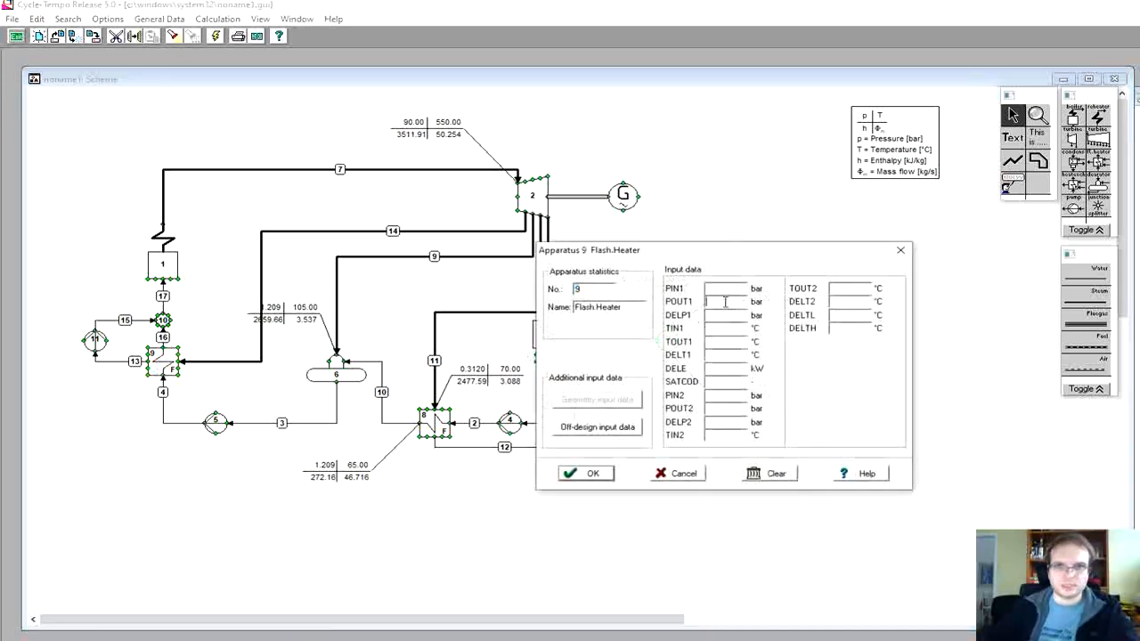
left_click(721, 313)
type("0")
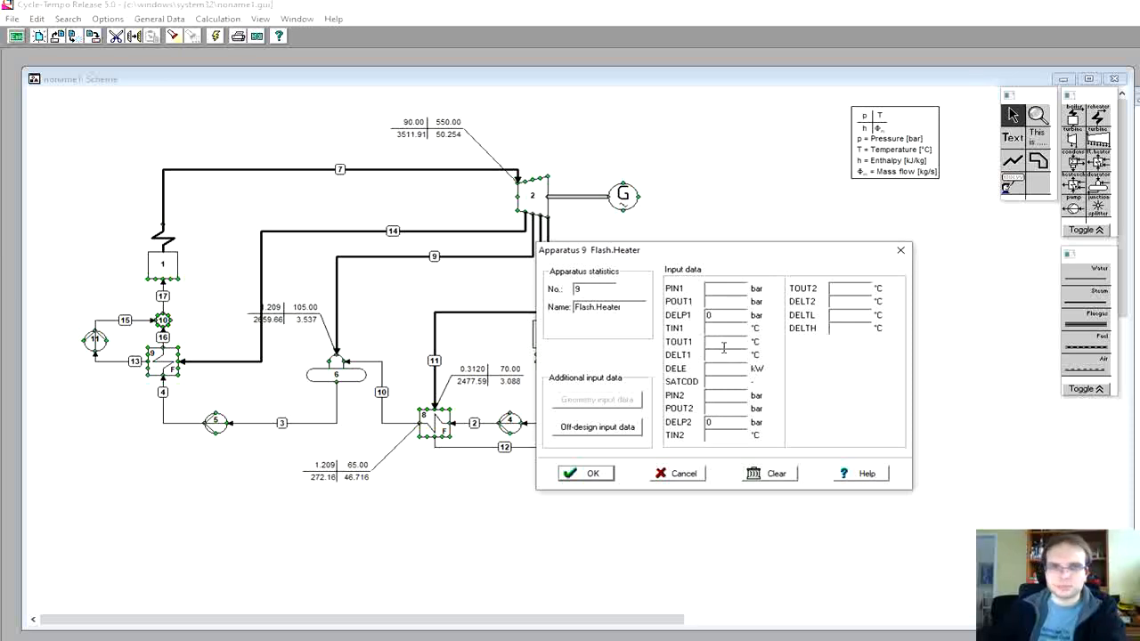
left_click(724, 354)
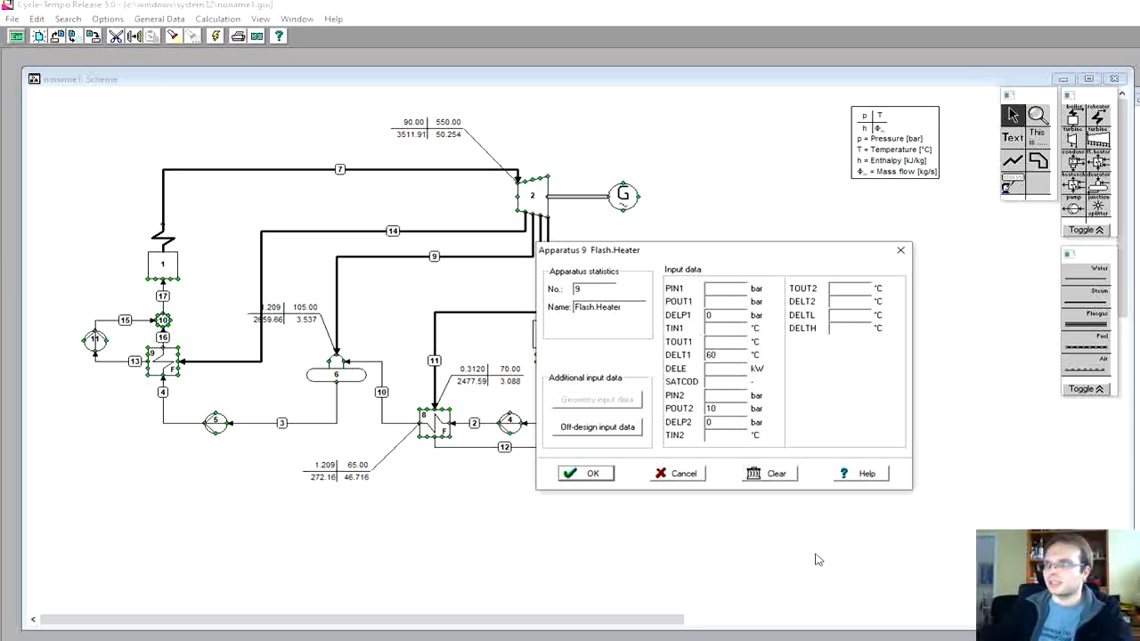
left_click(592, 472)
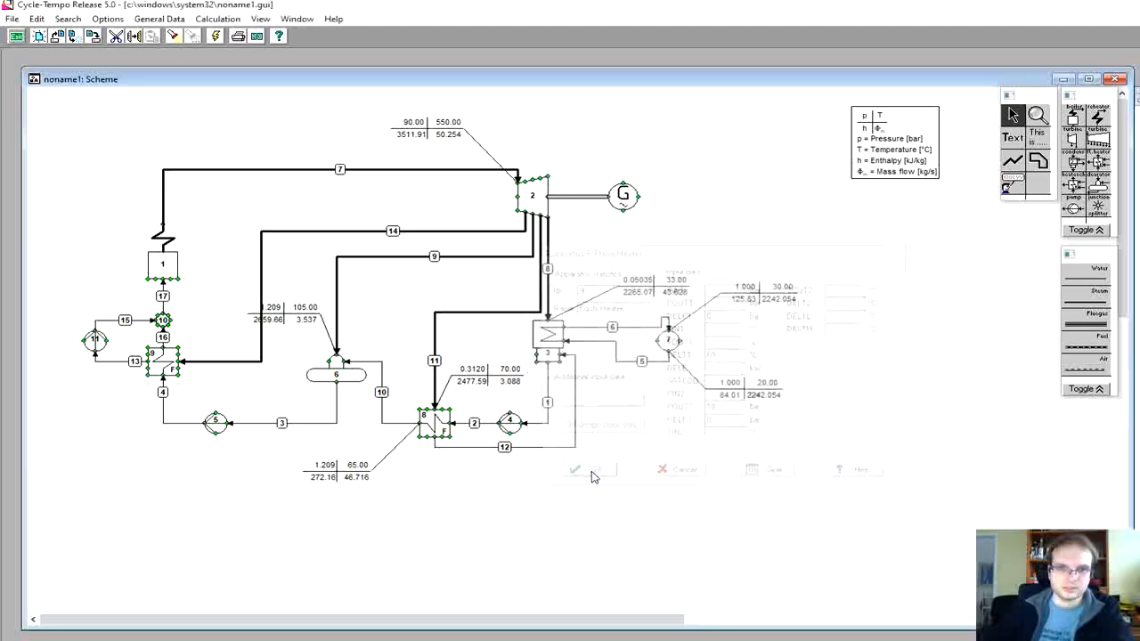
Step: Enter the isentropic efficiency ETHAI for pump 11
double_click(93, 339)
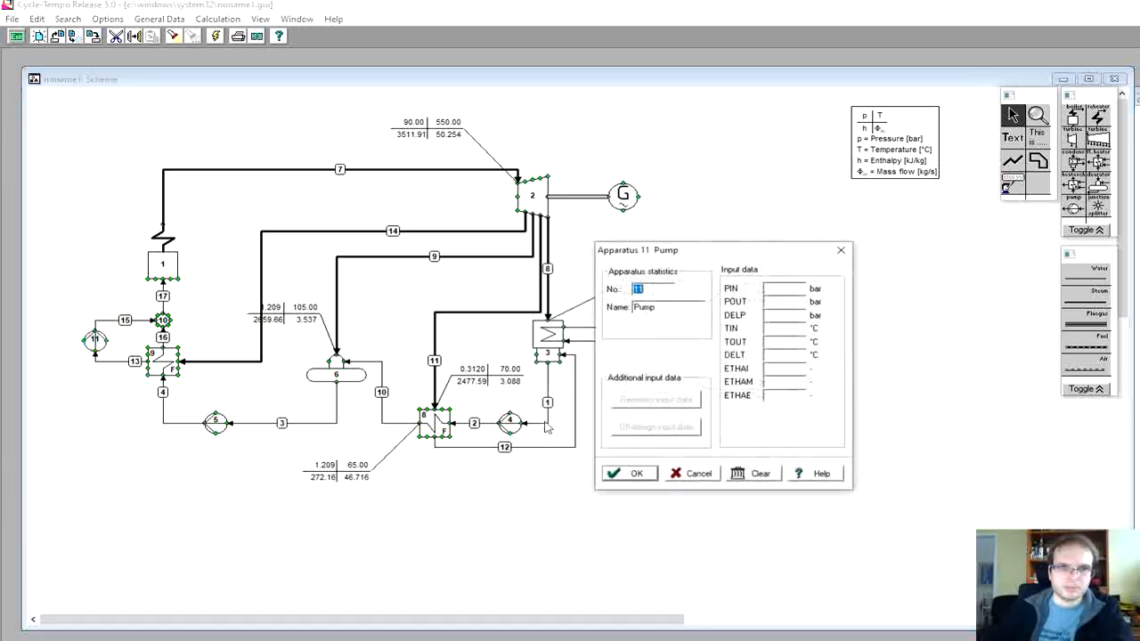
left_click(792, 370)
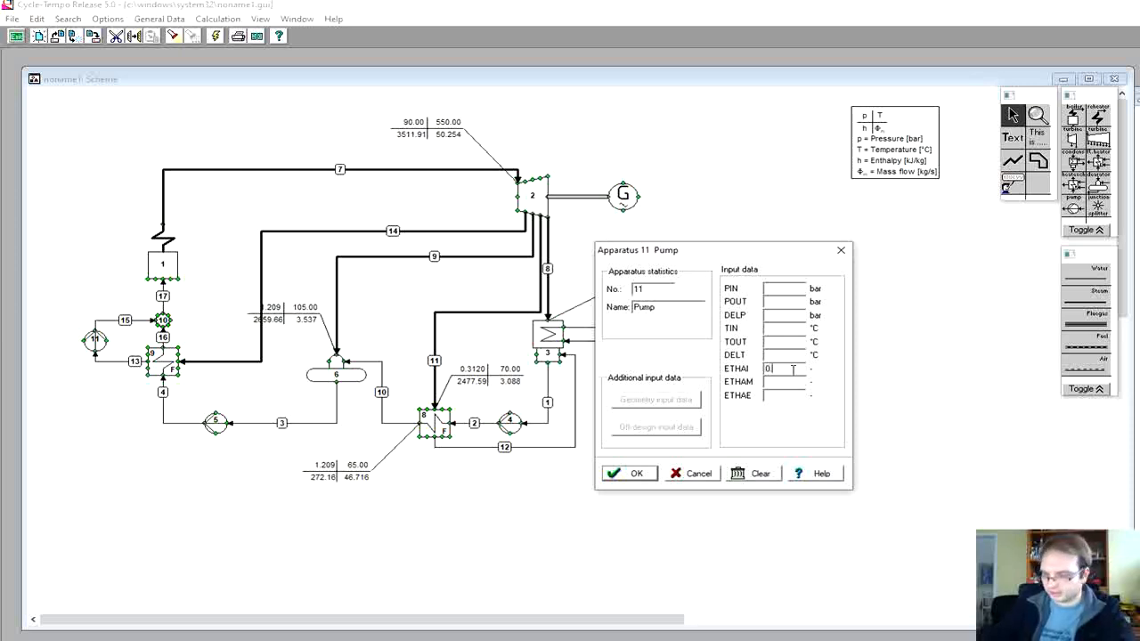
left_click(630, 473)
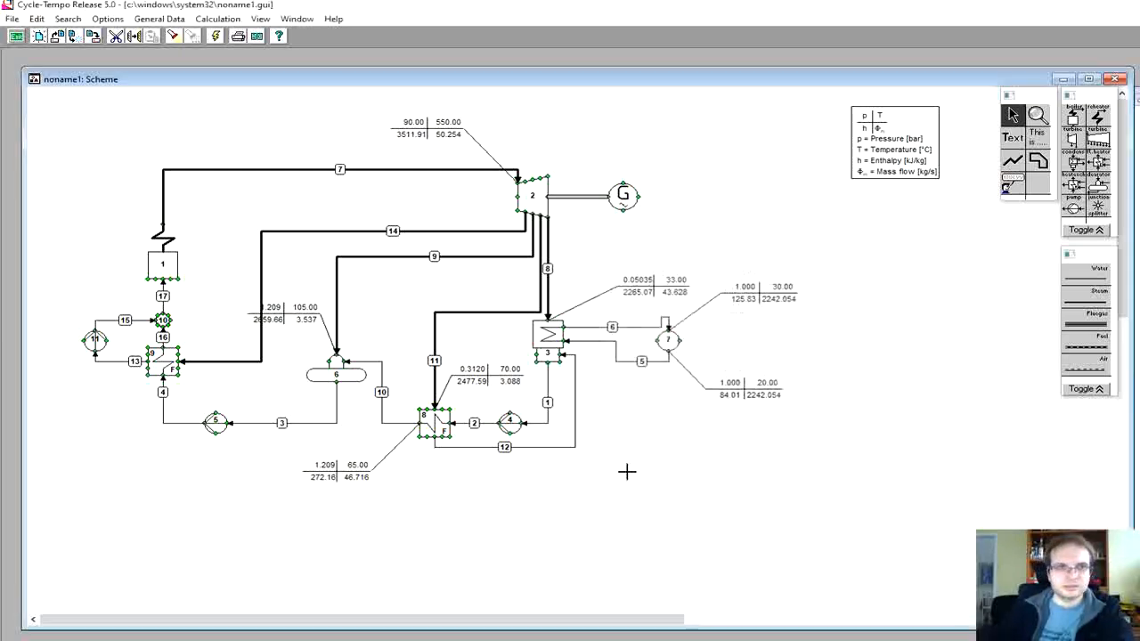
Step: Set node 10's pressure drop DELP to 0 bar
double_click(163, 320)
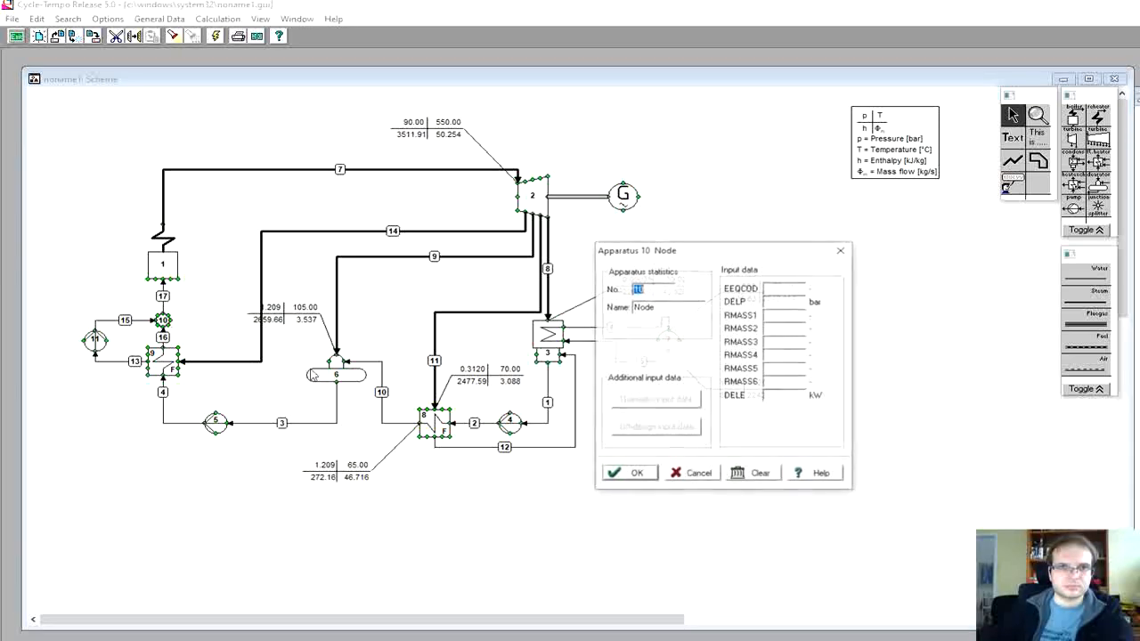
key("alt+Tab")
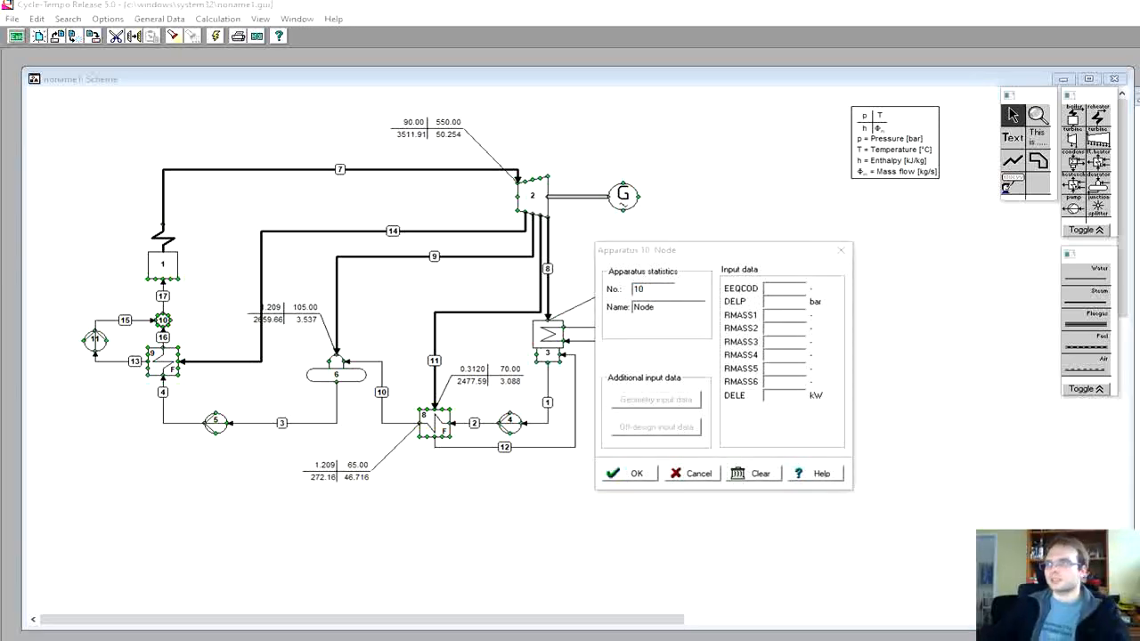
left_click(783, 301)
type("0")
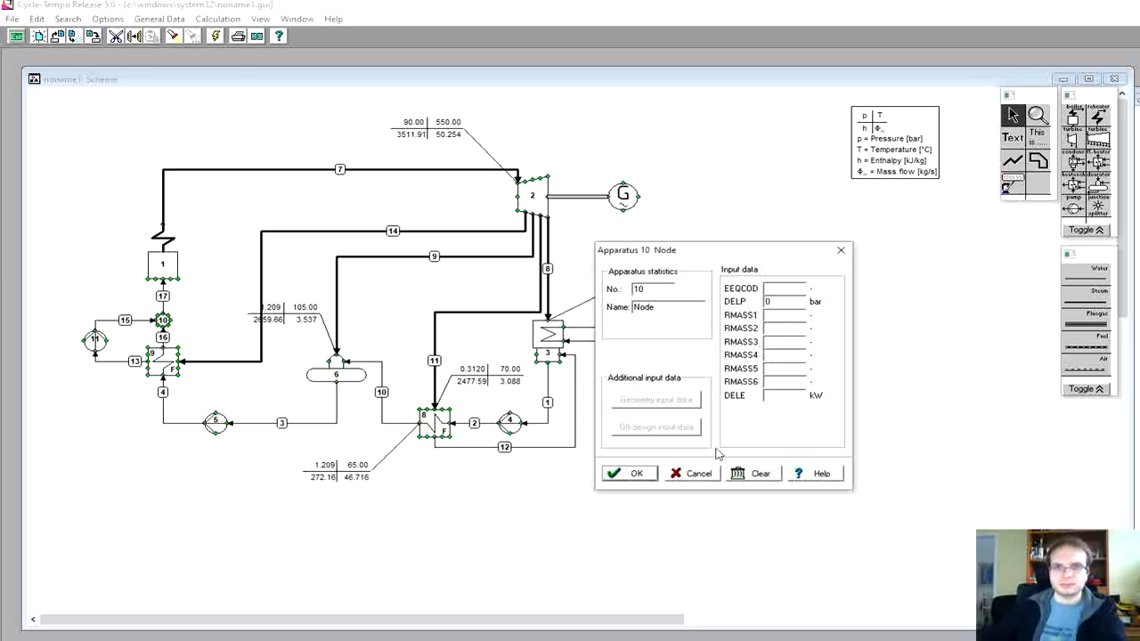
left_click(634, 475)
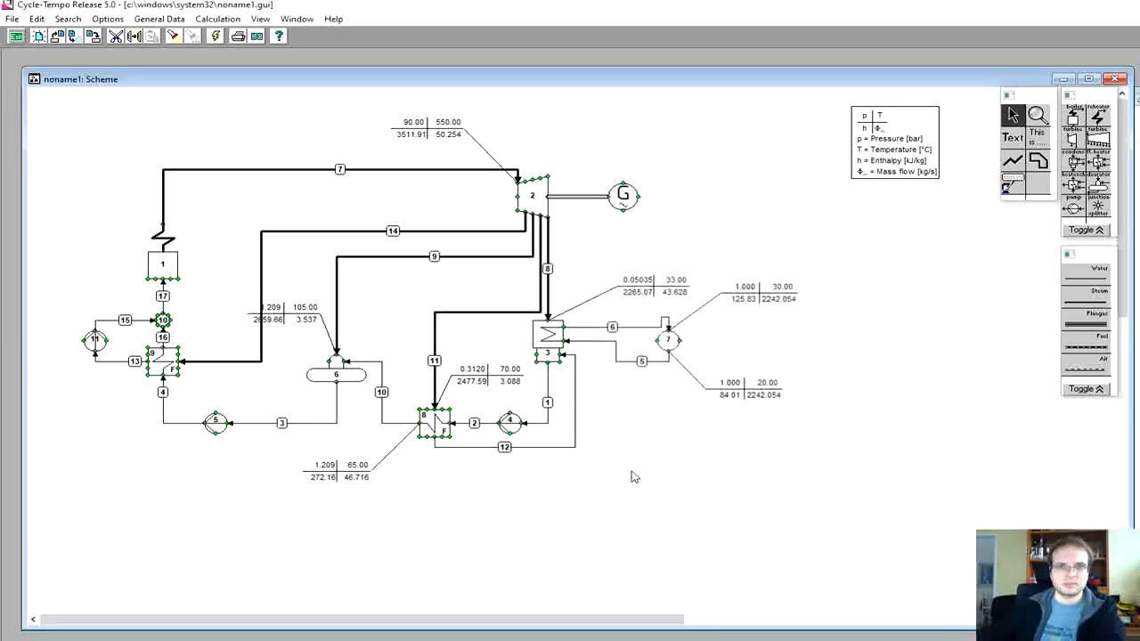
Step: Run the cycle calculation and examine the messages for pressures, temperatures and enthalpies missing from individual pipes
left_click(214, 37)
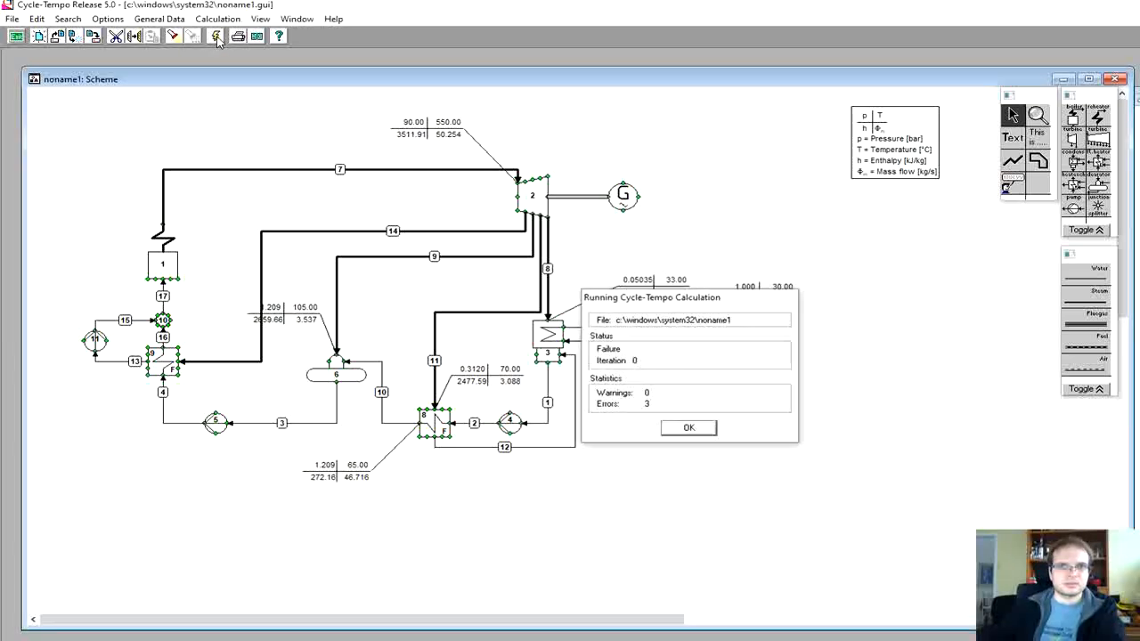
left_click(688, 429)
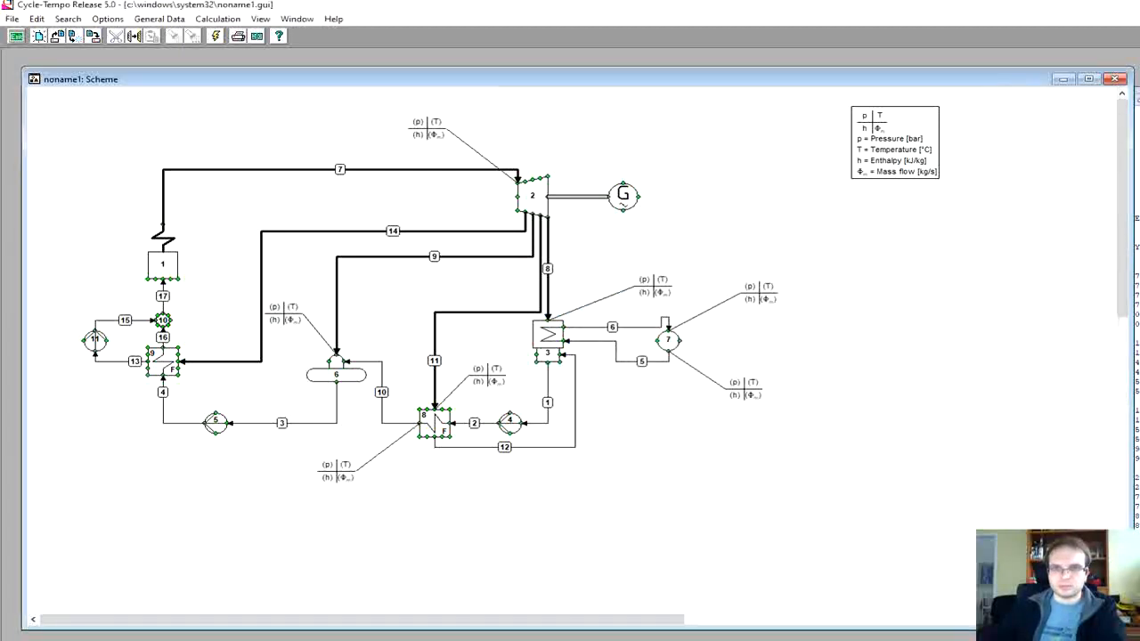
left_click_drag(1139, 347, 871, 117)
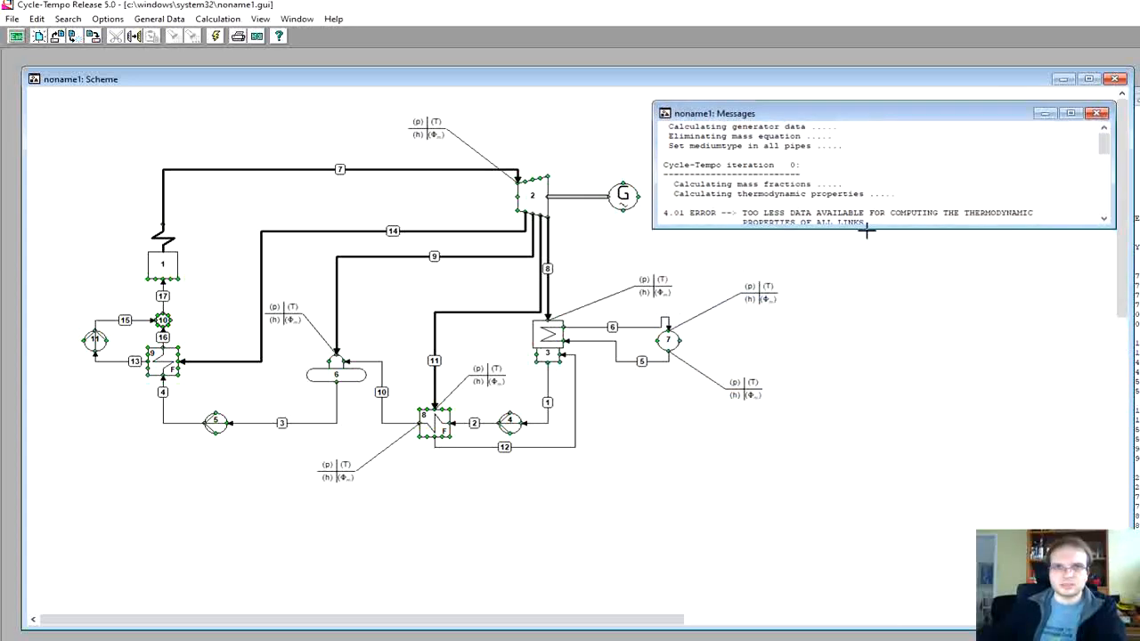
left_click_drag(864, 227, 872, 581)
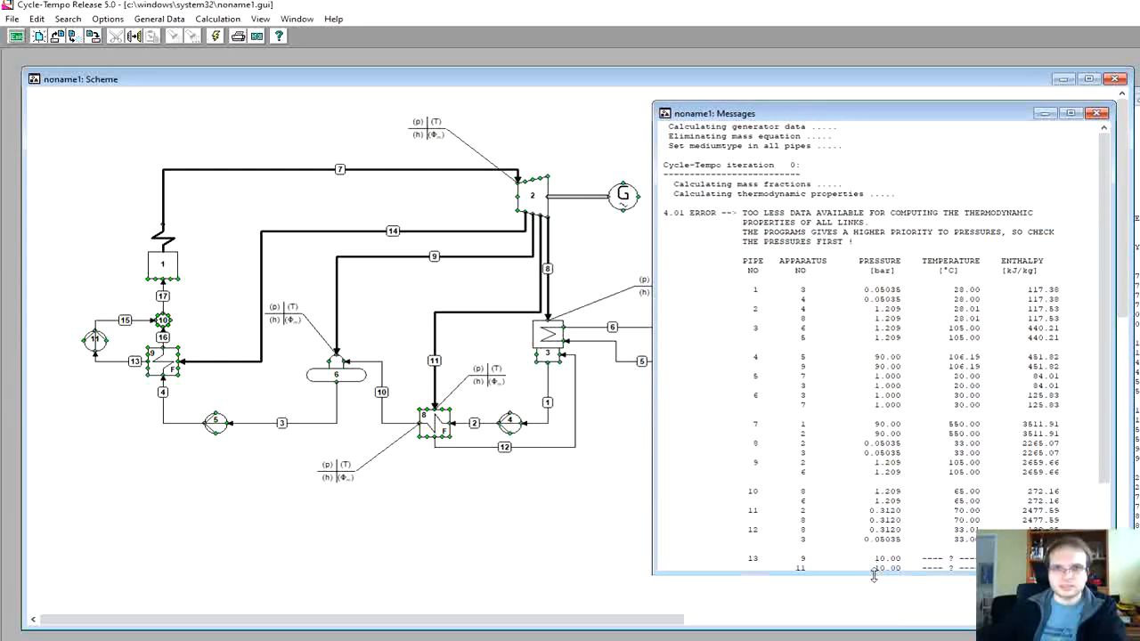
scroll(1084, 422, "down", 1)
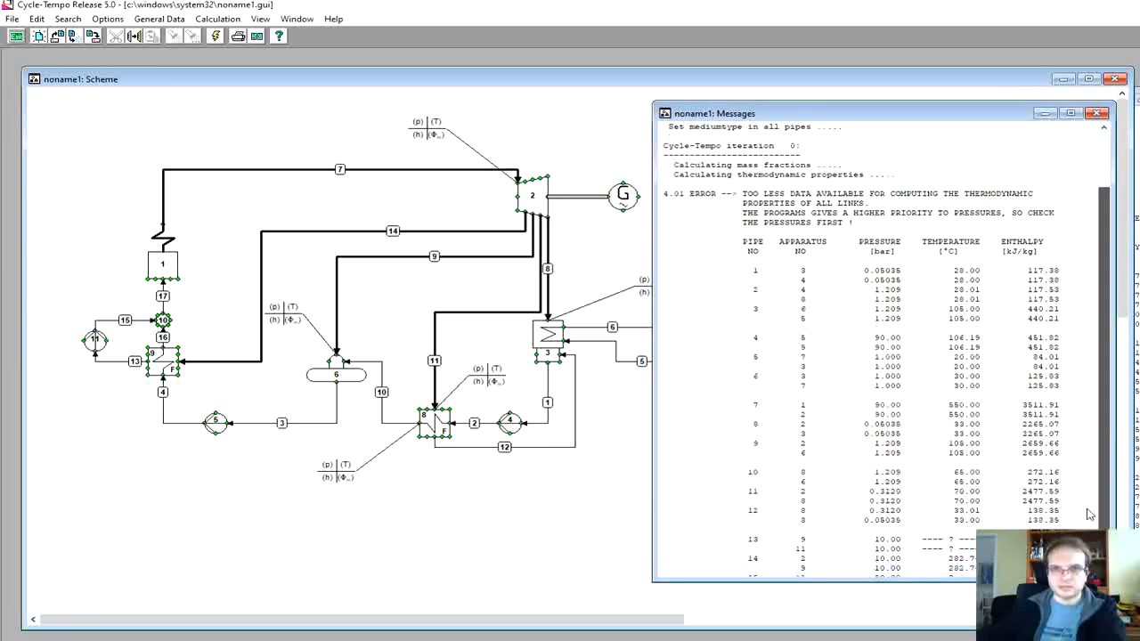
scroll(861, 348, "down", 5)
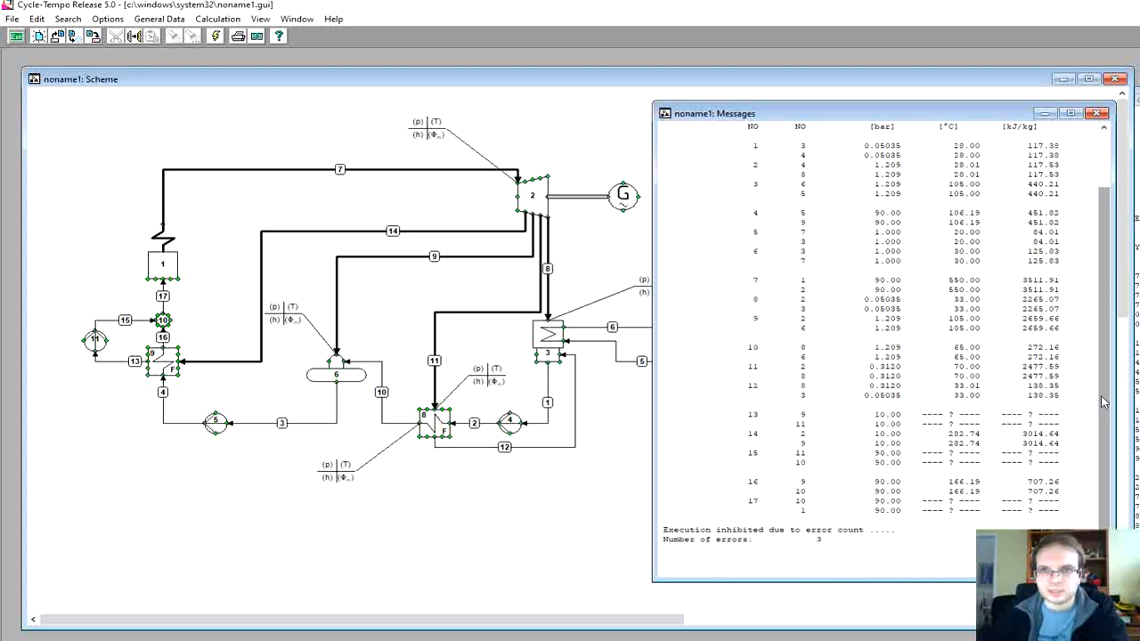
scroll(1069, 504, "up", 5)
scroll(1028, 525, "down", 5)
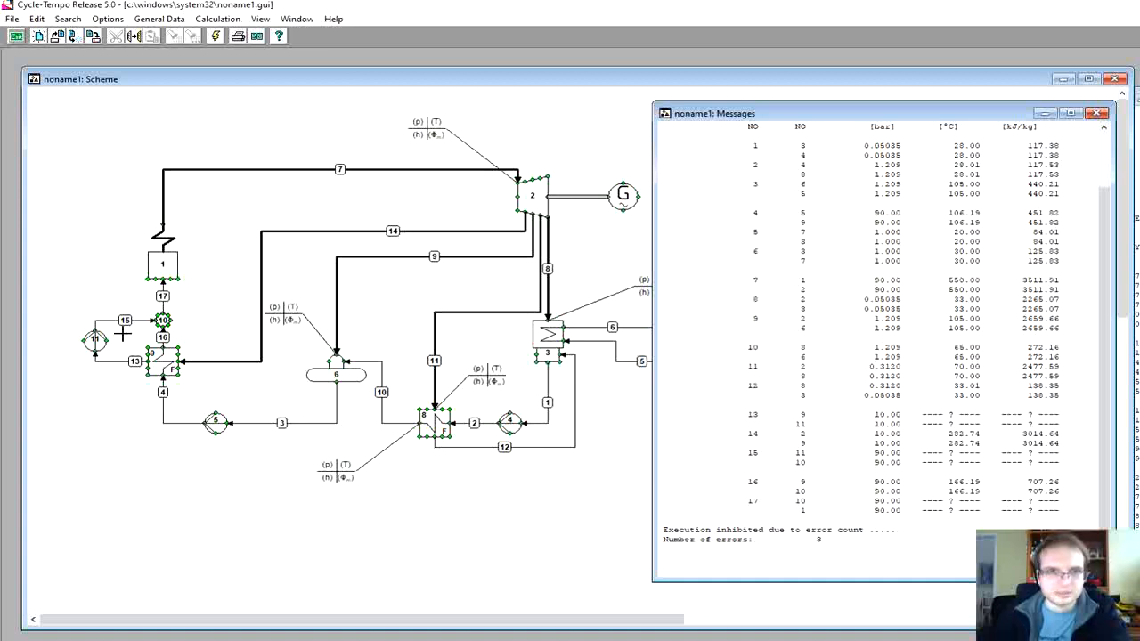
left_click(1098, 113)
Step: Set flash heater 9's saturation code SATCOD to 0
left_click(165, 363)
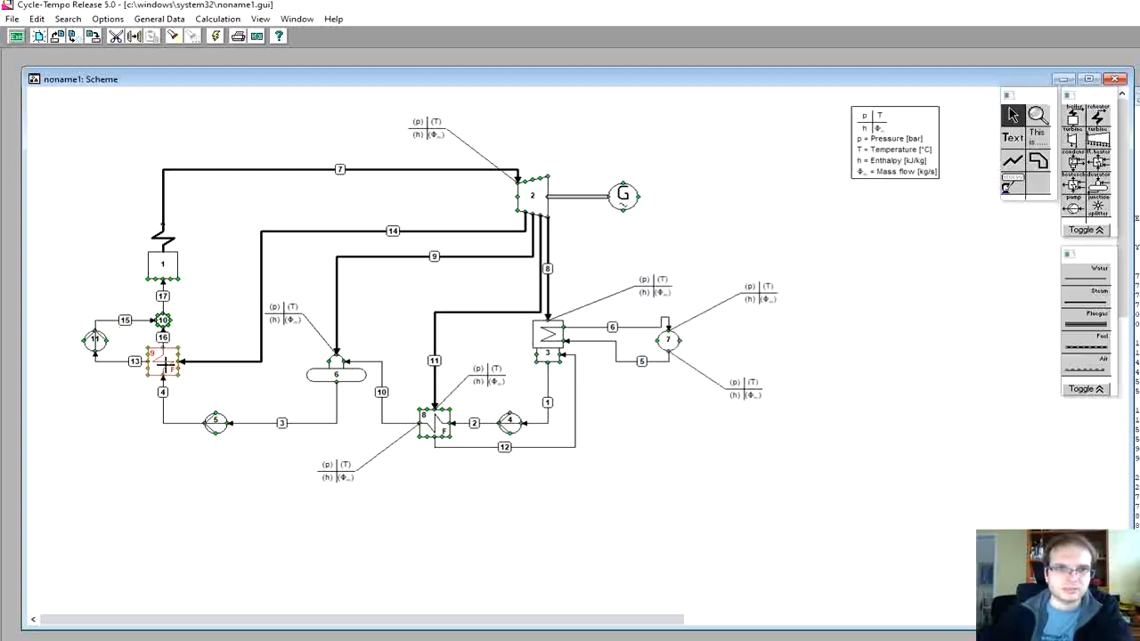
double_click(165, 363)
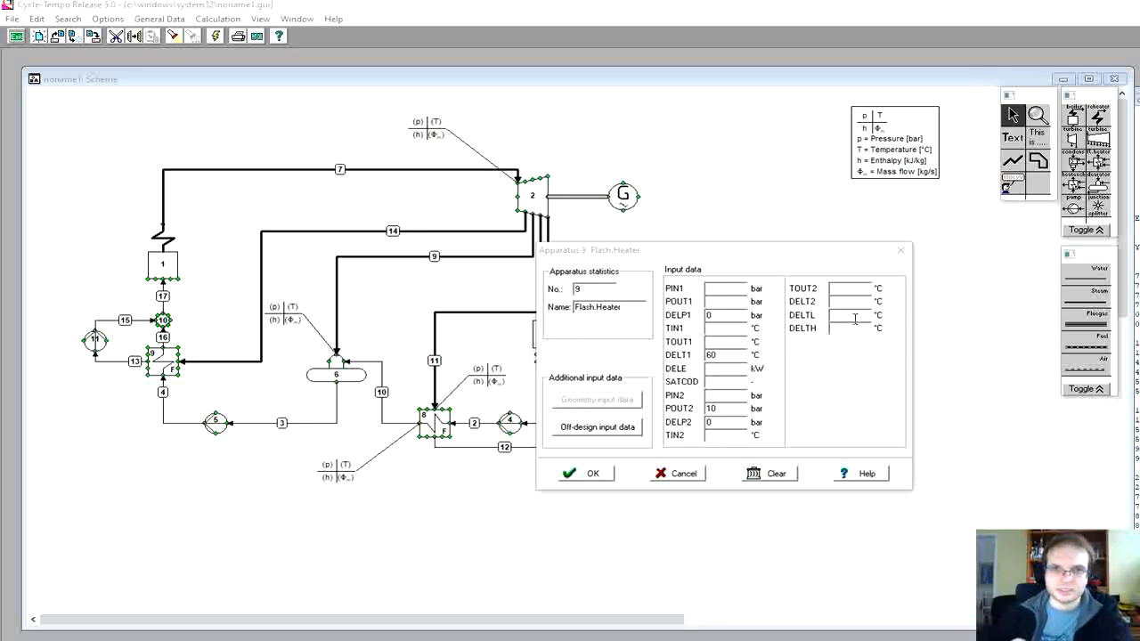
left_click(717, 382)
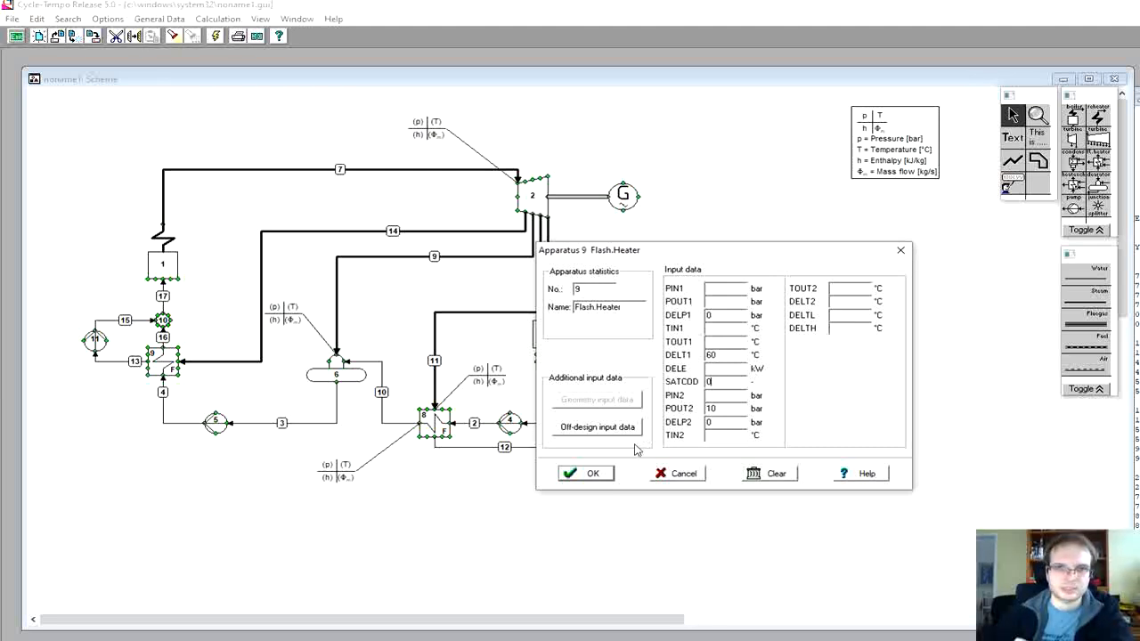
left_click(593, 474)
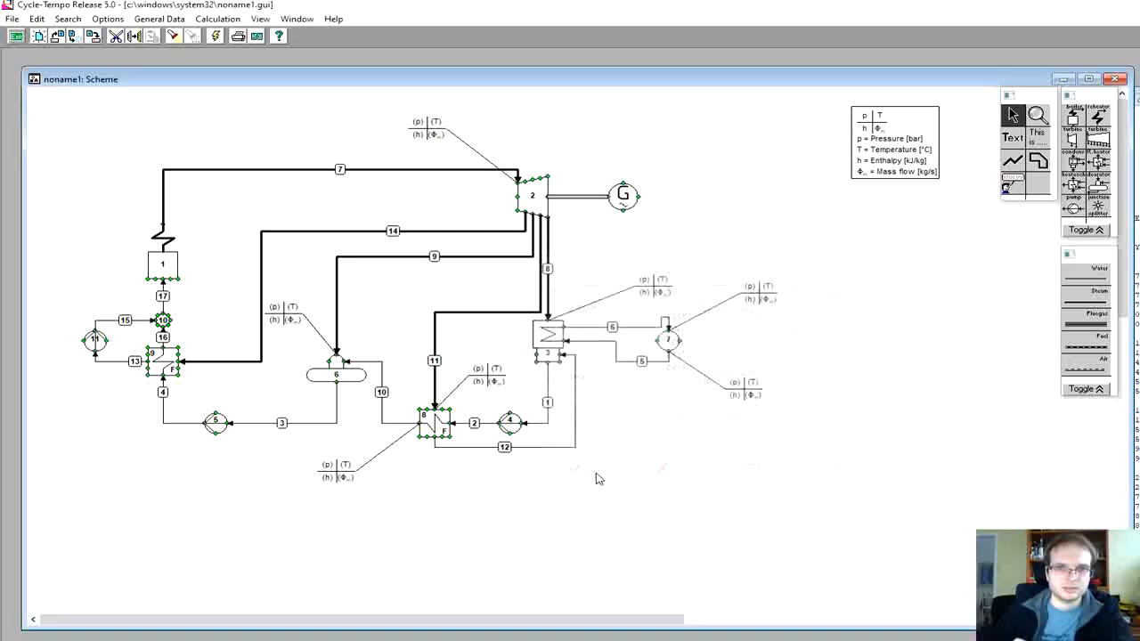
Step: Run the cycle calculation and examine the gross and net efficiencies in the system efficiencies table
left_click(215, 36)
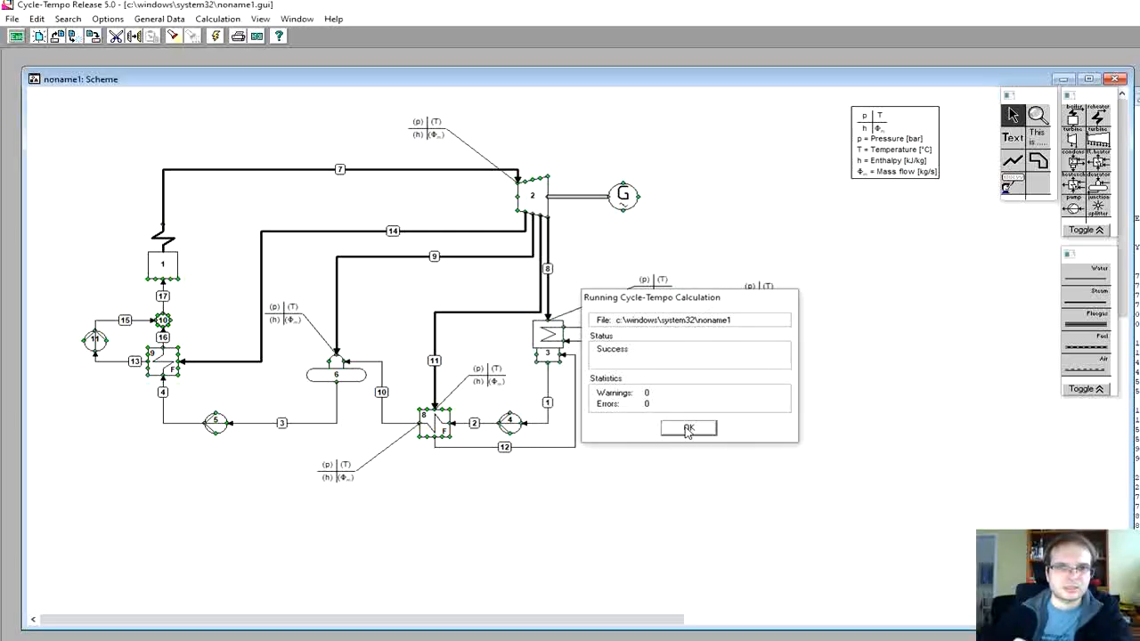
left_click(684, 429)
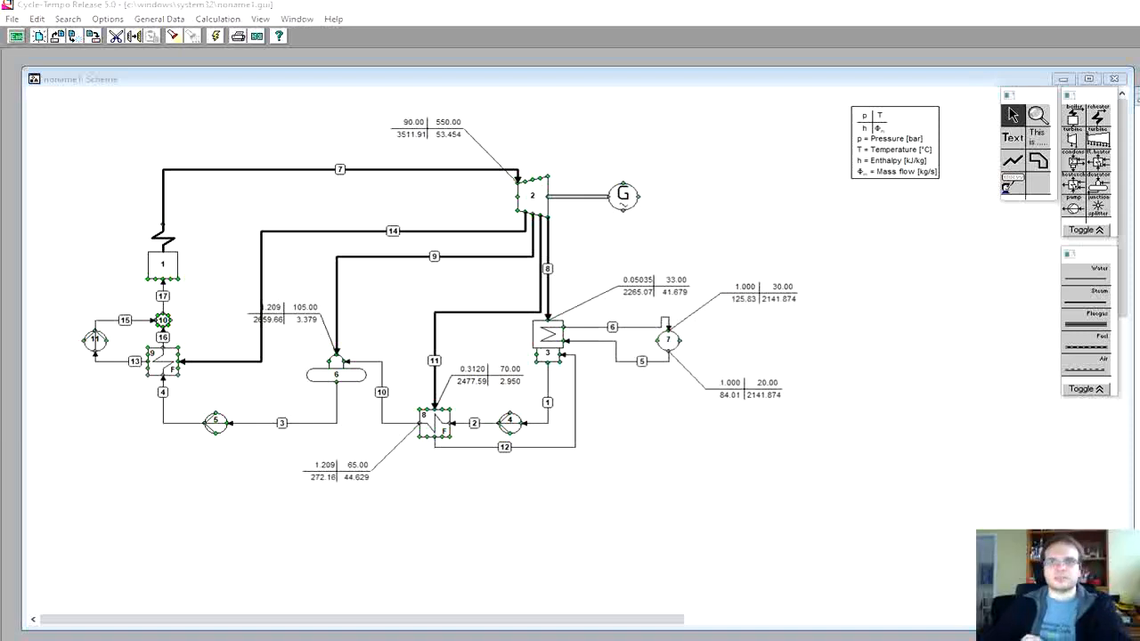
left_click_drag(1138, 107, 990, 106)
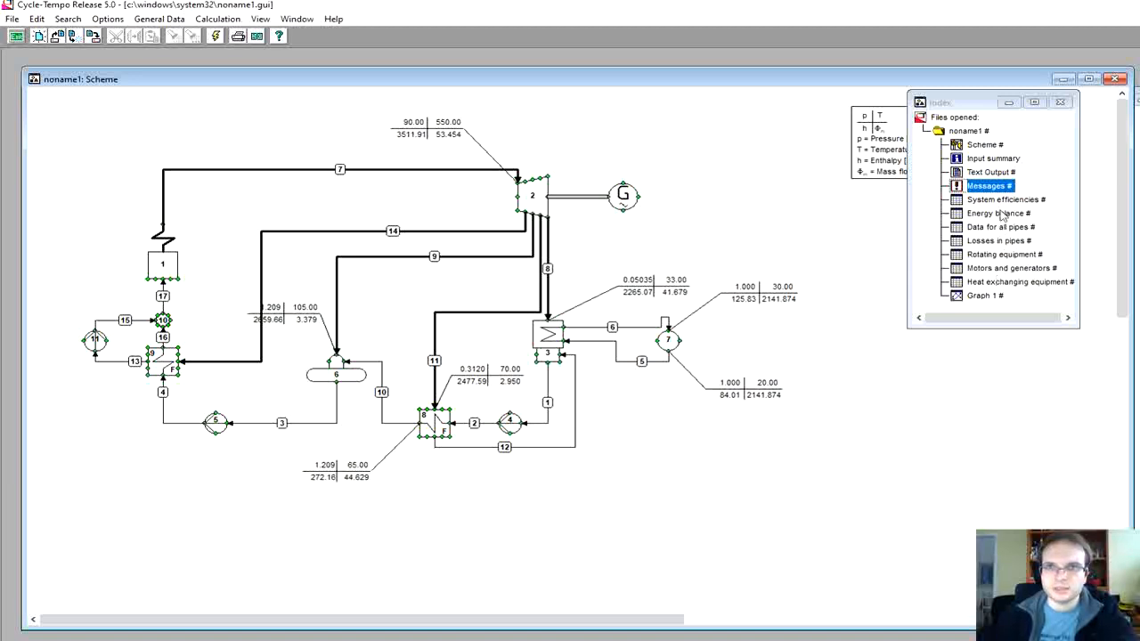
double_click(1009, 201)
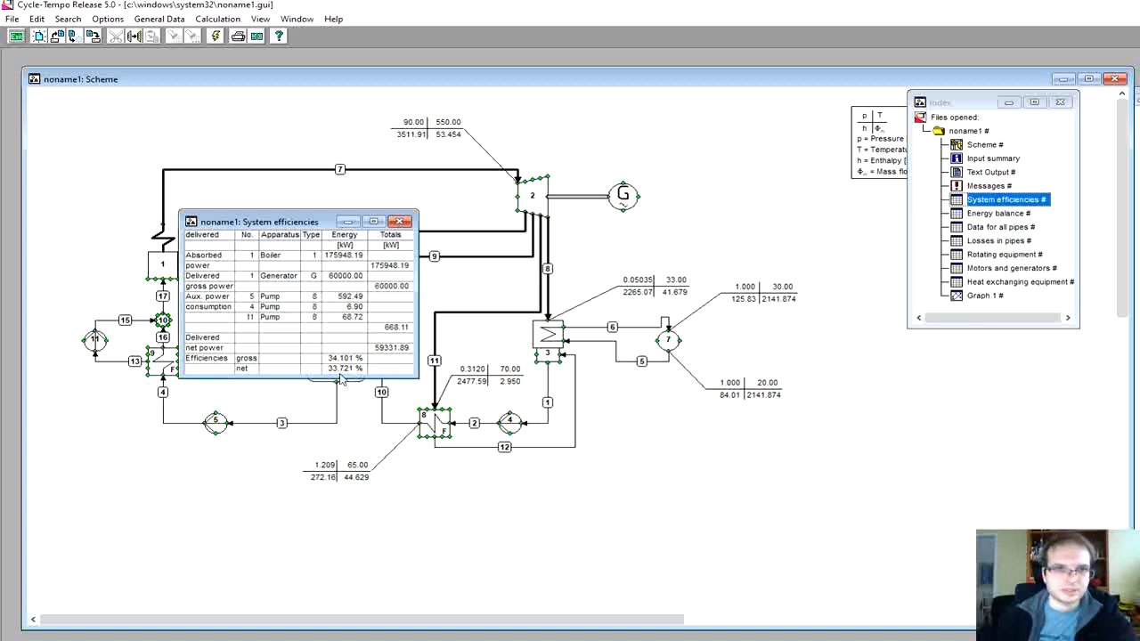
left_click(400, 222)
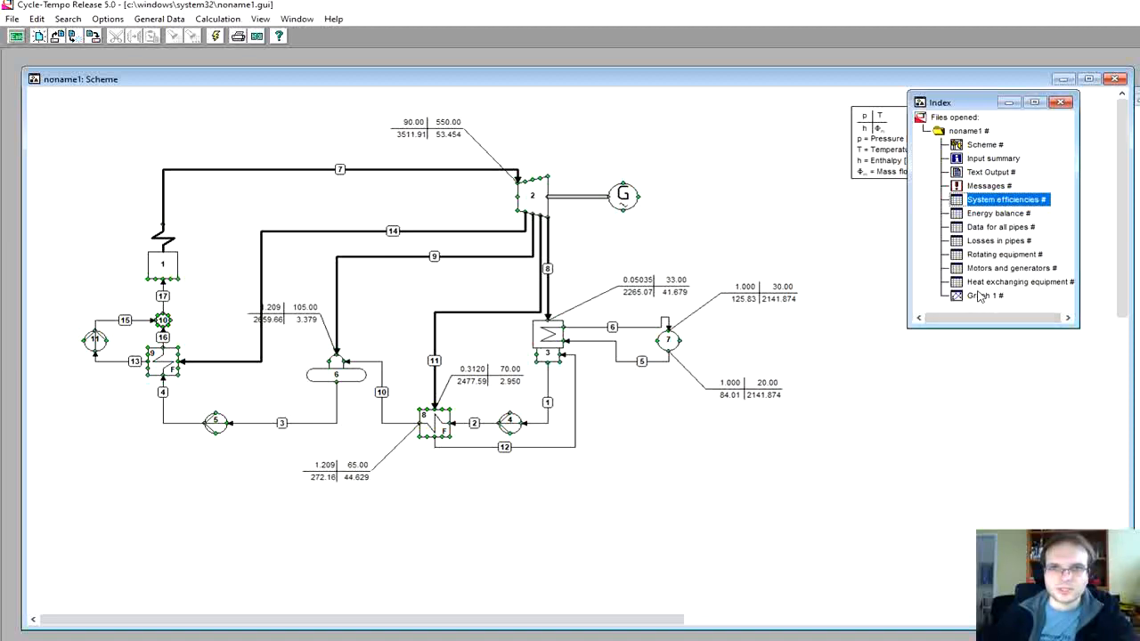
Step: Create a new Q,T diagram and open the selection of heat exchanging equipment it will contain
left_click(264, 21)
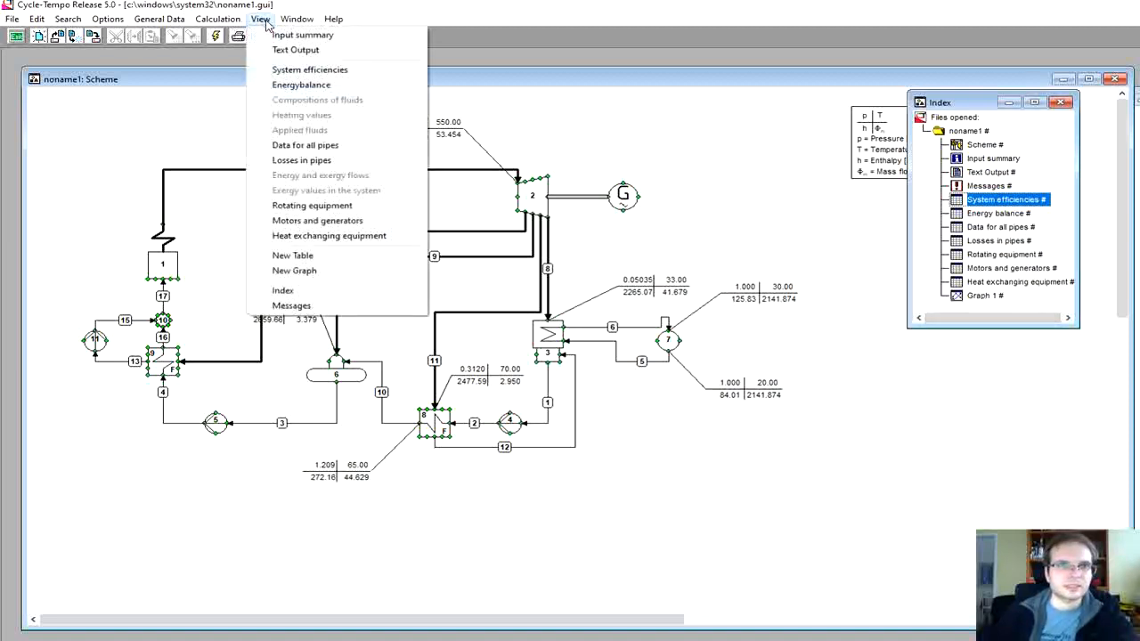
left_click(331, 269)
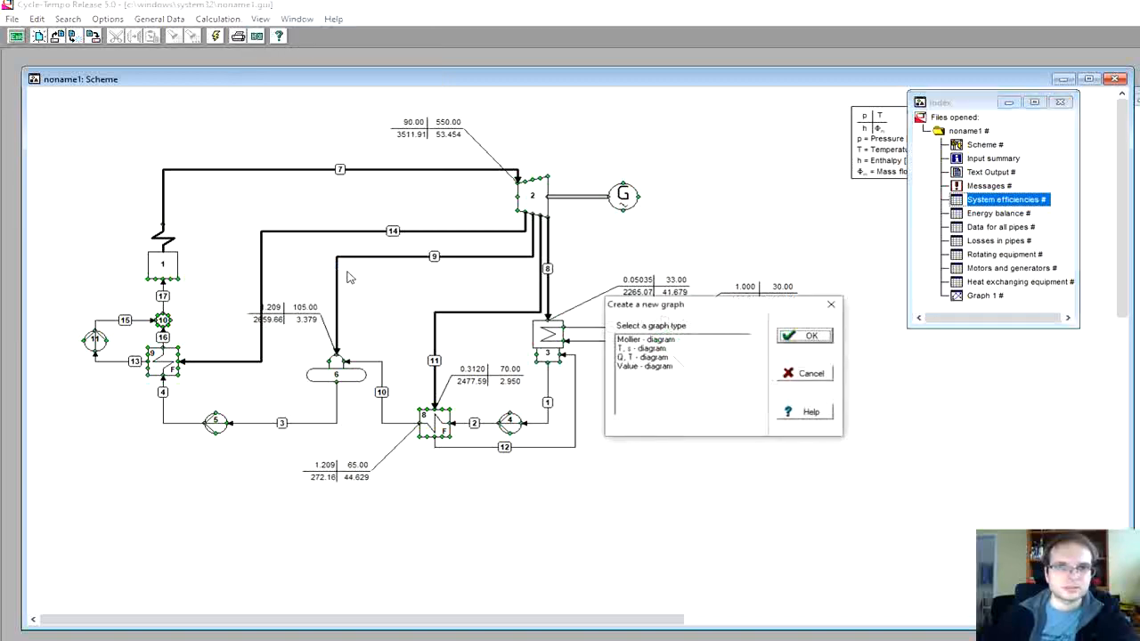
double_click(644, 366)
left_click(134, 87)
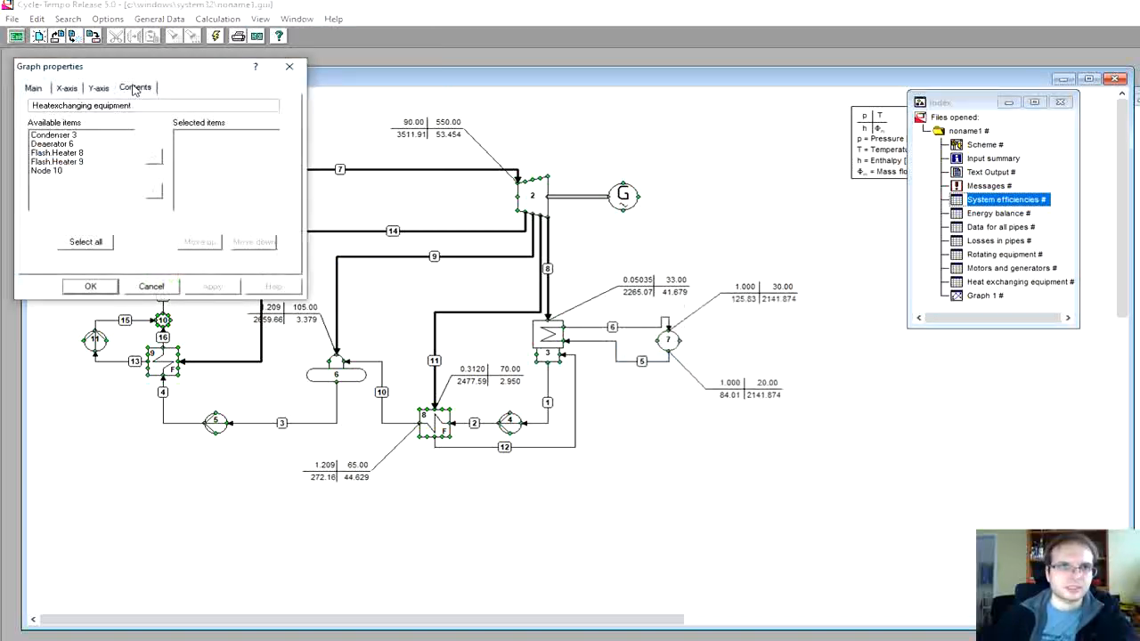
left_click_drag(153, 70, 846, 100)
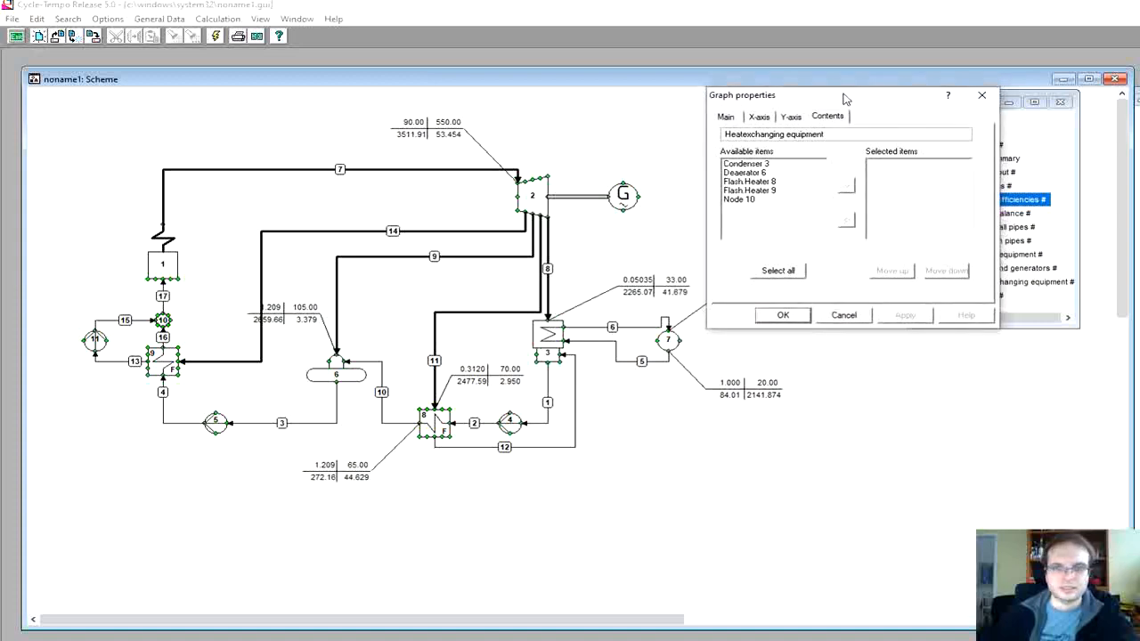
Step: Include Node 10, Flash.Heater 9, Deaerator 6 and Flash.Heater 8 in the Q,T diagram, generate it, examine it and close it
double_click(739, 200)
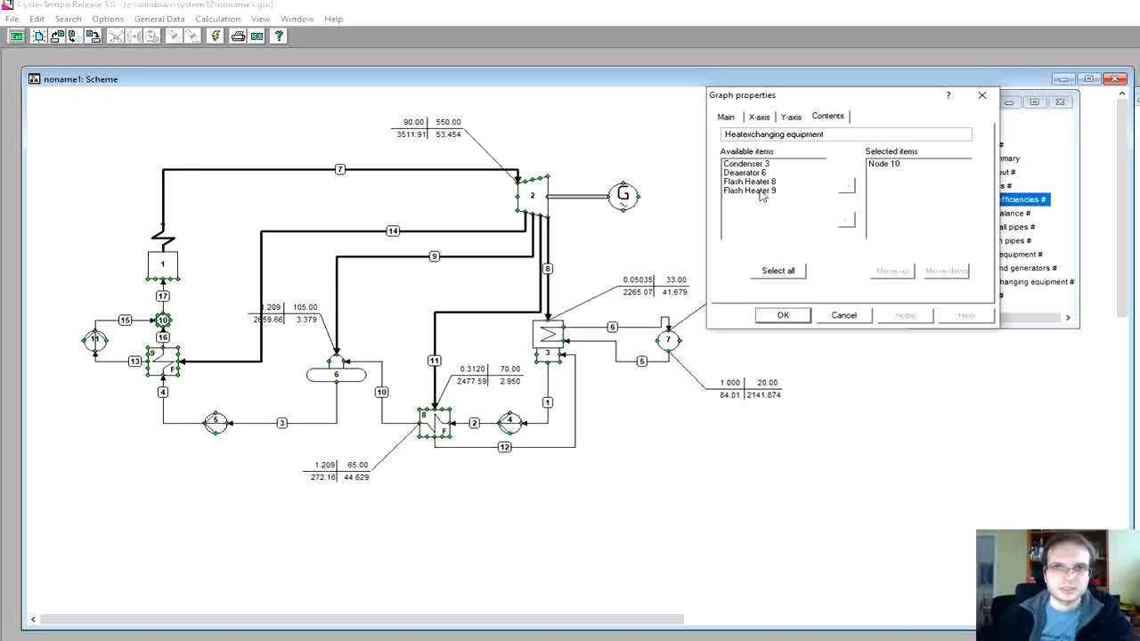
double_click(764, 191)
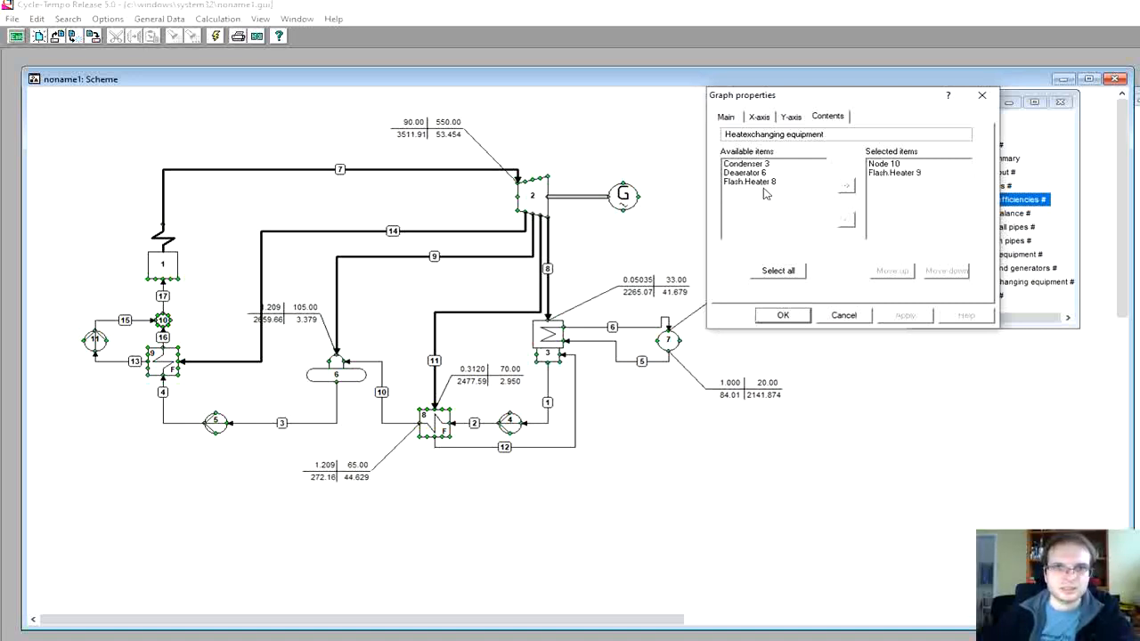
double_click(755, 173)
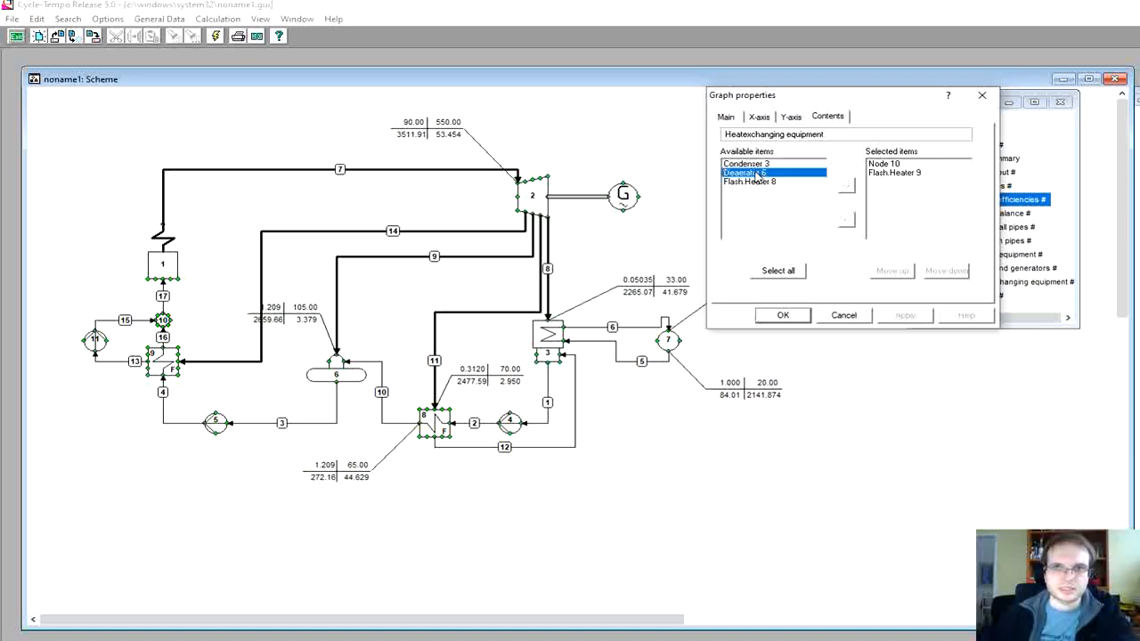
double_click(755, 173)
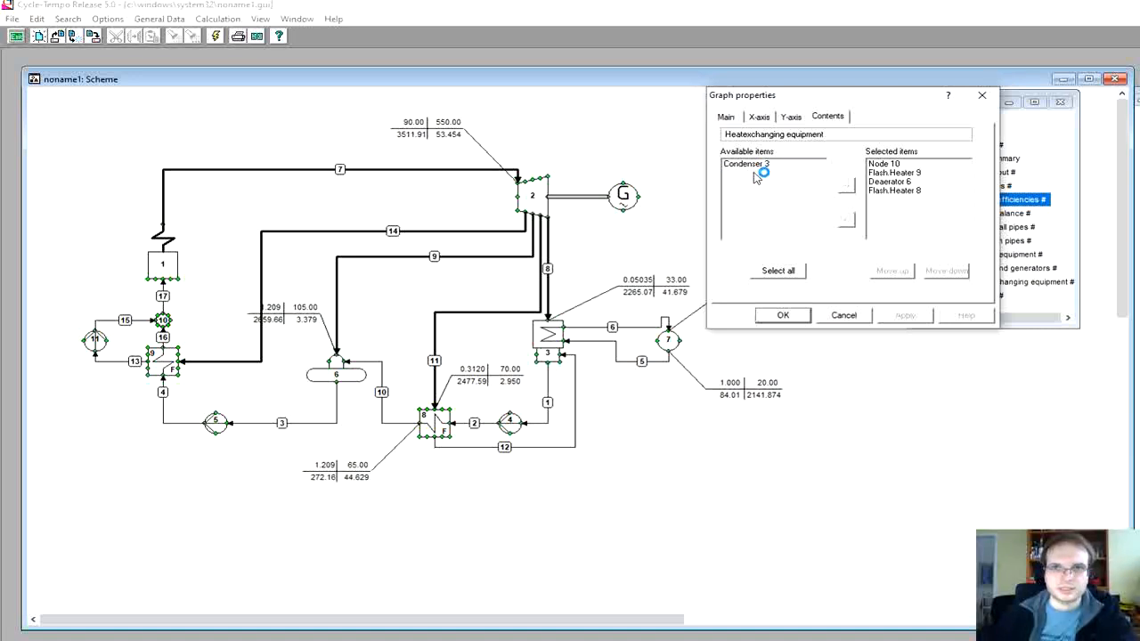
left_click(782, 317)
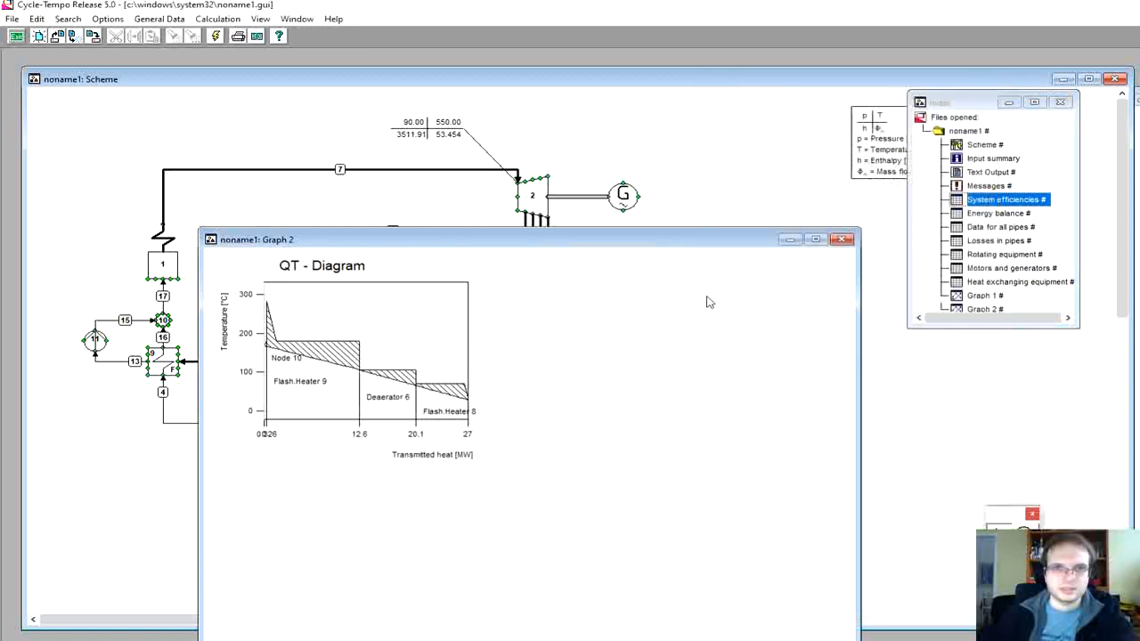
left_click_drag(611, 241, 702, 146)
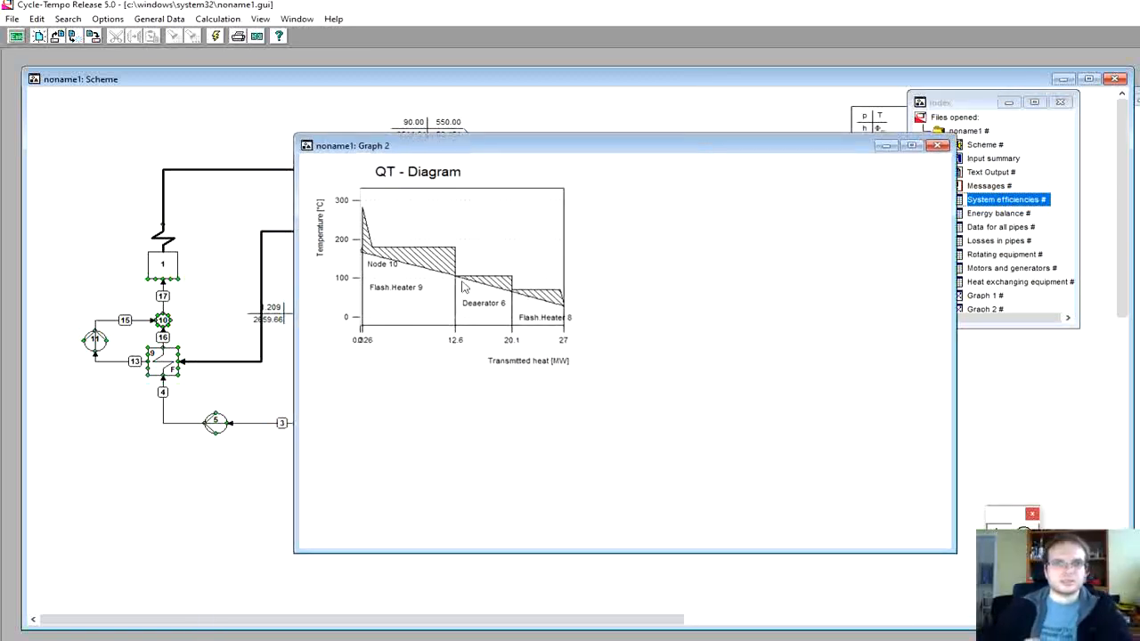
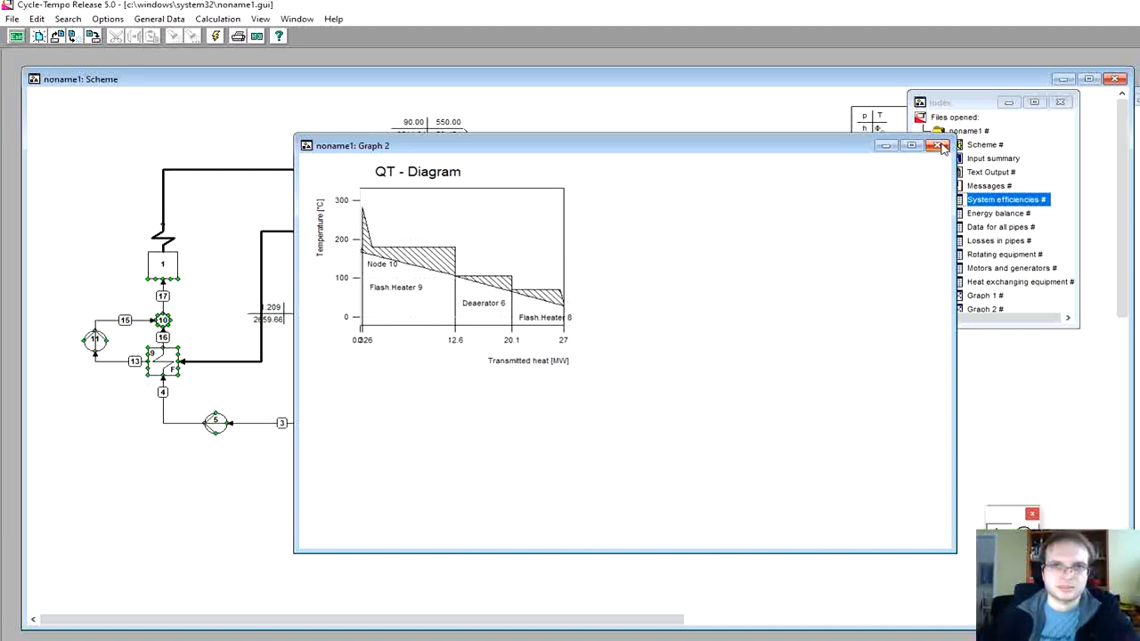
left_click(939, 146)
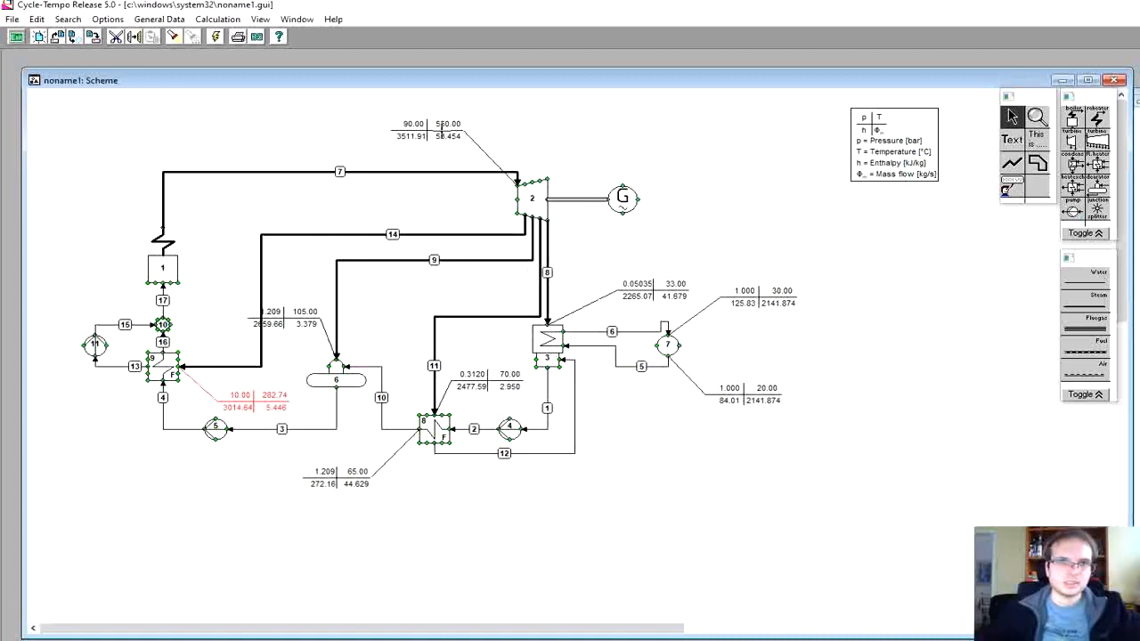
Step: Delete steam pipe 7 between boiler 1 and turbine 2
left_click_drag(439, 132, 592, 139)
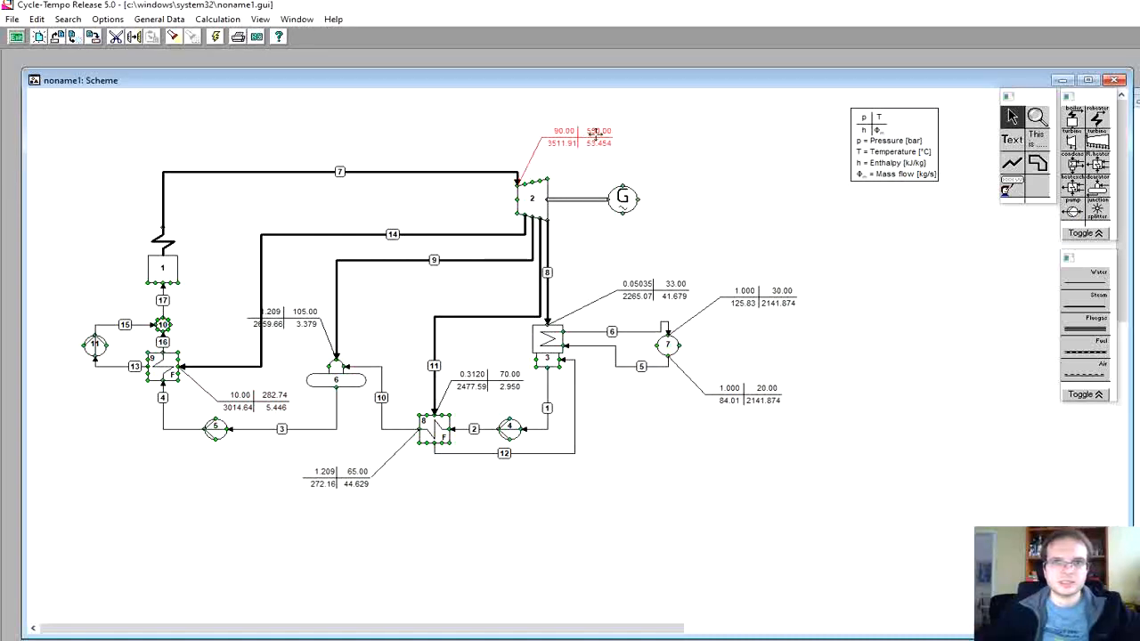
left_click(419, 172)
key("Delete")
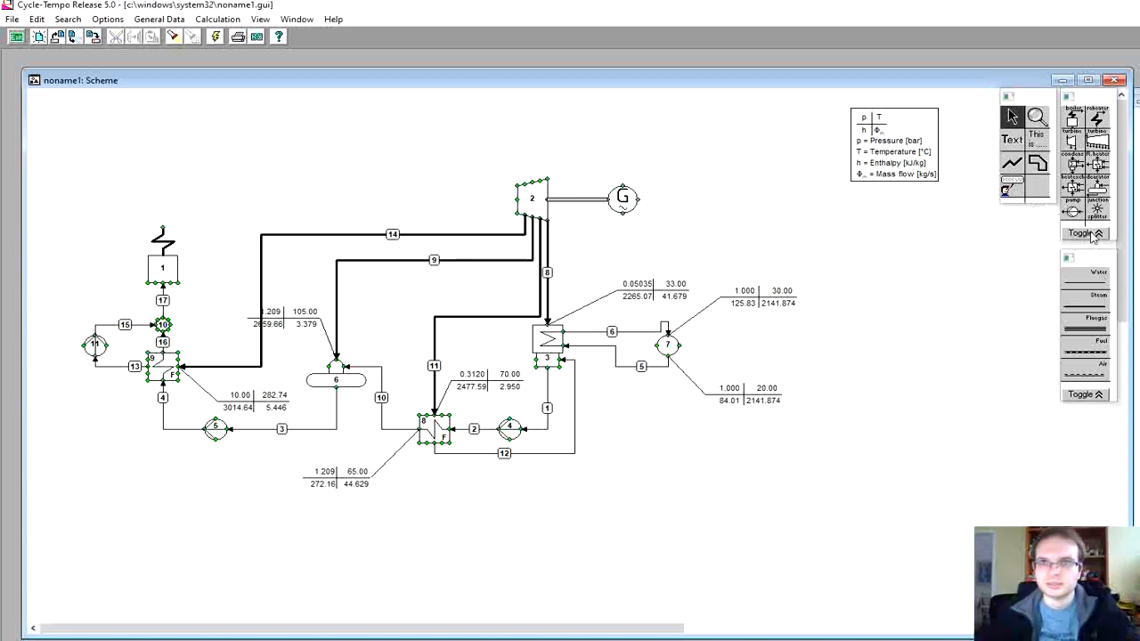
Step: Place a new turbine level with turbine 2 and a reheater between the two turbines
left_click(1072, 140)
left_click(342, 185)
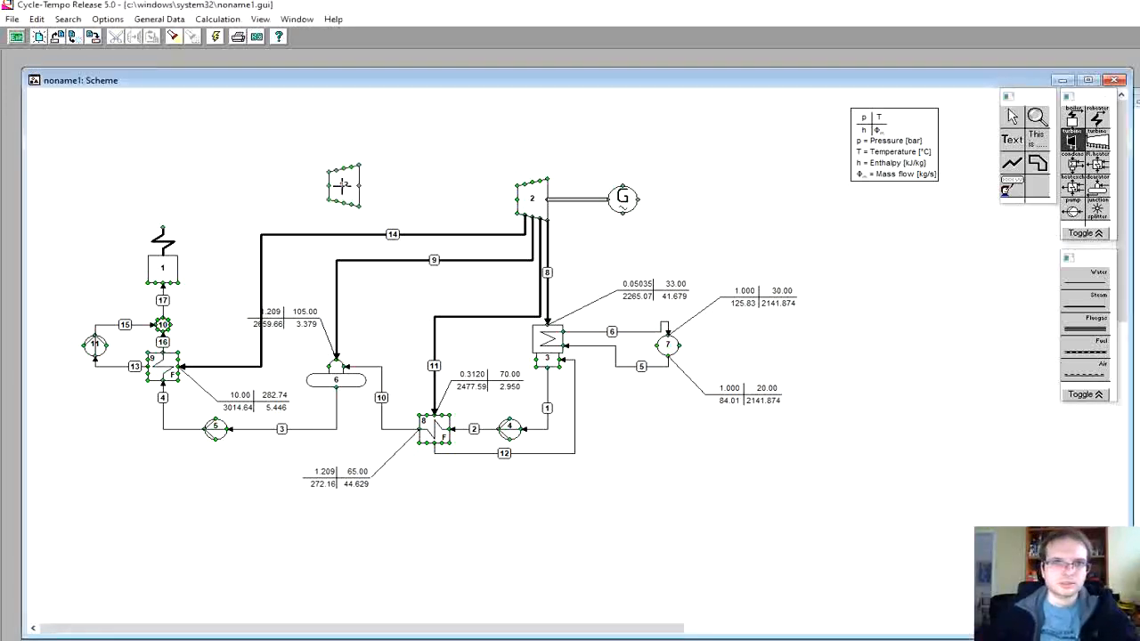
right_click(342, 186)
left_click_drag(343, 186, 351, 199)
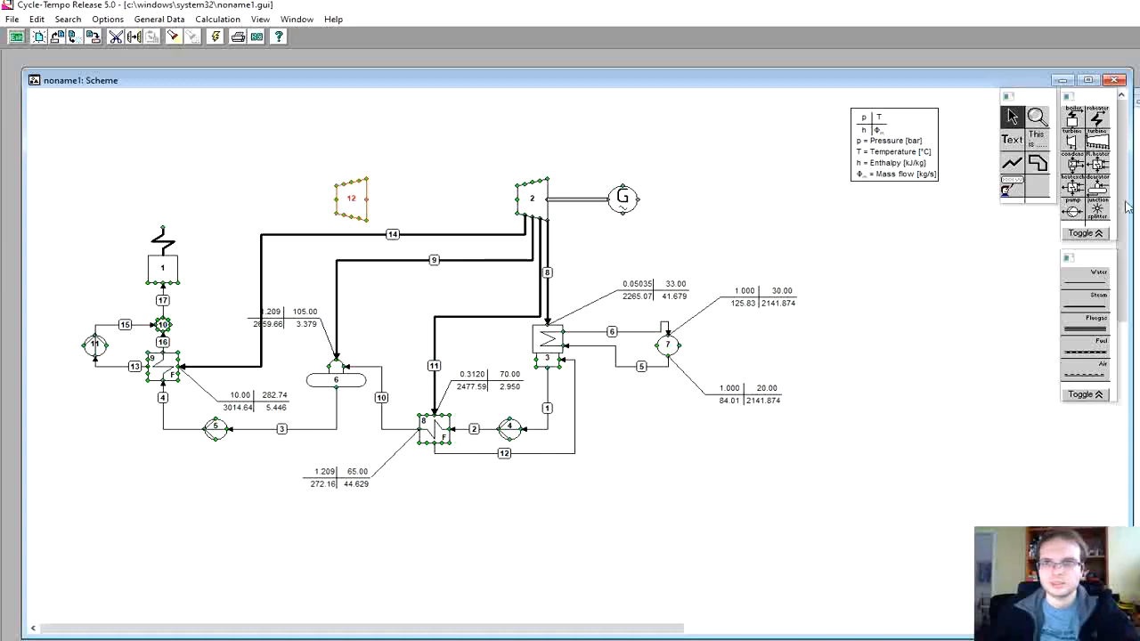
left_click(1096, 118)
left_click(449, 162)
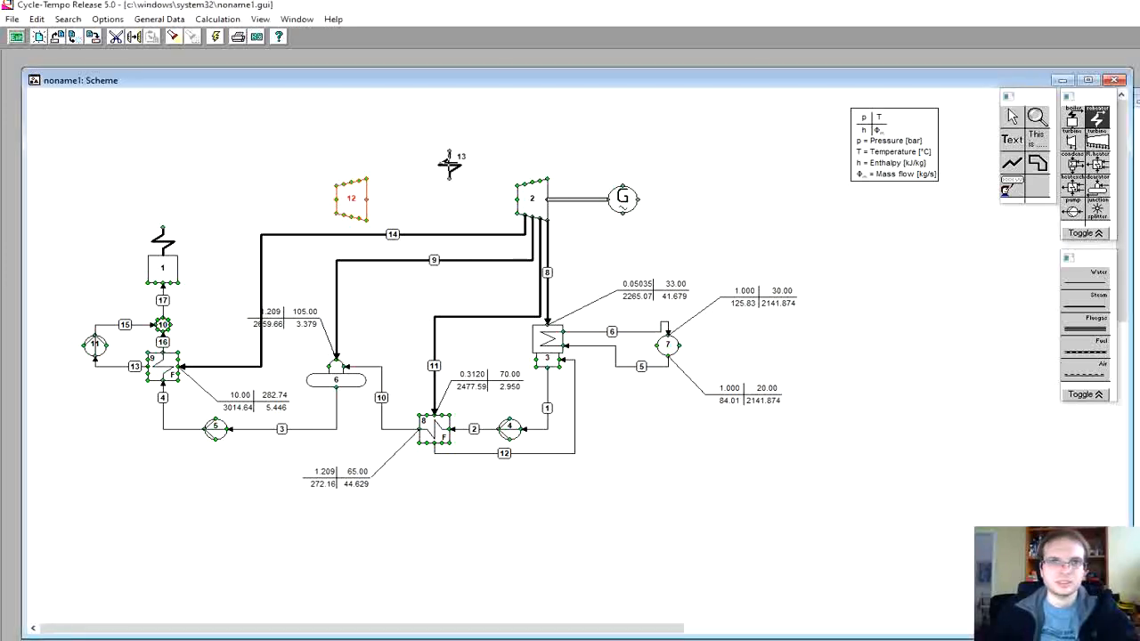
Step: Draw steam pipes from boiler 1 to turbine 12, from turbine 12 to reheater 13, and from reheater 13 to turbine 2
left_click(1075, 303)
left_click(162, 223)
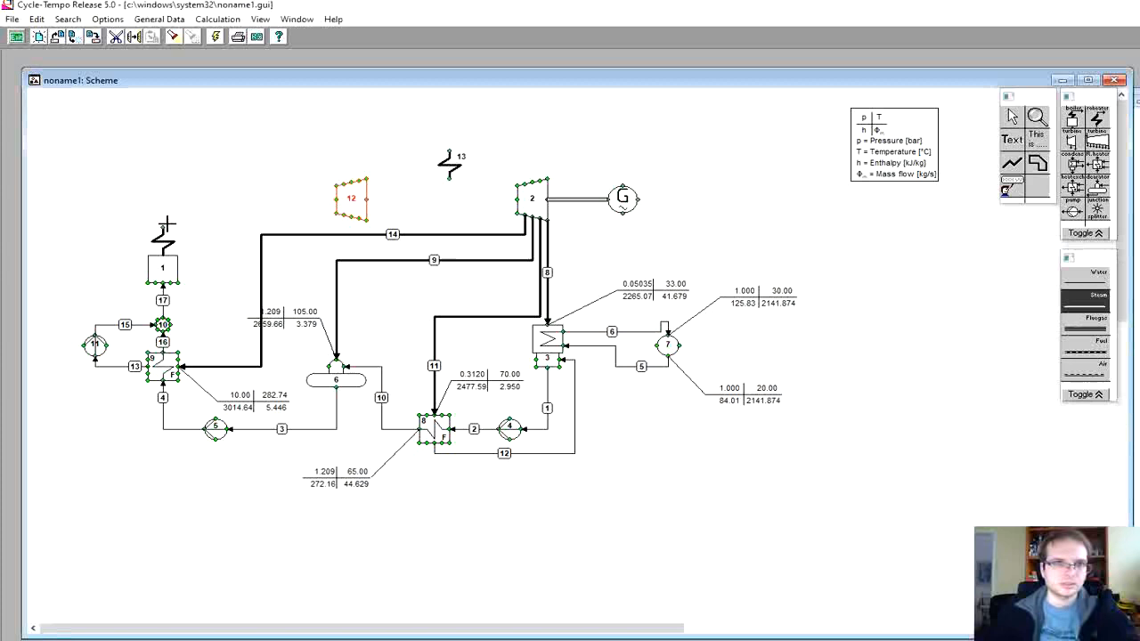
left_click(338, 218)
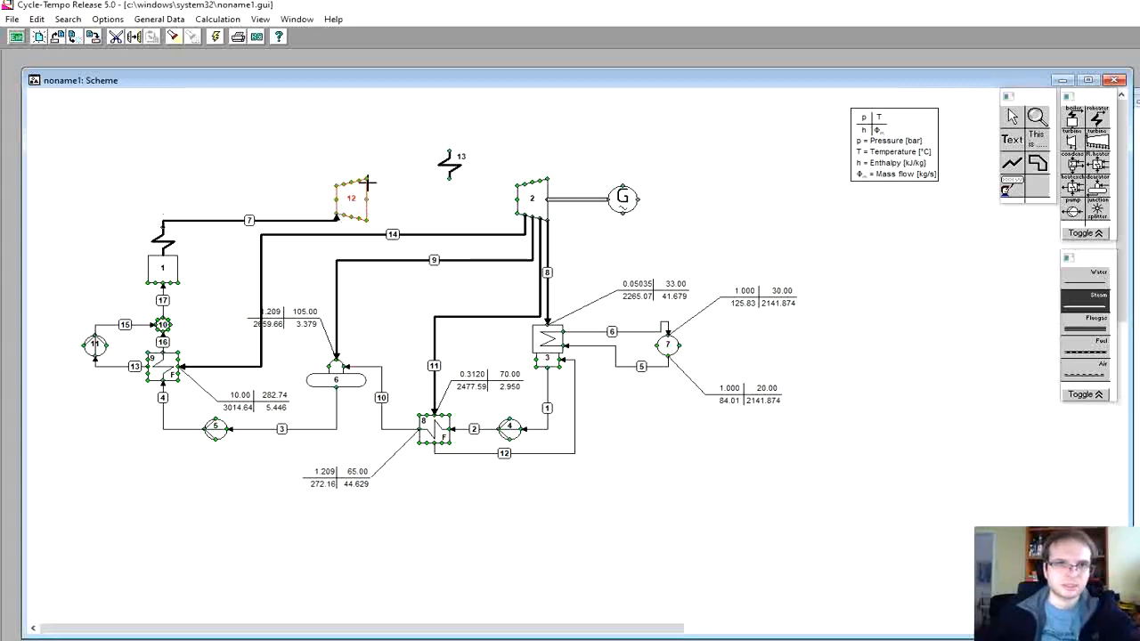
left_click(451, 180)
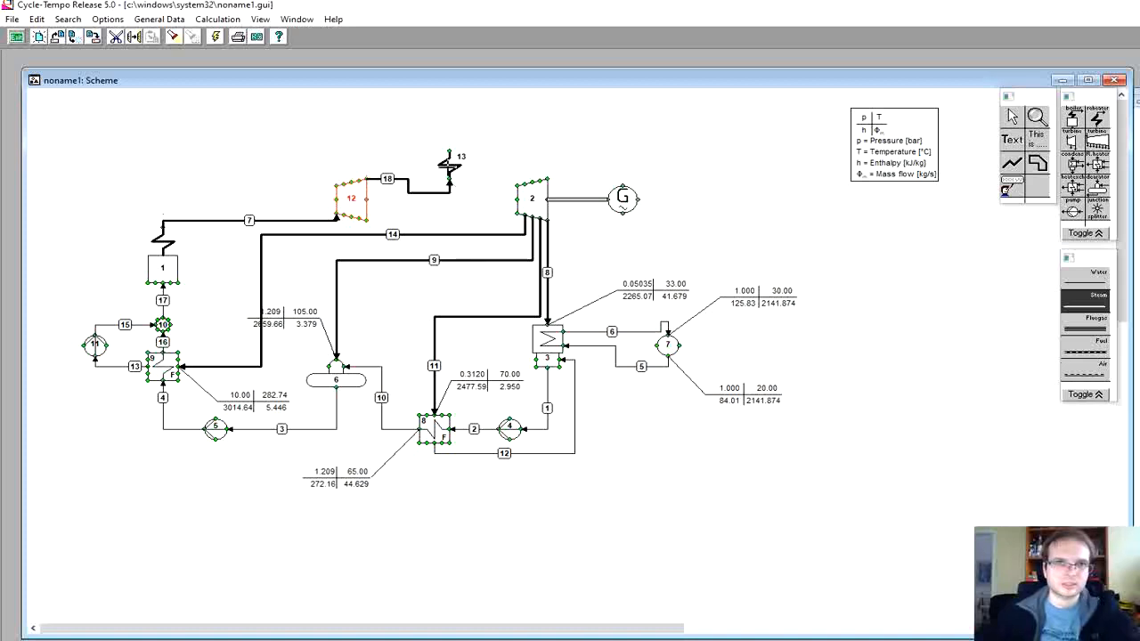
left_click(517, 184)
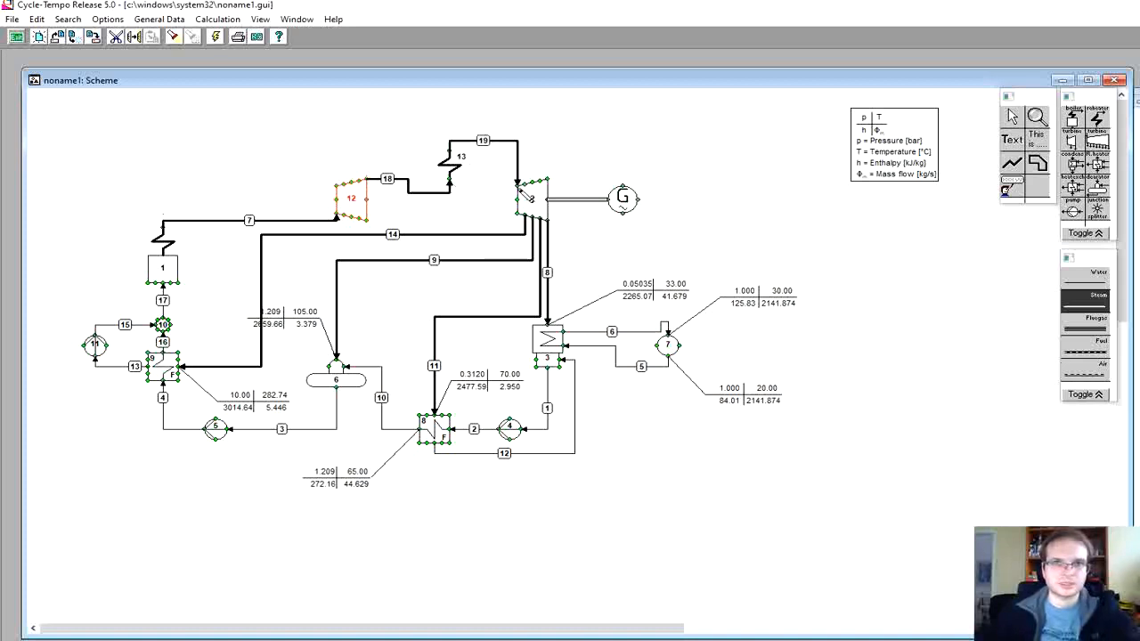
key("Escape")
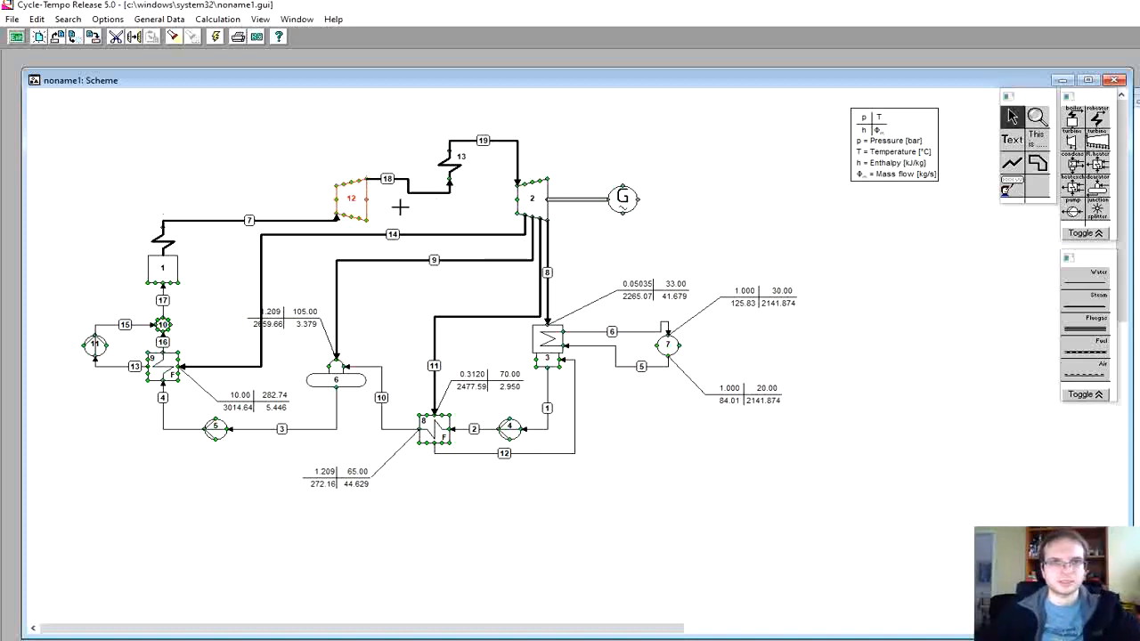
Step: Enter the isentropic efficiency ETHAI for turbine 12
double_click(352, 199)
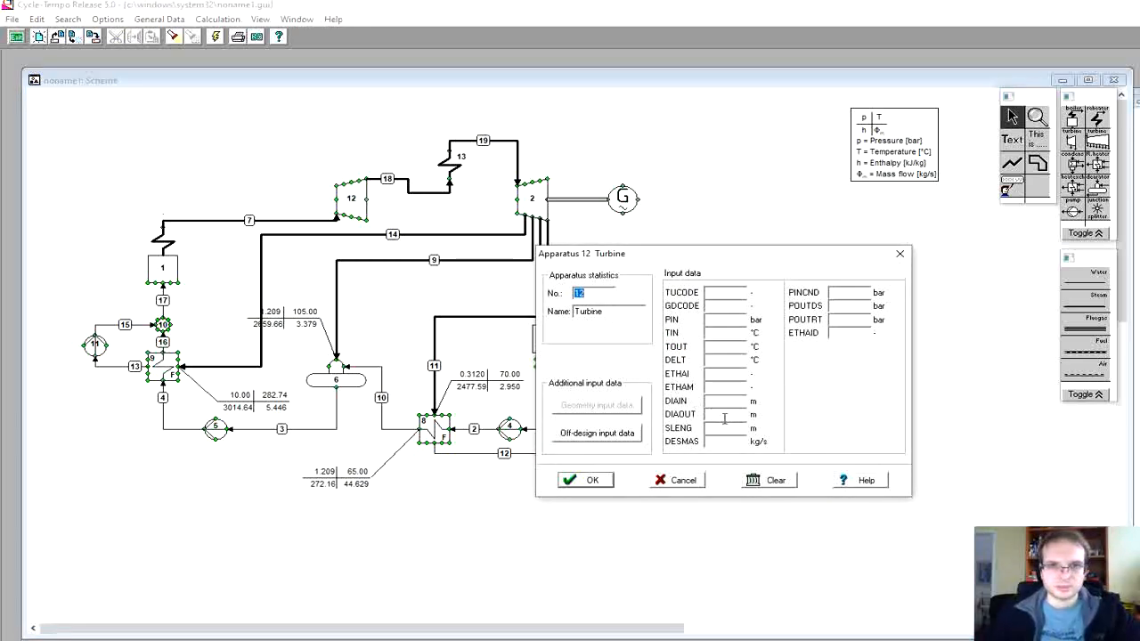
left_click(725, 387)
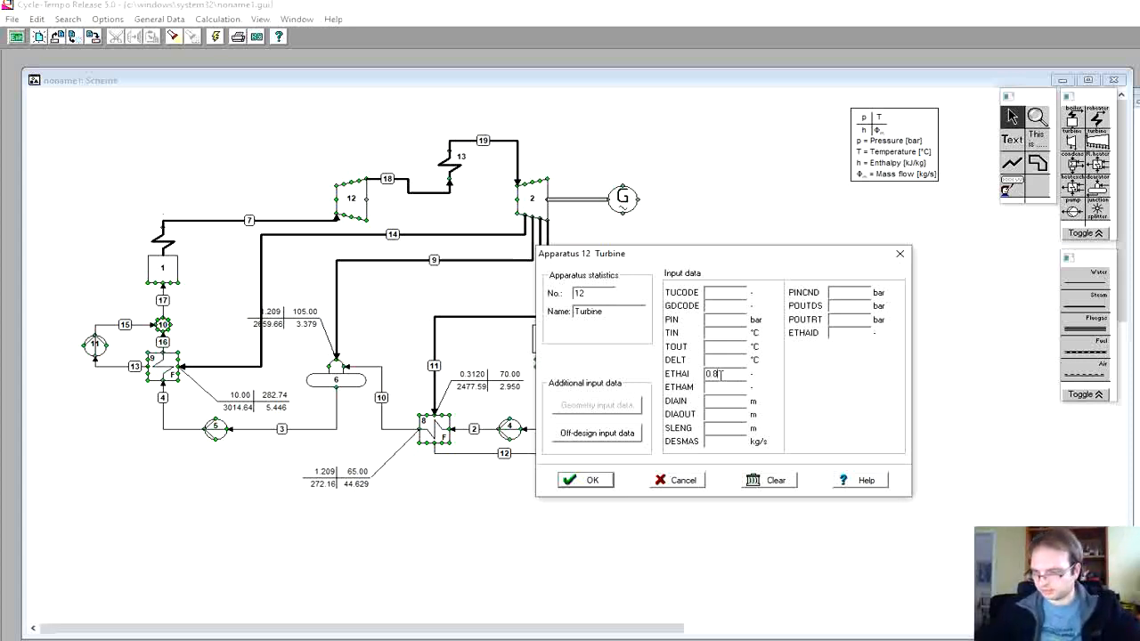
left_click(589, 480)
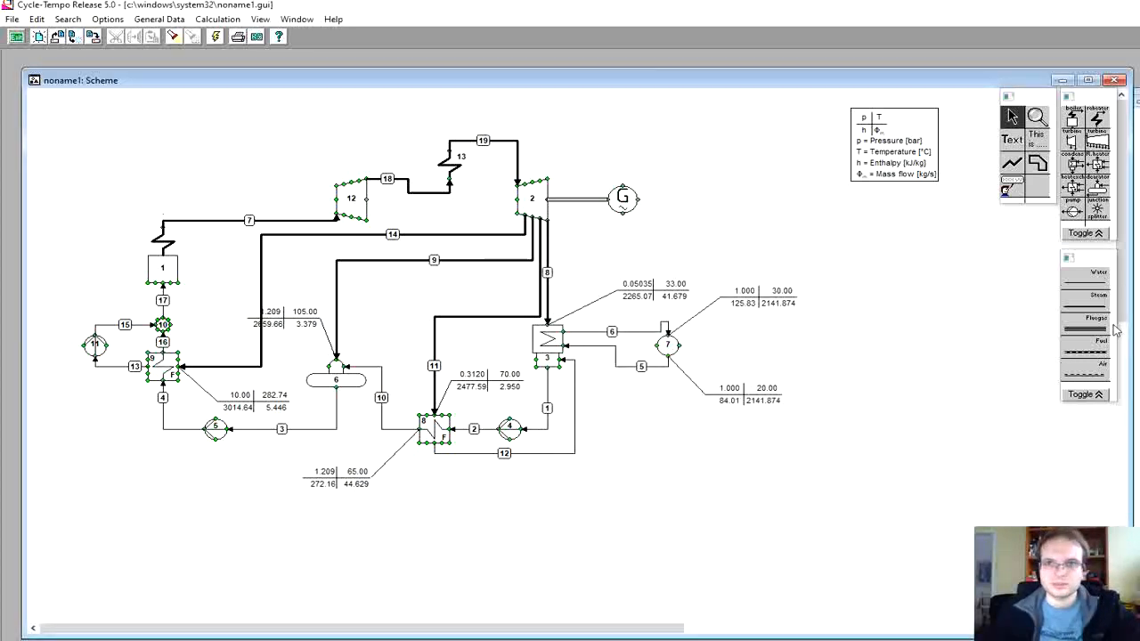
Step: Draw a shaft connecting turbine 12 with turbine 2
left_click(1084, 395)
left_click(1084, 349)
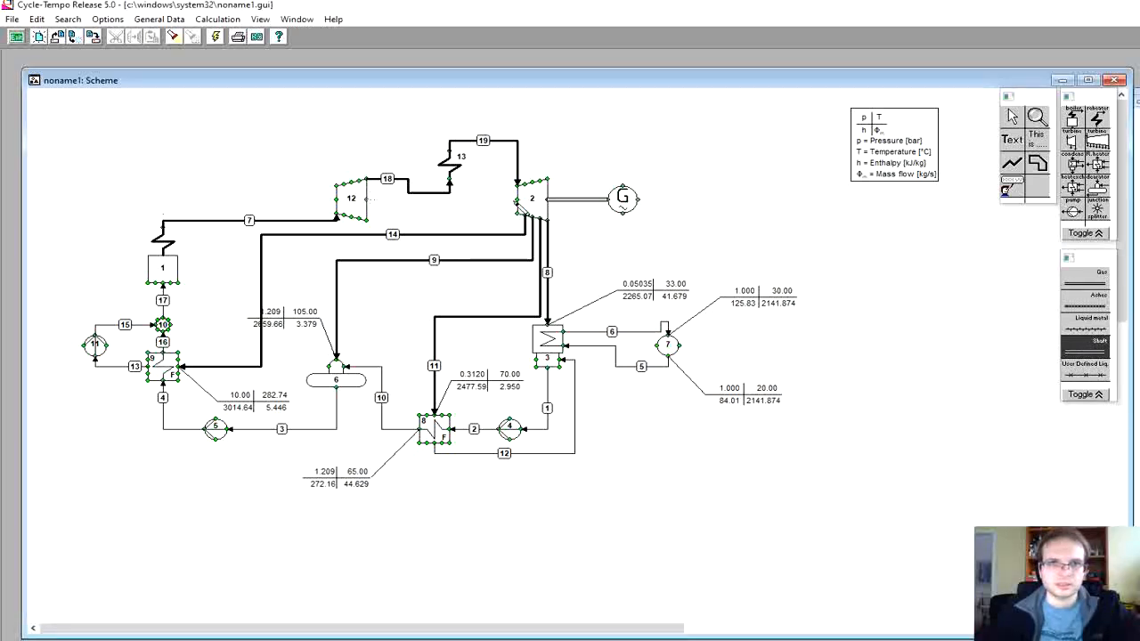
left_click(517, 201)
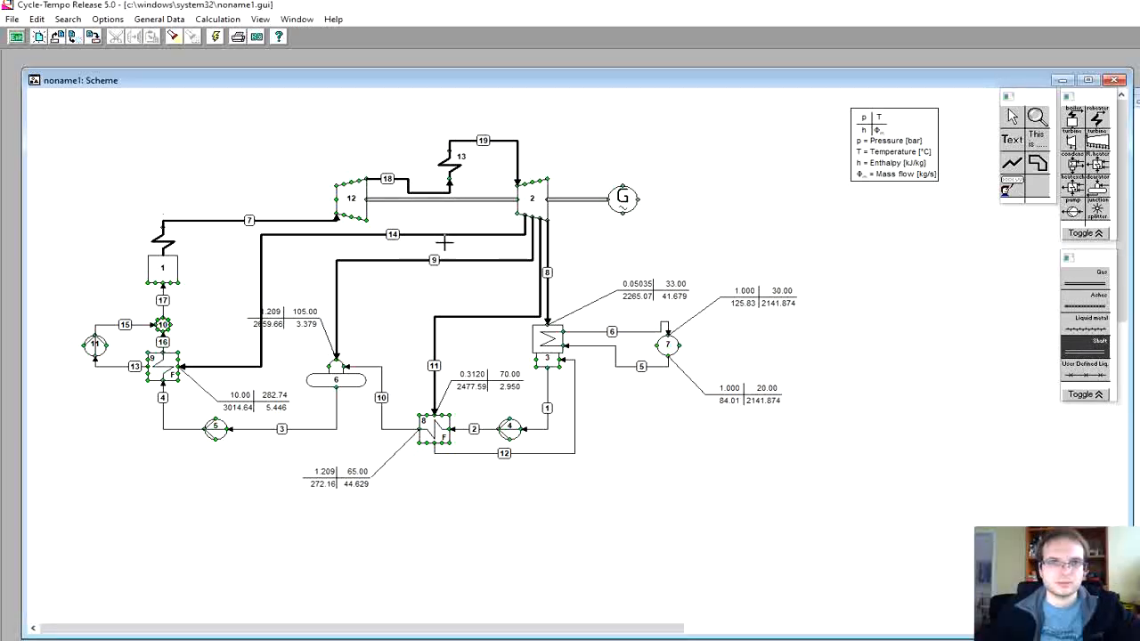
right_click(474, 209)
Step: Check the input data of reheater 13, boiler 1 and turbine 2 without changing any values
double_click(454, 174)
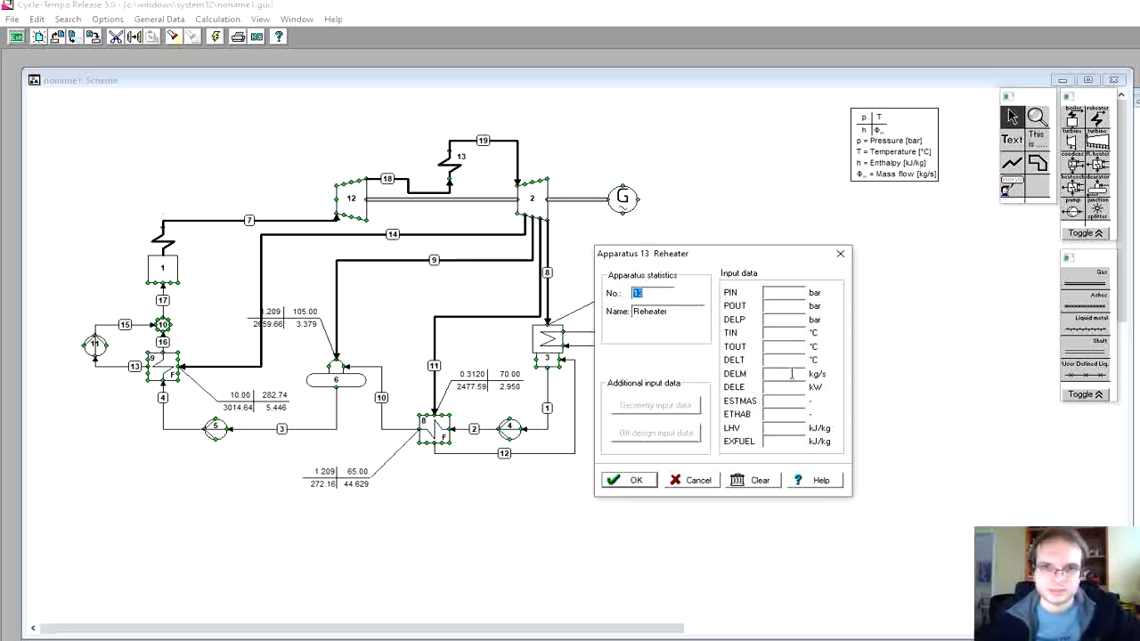
left_click(693, 480)
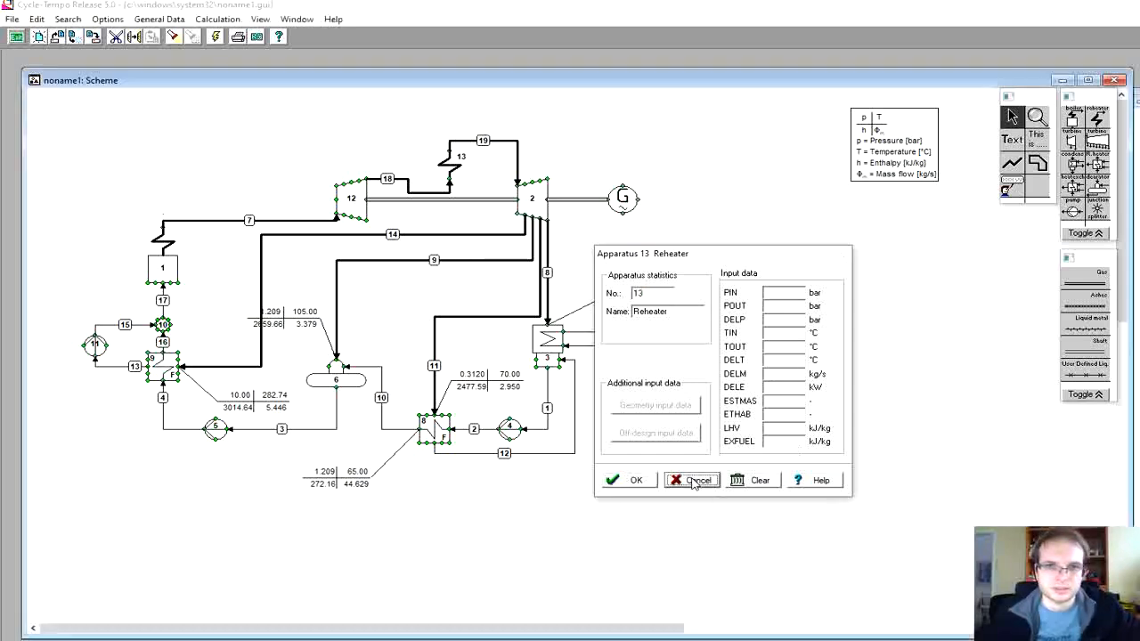
double_click(162, 268)
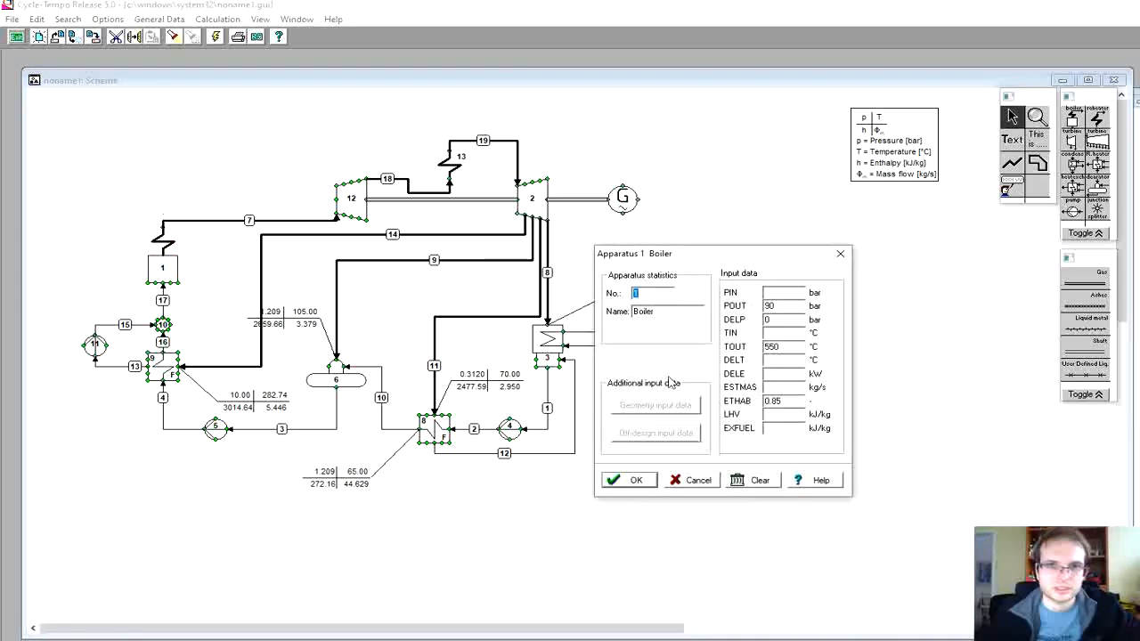
left_click(634, 479)
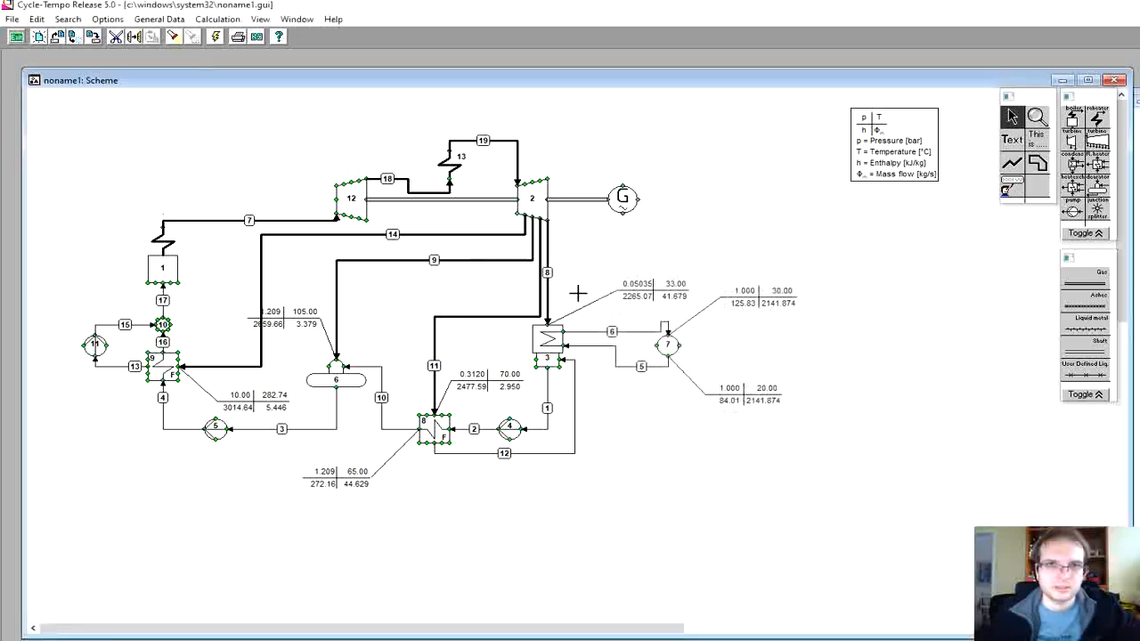
double_click(535, 204)
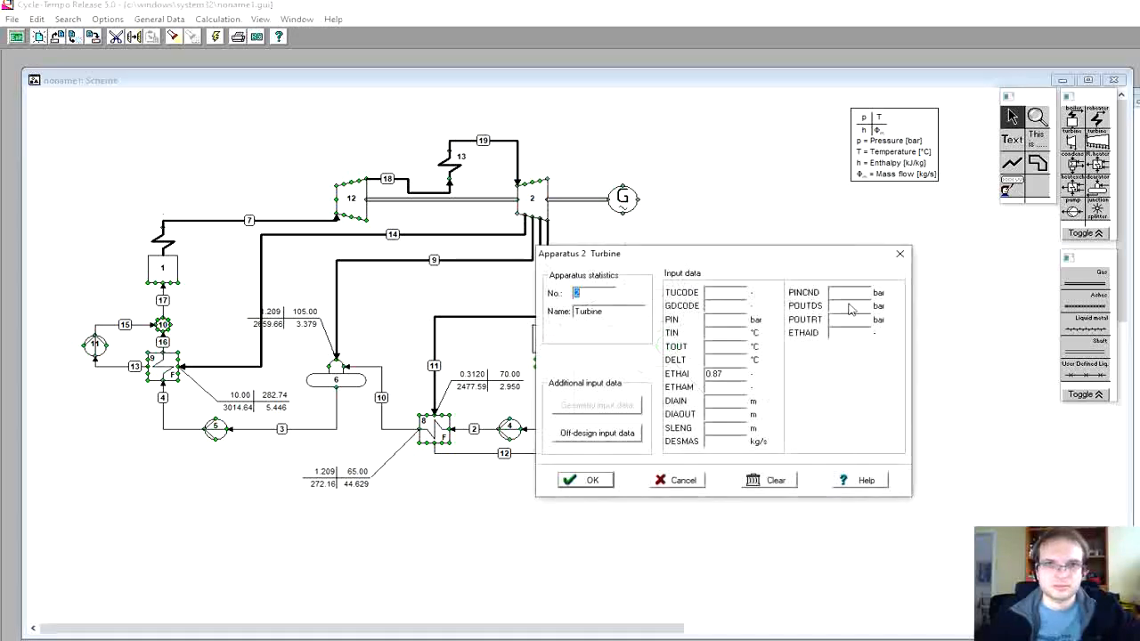
left_click(898, 257)
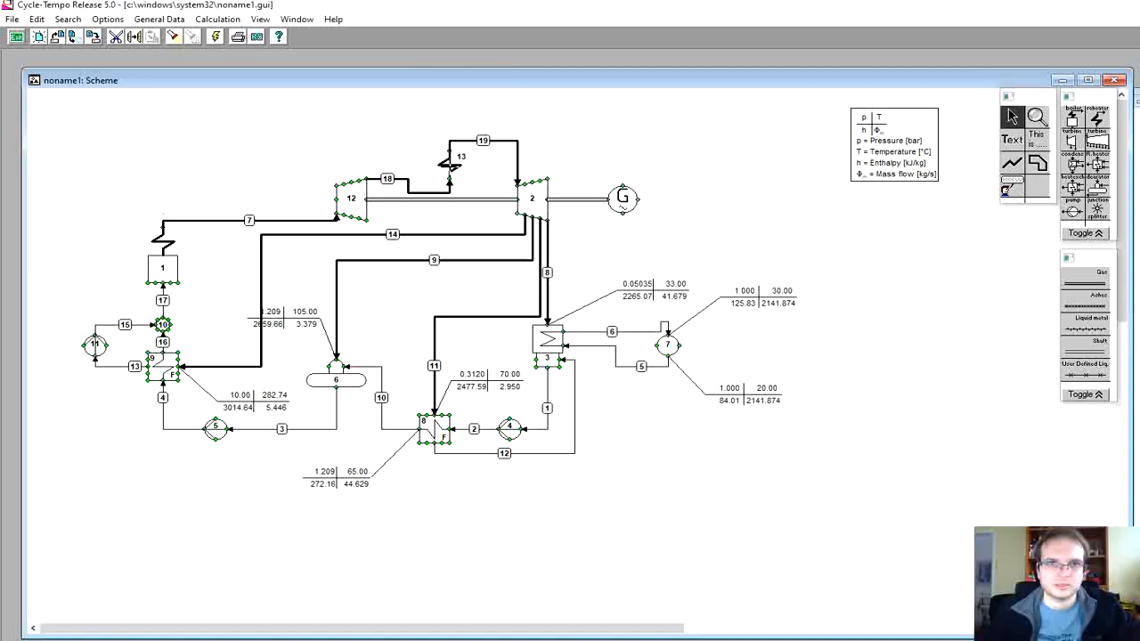
Step: Set reheater 13 to PIN 15 bar, DELP 0 bar and TOUT 550 °C, and run the cycle calculation
left_click(450, 166)
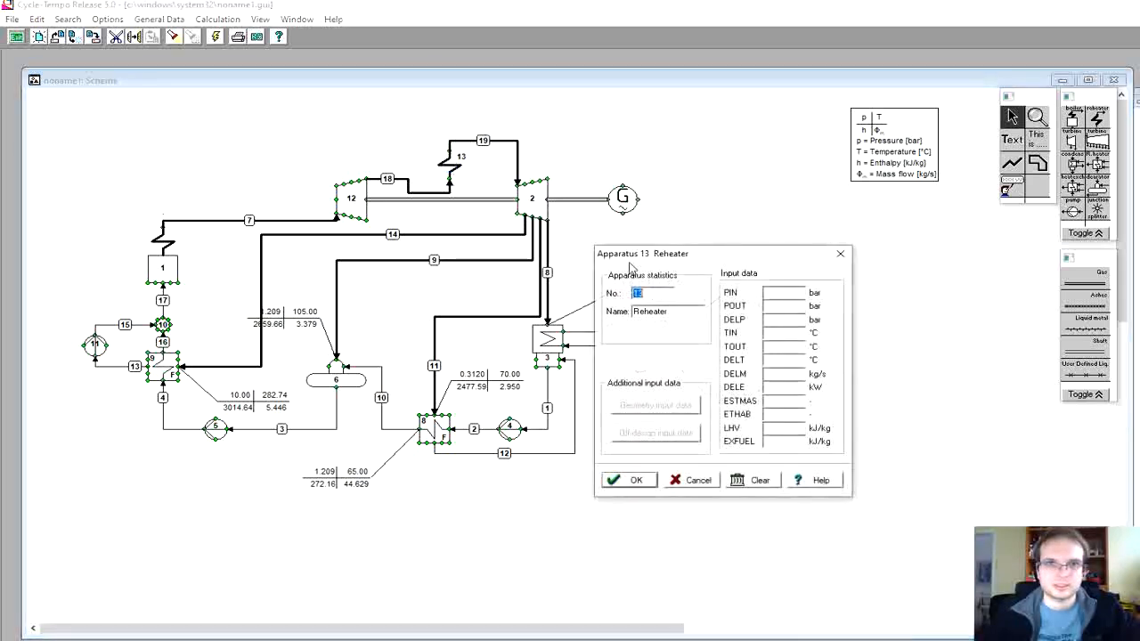
left_click(779, 347)
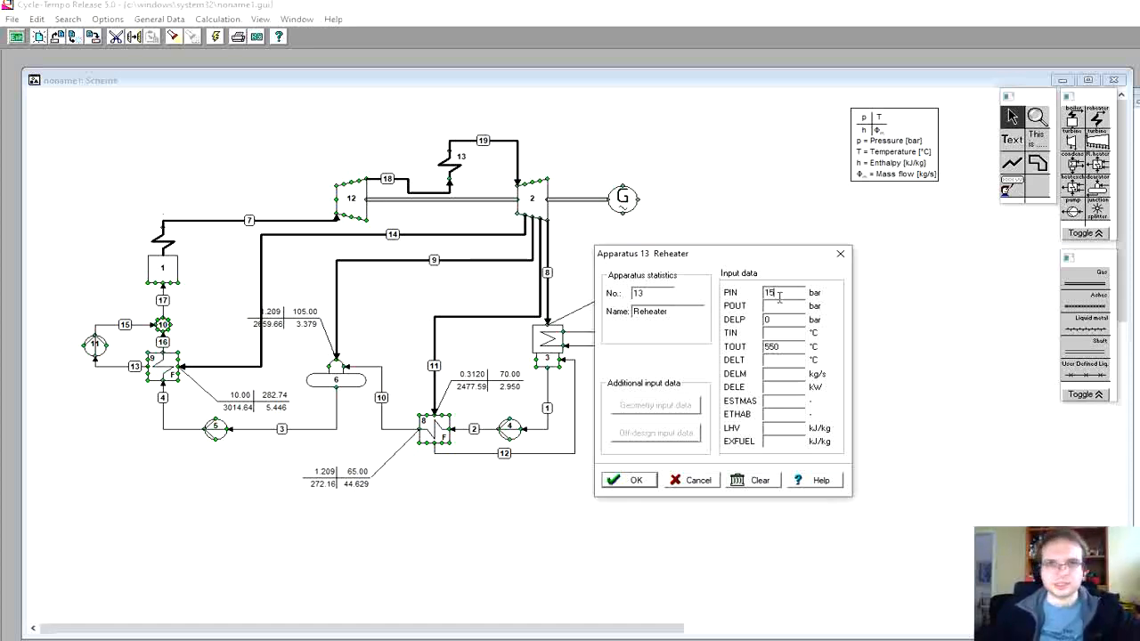
left_click(645, 481)
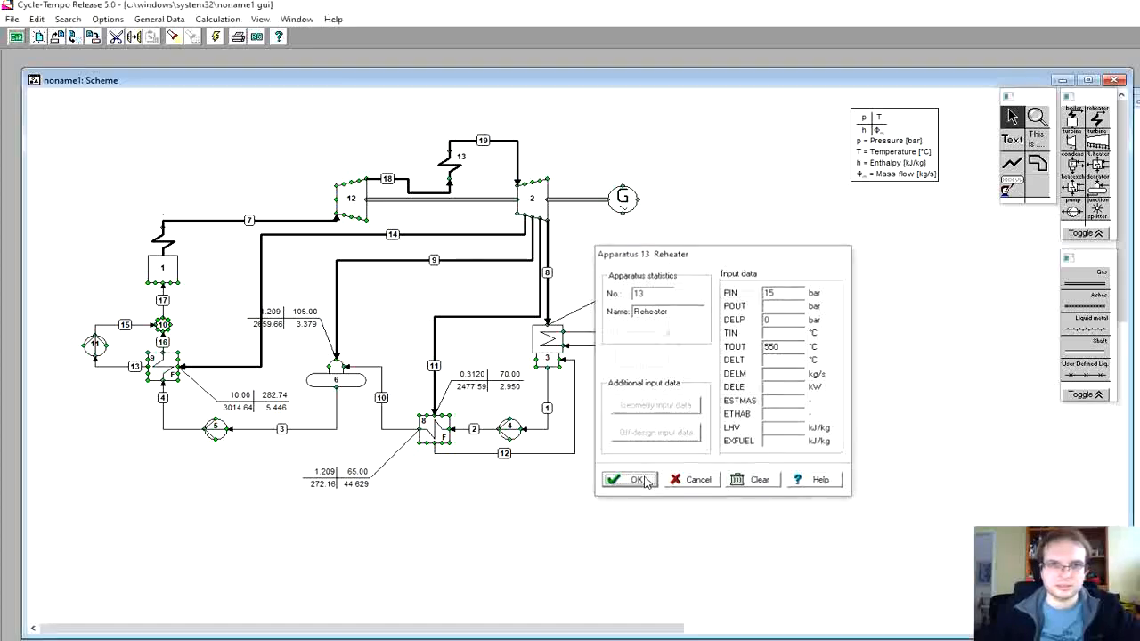
left_click(215, 38)
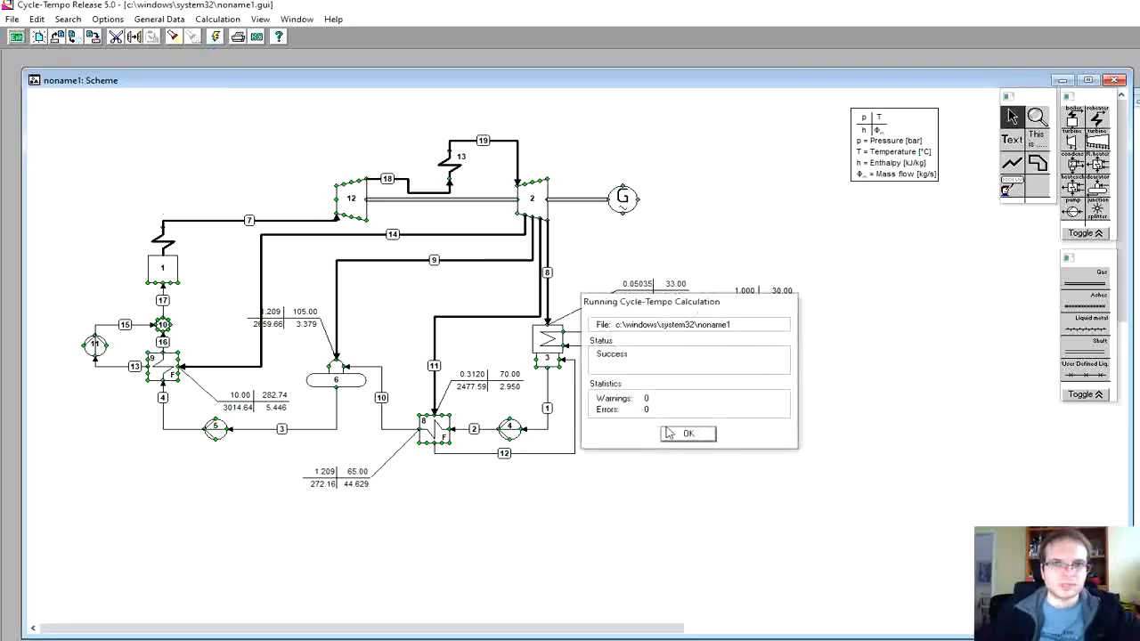
left_click(686, 436)
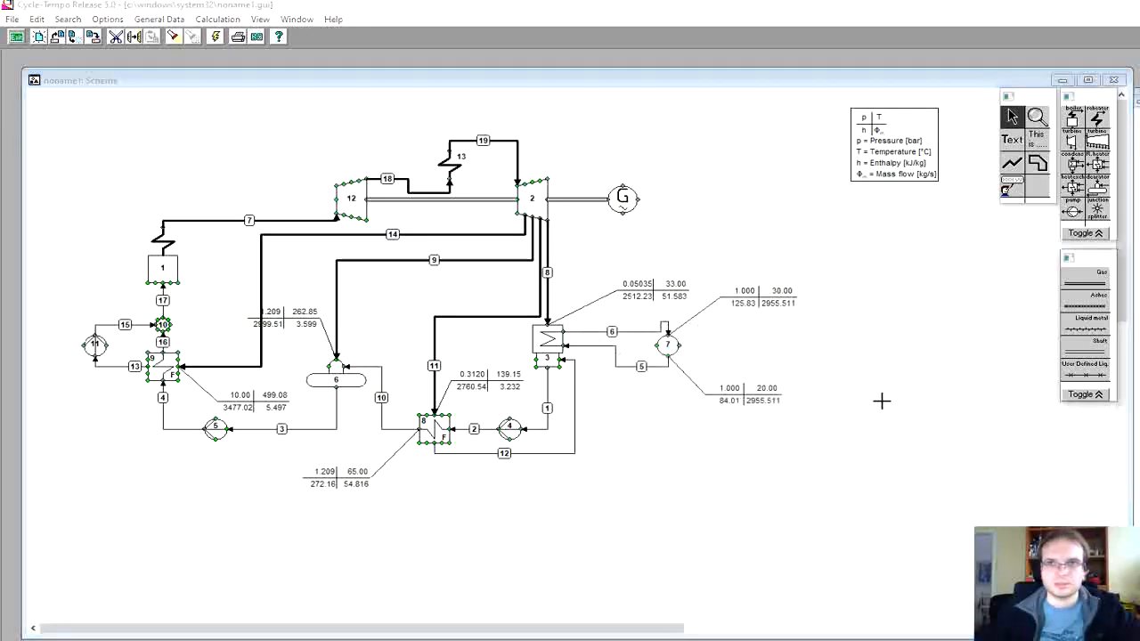
Step: Review the calculation messages of the run and close the messages window
left_click(1136, 314)
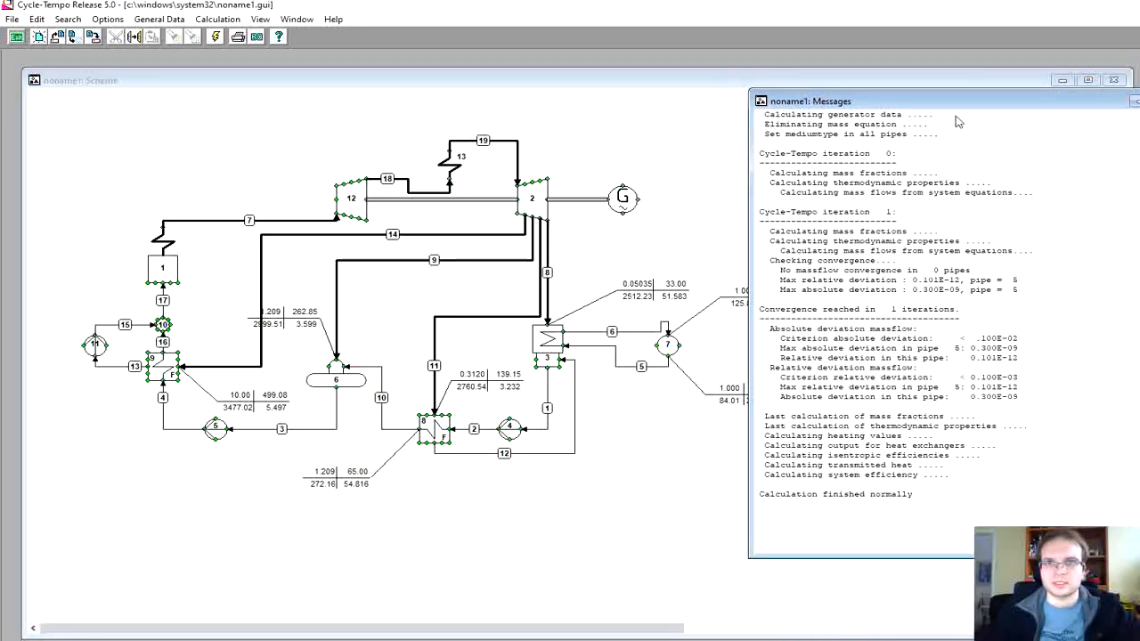
left_click(942, 78)
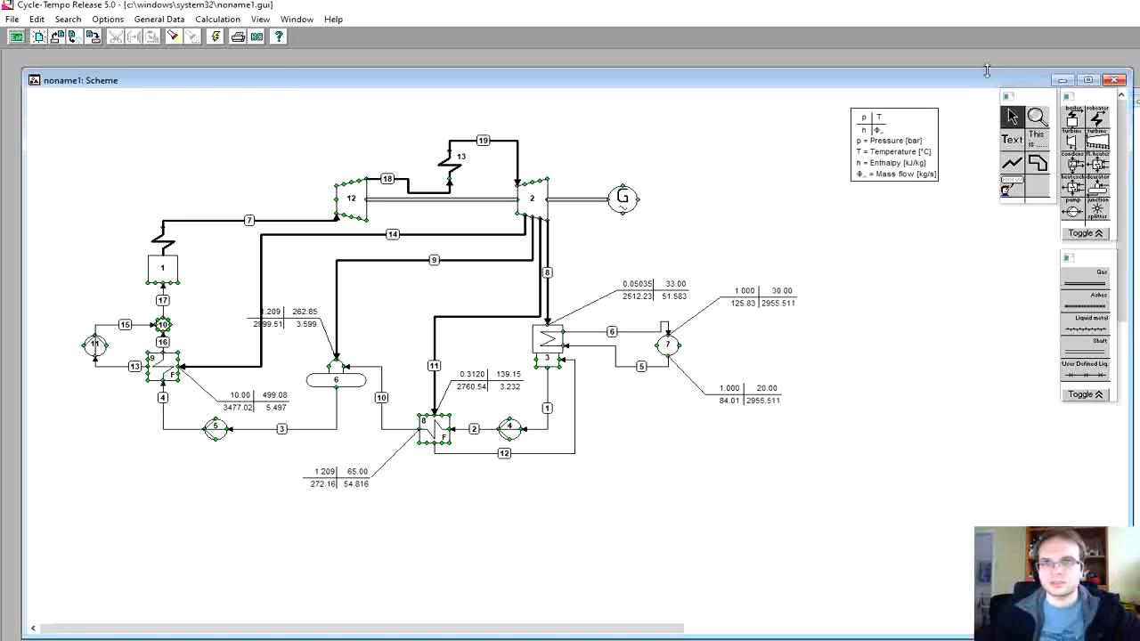
left_click_drag(981, 79, 943, 70)
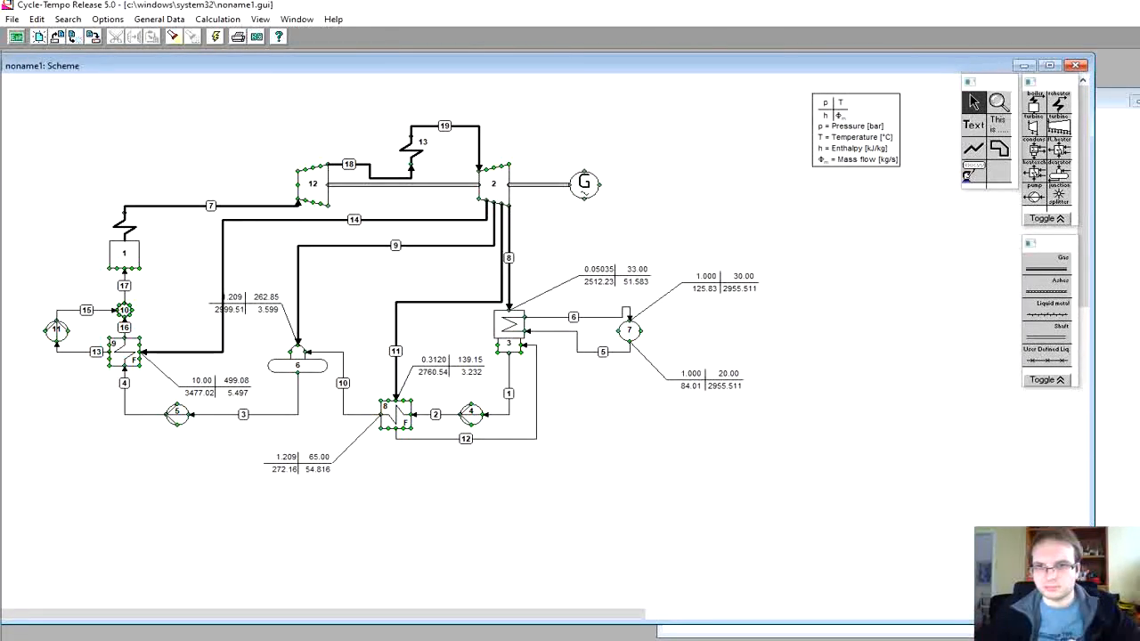
left_click(1123, 534)
left_click(1113, 127)
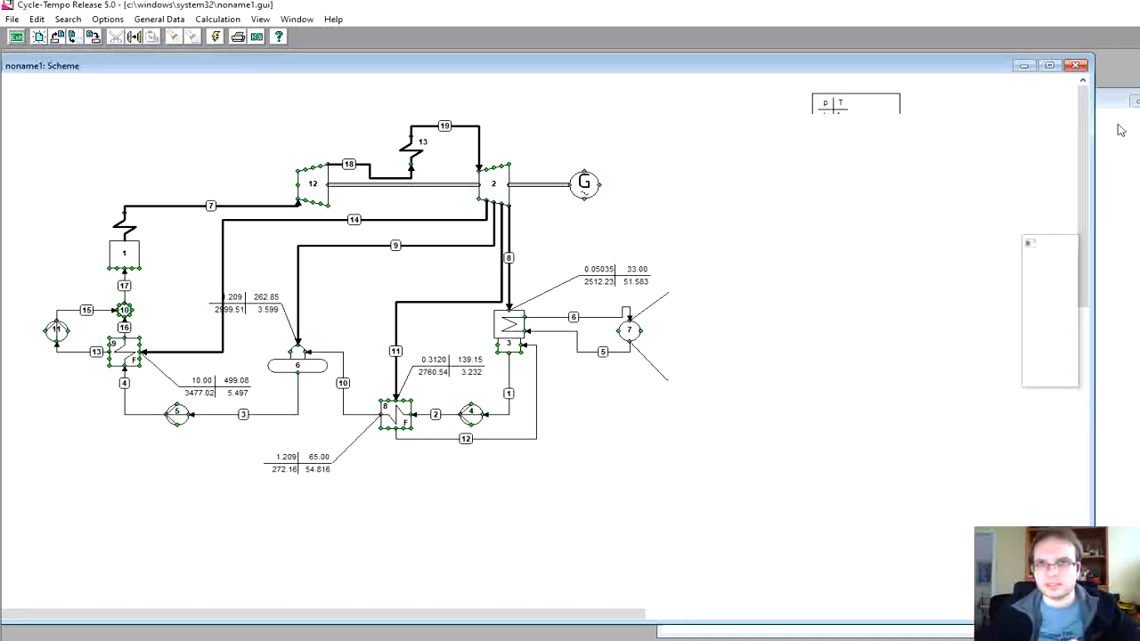
left_click(1100, 399)
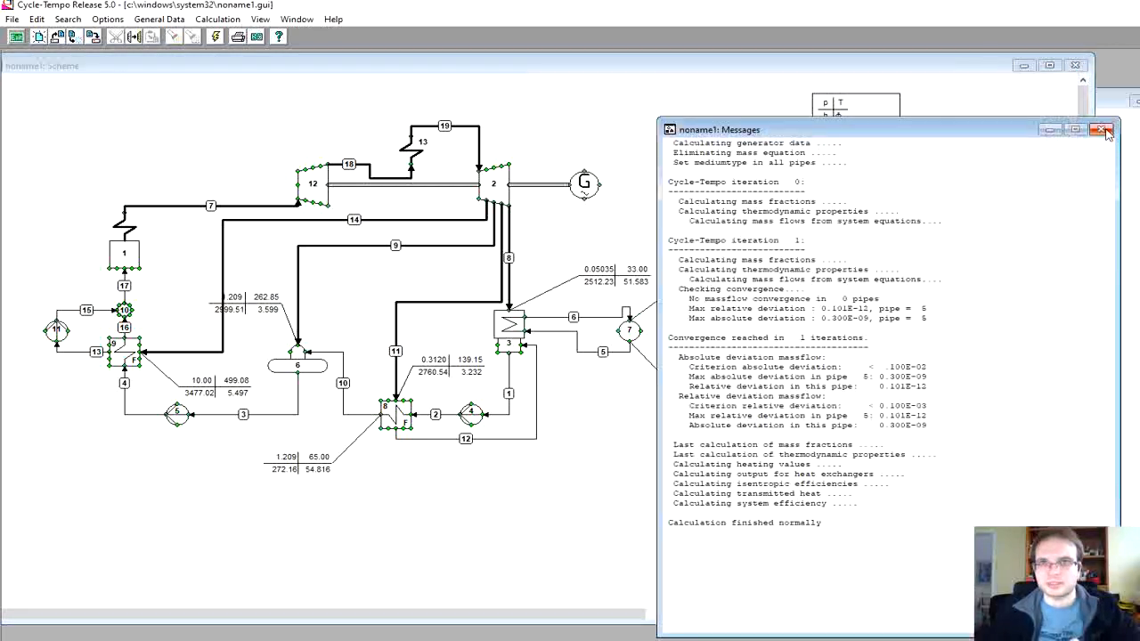
left_click(1101, 129)
Step: Move and narrow the scheme window so the Index window can be reached beside it
left_click(1124, 174)
left_click(1139, 101)
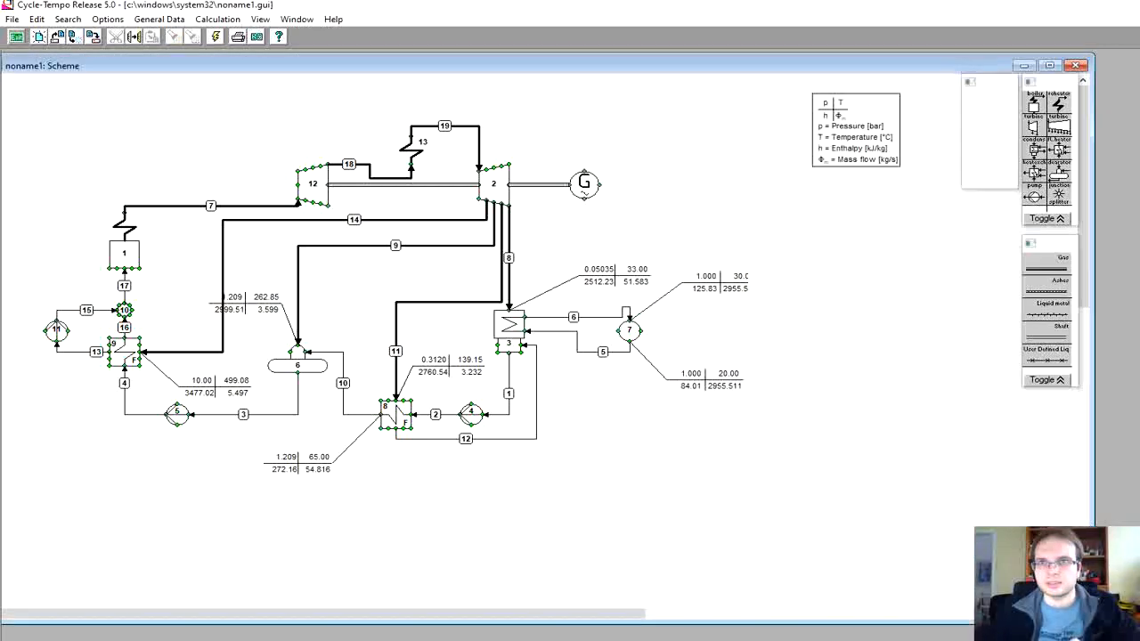
left_click_drag(900, 64, 818, 64)
left_click(1042, 153)
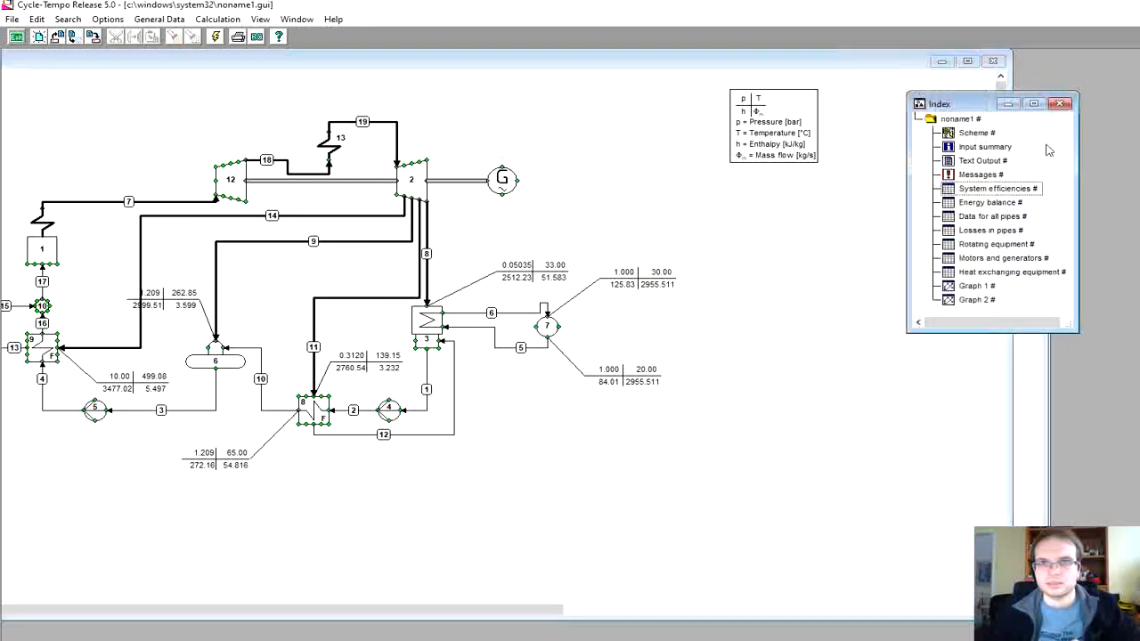
left_click_drag(973, 107, 912, 107)
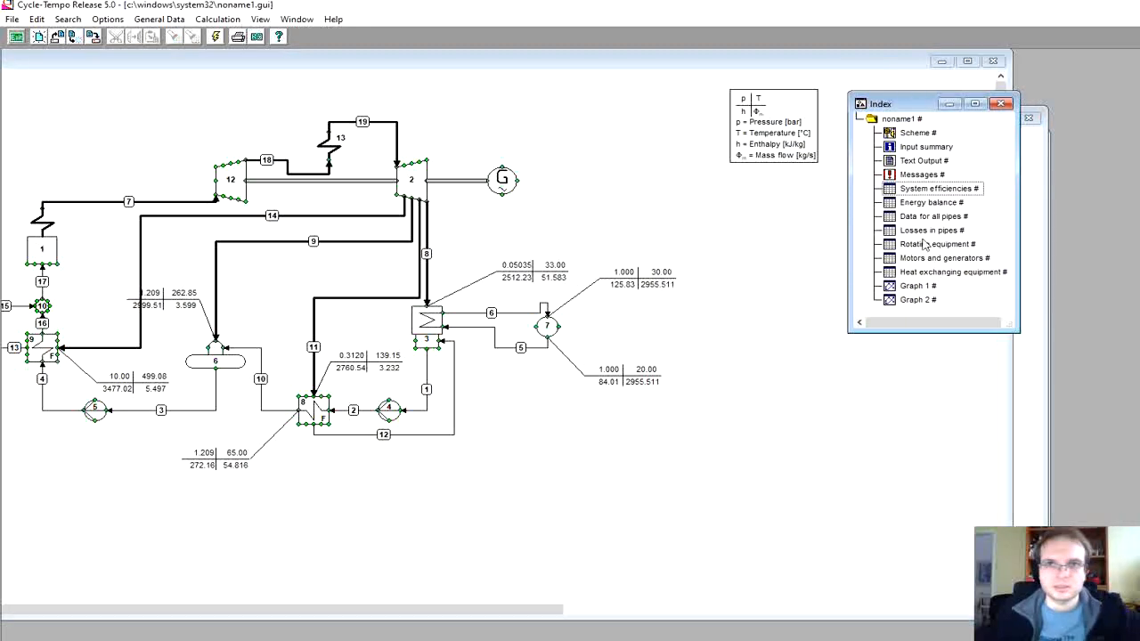
left_click_drag(660, 57, 733, 57)
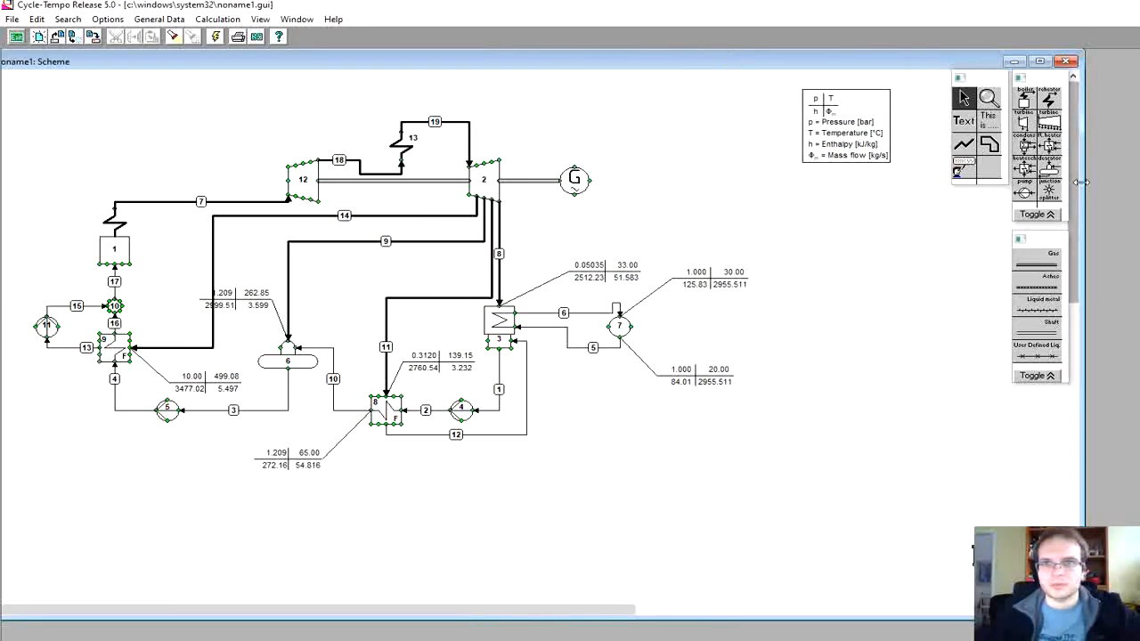
left_click_drag(1080, 186, 970, 184)
left_click(1012, 174)
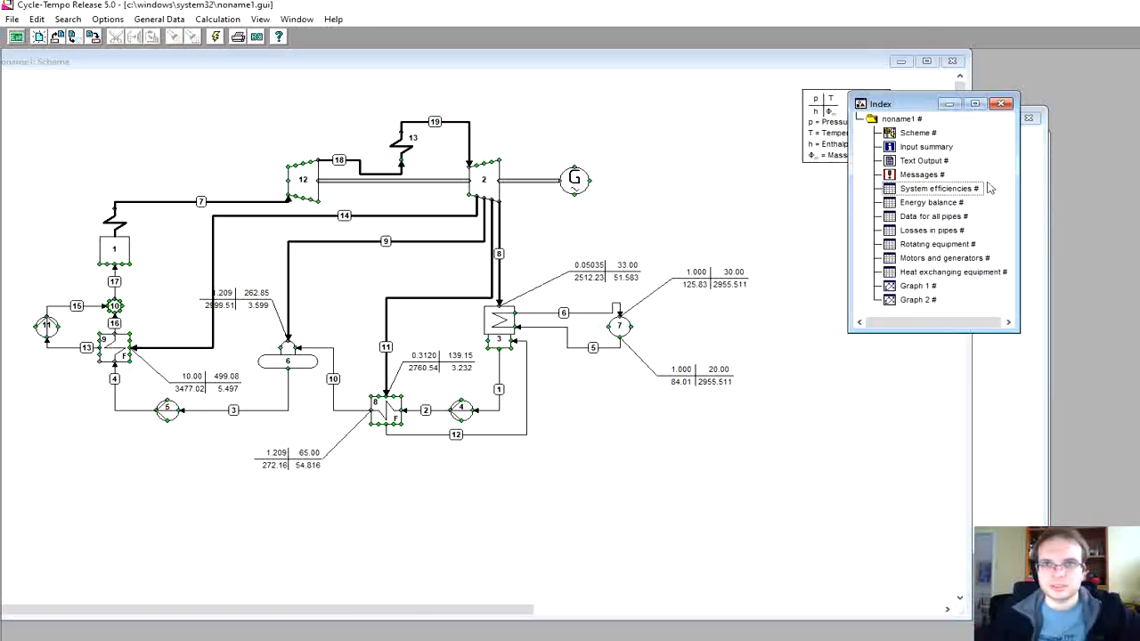
Step: Examine the system efficiencies table for the cycle's gross and net efficiency, and close it
double_click(934, 191)
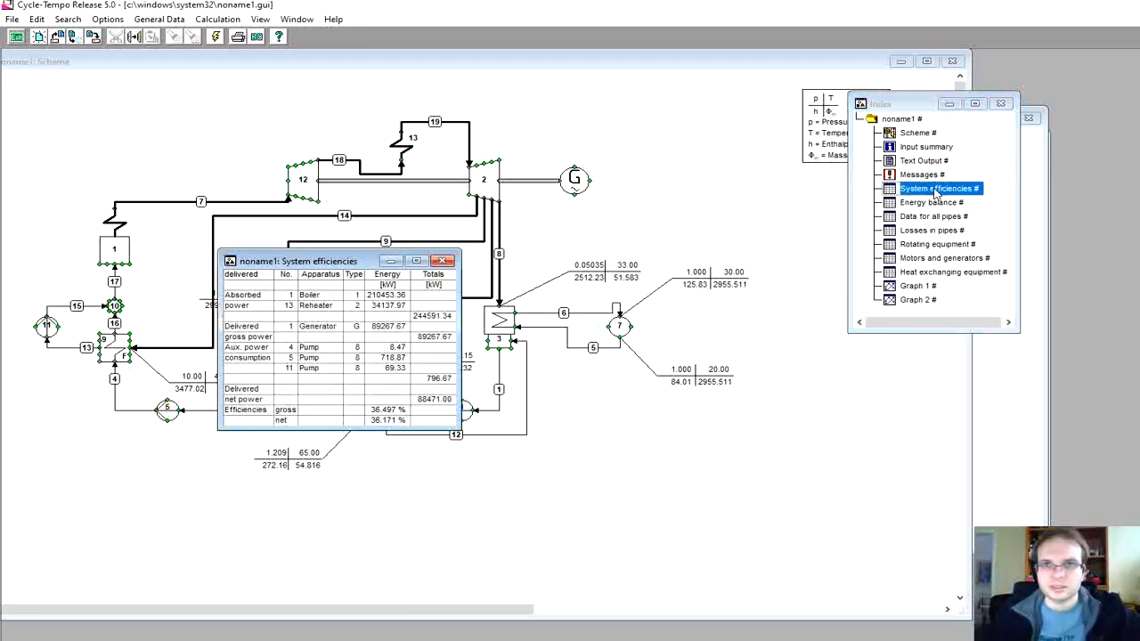
left_click_drag(317, 265, 792, 190)
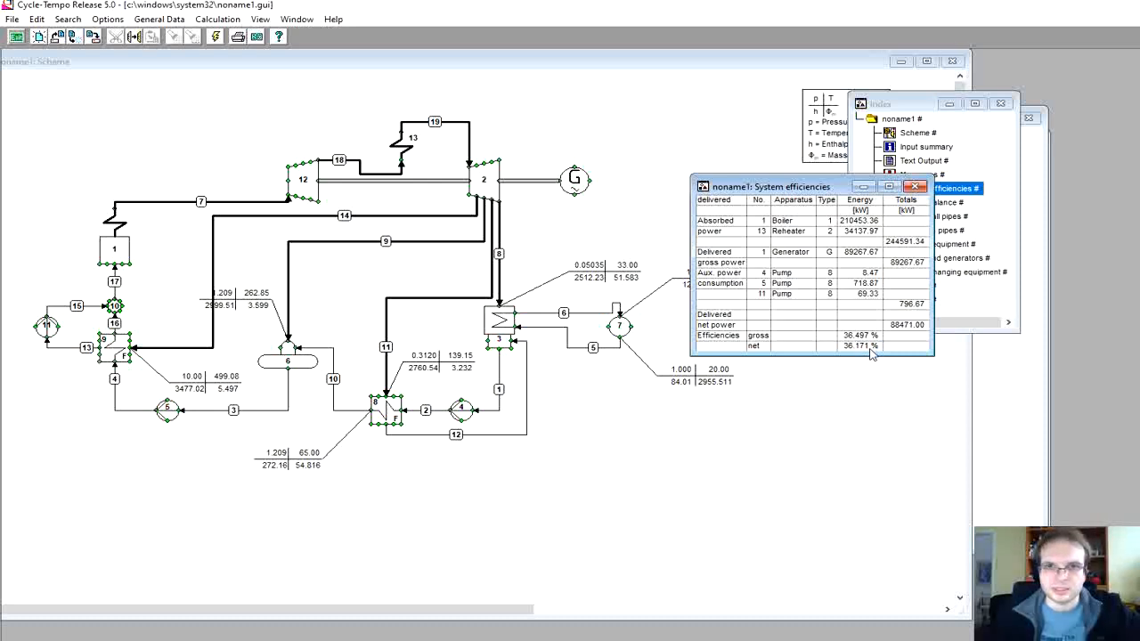
left_click(916, 187)
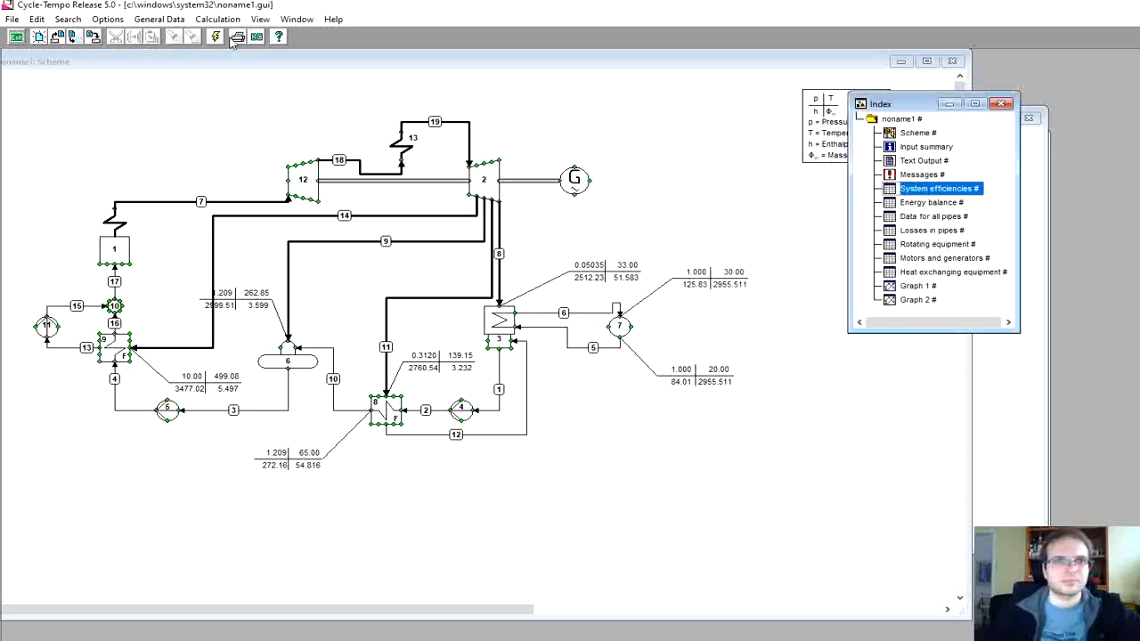
Step: Add a pressure drop DELP of 0.1 bar as an extra condition on steam pipe 11 and recalculate the cycle
left_click(447, 163)
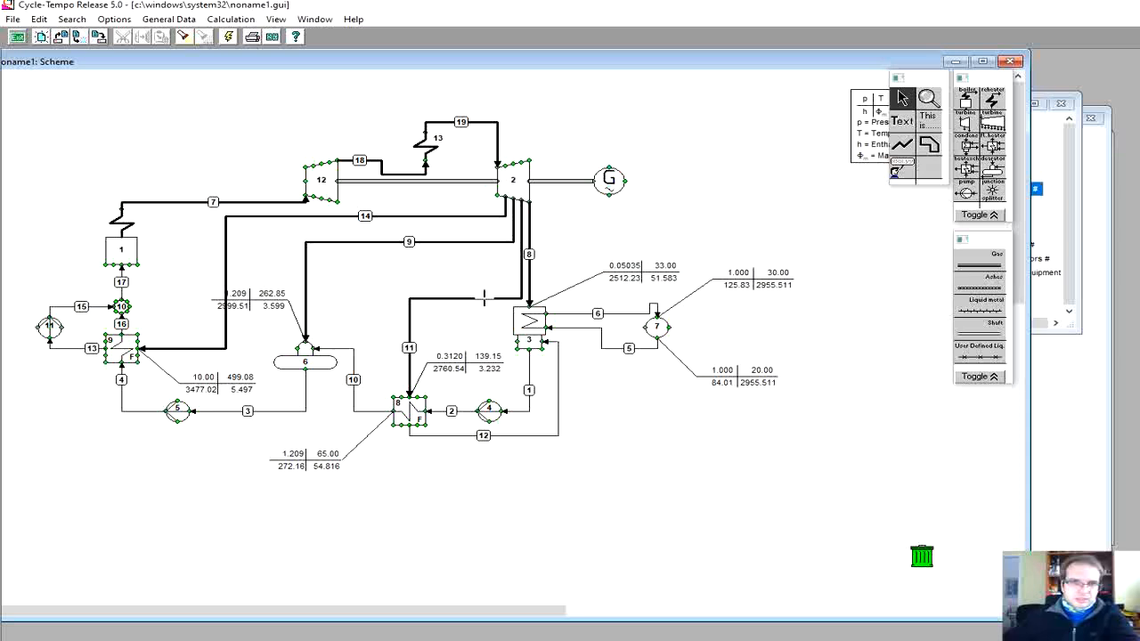
double_click(484, 297)
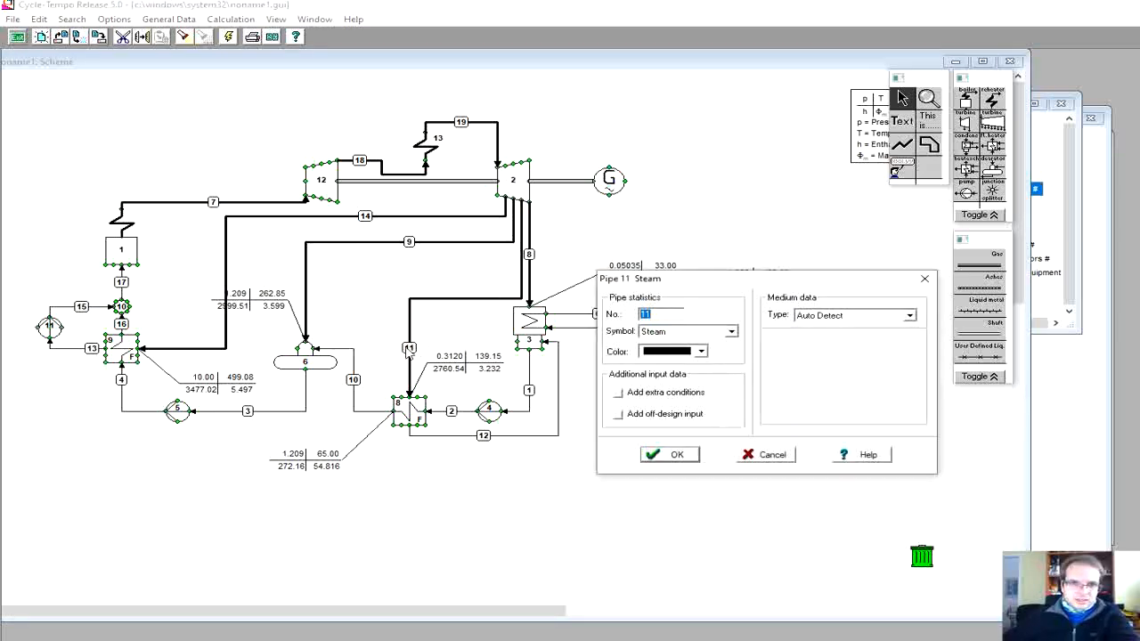
left_click(619, 393)
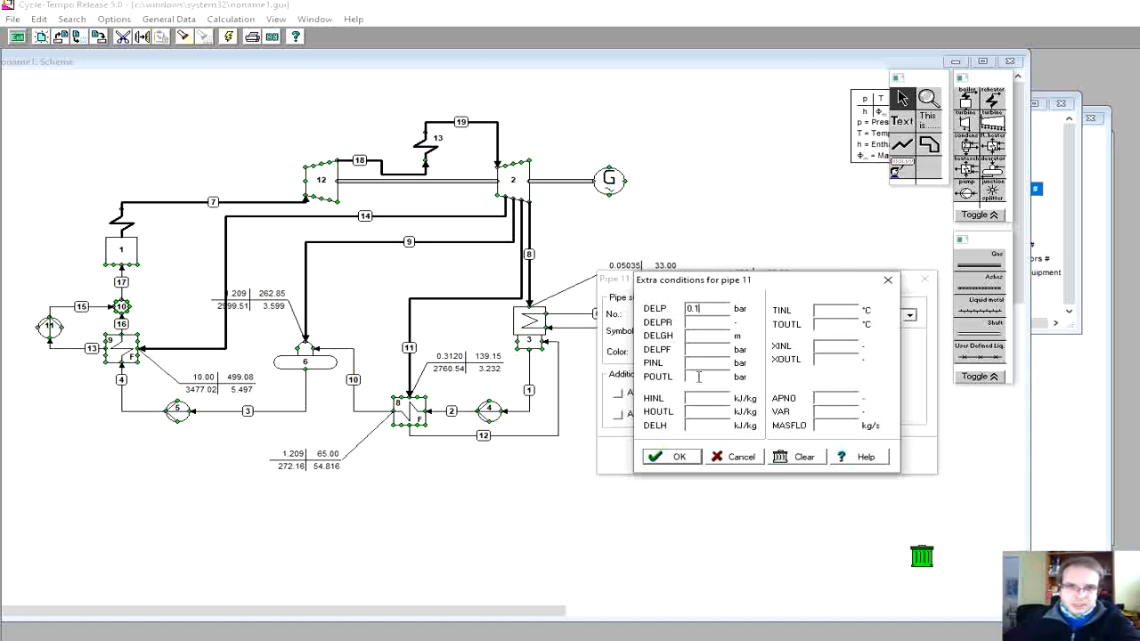
left_click(670, 458)
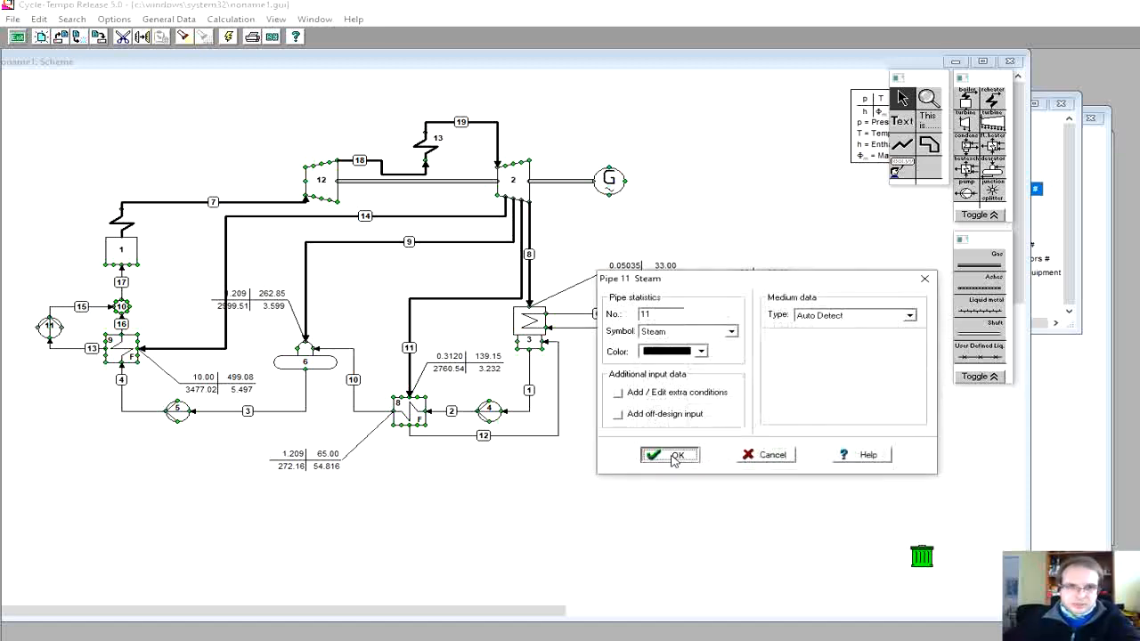
left_click(669, 456)
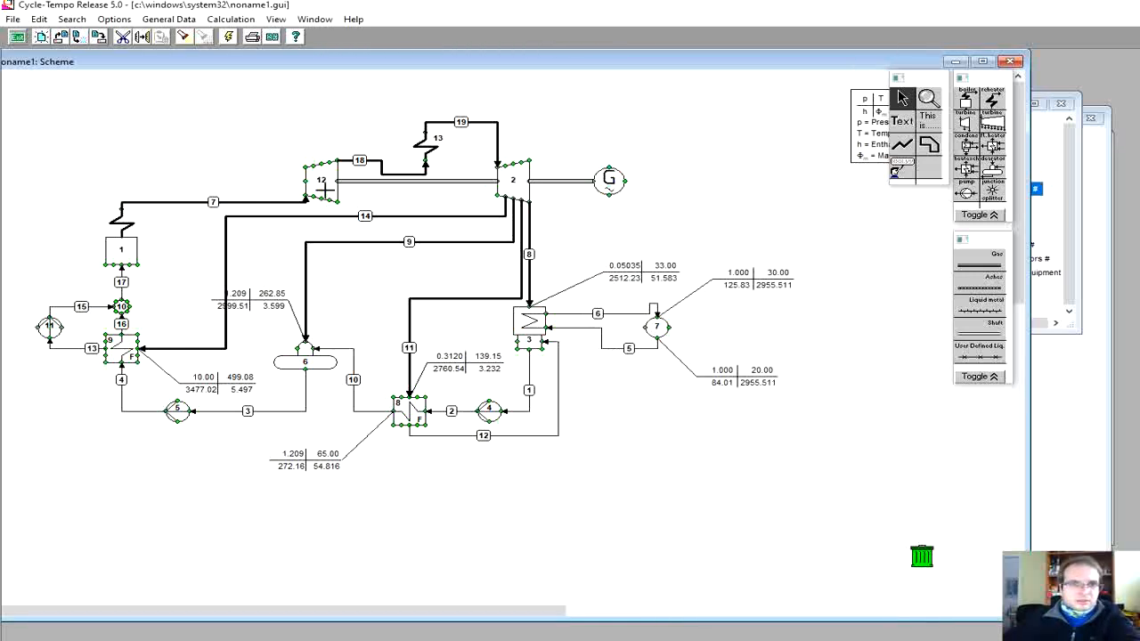
left_click(228, 36)
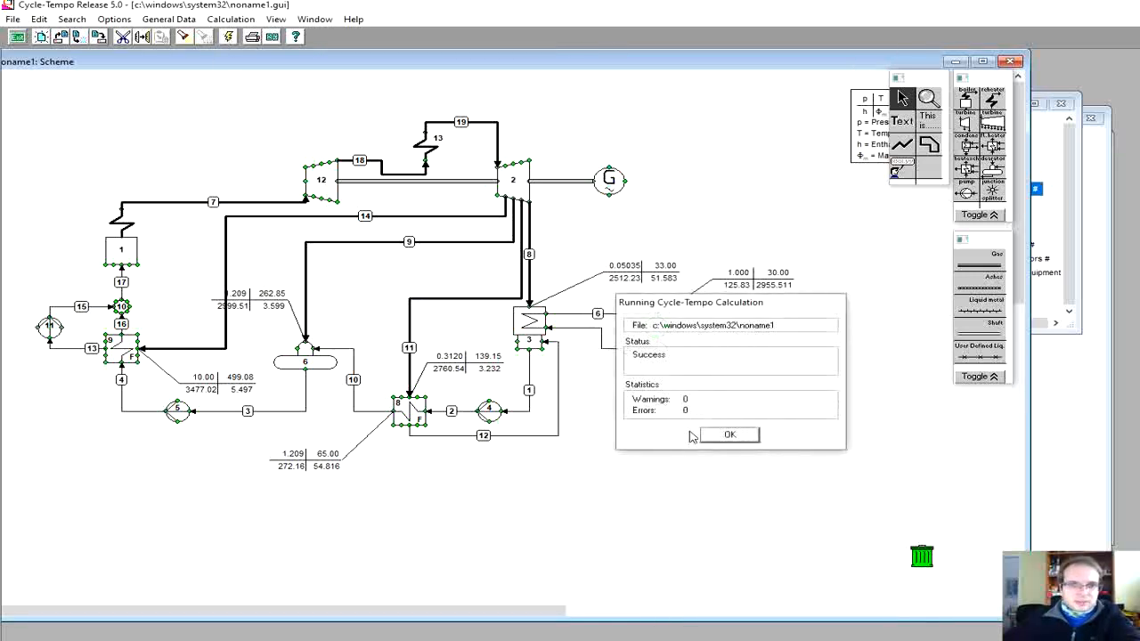
left_click(710, 436)
Step: Add a value label showing the mechanical power of turbine 2 to the scheme
left_click(899, 172)
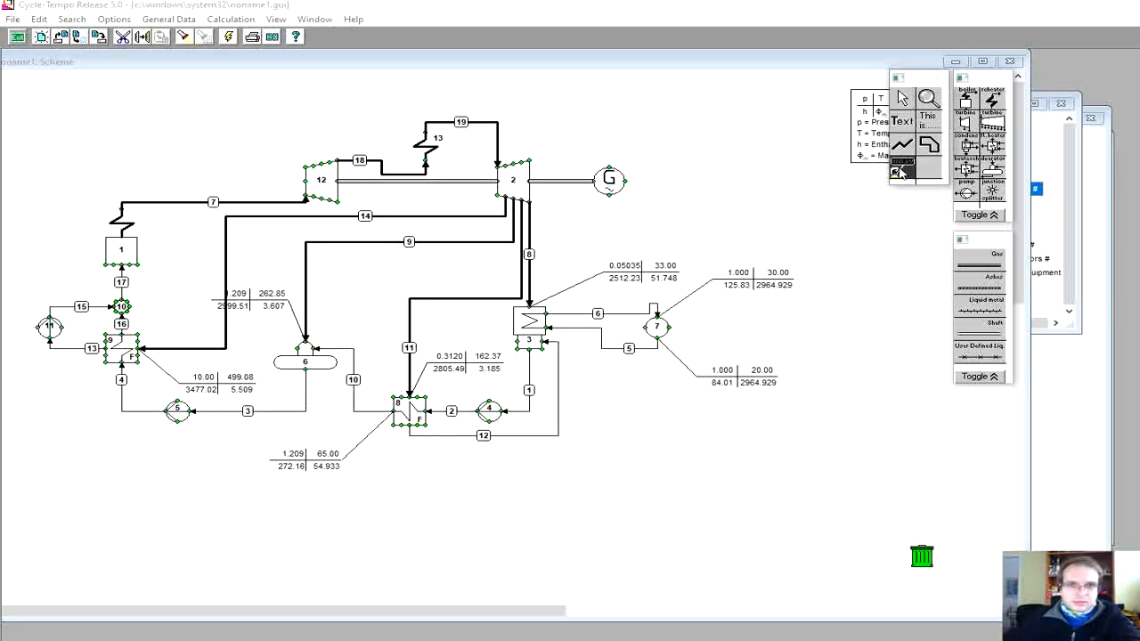
left_click(532, 187)
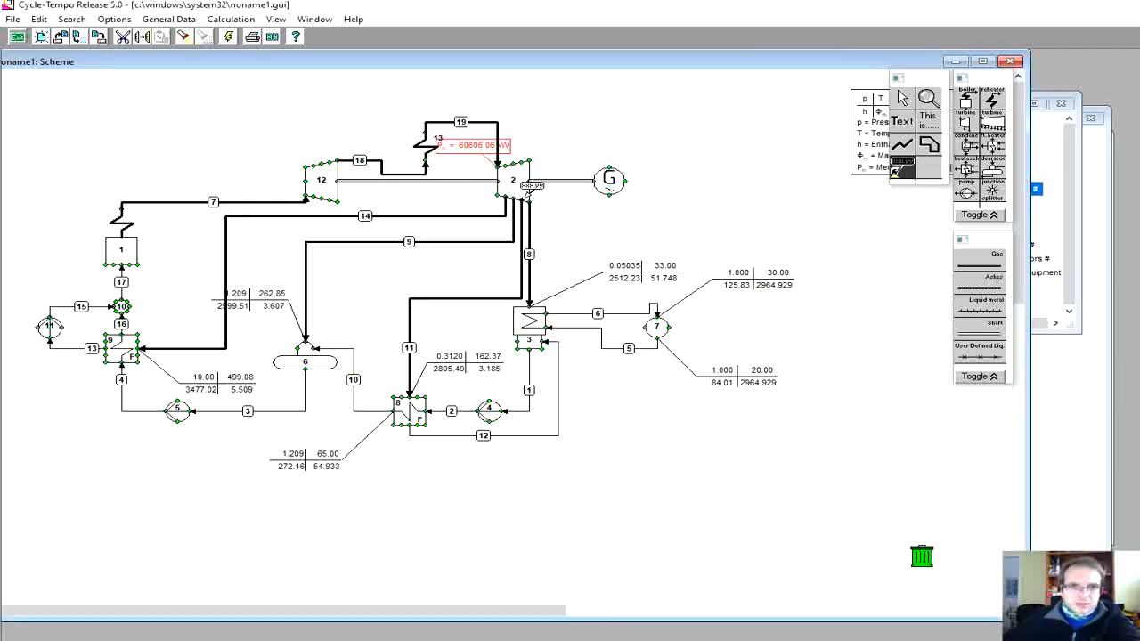
left_click(531, 200)
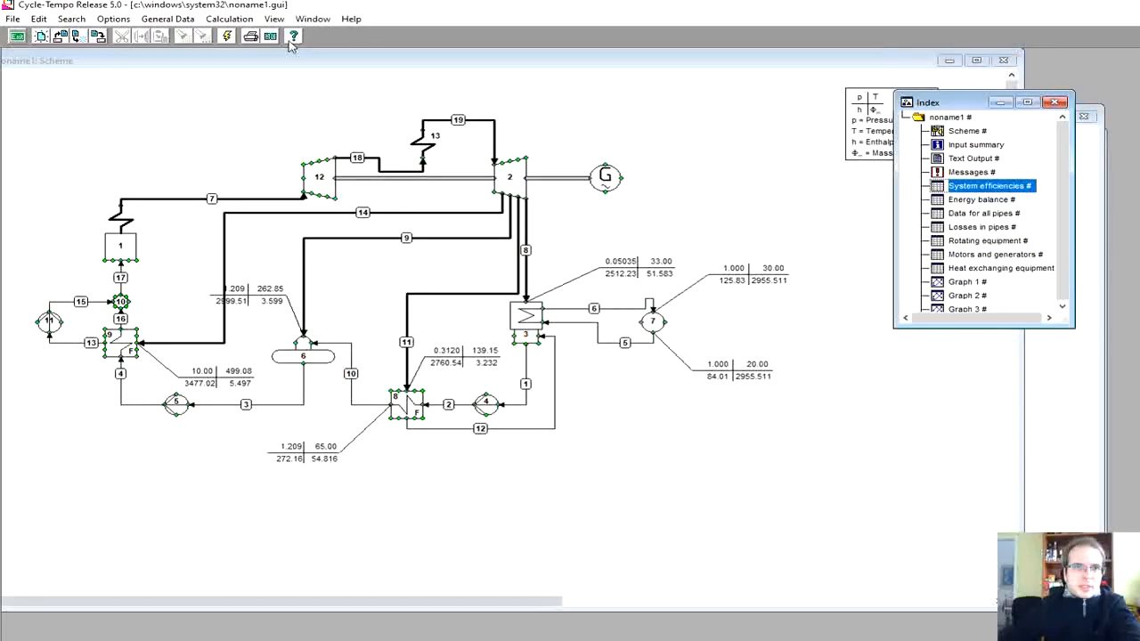
Step: Create a new graph of the T, s - diagram type for the calculated cycle
left_click(273, 19)
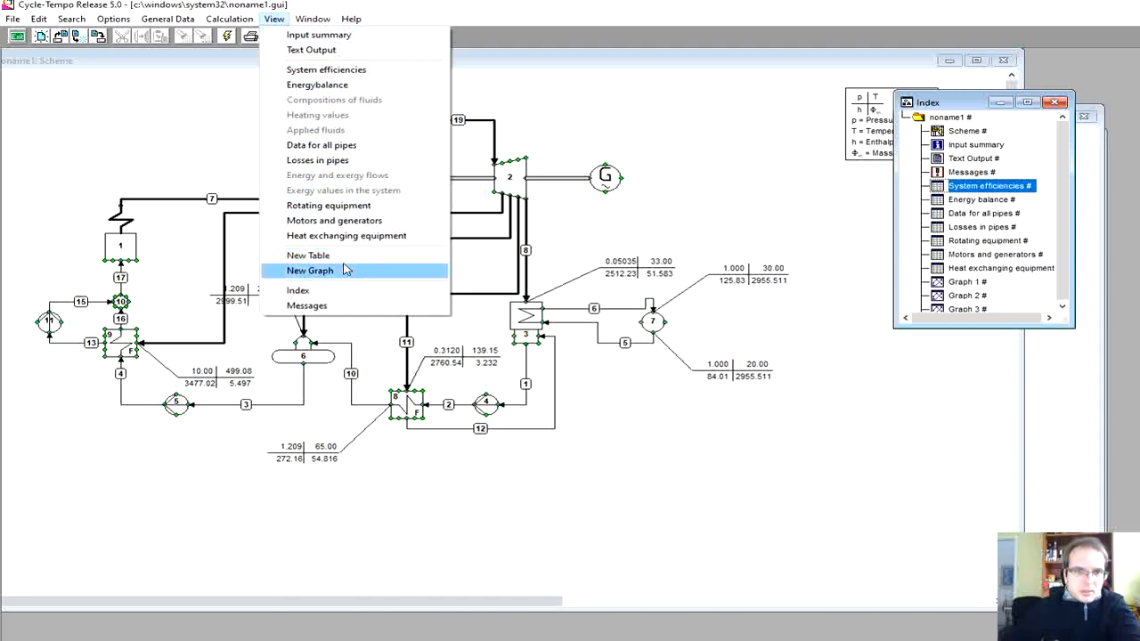
left_click(345, 270)
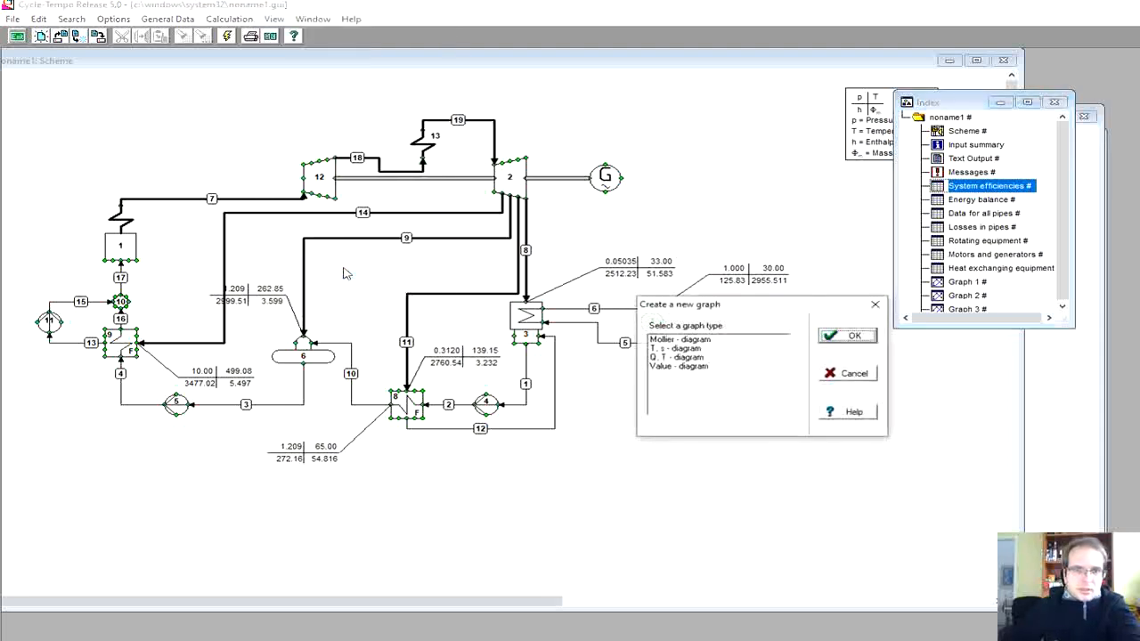
left_click(692, 348)
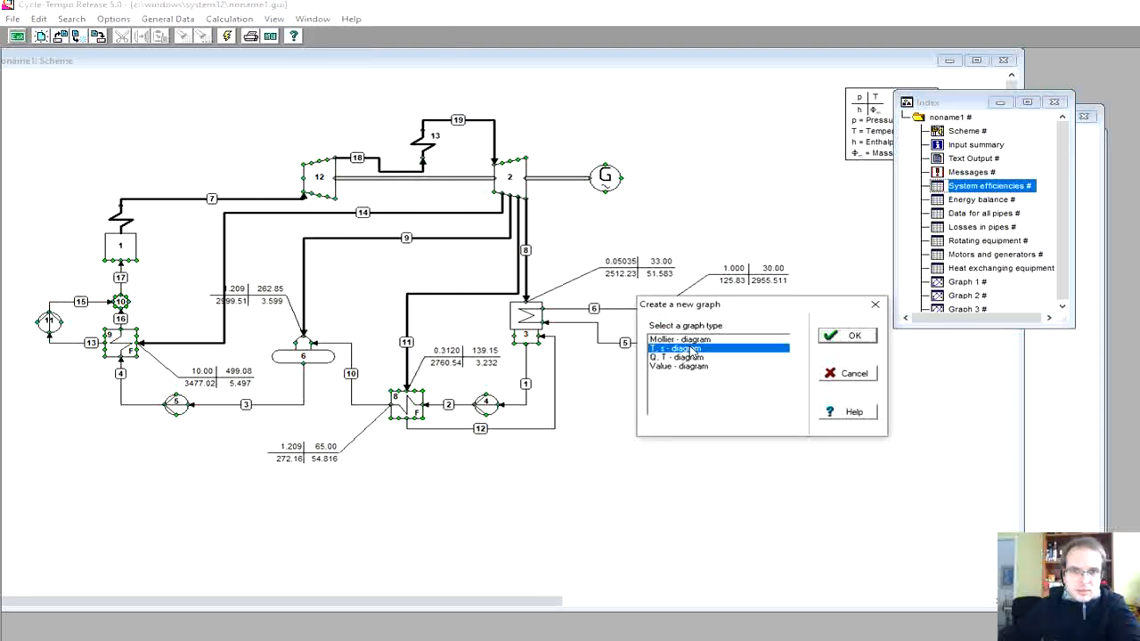
left_click(833, 336)
Step: Include all available items, from Boiler 1 through Turbine 2, in the T,s graph's contents and generate the diagram
left_click(174, 89)
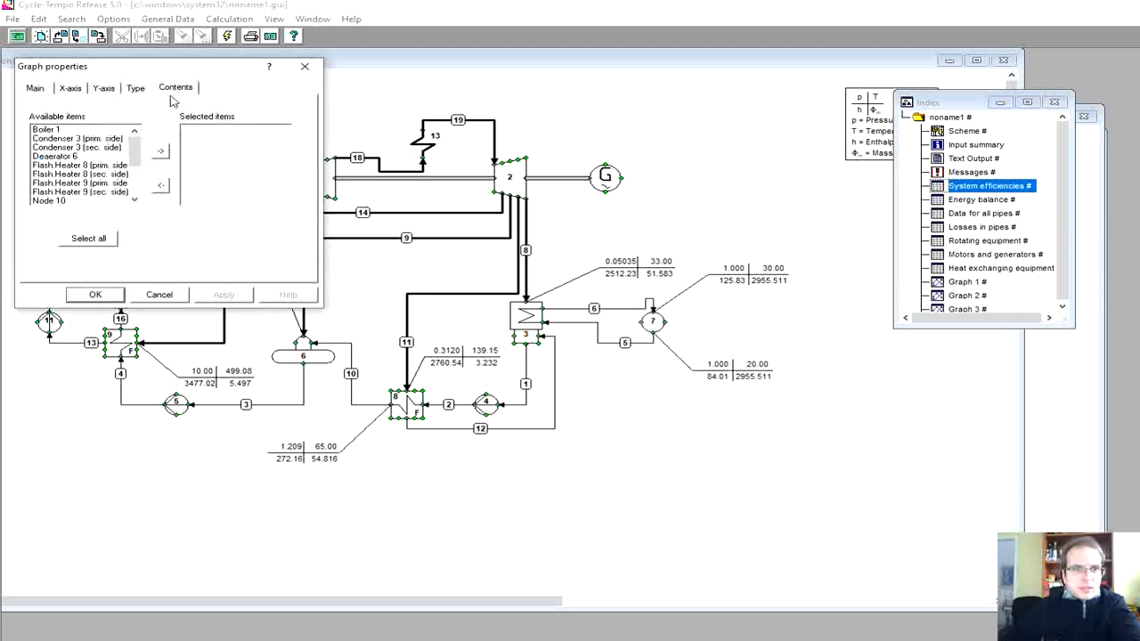
left_click(76, 130)
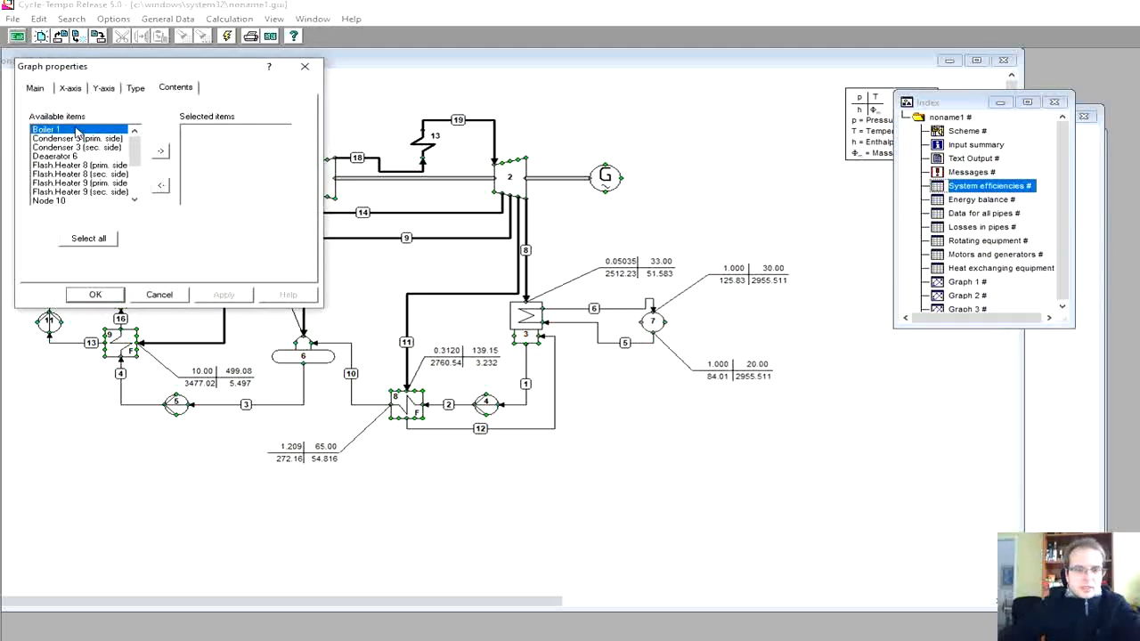
double_click(76, 130)
double_click(78, 131)
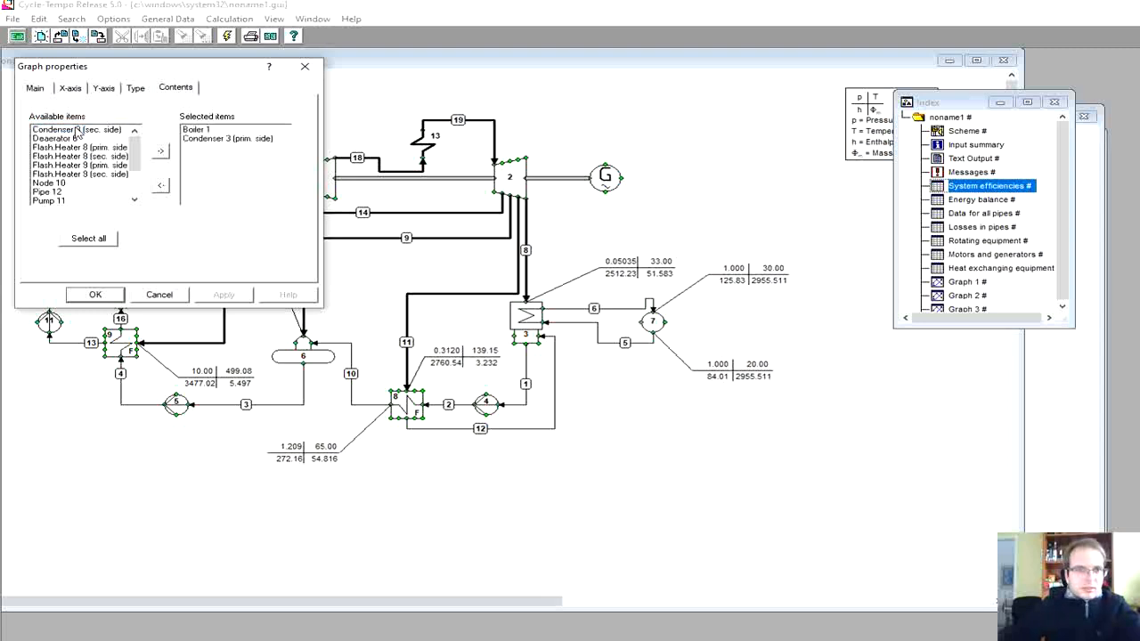
double_click(78, 131)
double_click(79, 131)
double_click(79, 132)
double_click(78, 131)
double_click(79, 132)
double_click(78, 132)
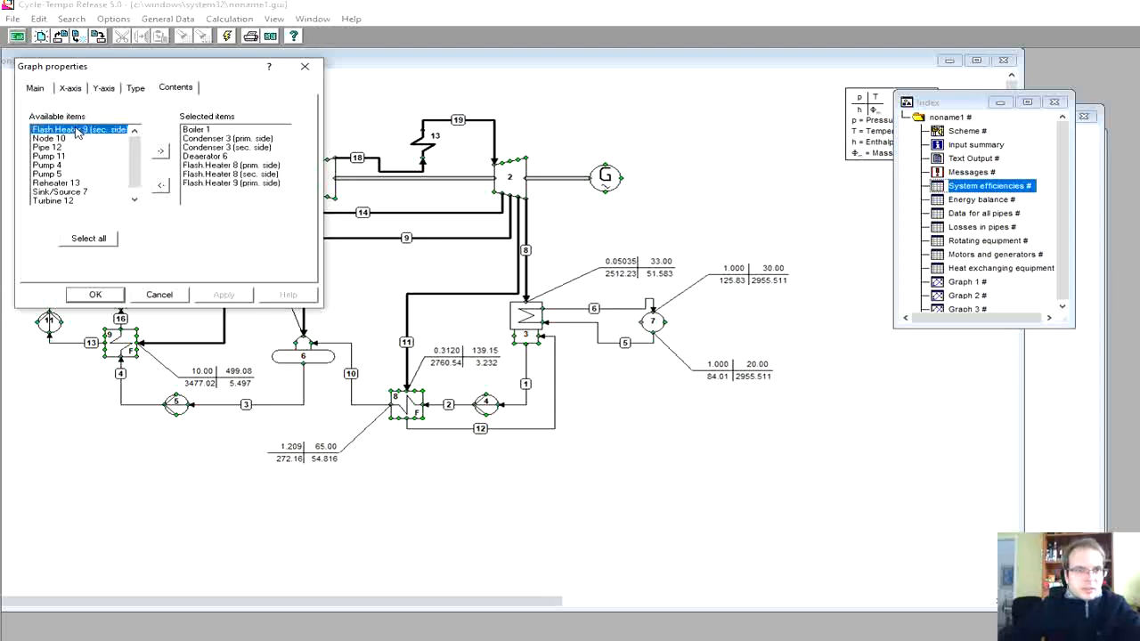
double_click(77, 131)
double_click(77, 132)
double_click(77, 132)
double_click(77, 132)
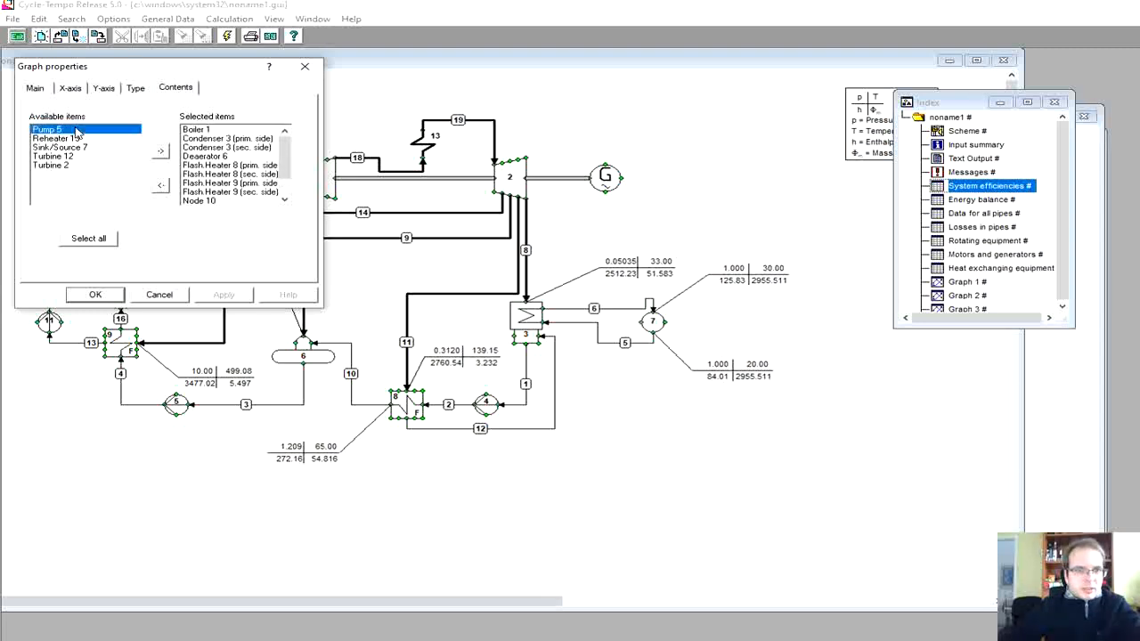
double_click(77, 132)
double_click(77, 131)
double_click(76, 131)
double_click(78, 132)
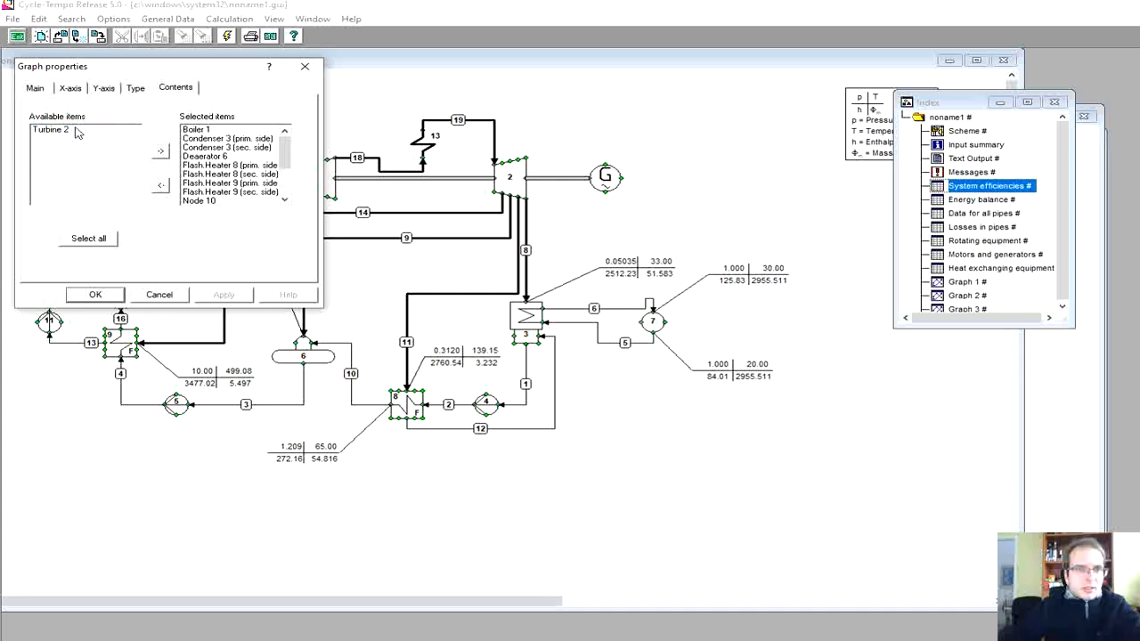
double_click(78, 132)
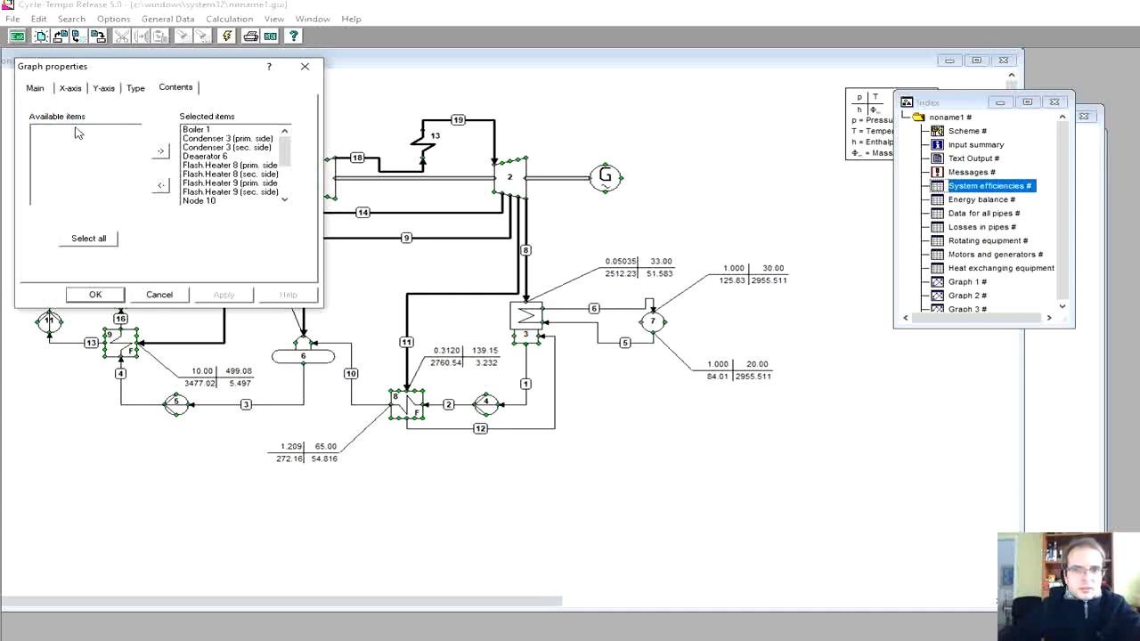
left_click(95, 295)
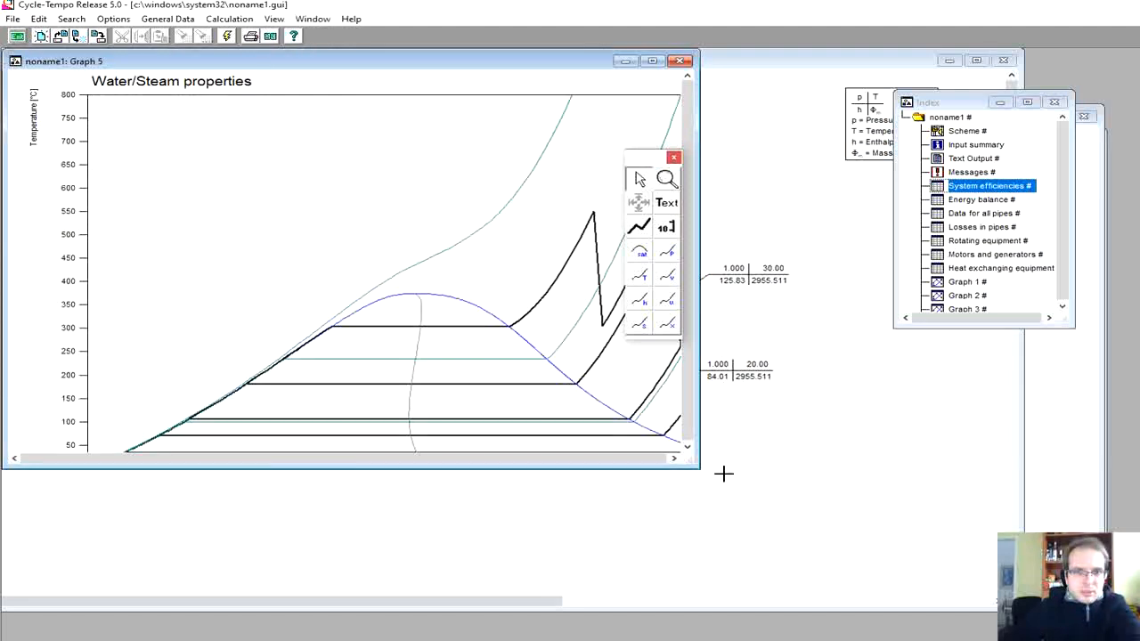
Step: Enlarge the graph window to fit the whole T,s diagram and move the floating tool palette clear of the curves
left_click_drag(687, 460, 940, 563)
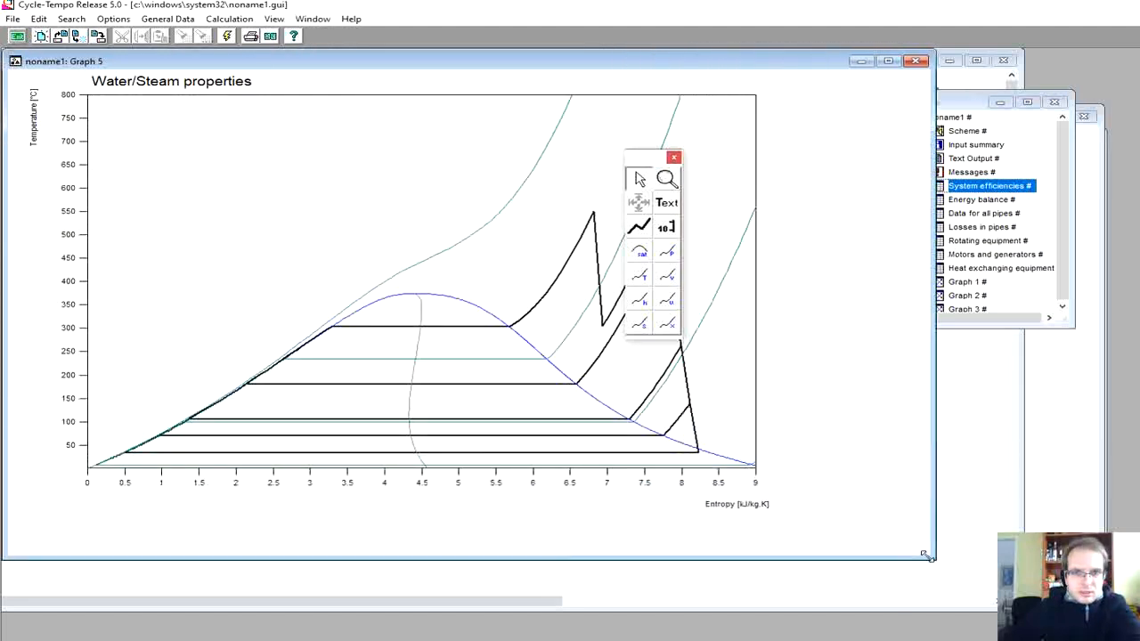
left_click_drag(636, 162, 837, 161)
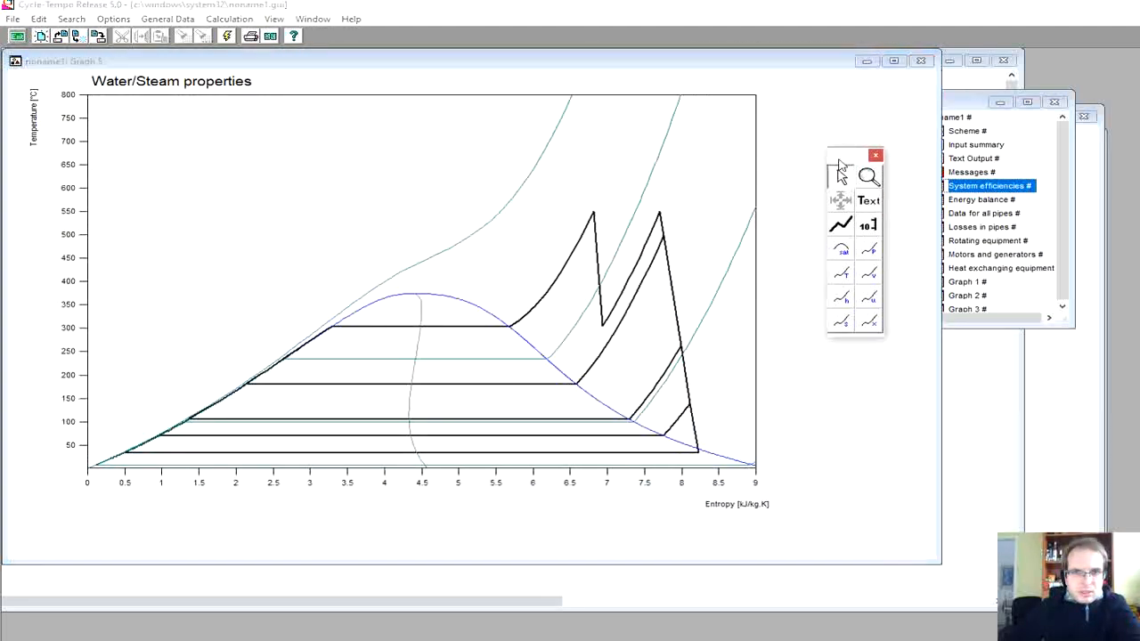